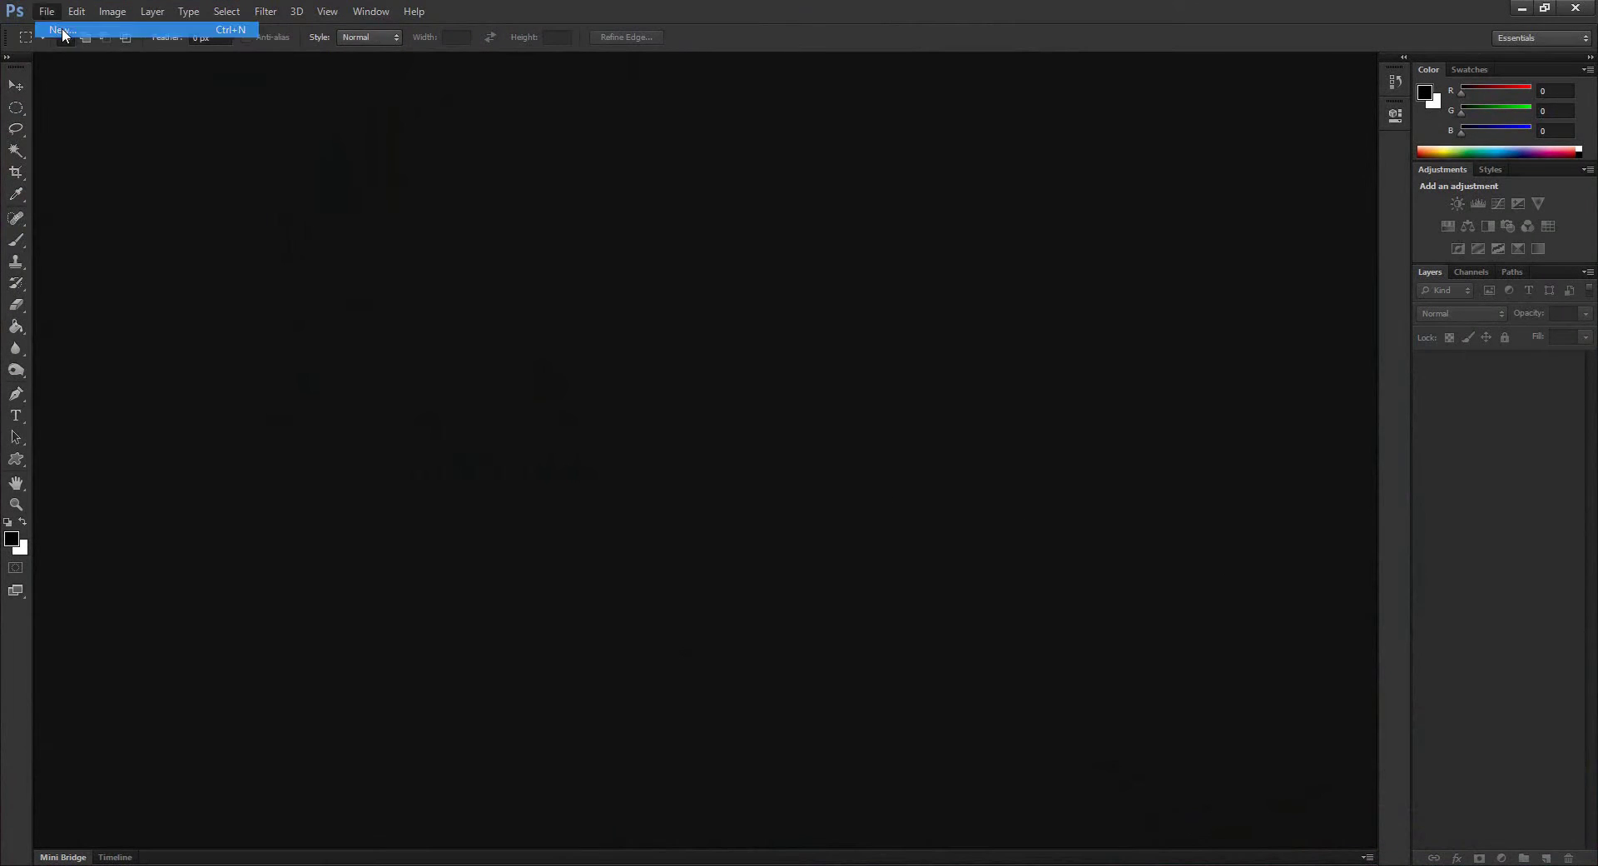
- Create a new blank Untitled-1 document with the default settings
click(63, 34)
key(Return)
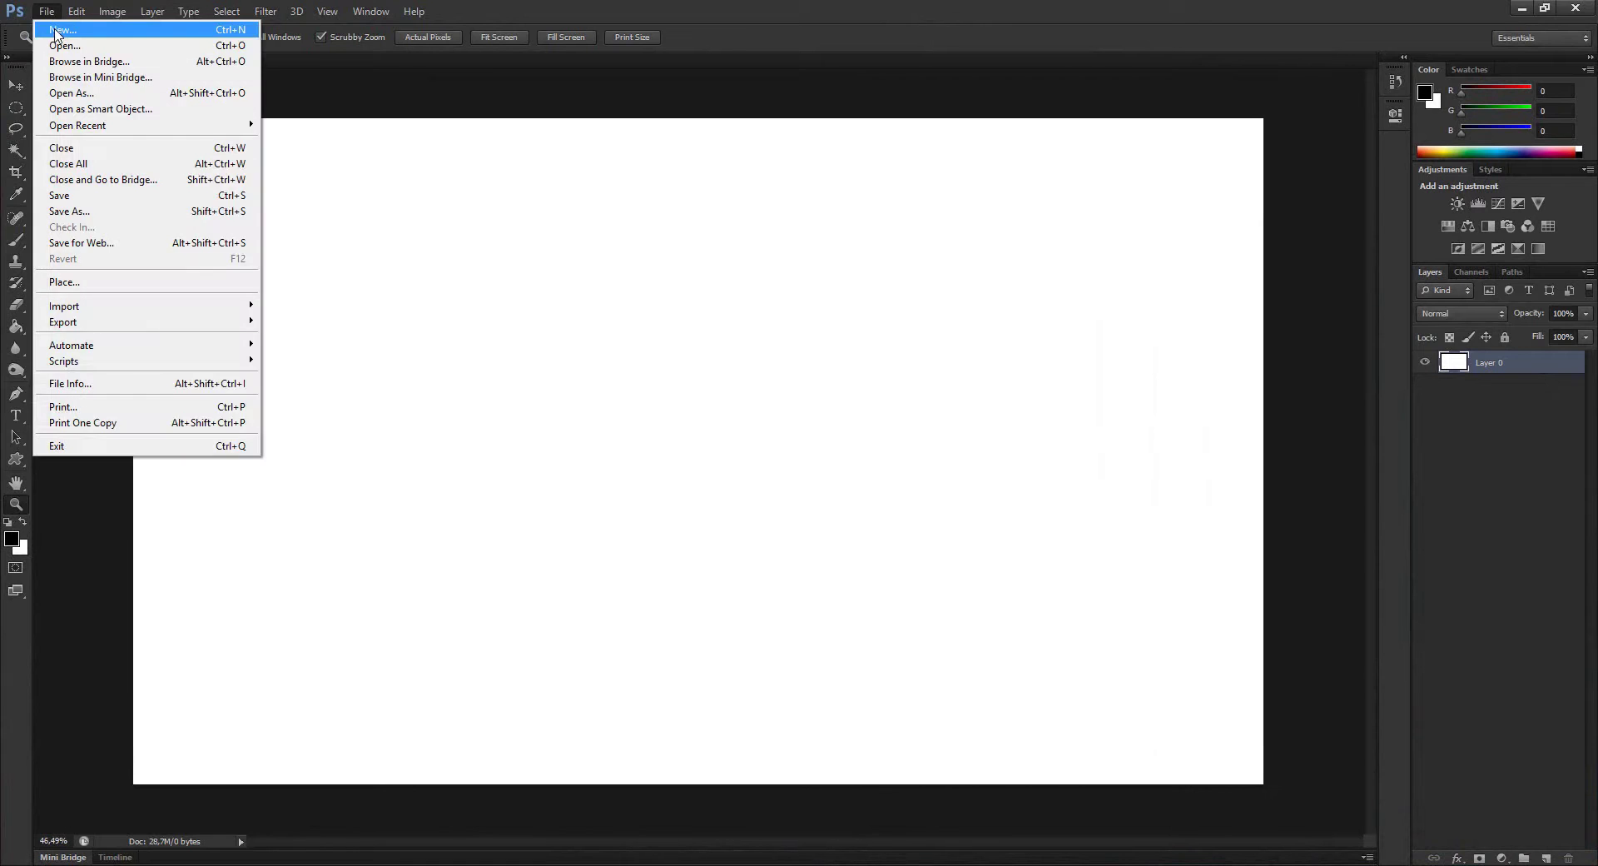
- Place the meadow photo, scale it to fill the canvas, and delete the selected sky and cows
double_click(1038, 392)
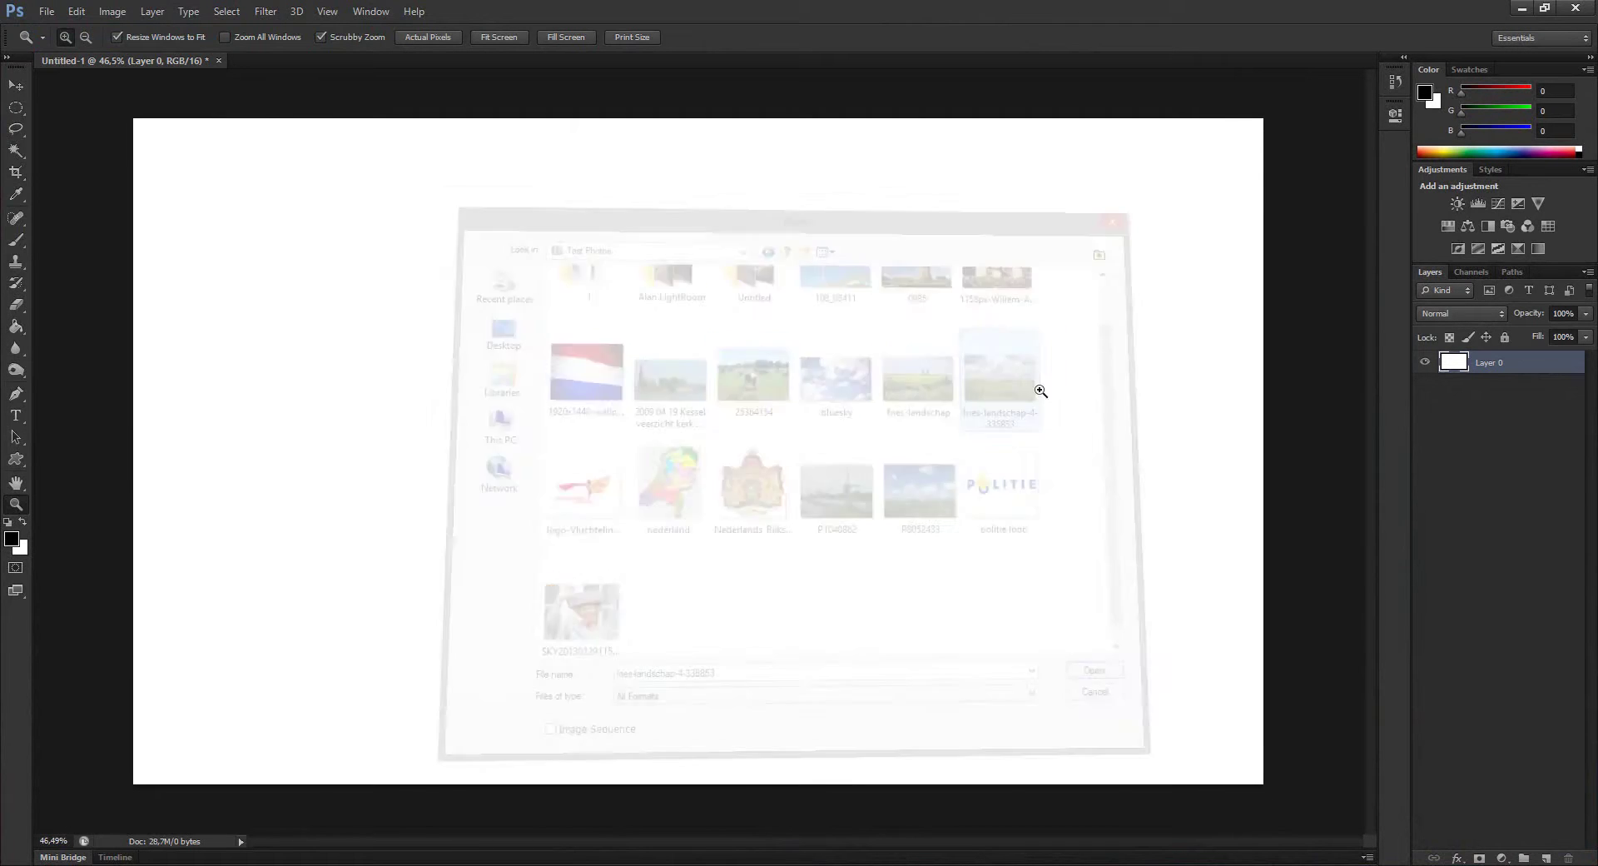
key(ctrl+t)
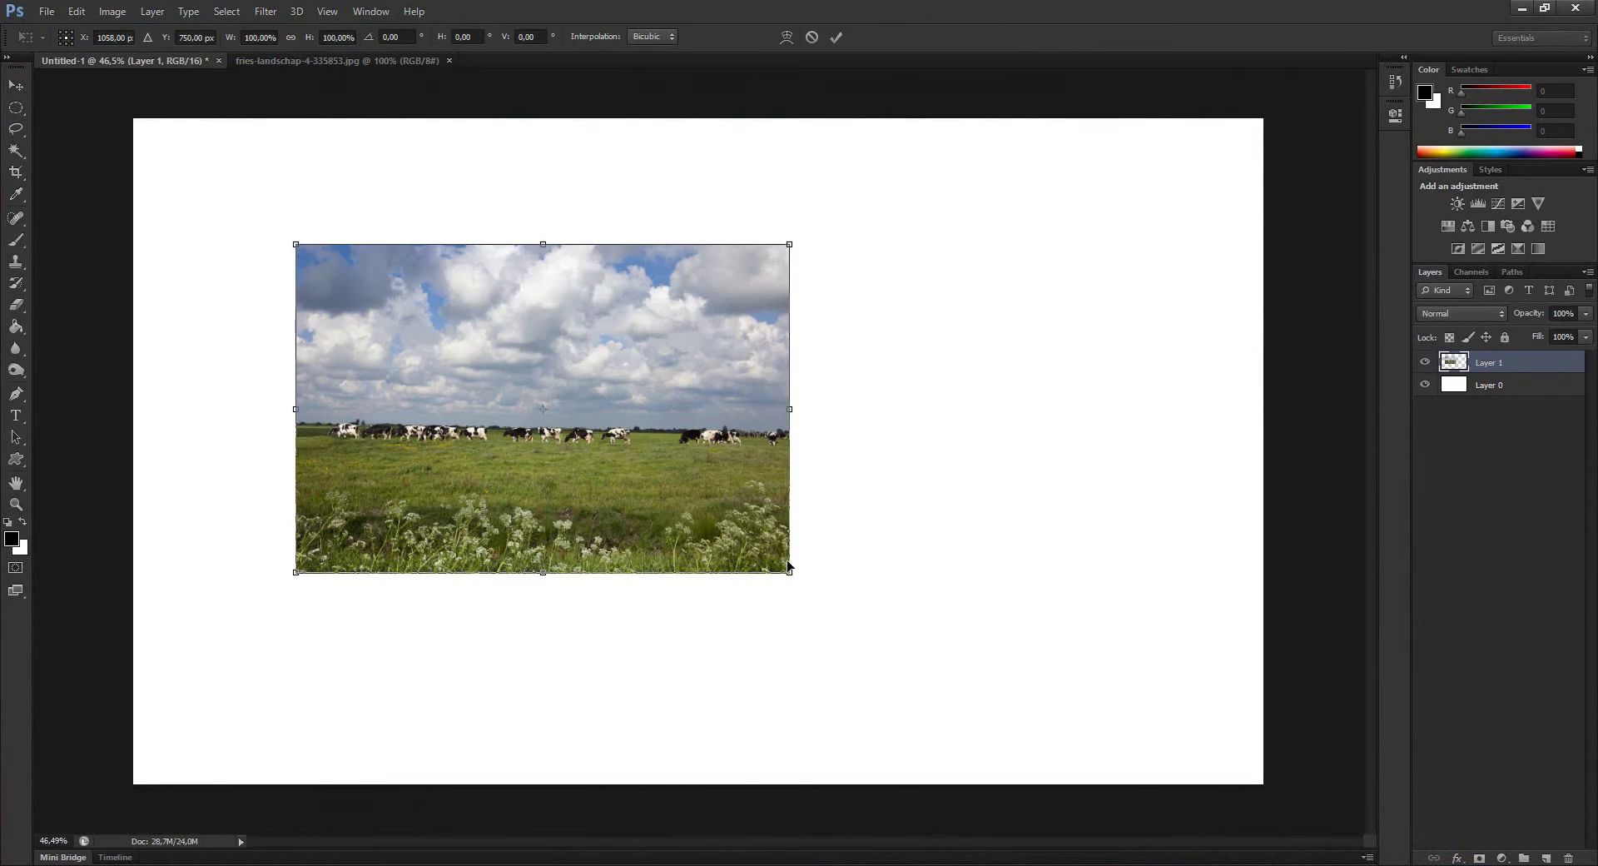
drag(789, 571, 1096, 811)
mouse_move(938, 242)
mouse_down()
mouse_move(1128, 171)
mouse_move(1287, 142)
mouse_up()
key(Return)
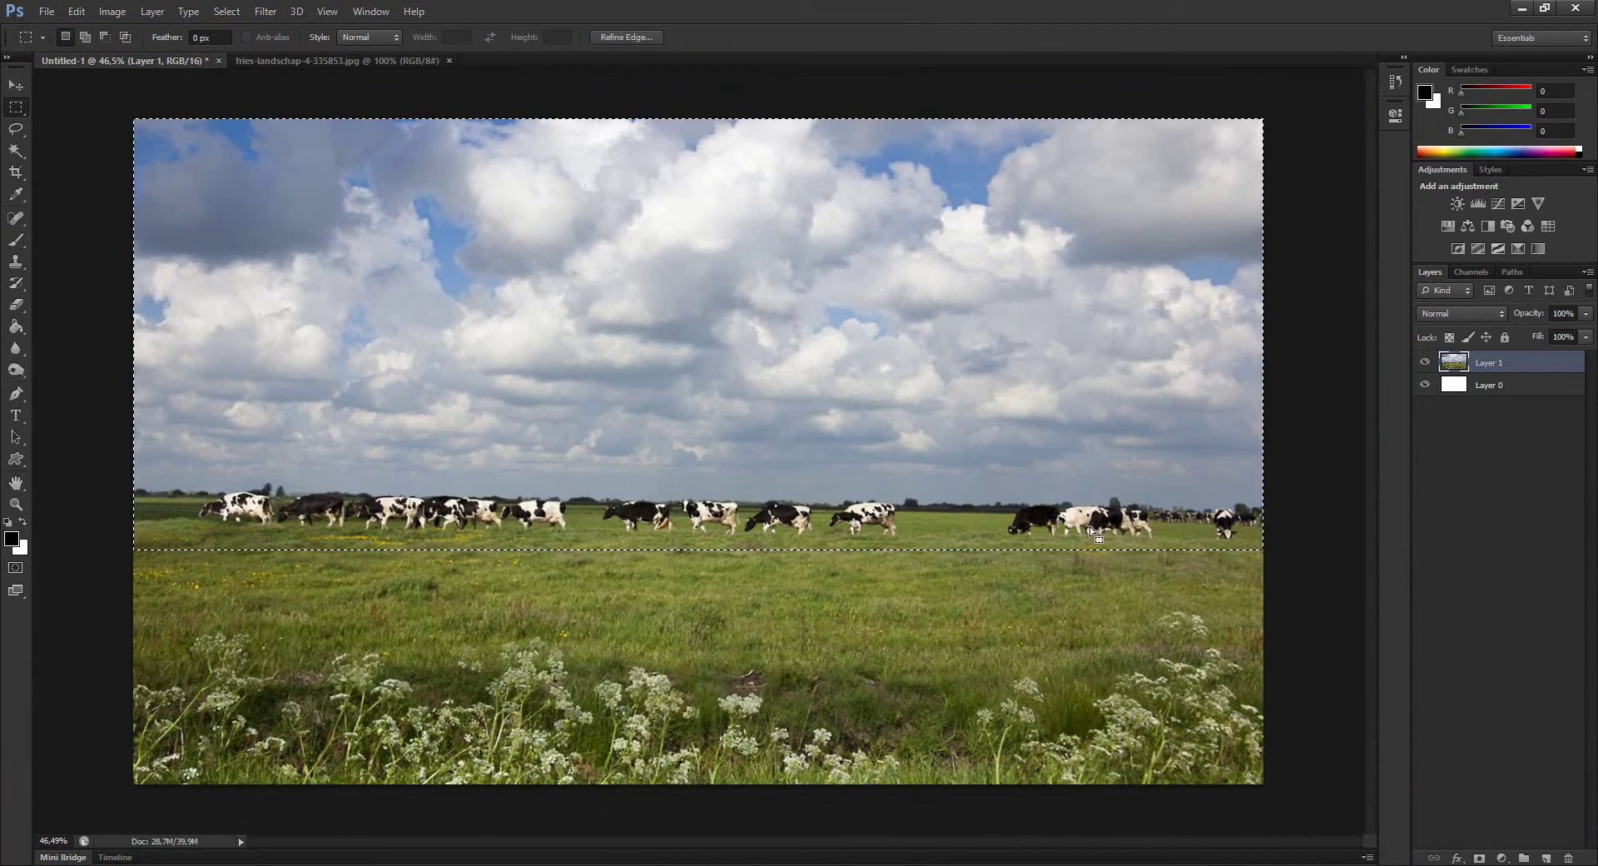
key(Delete)
- Clone Stamp grass blades along the horizon line across the meadow
key(s)
scroll(536, 463, up, 2)
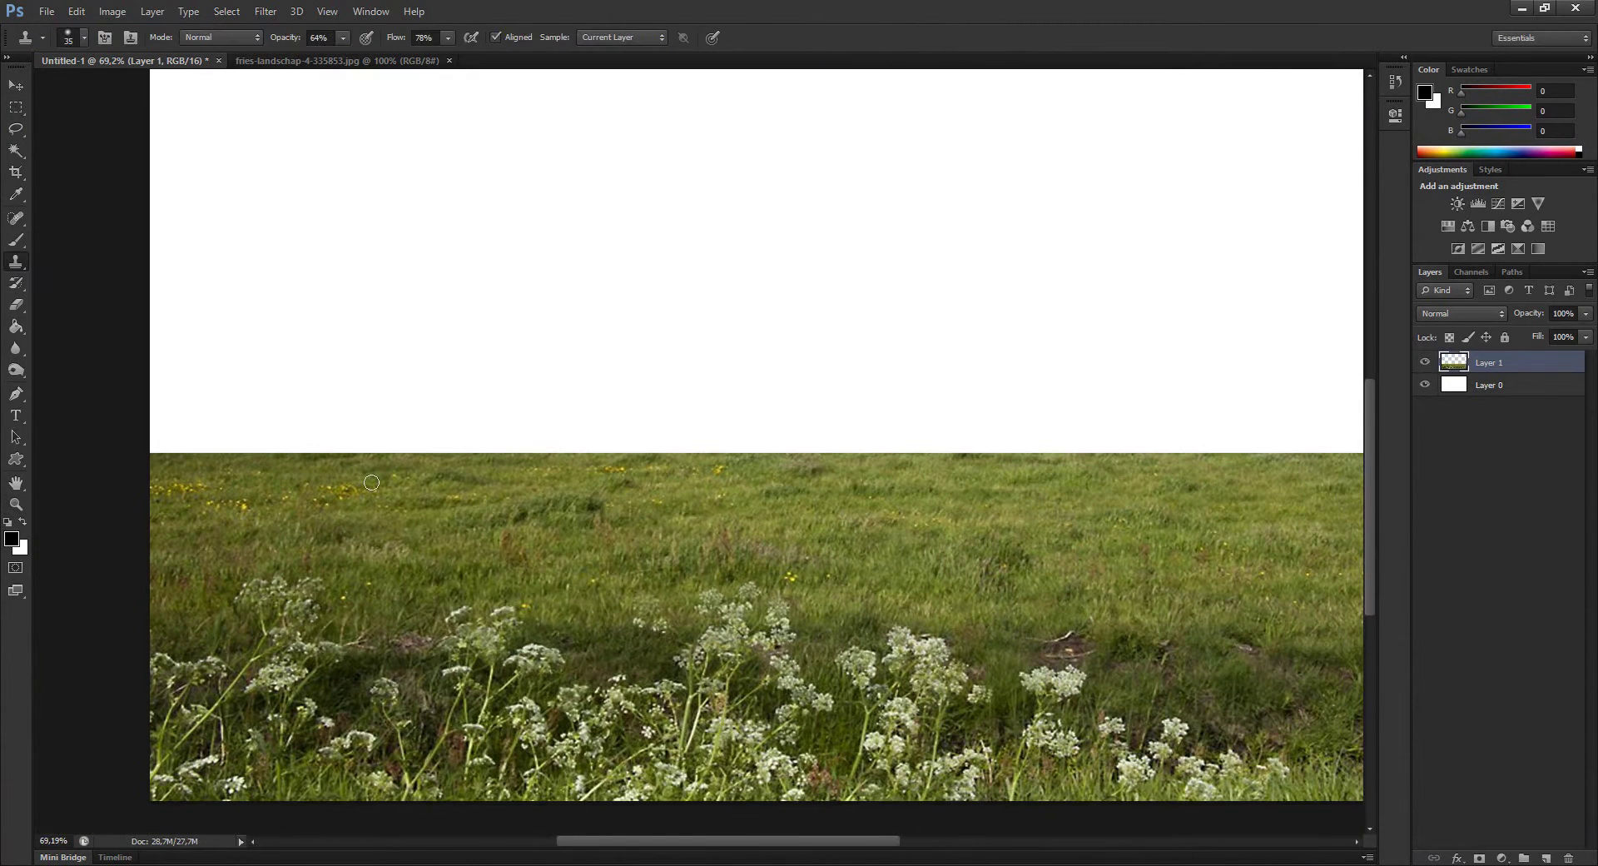
right_click(363, 472)
click(806, 343)
drag(249, 449, 690, 463)
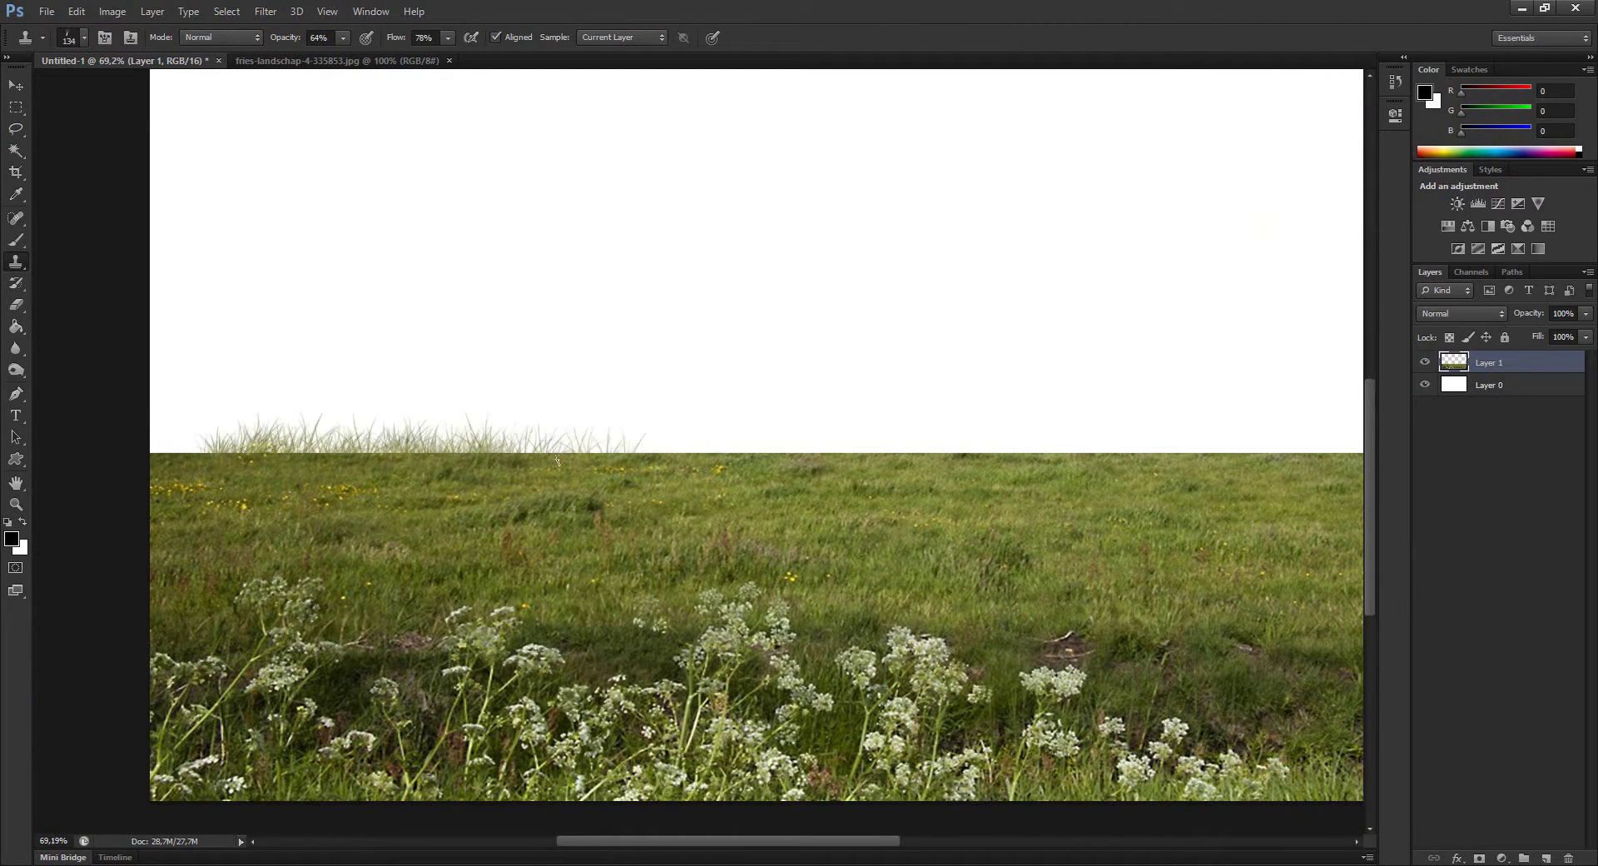
scroll(1170, 466, right, 2)
drag(841, 449, 1157, 454)
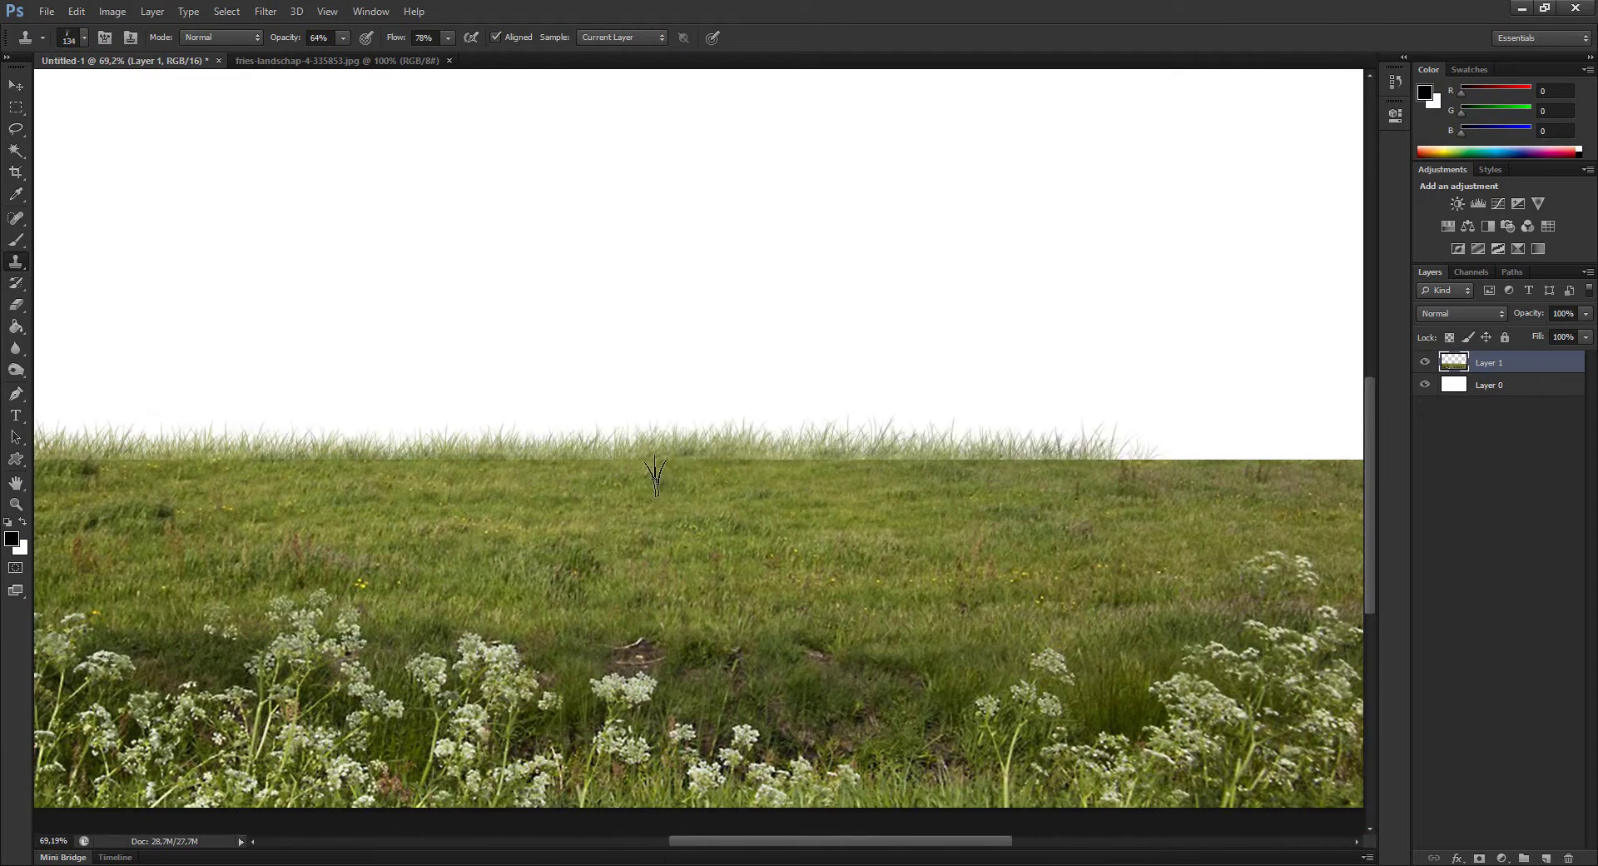
scroll(985, 466, right, 5)
scroll(851, 457, left, 5)
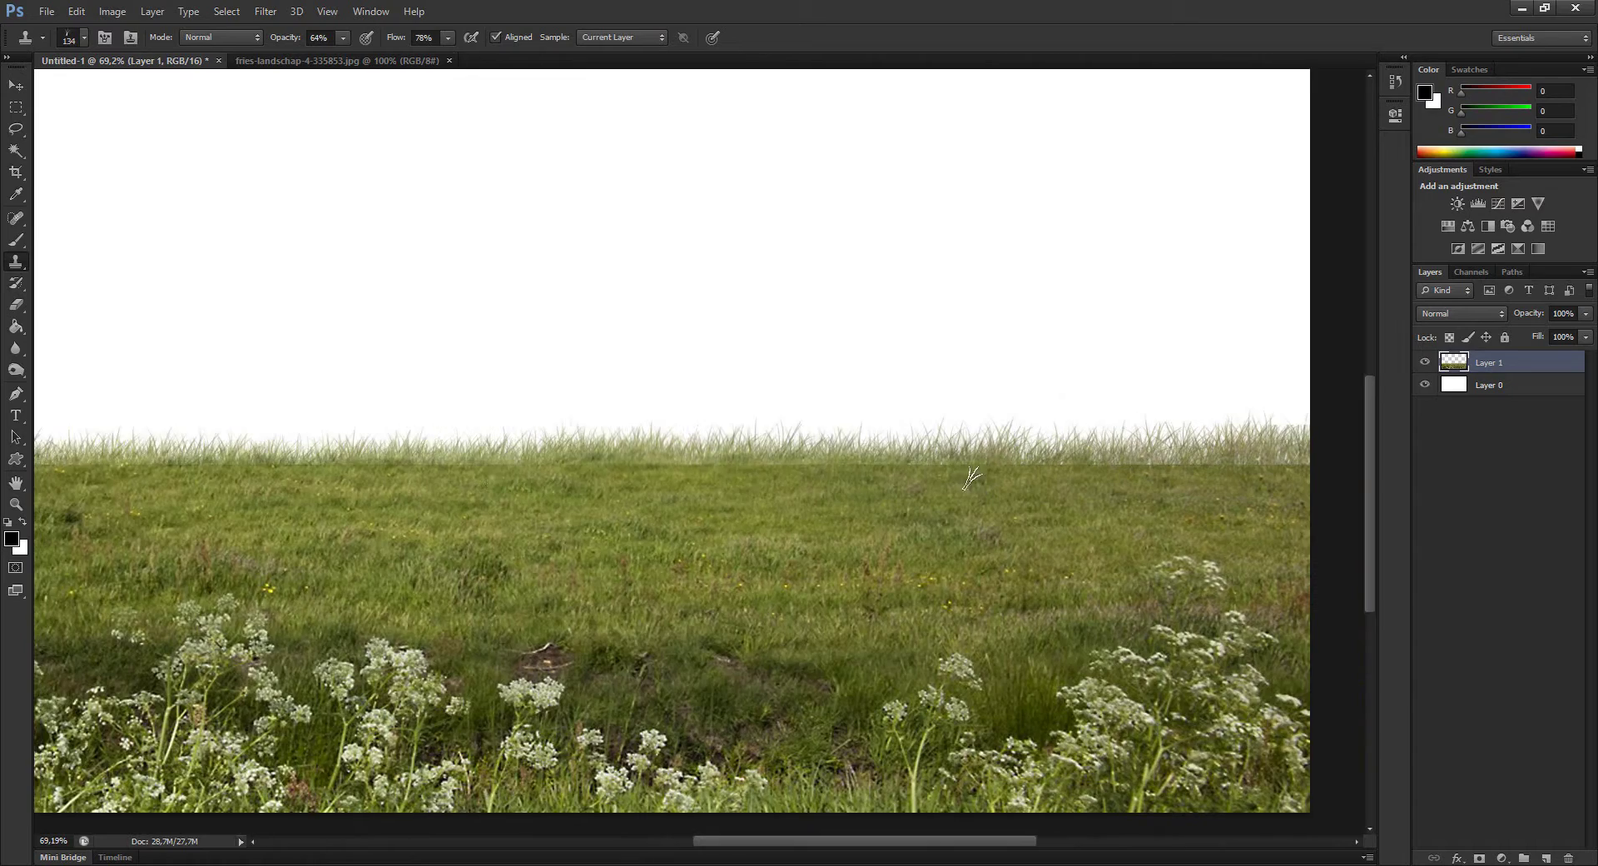
scroll(666, 432, left, 5)
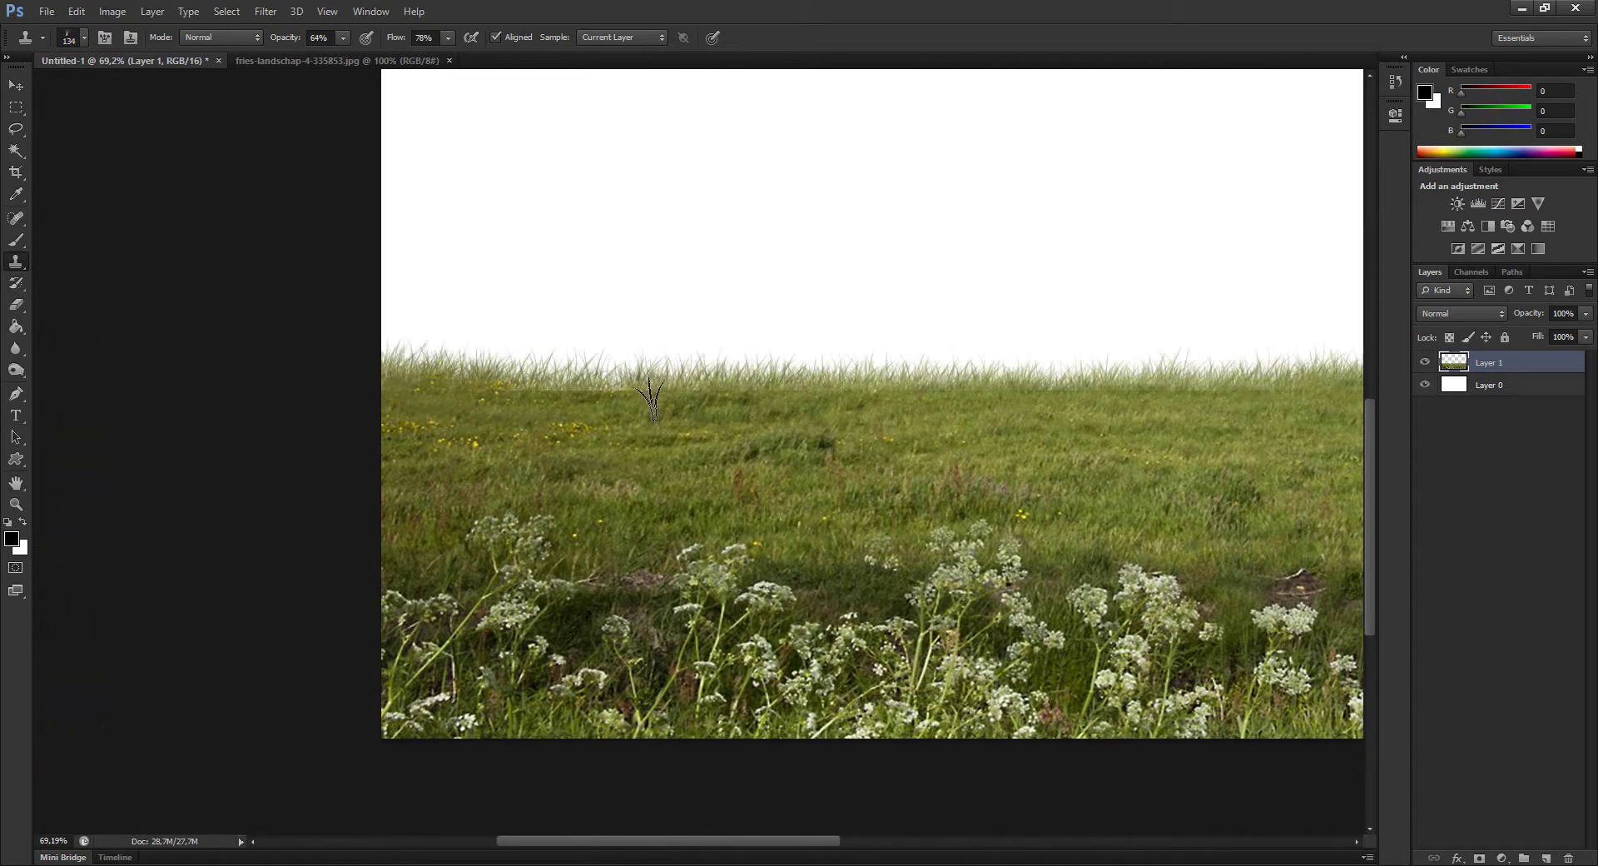
key(z)
scroll(816, 445, down, 3)
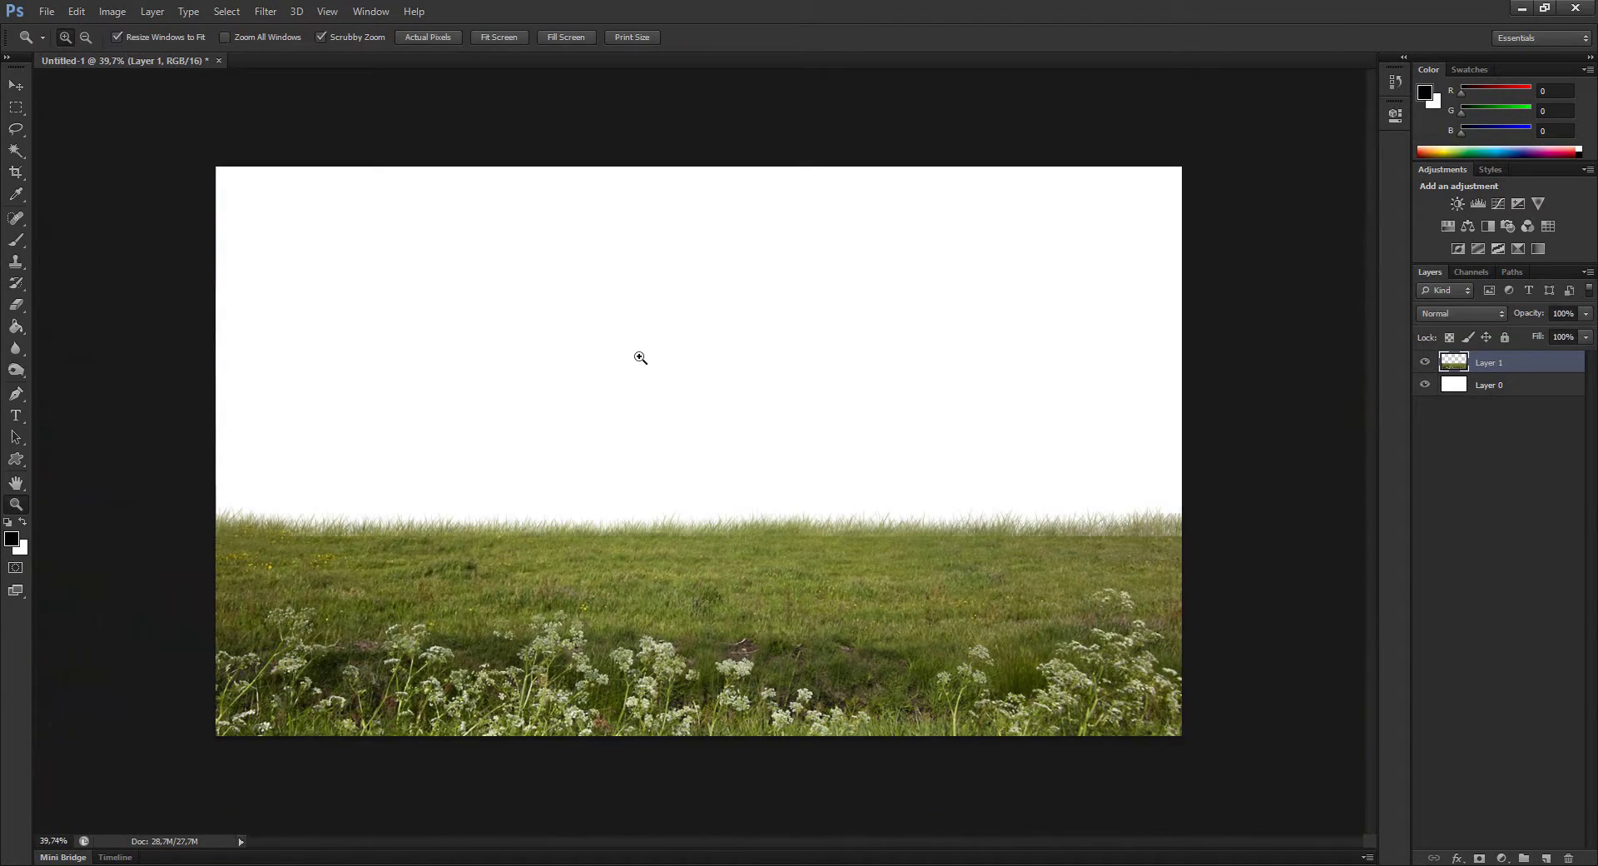
scroll(658, 440, up, 2)
- Bring bluesky.jpg into the meadow document as a layer beneath the grass
click(46, 11)
click(59, 48)
scroll(840, 417, down, 1)
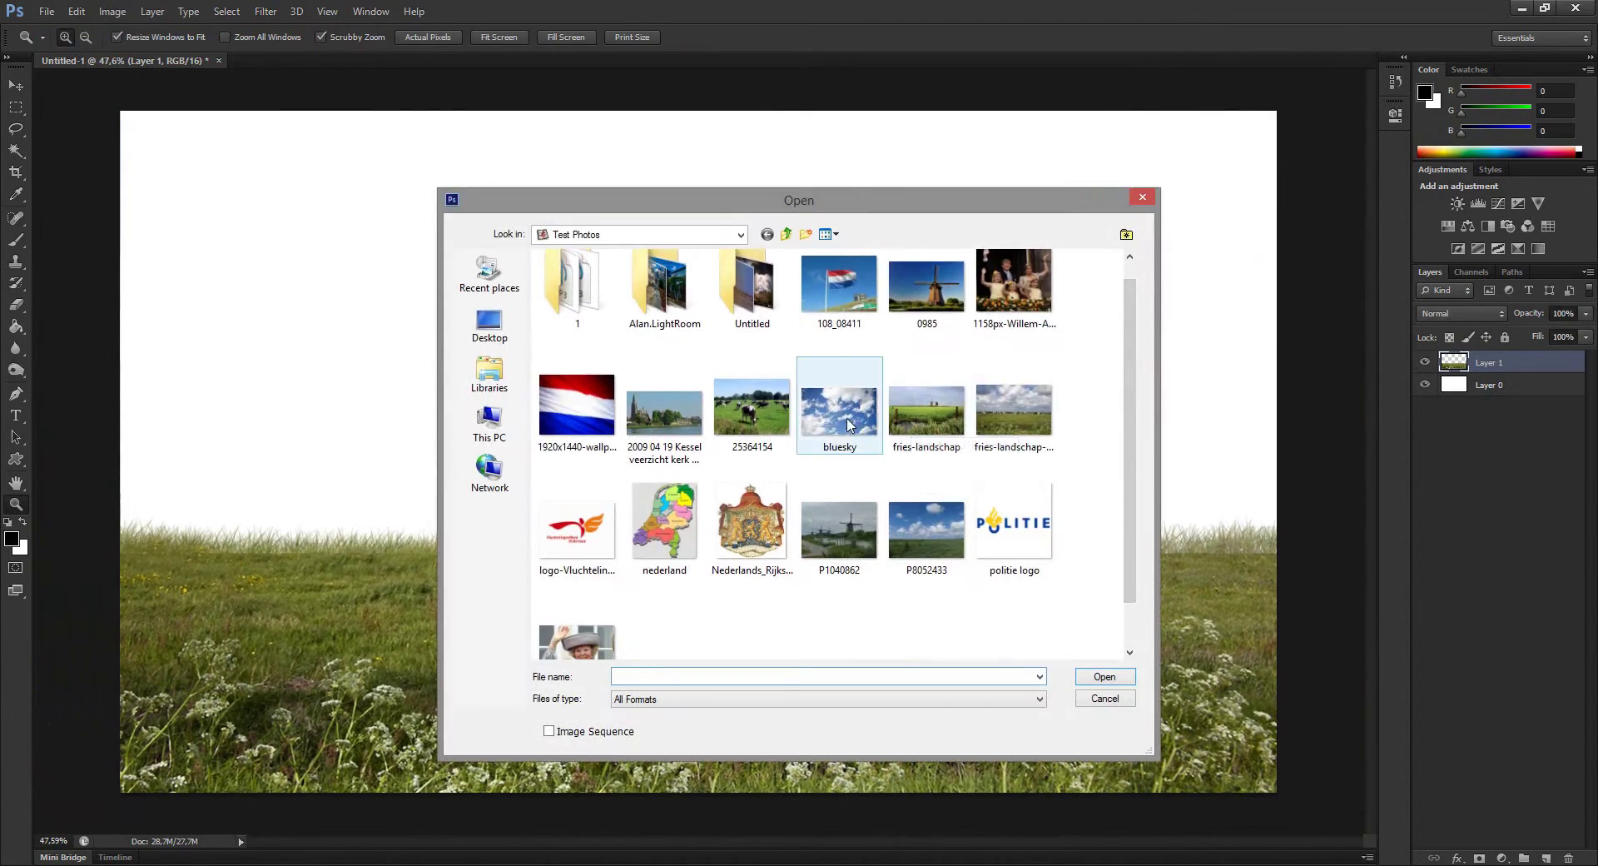
double_click(846, 356)
drag(699, 466, 587, 270)
drag(1490, 362, 1490, 395)
- Scale and position the sky layer to cover the area above the grass
key(ctrl+t)
drag(862, 159, 1080, 111)
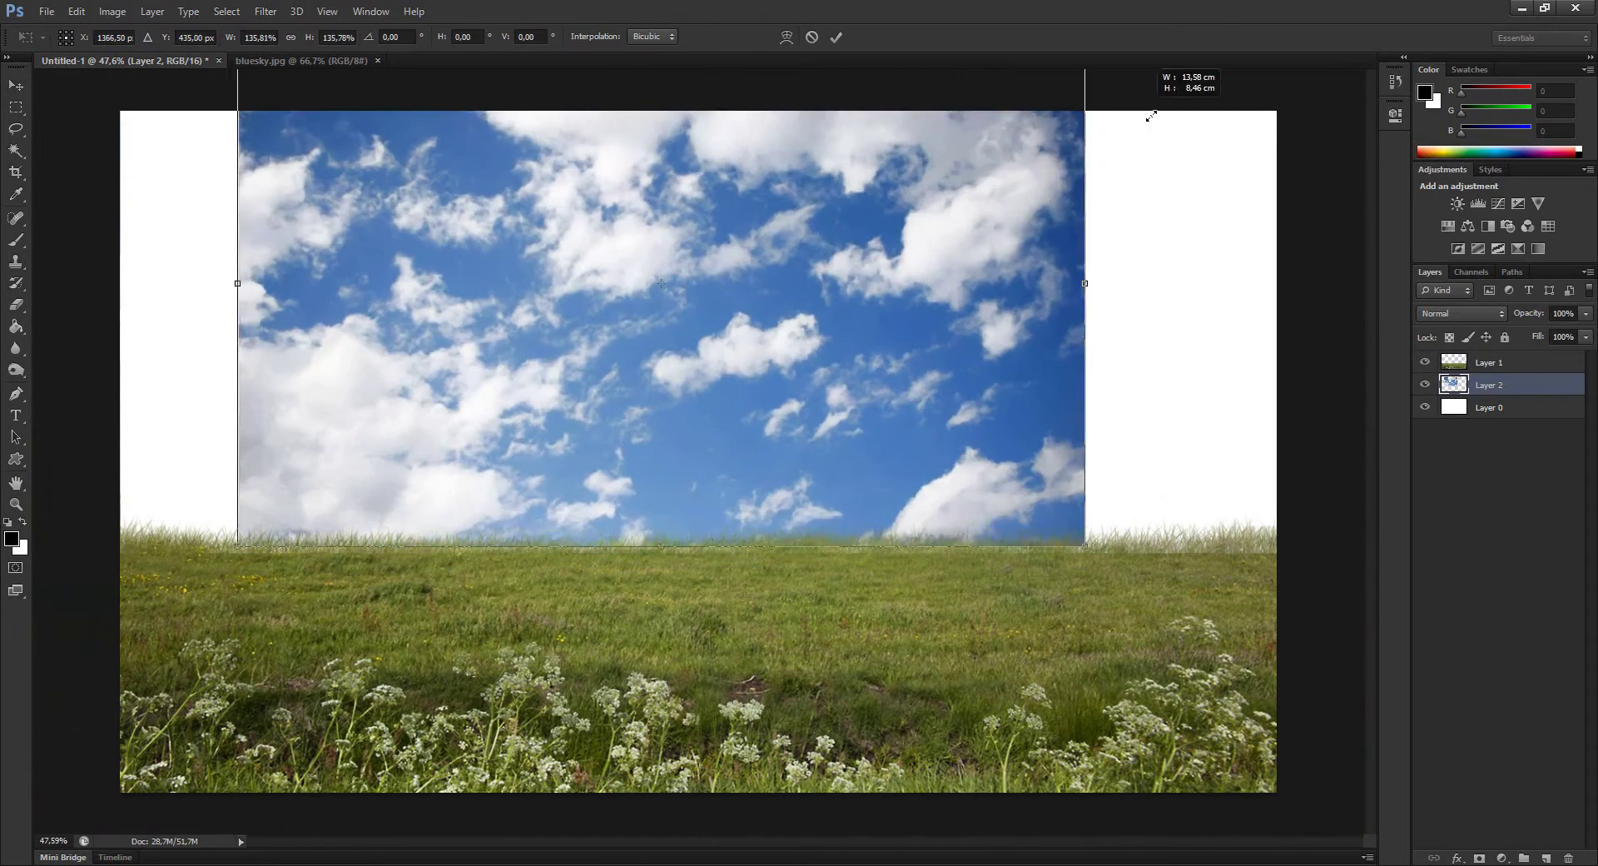
drag(980, 167, 1298, 637)
drag(1066, 224, 1051, 217)
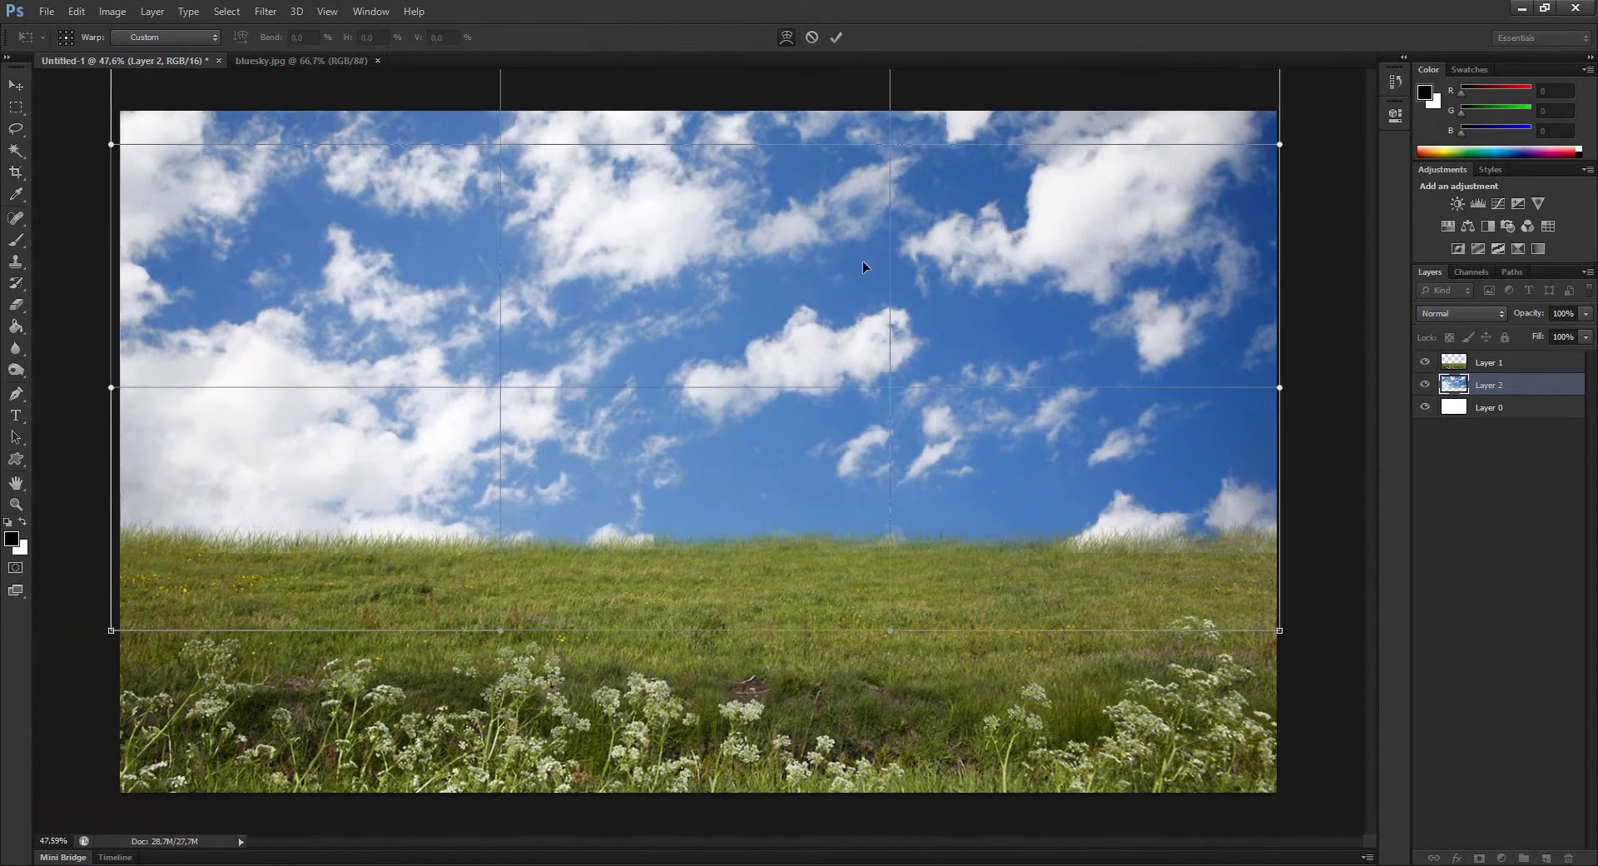
key(Return)
- Distort the sky layer with a perspective transform
key(ctrl+t)
right_click(740, 193)
key(Escape)
drag(1279, 631, 1099, 705)
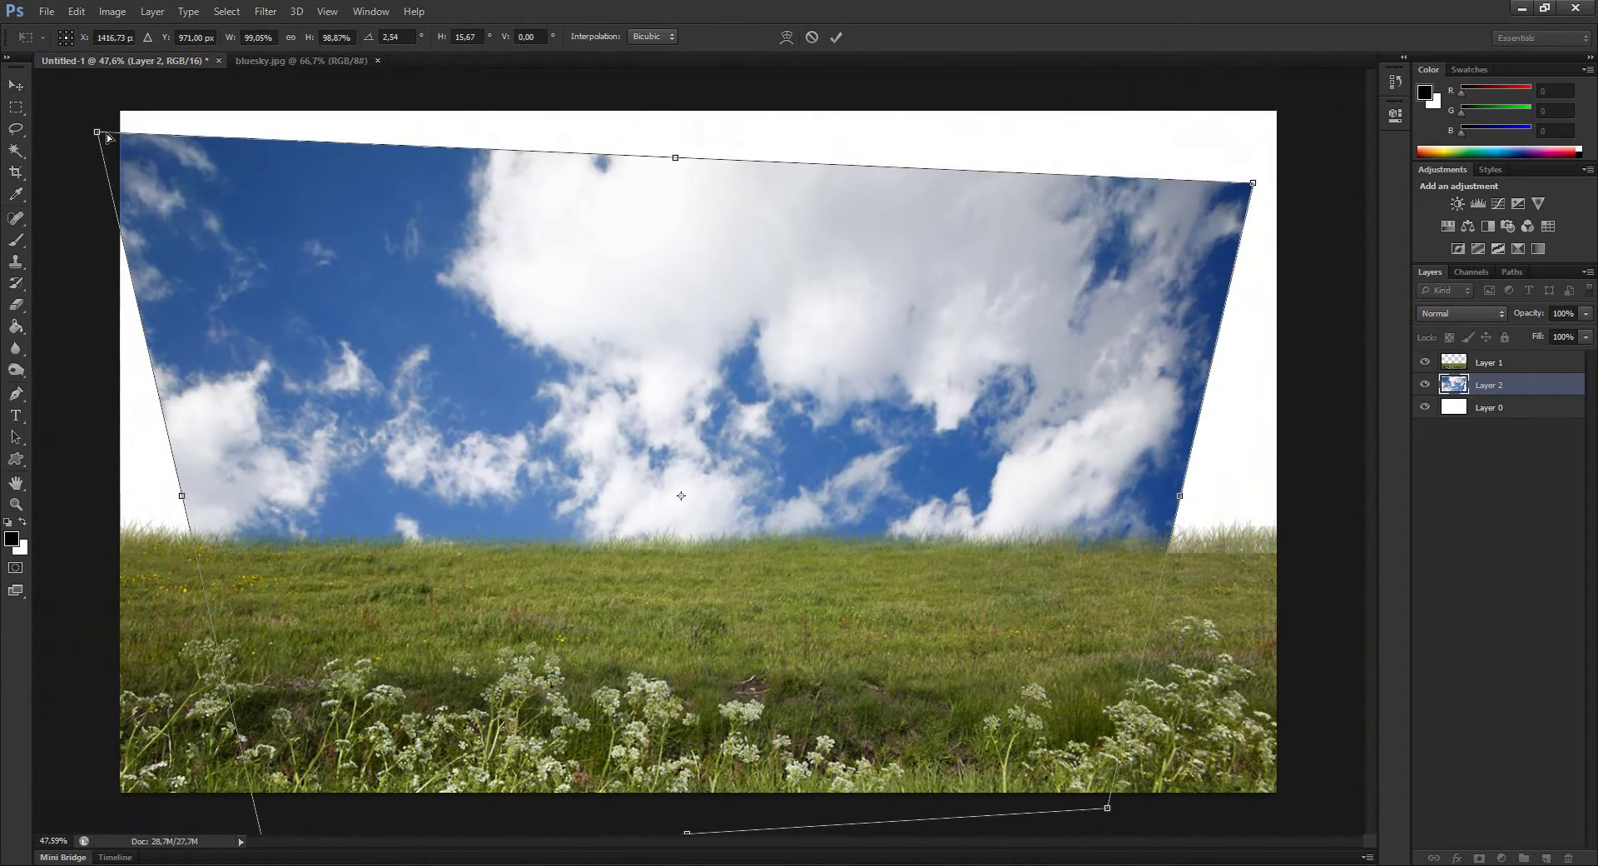
key(Return)
- Enlarge the sky further to cover the white gaps, then inspect the horizon seam
key(ctrl+t)
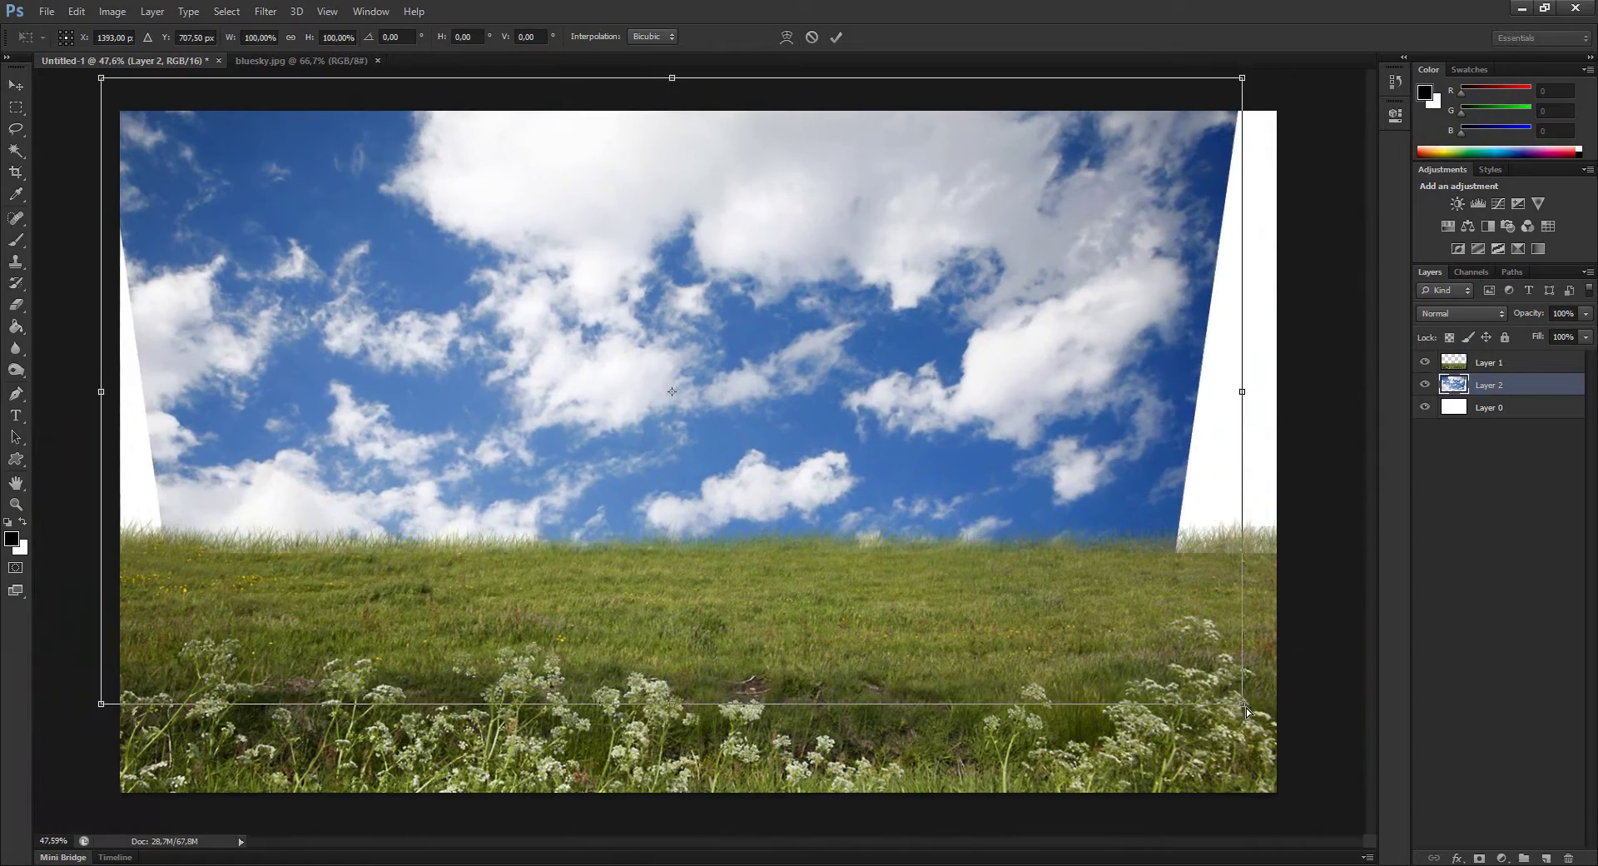
mouse_move(1244, 709)
mouse_down()
mouse_move(1360, 764)
mouse_move(1167, 581)
mouse_up()
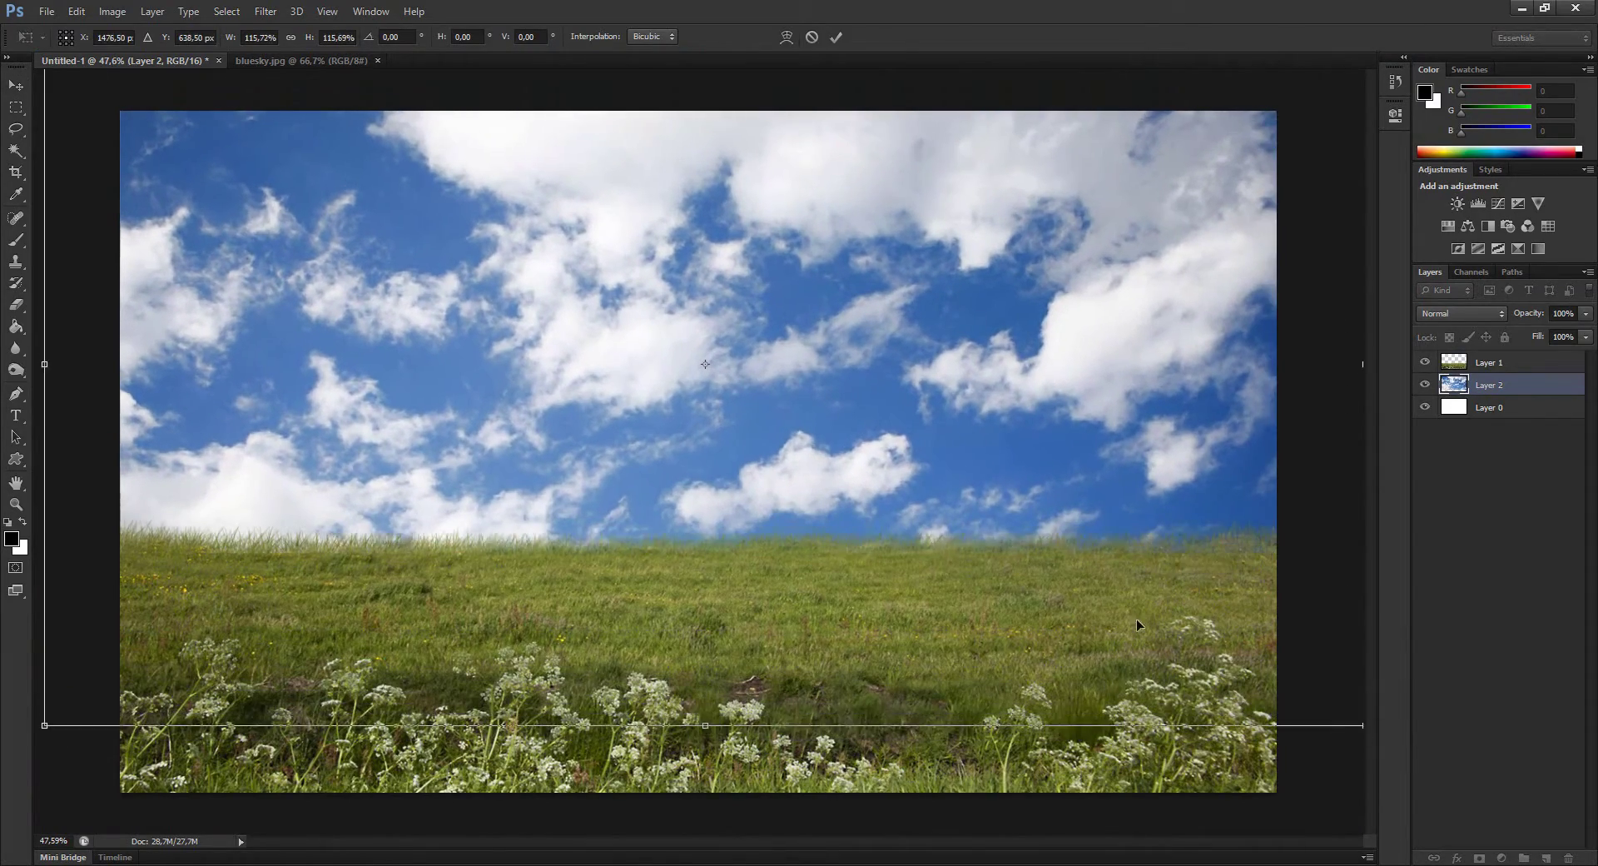
key(Return)
key(z)
scroll(857, 566, up, 5)
scroll(857, 566, down, 5)
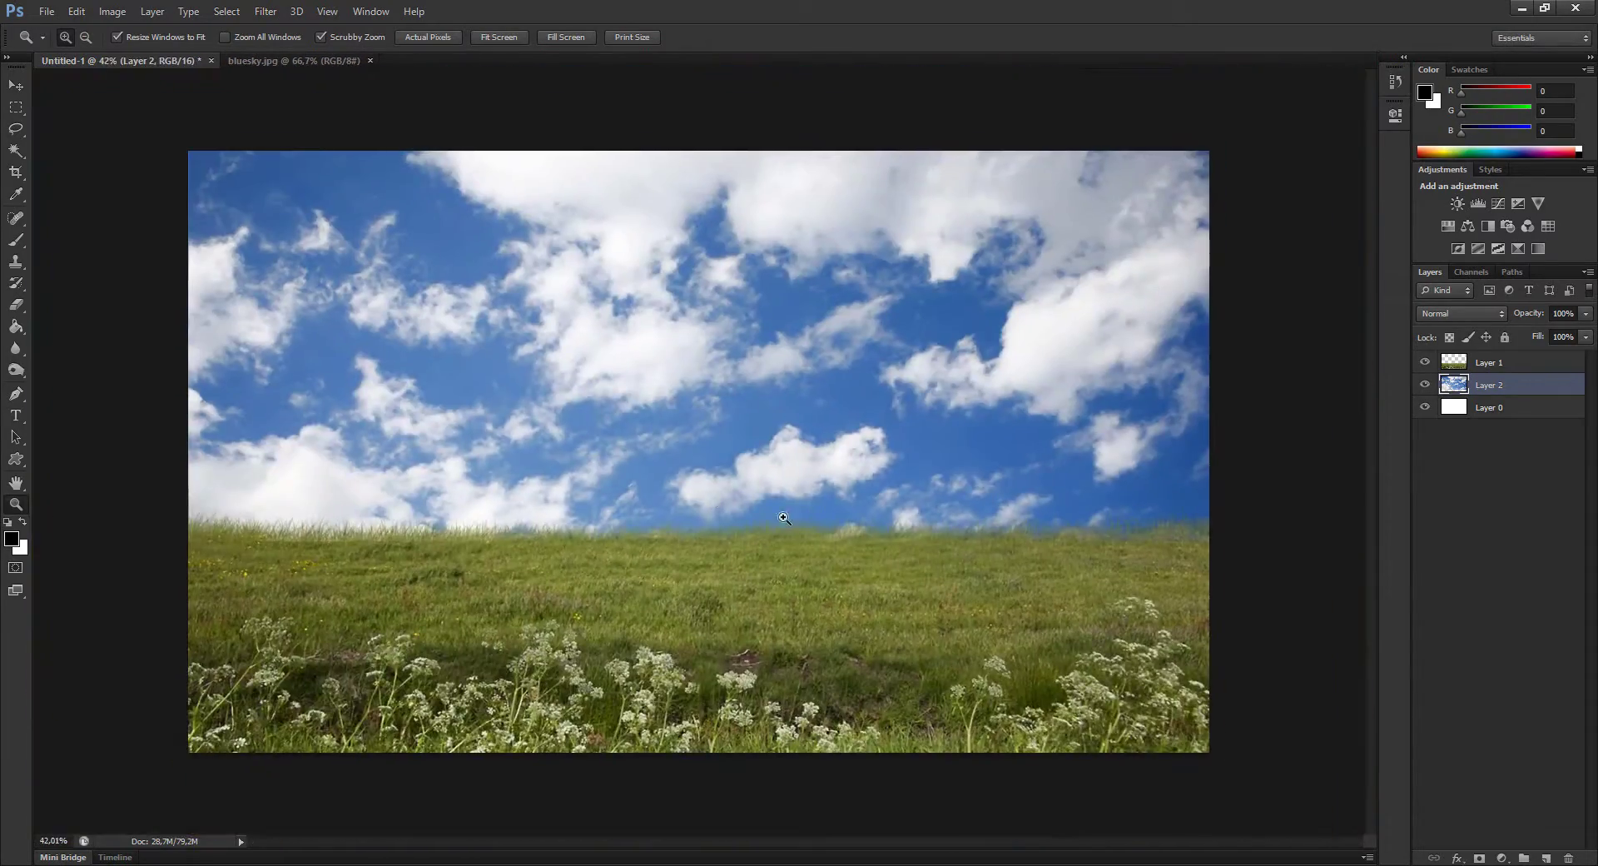
- Add a Gradient Map adjustment layer blended in Soft Light at 80% opacity
click(1518, 248)
click(1249, 150)
click(1402, 267)
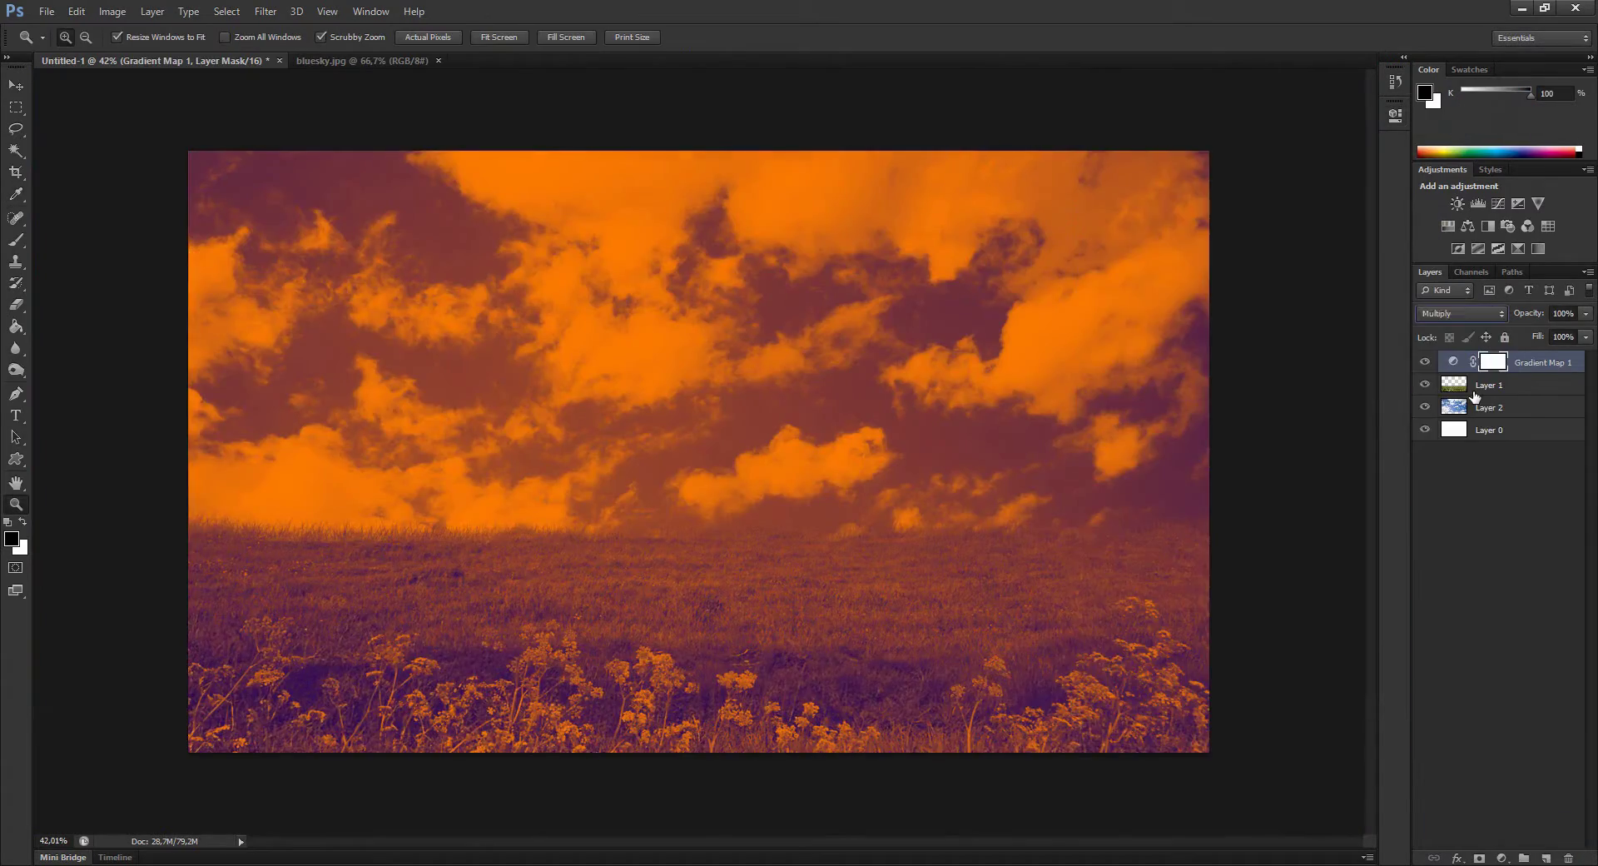
key(shift+alt+g)
key(shift+alt+f)
key(8)
- Add a Color Balance layer with shifted midtones and a Hue/Saturation adjustment layer
click(1503, 857)
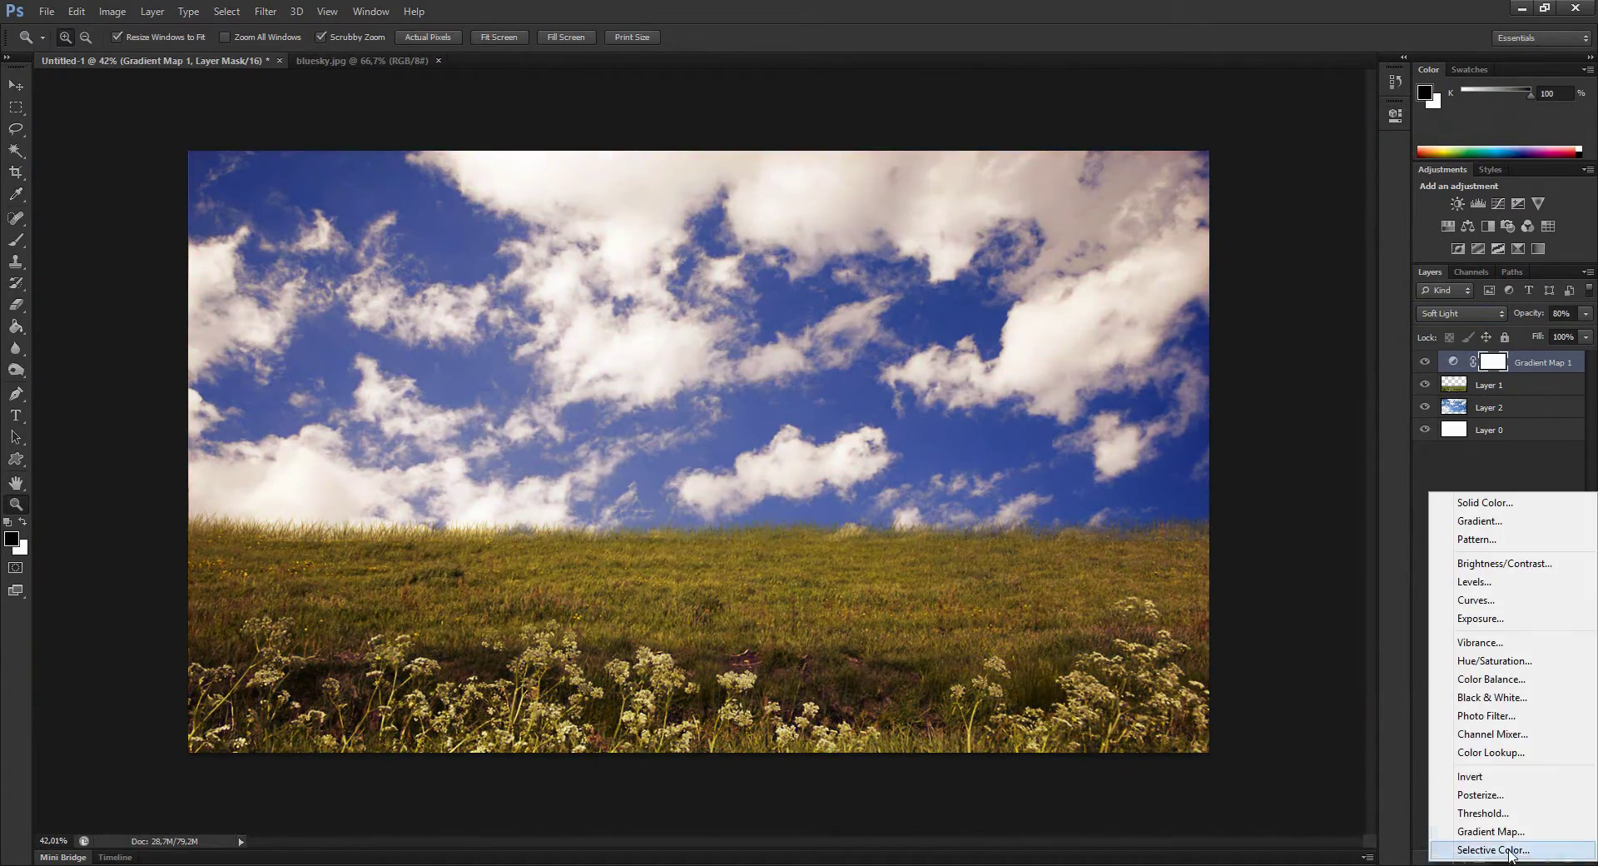
click(1490, 679)
drag(1226, 252, 1222, 256)
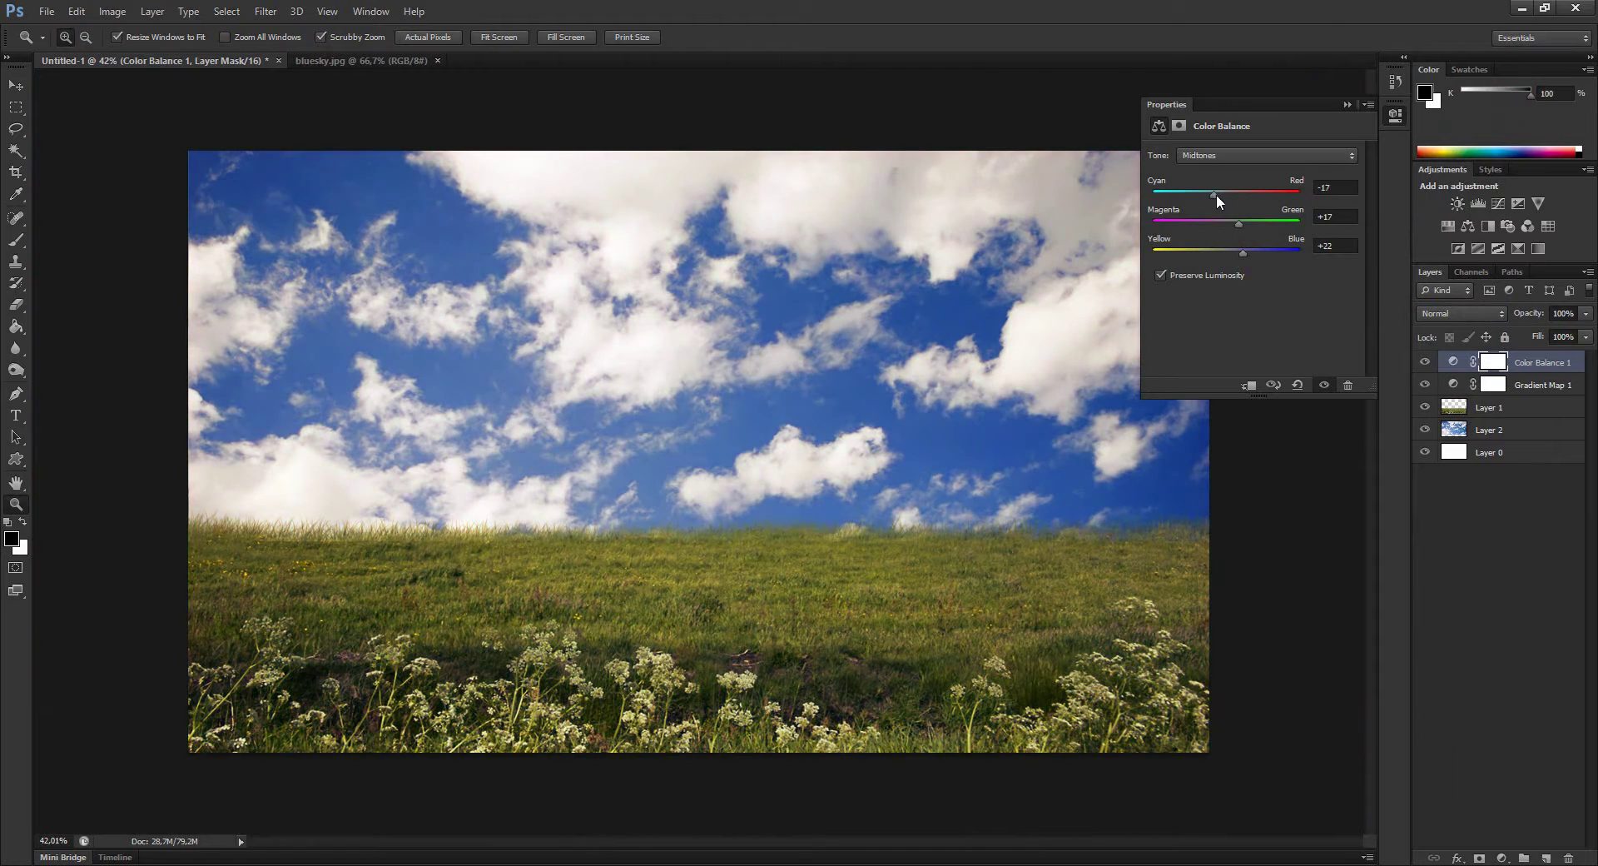
click(1346, 104)
click(1502, 857)
- Add a Brightness/Contrast adjustment layer and tune its brightness and contrast
click(1457, 658)
click(1347, 104)
click(1502, 858)
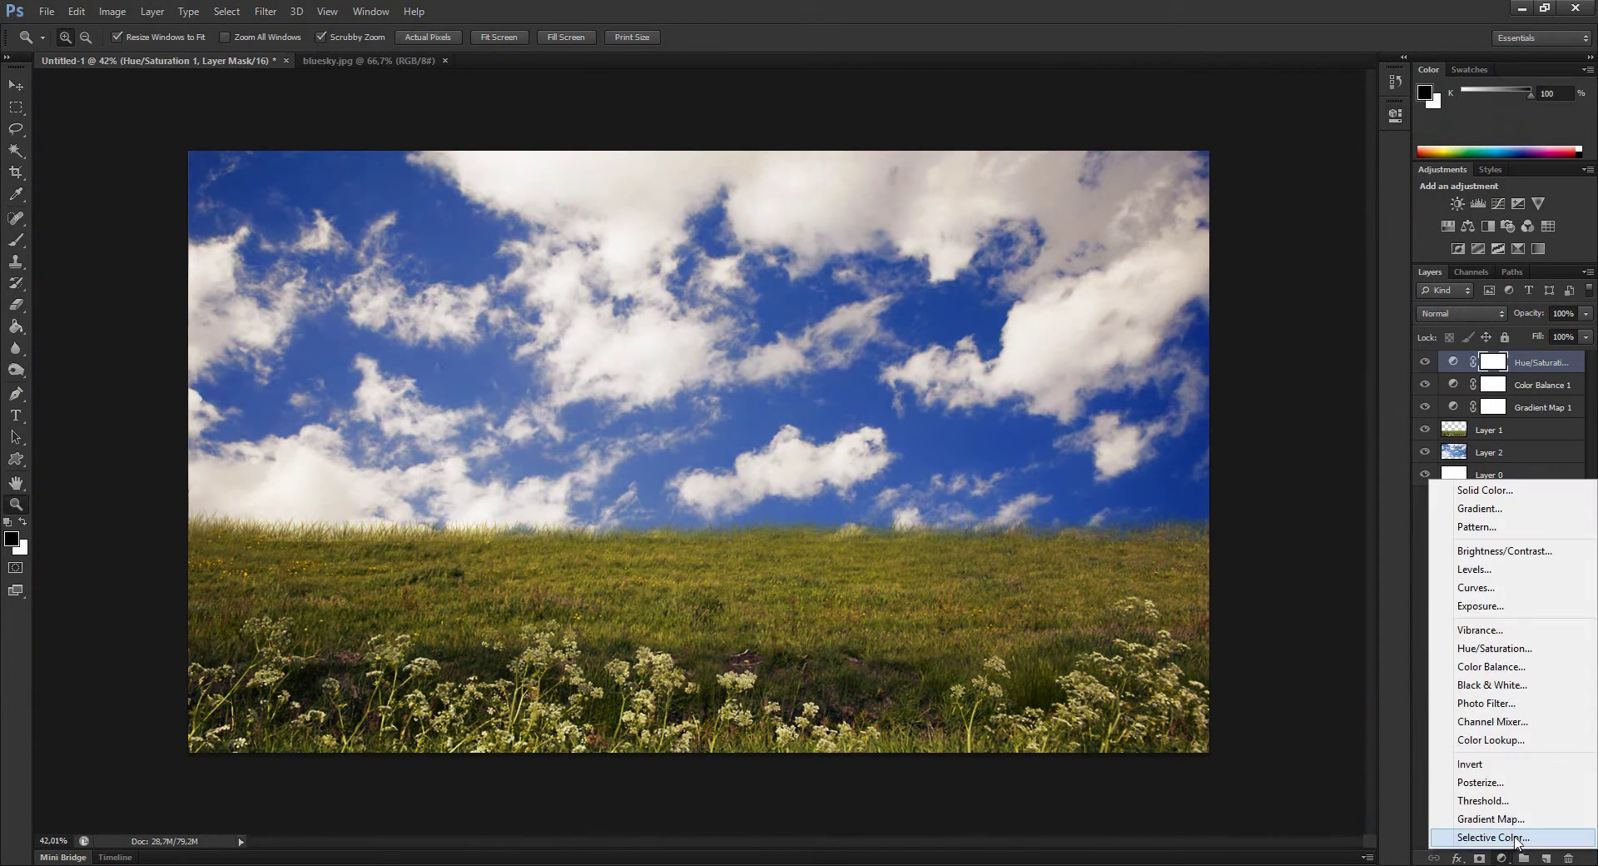
click(1457, 572)
click(1347, 104)
- Add a Photo Filter adjustment using Cooling Filter (80) at 22% density
click(1503, 857)
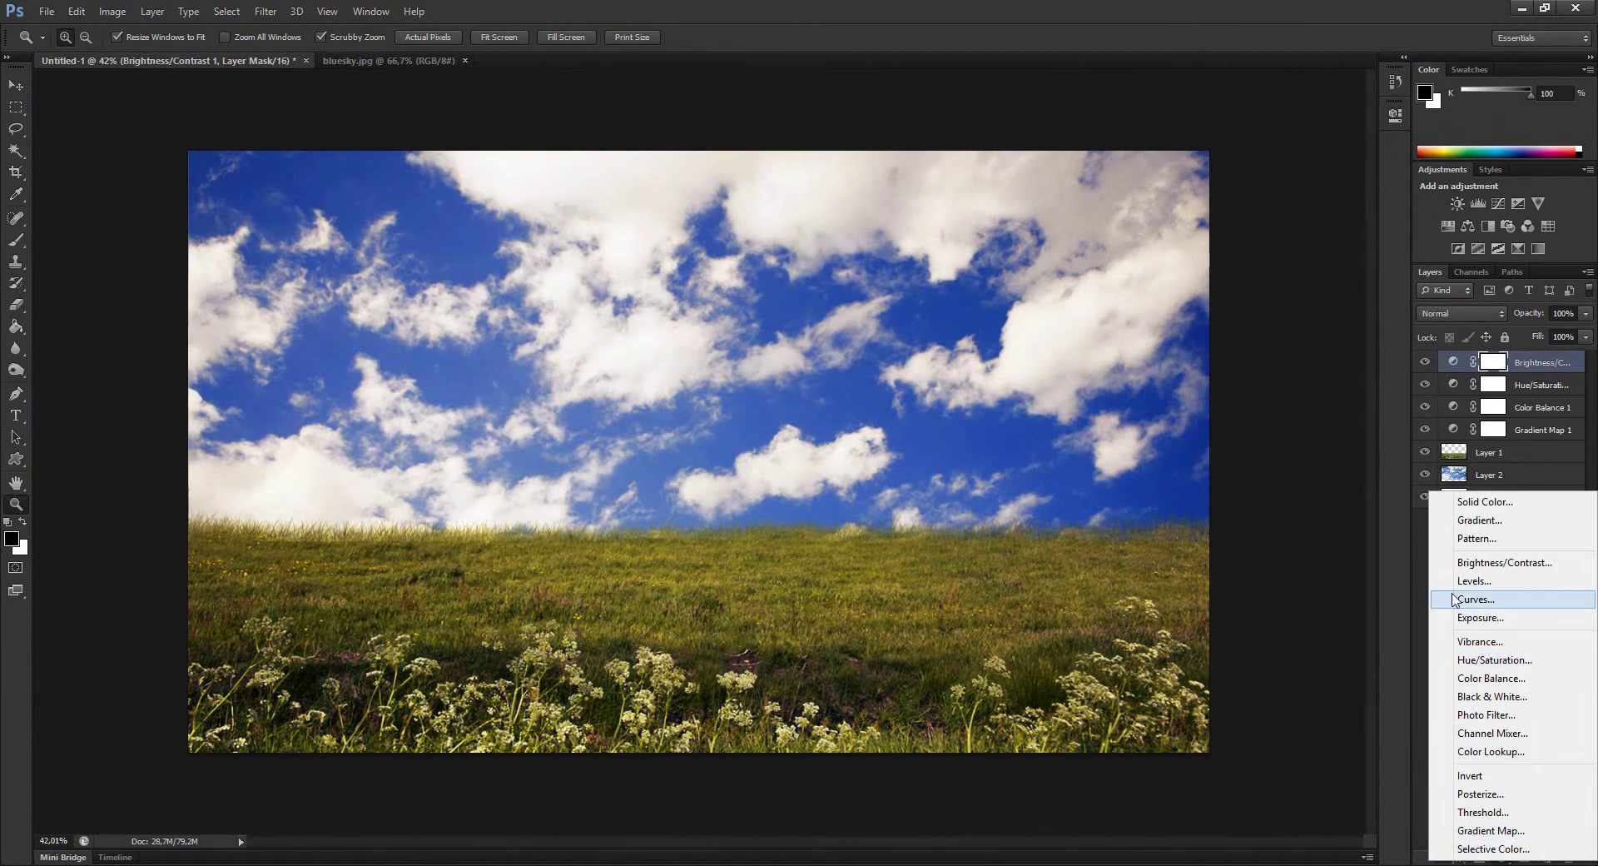
click(1485, 714)
click(1207, 180)
click(1323, 86)
scroll(1275, 157, down, 3)
drag(1204, 227, 1200, 224)
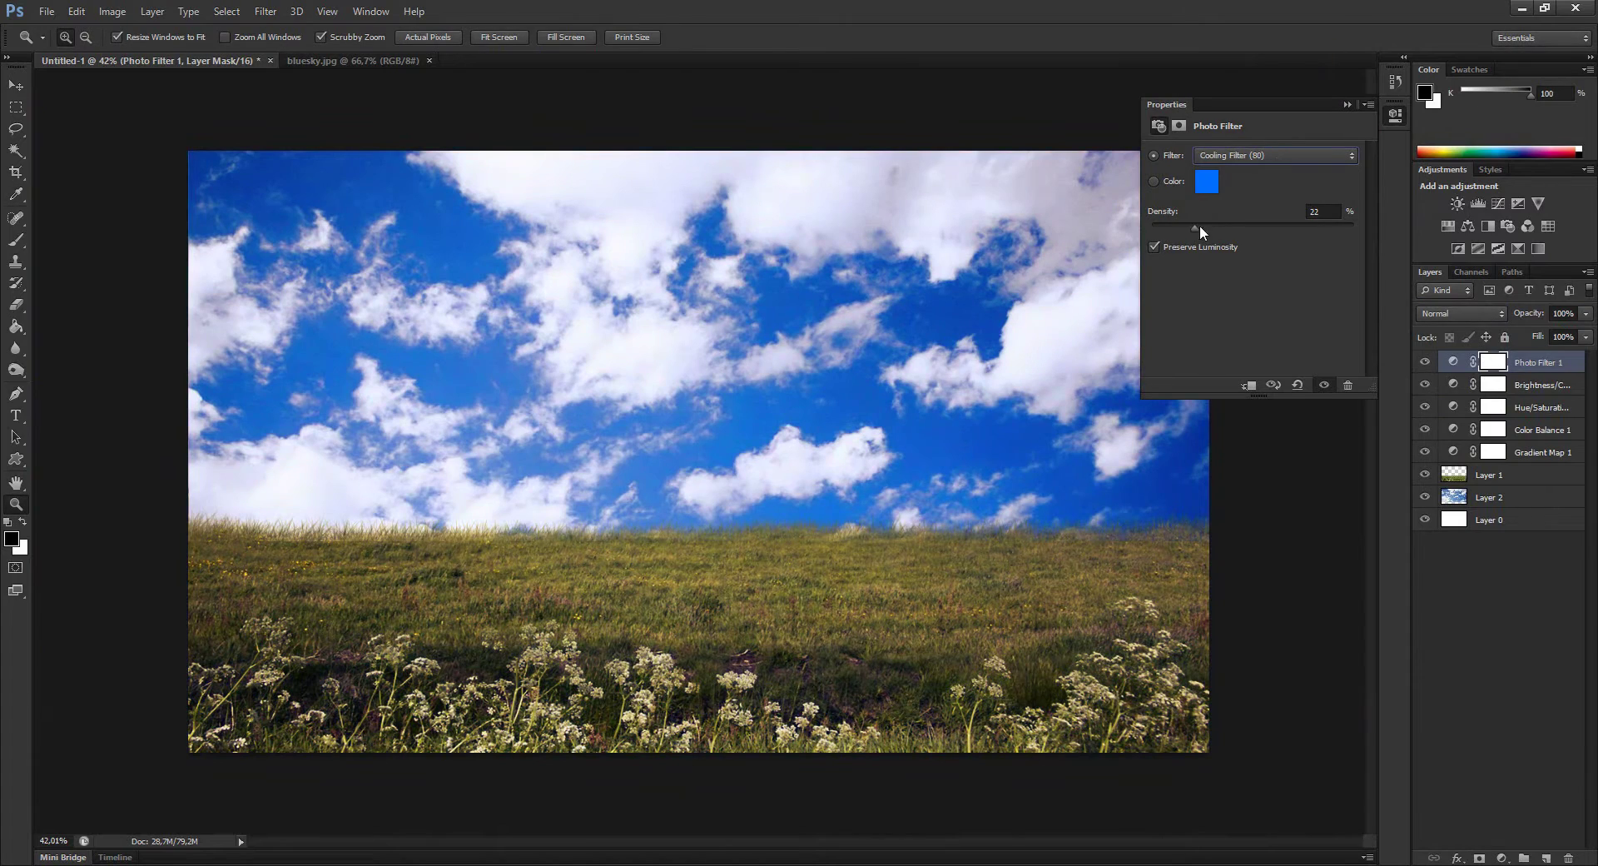
click(1347, 104)
- Select the grass Layer 1 and cancel out of Levels and Hue/Saturation
click(1534, 476)
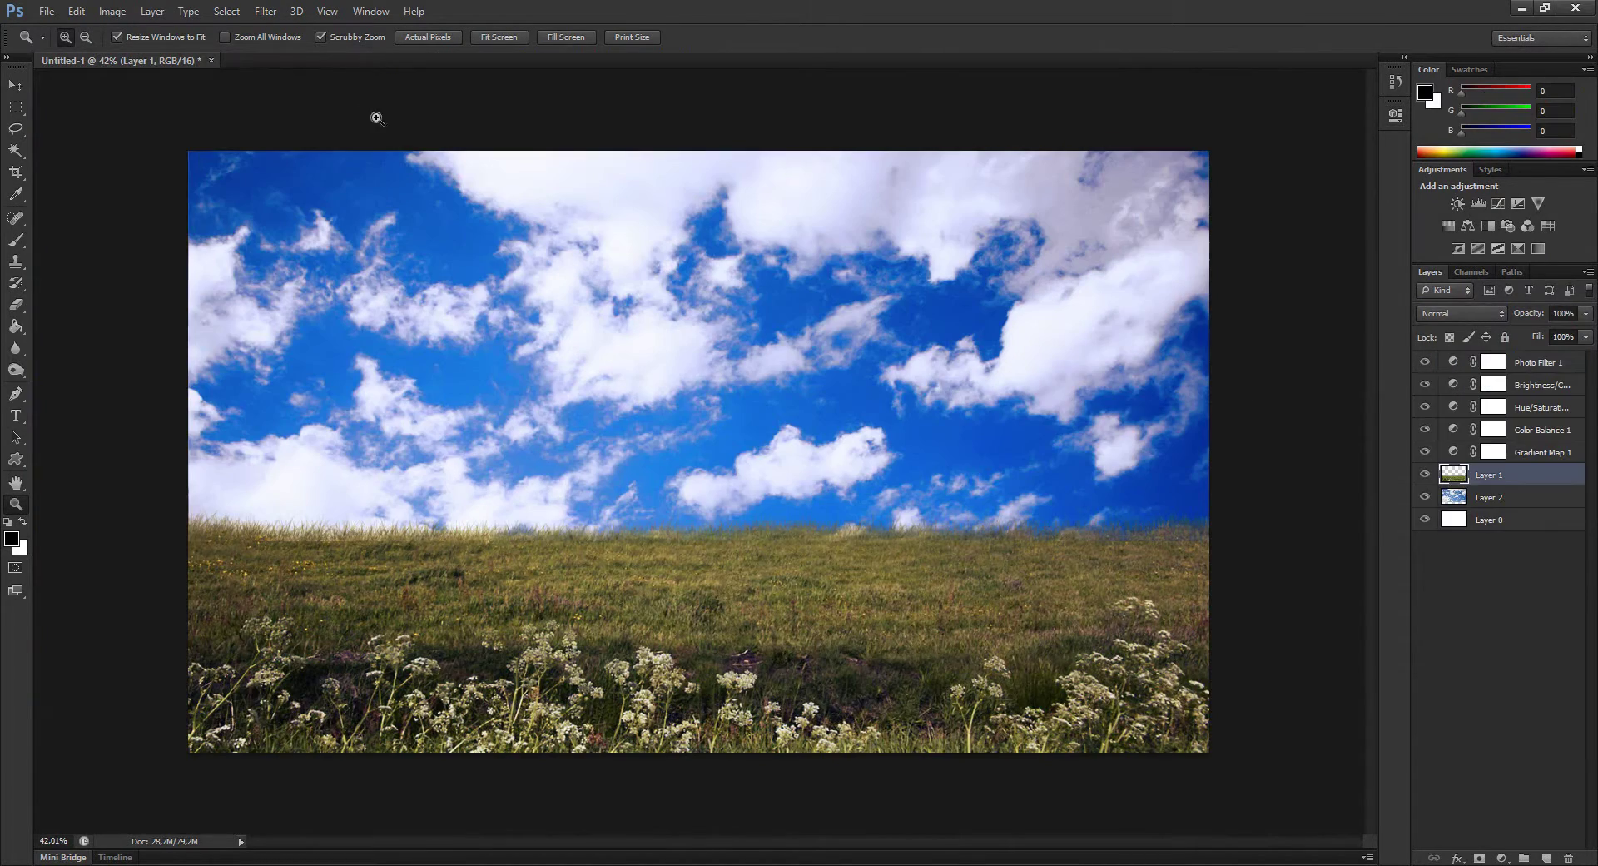
key(ctrl+l)
key(Escape)
key(ctrl+u)
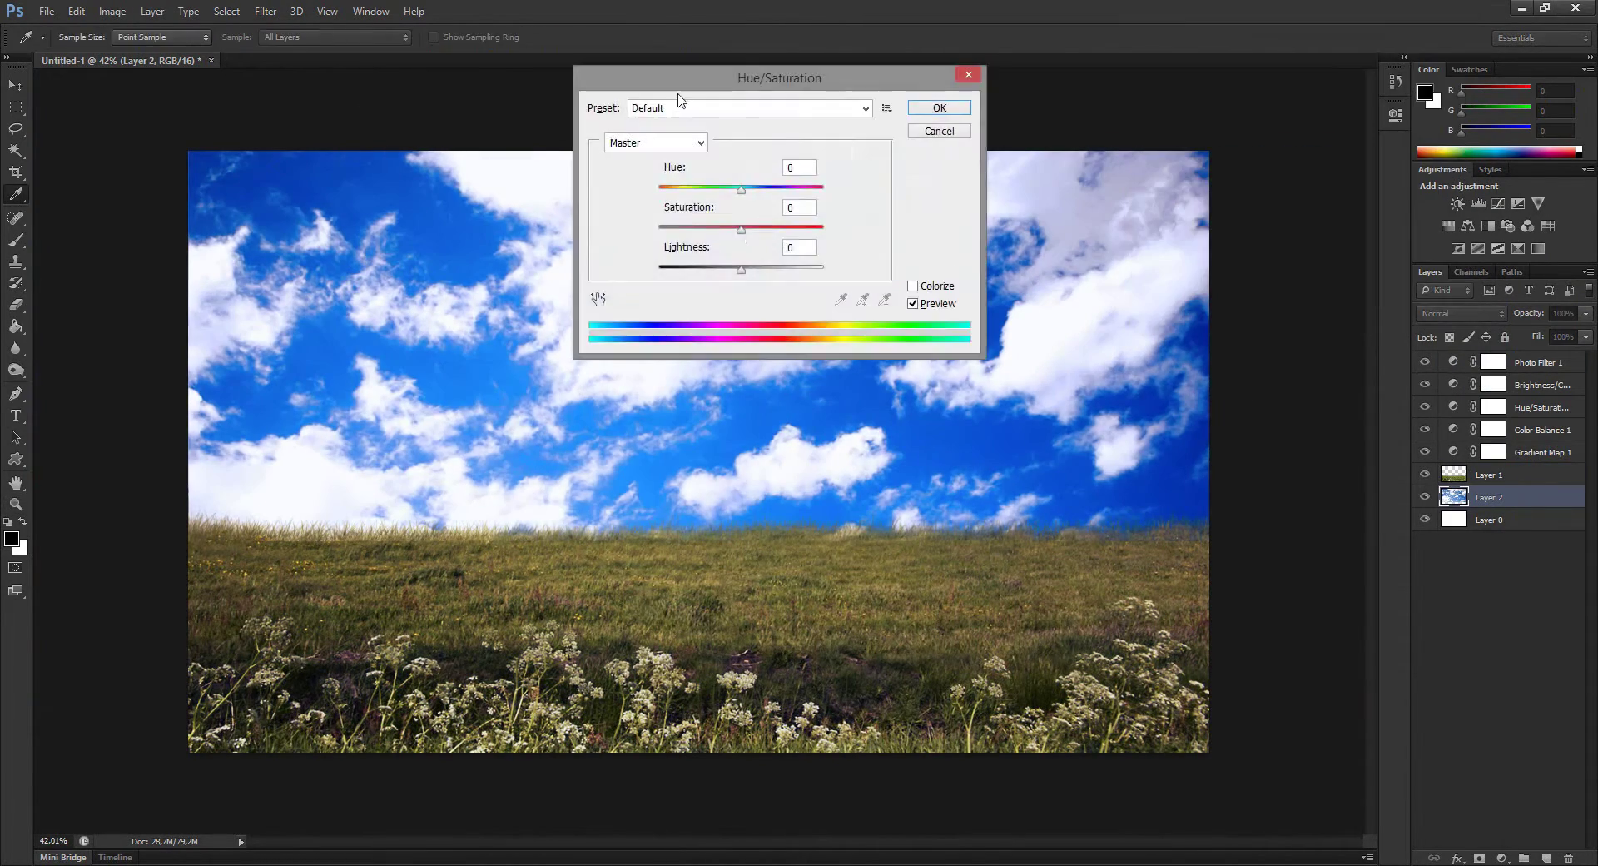
key(Escape)
key(z)
scroll(699, 449, up, 1)
- Open the 0985.jpg windmill photo and crop off its watermark
click(47, 11)
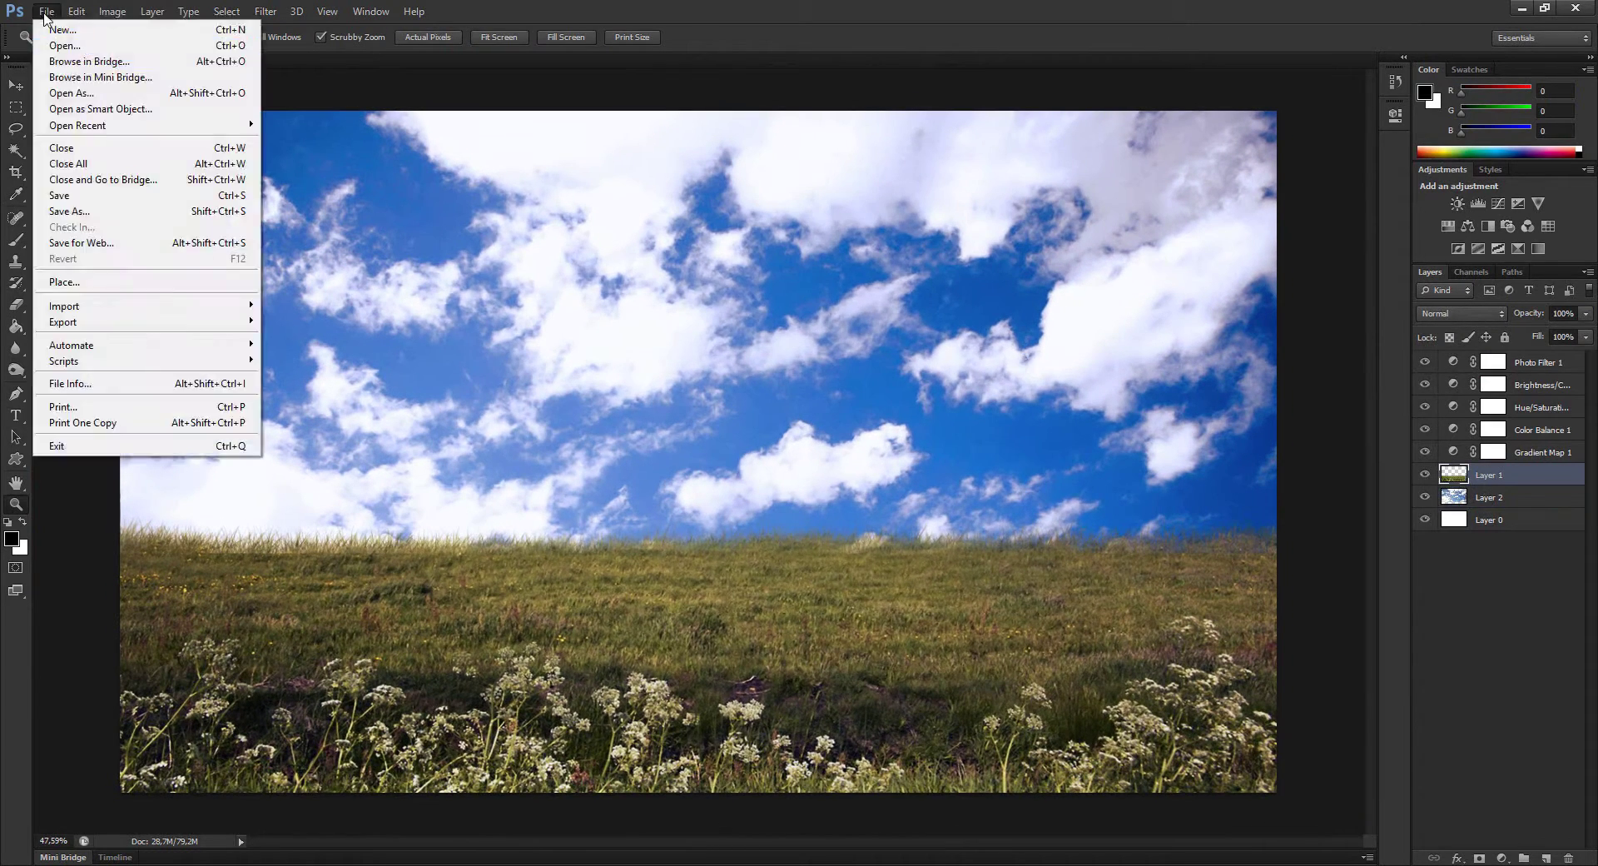
click(67, 43)
scroll(1132, 471, down, 1)
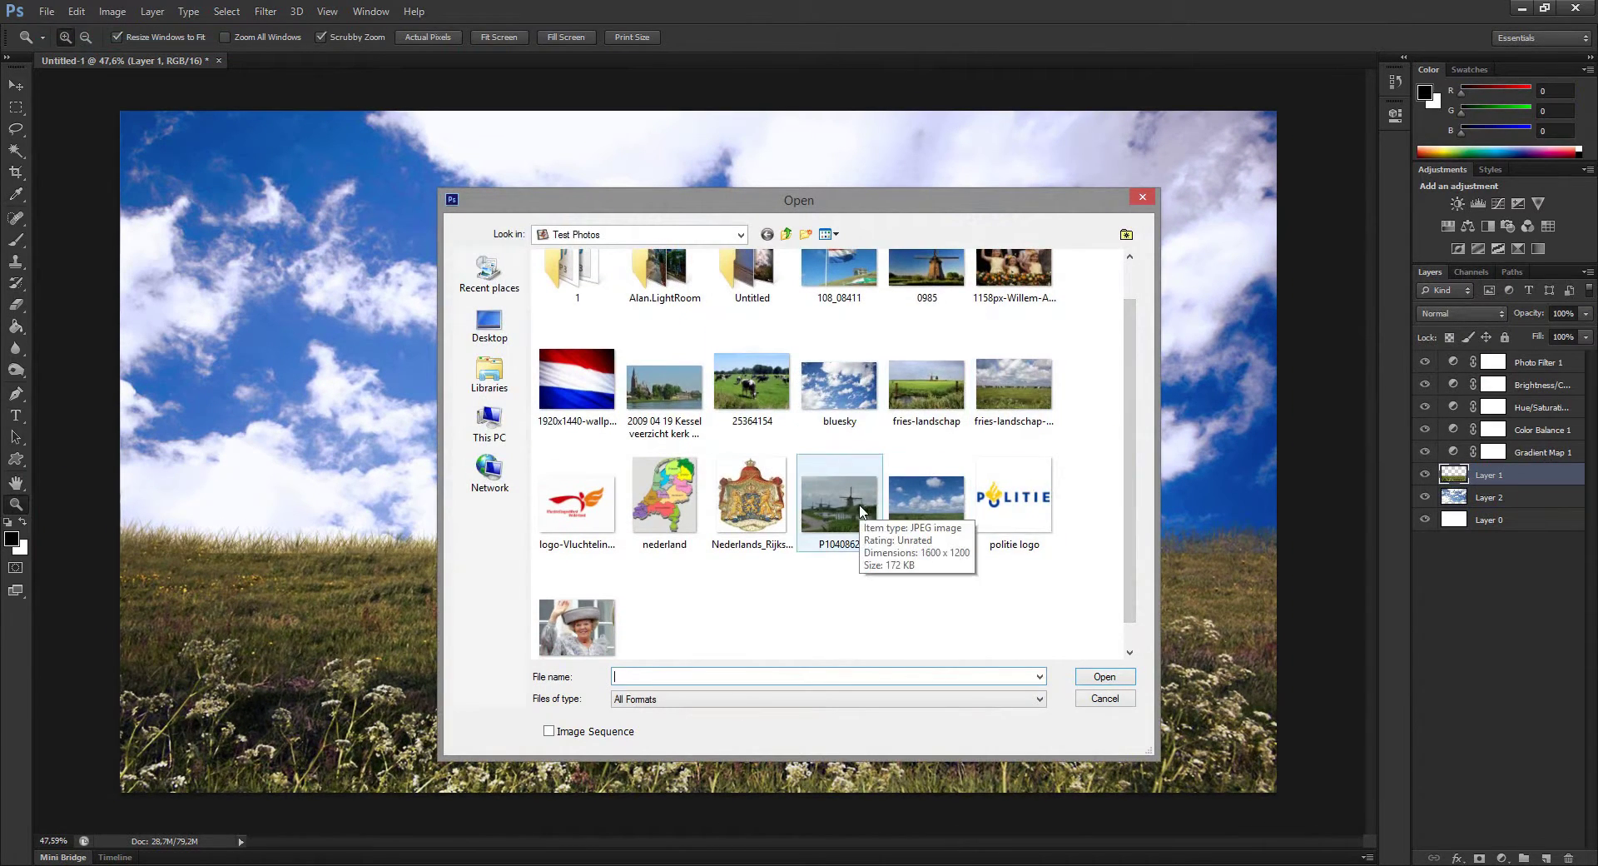
double_click(926, 275)
drag(981, 342, 1024, 341)
click(15, 171)
- Paste the whole windmill image into the meadow, move it right and enlarge to about 124%
key(Return)
key(m)
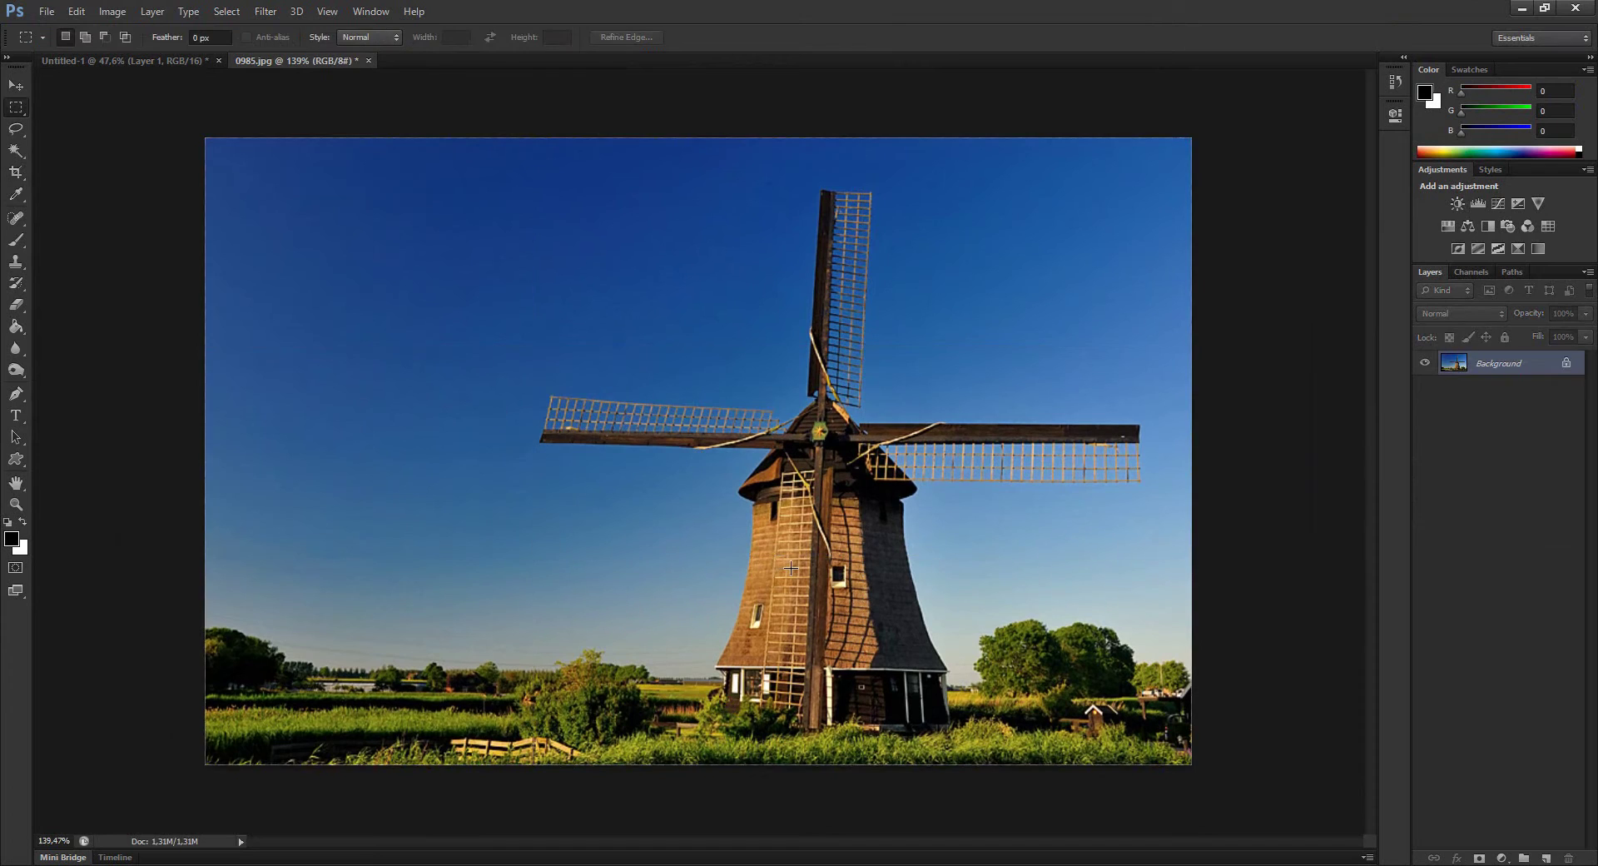
key(v)
mouse_move(791, 567)
mouse_down()
mouse_move(466, 375)
mouse_move(1007, 533)
mouse_up()
key(ctrl+t)
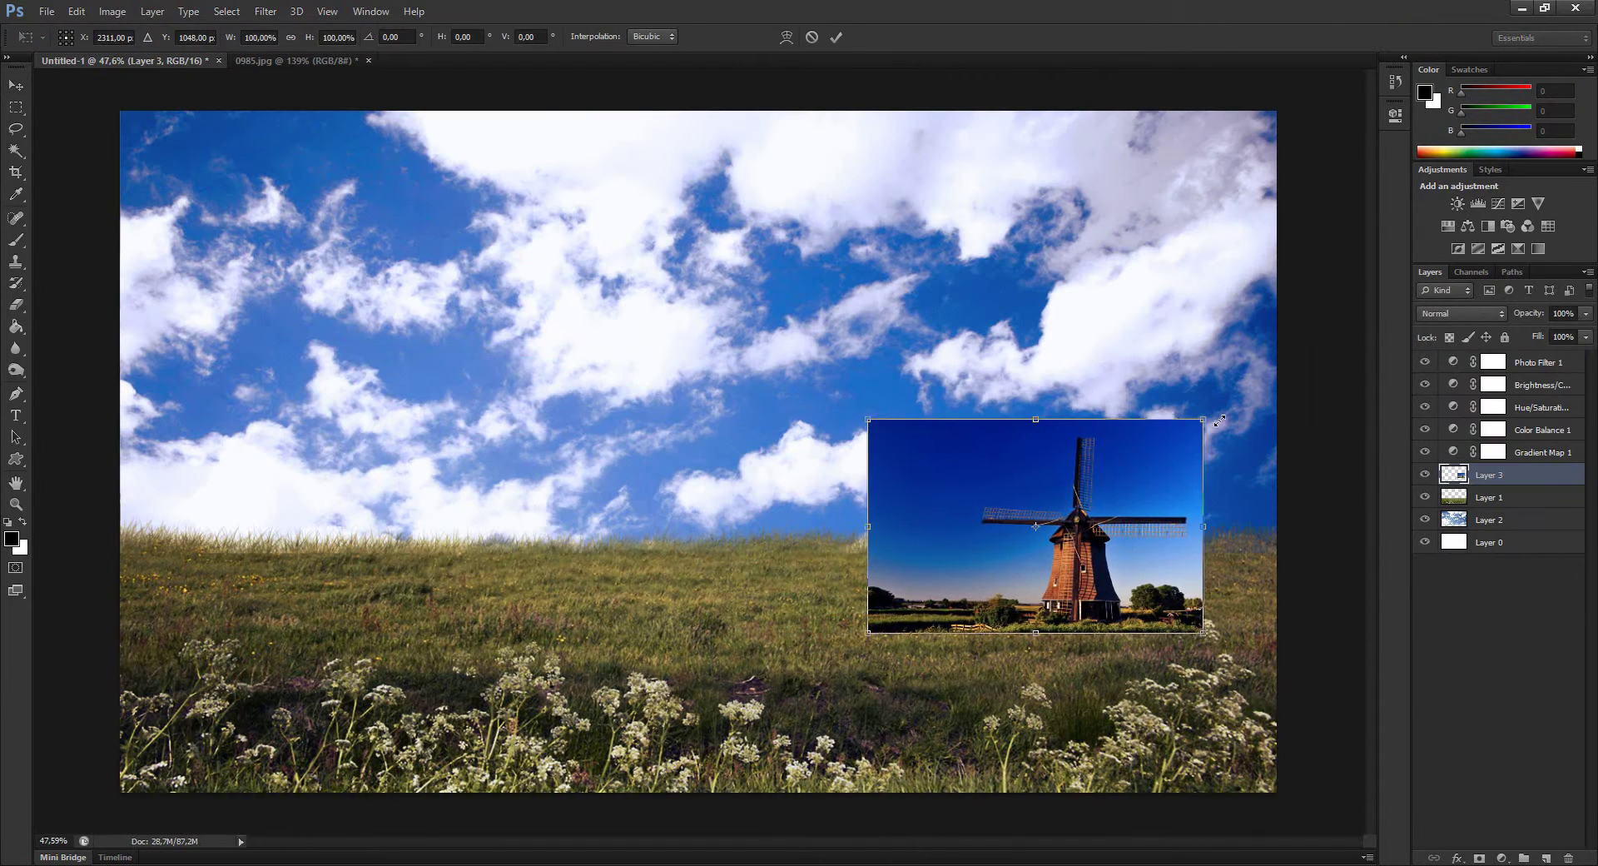
shift+drag(1202, 417, 1250, 364)
key(Return)
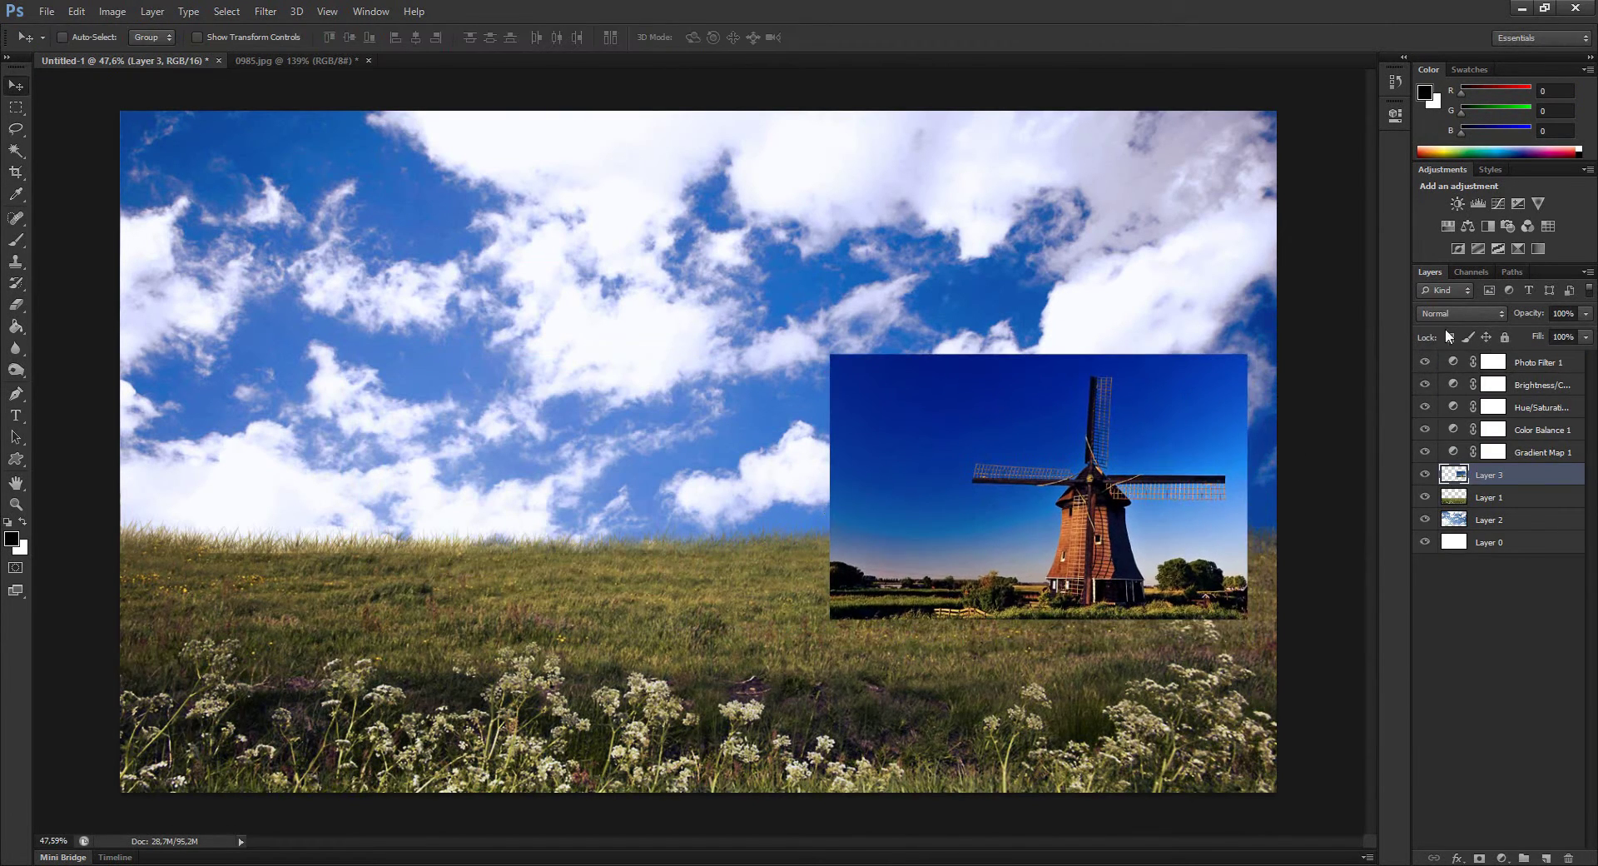
- Preview blend modes on the windmill layer and return it to Normal
scroll(1453, 312, down, 8)
scroll(1453, 311, down, 5)
scroll(1454, 311, down, 5)
scroll(1453, 311, down, 4)
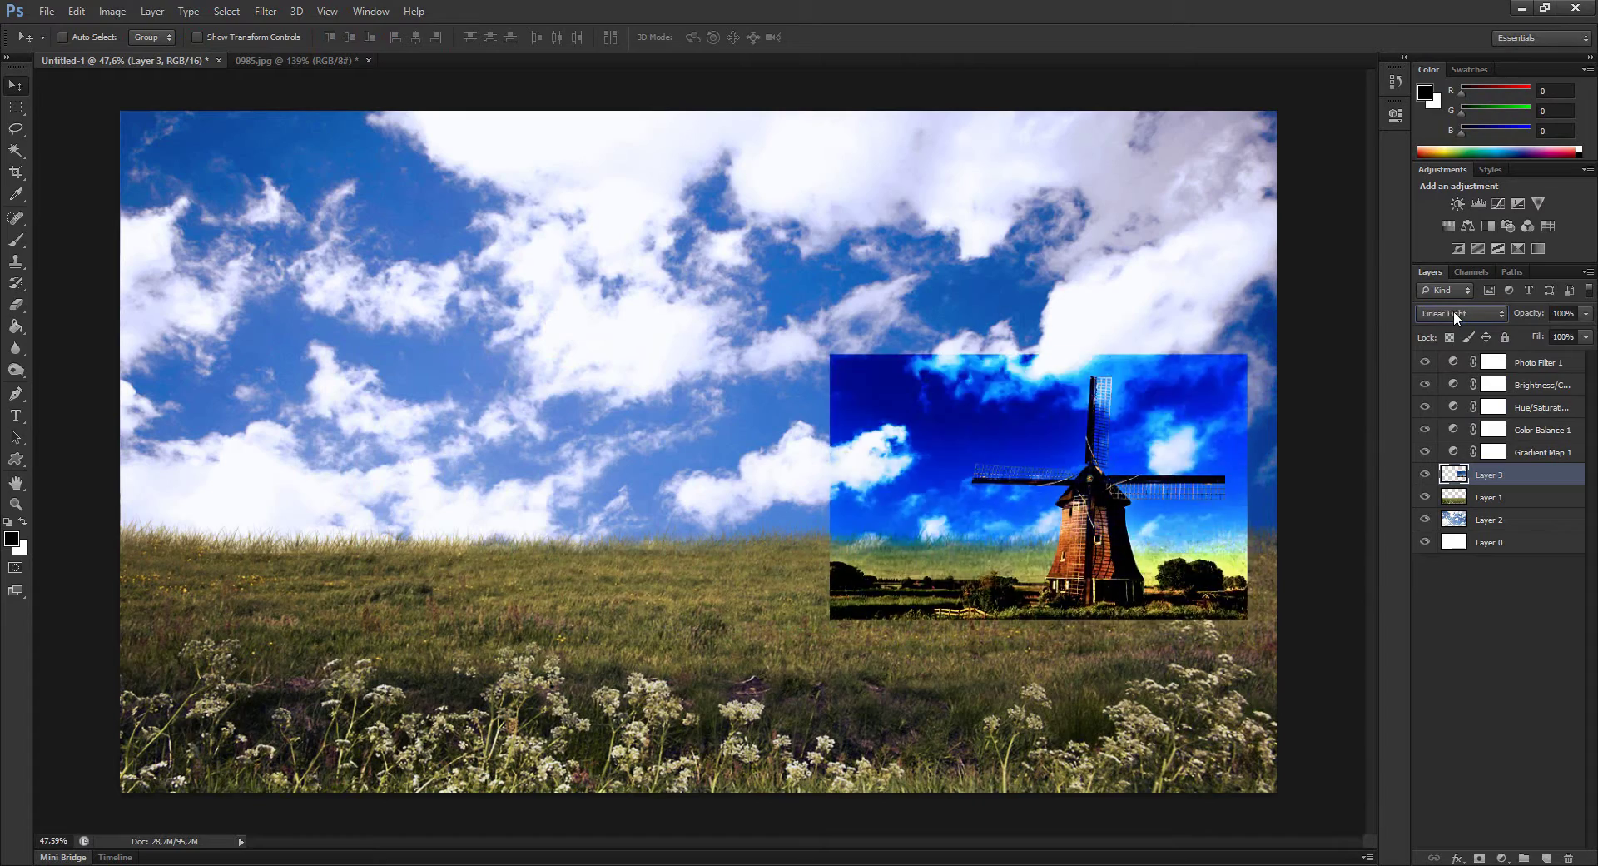
scroll(1454, 312, down, 5)
key(shift+alt+n)
key(z)
drag(1192, 596, 1175, 390)
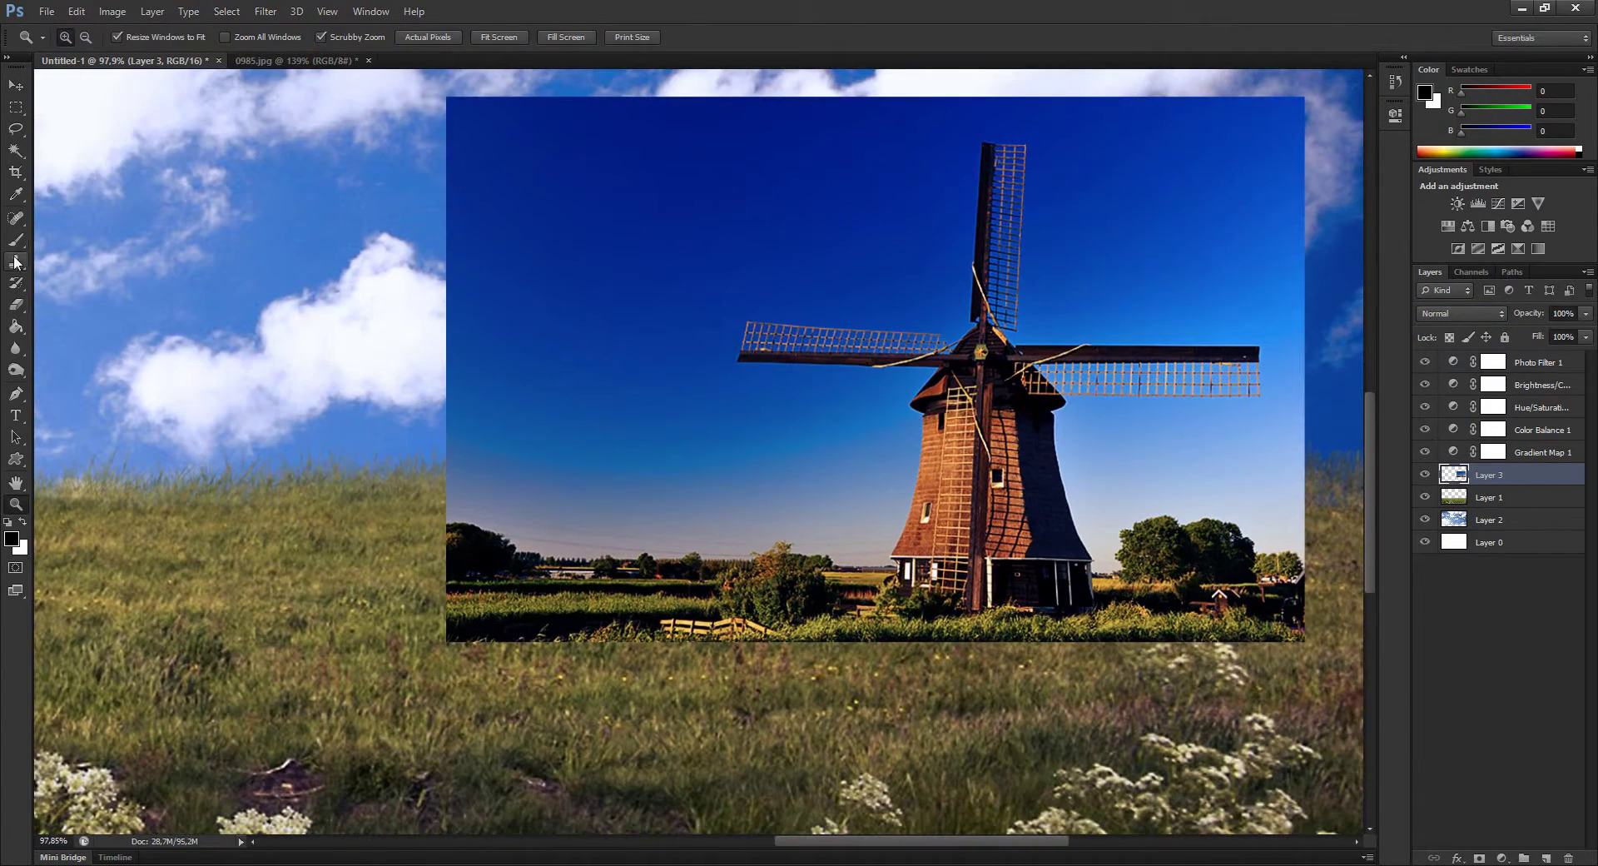
- Magic Erase the blue sky patches around the windmill and its sails
right_click(15, 305)
click(75, 339)
click(1248, 267)
click(666, 433)
click(793, 554)
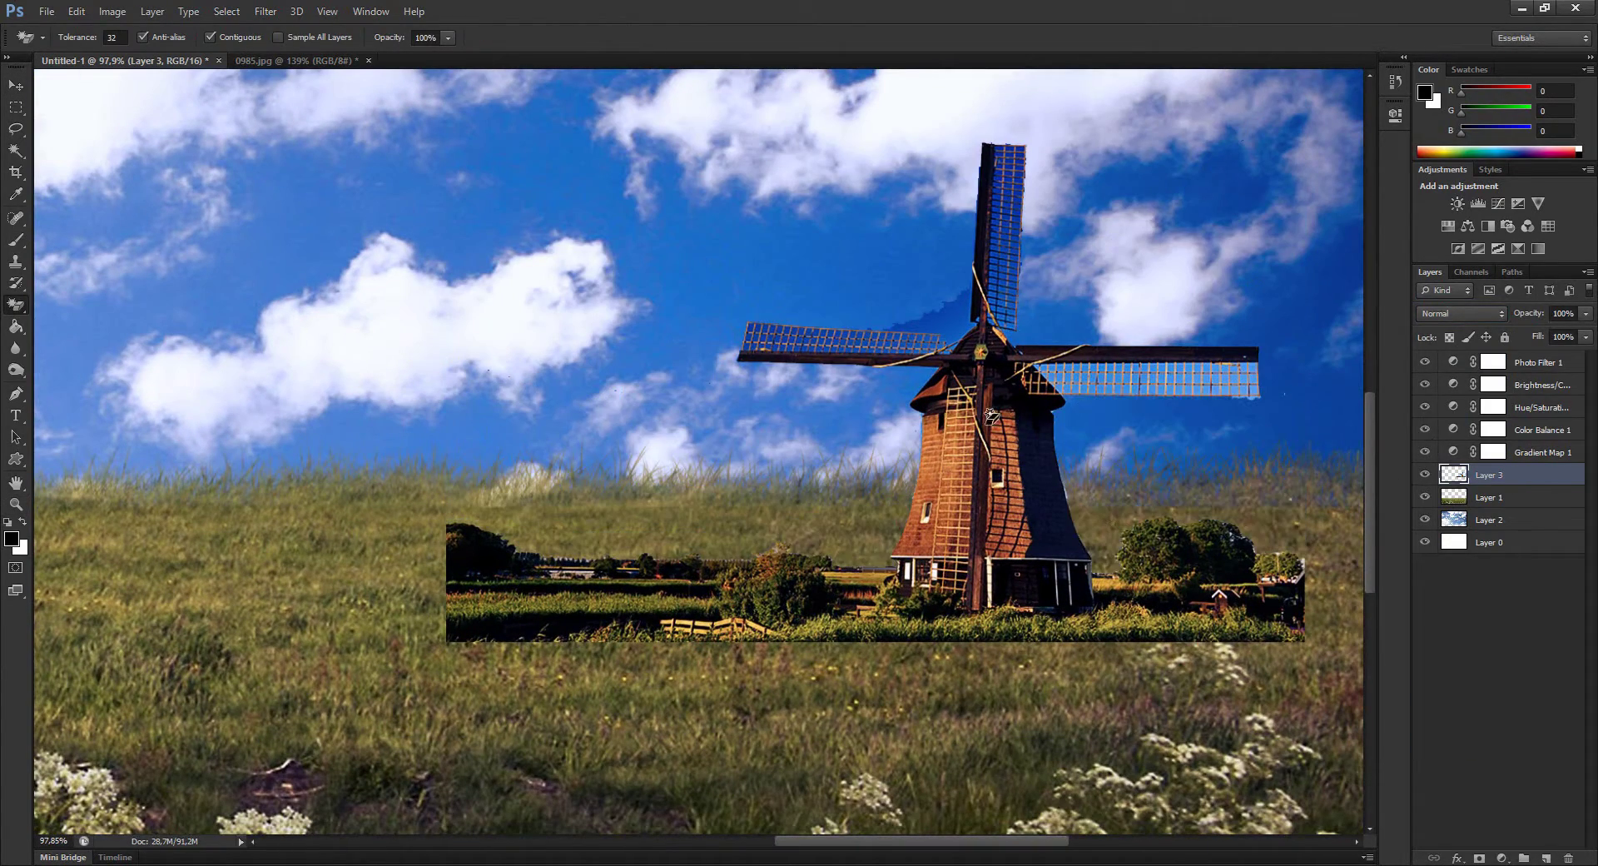
- Soft-erase the top-left tree and fade the strip's bottom edge into the grass
key(shift+e)
right_click(537, 489)
drag(454, 534, 504, 537)
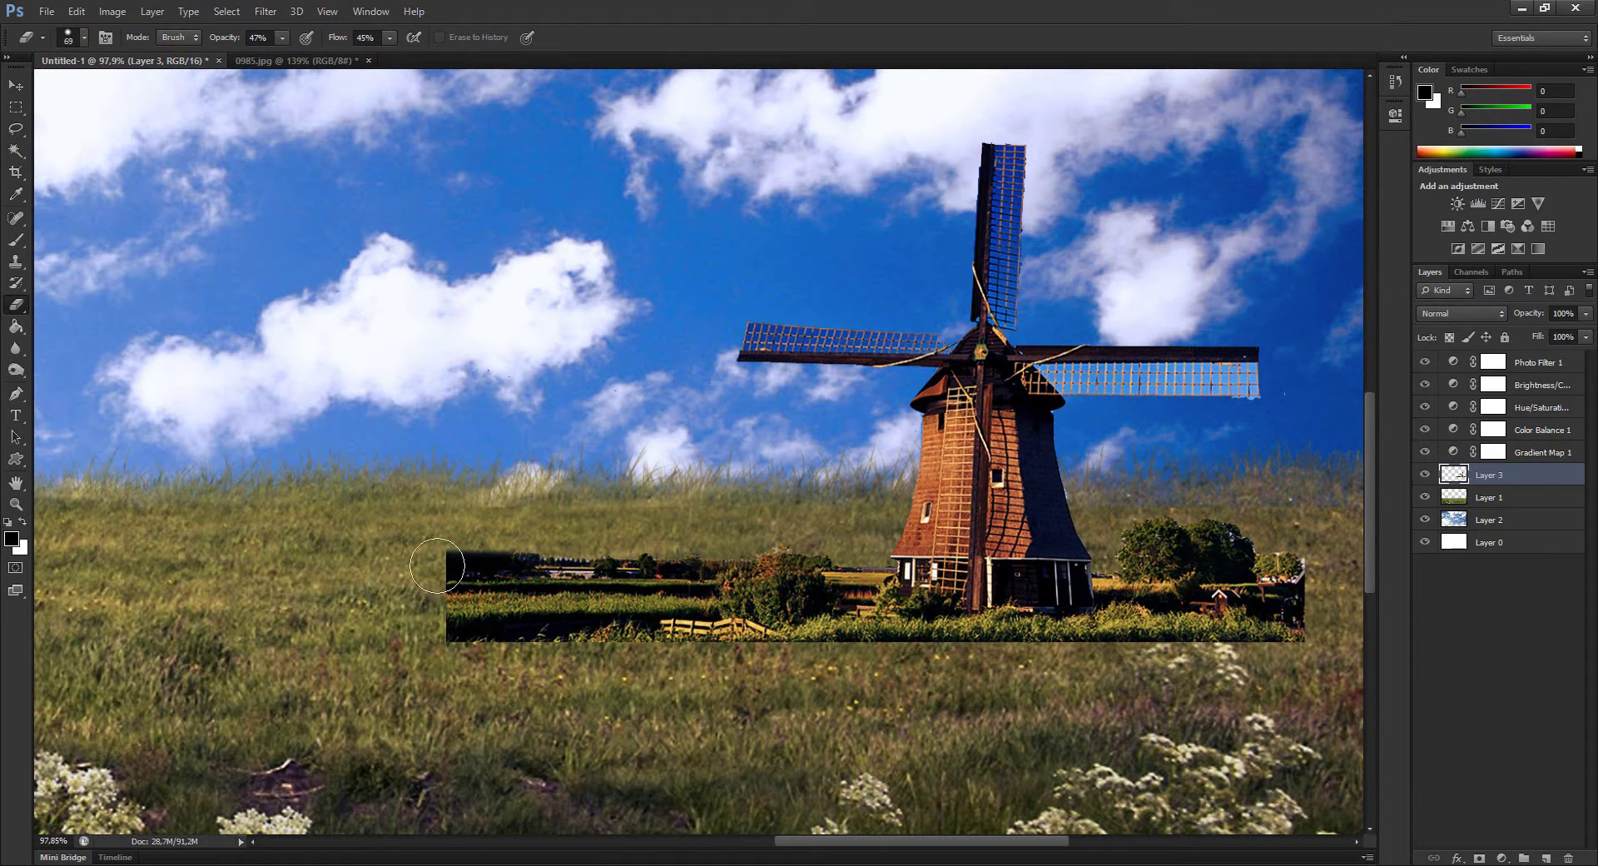
drag(574, 629, 1290, 624)
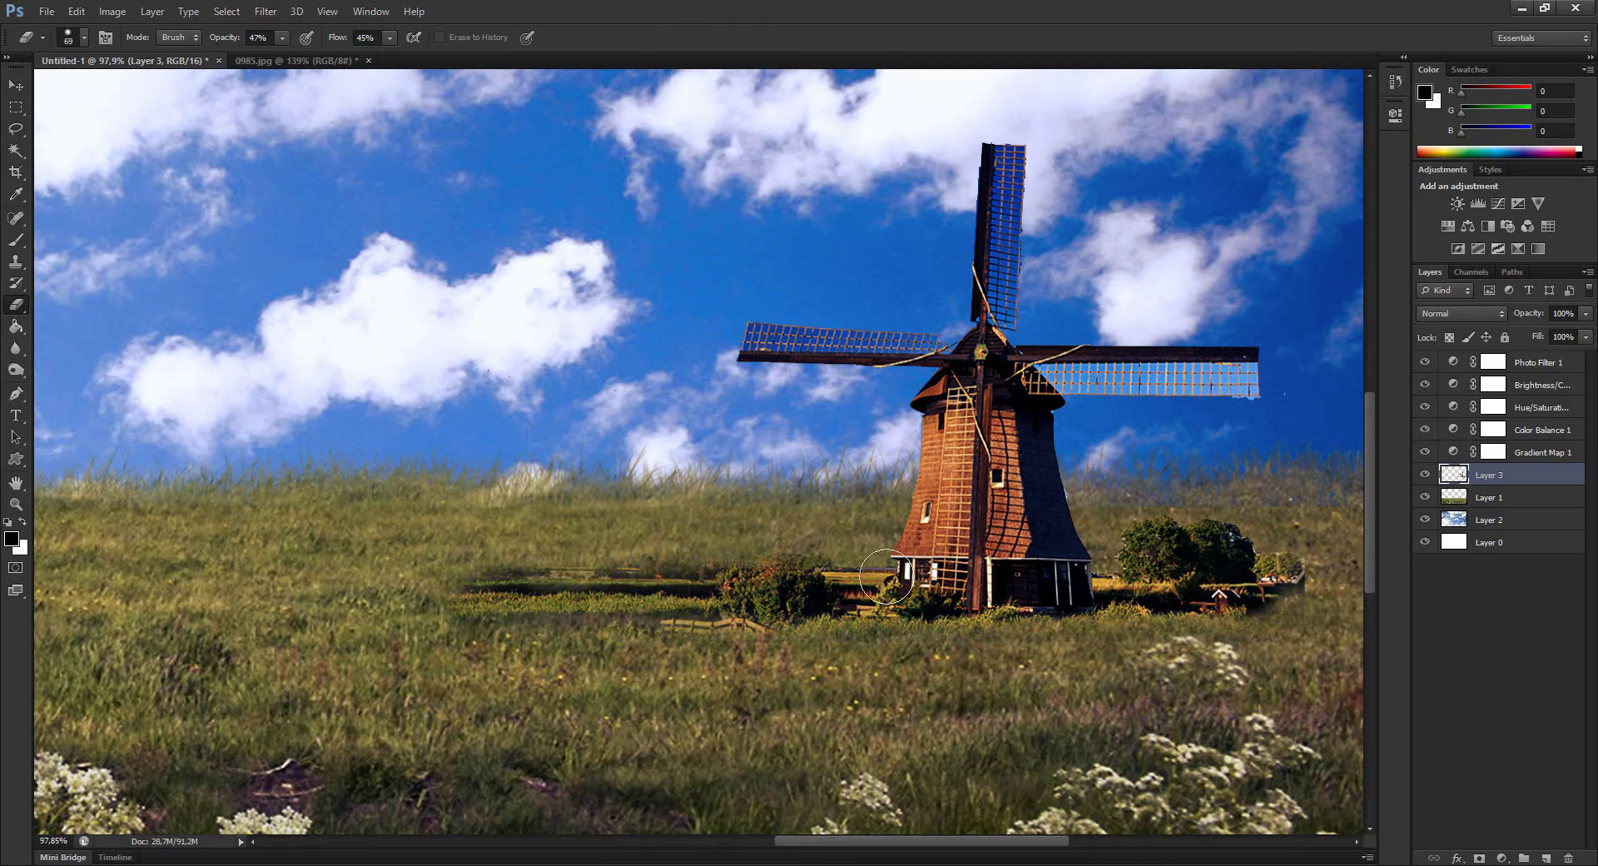
scroll(1168, 701, down, 3)
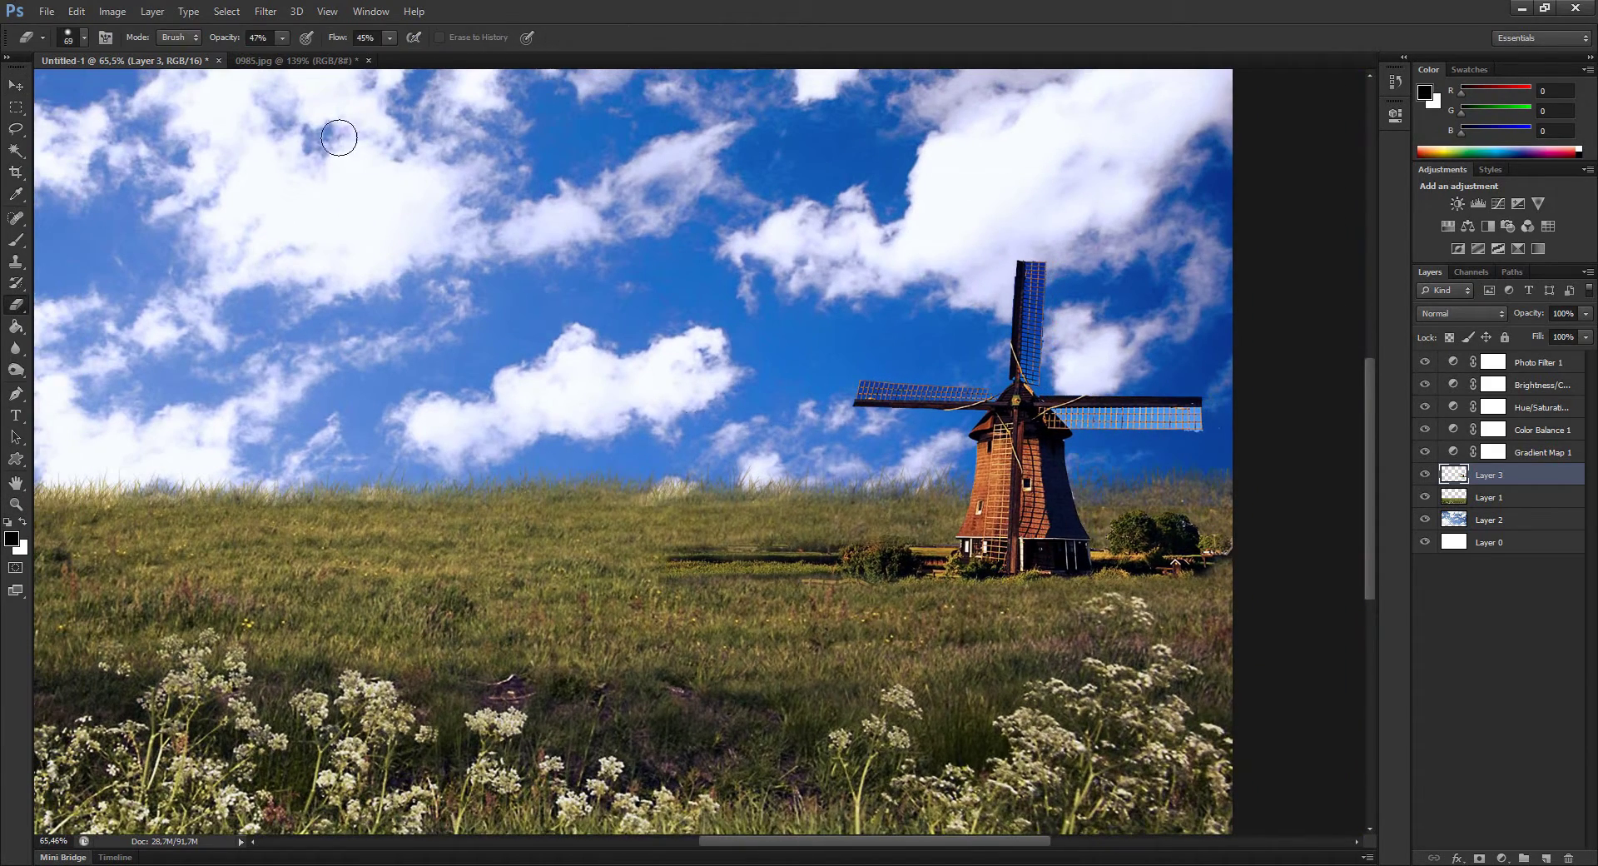
- Pick a smaller soft brush and a brush shape for cloning bushes
right_click(737, 491)
double_click(832, 599)
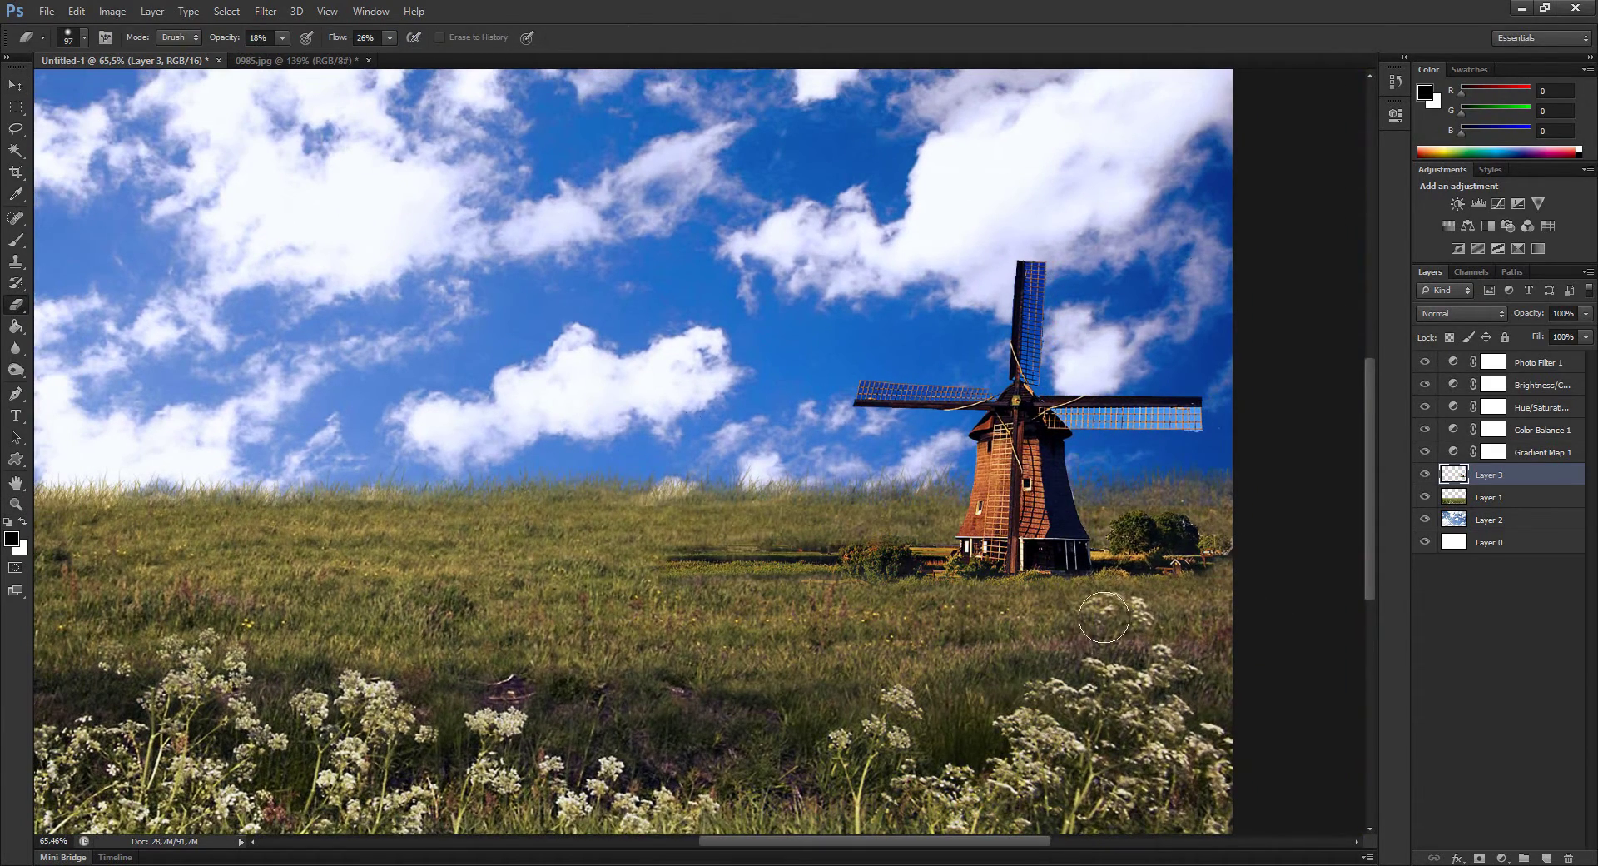
right_click(933, 616)
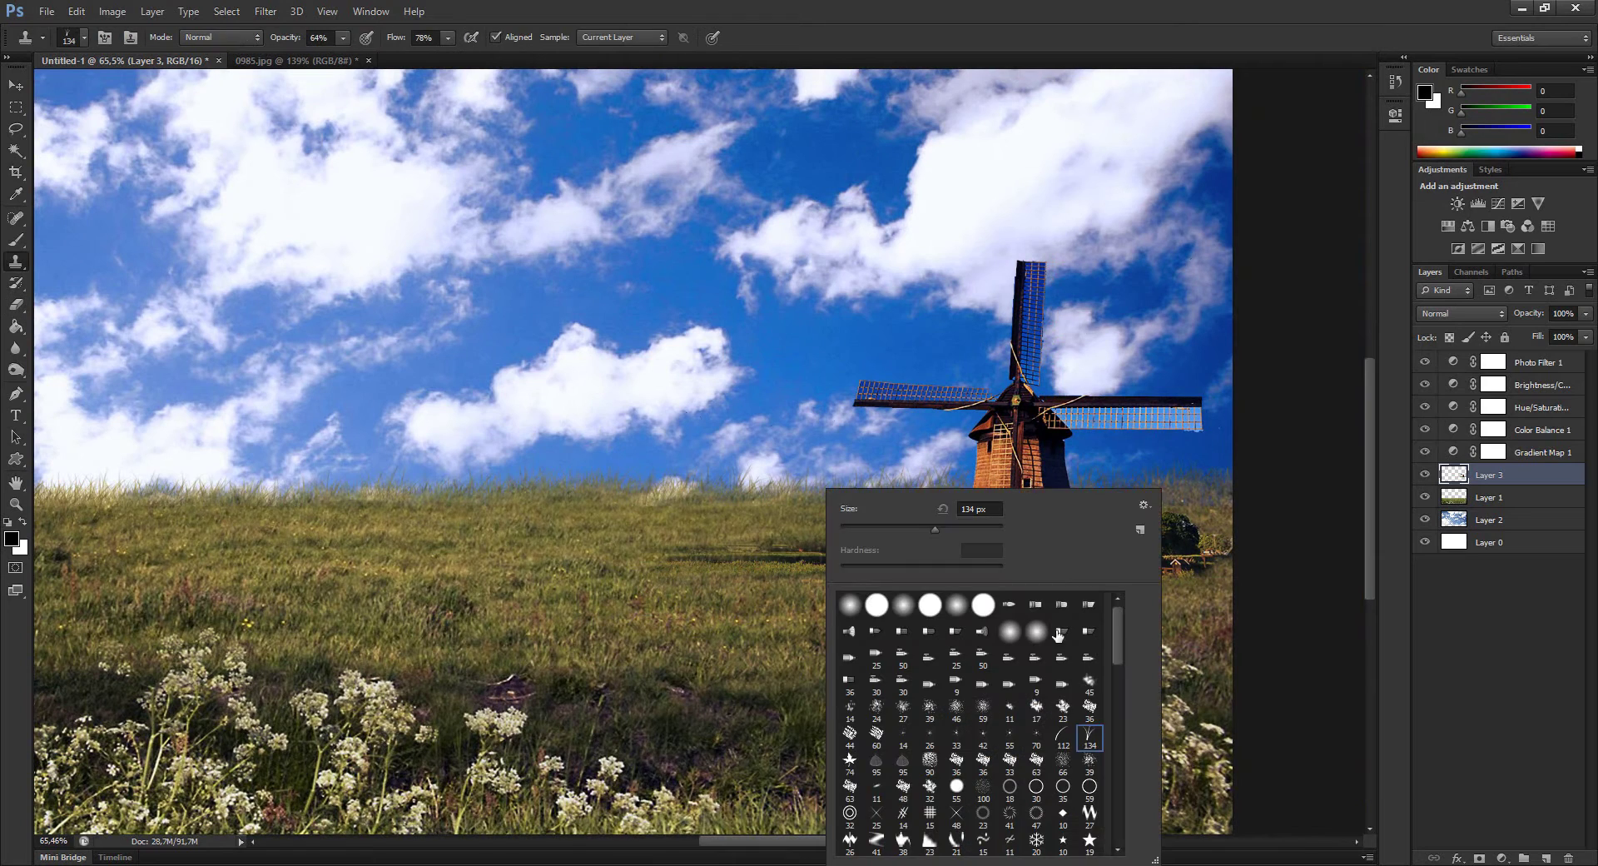
click(950, 39)
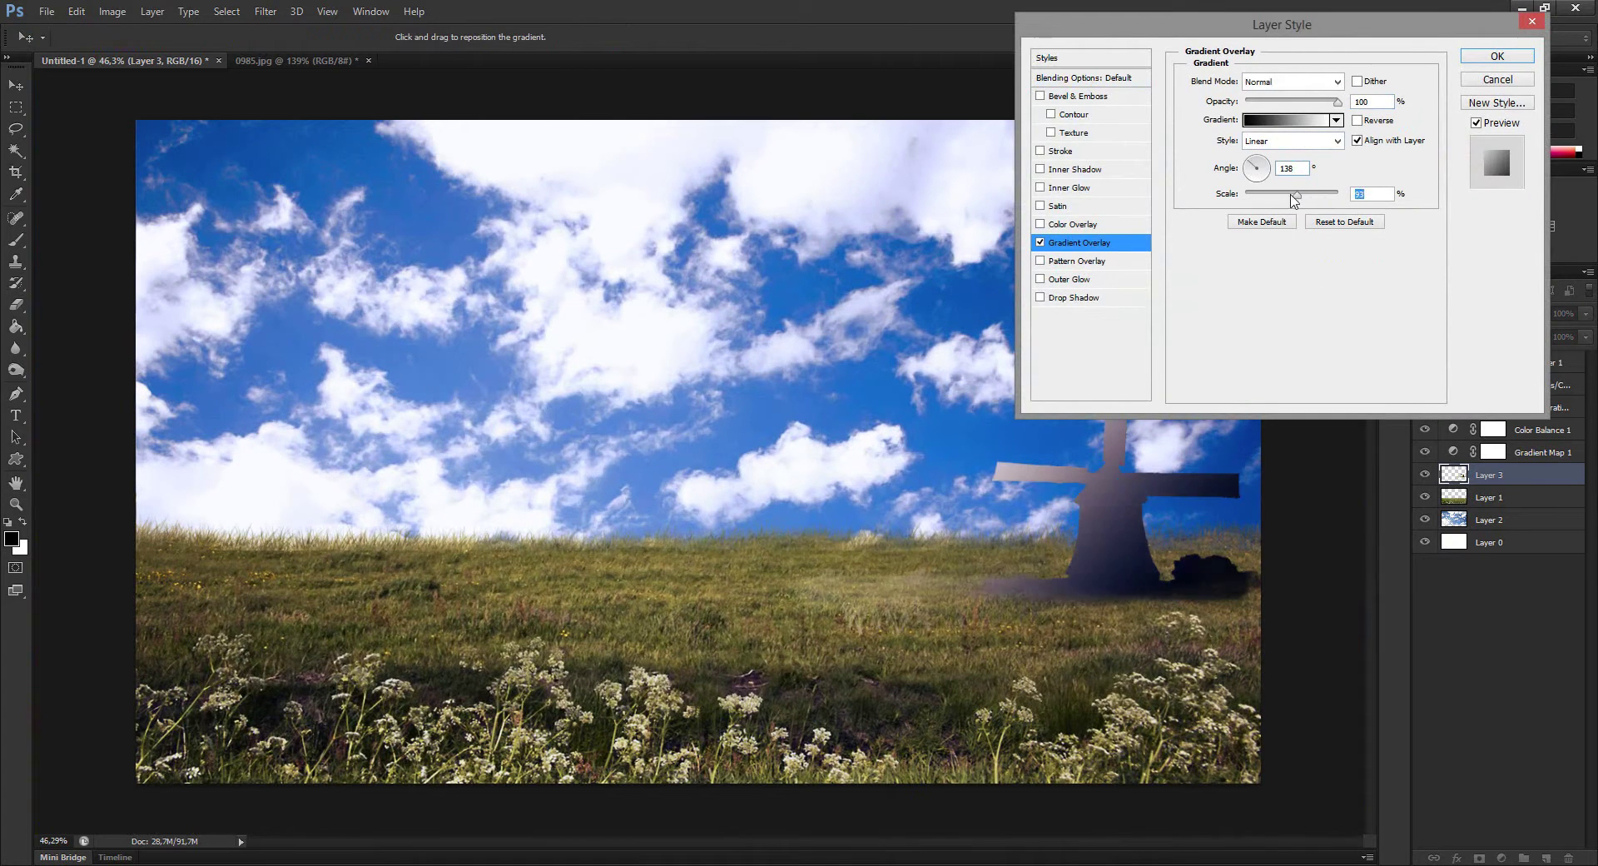
- Give the windmill layer a dark brown Color Overlay style
click(1292, 80)
click(1073, 224)
click(1363, 81)
click(970, 245)
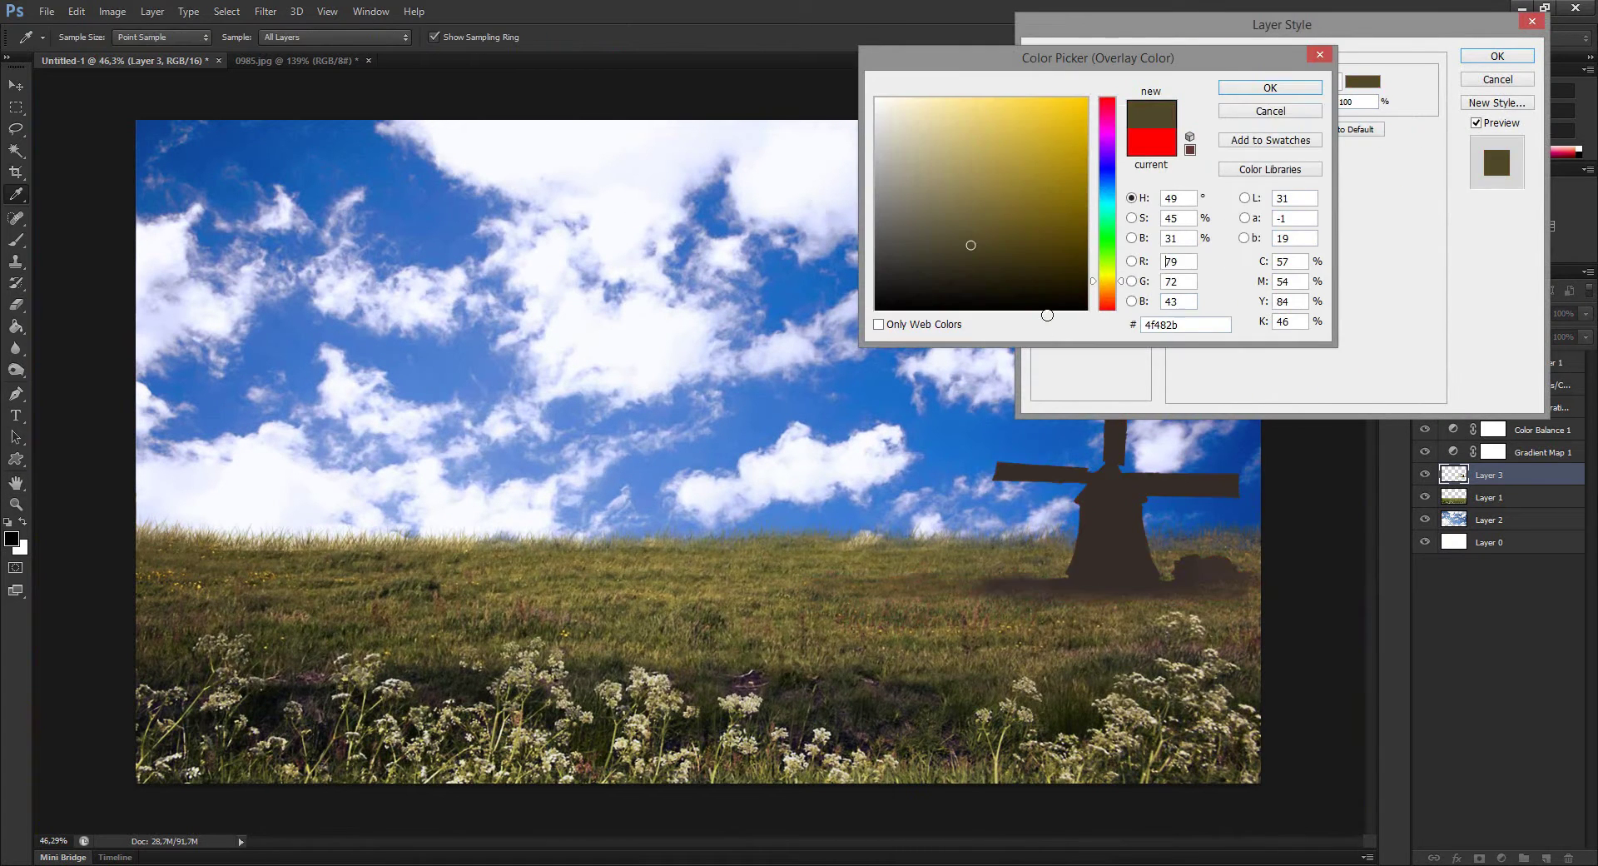
click(1151, 142)
click(1270, 87)
click(1497, 56)
key(z)
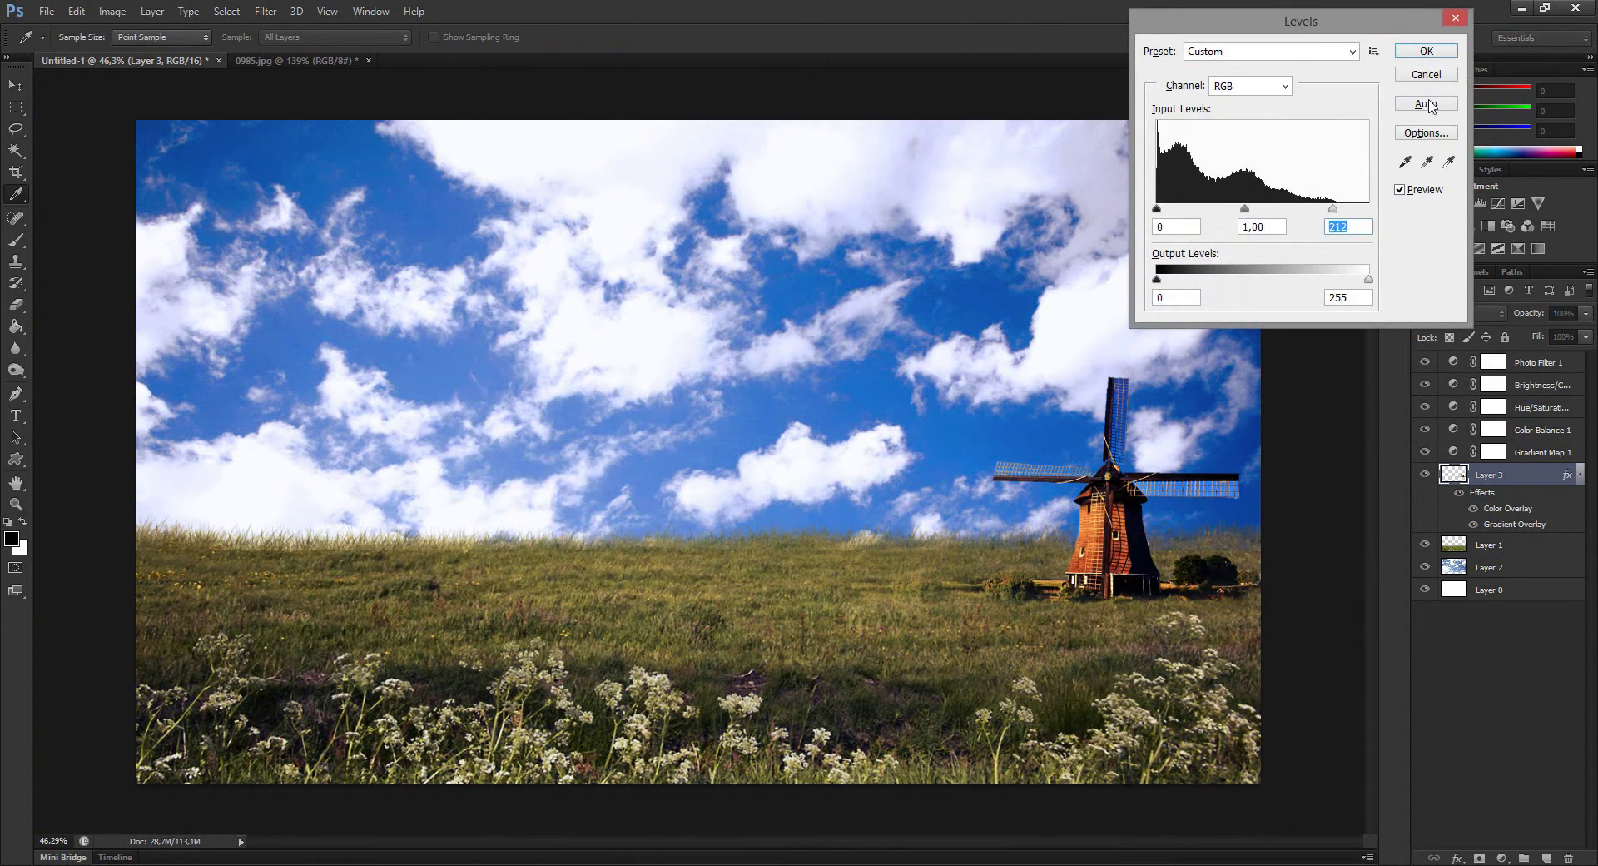
click(1580, 475)
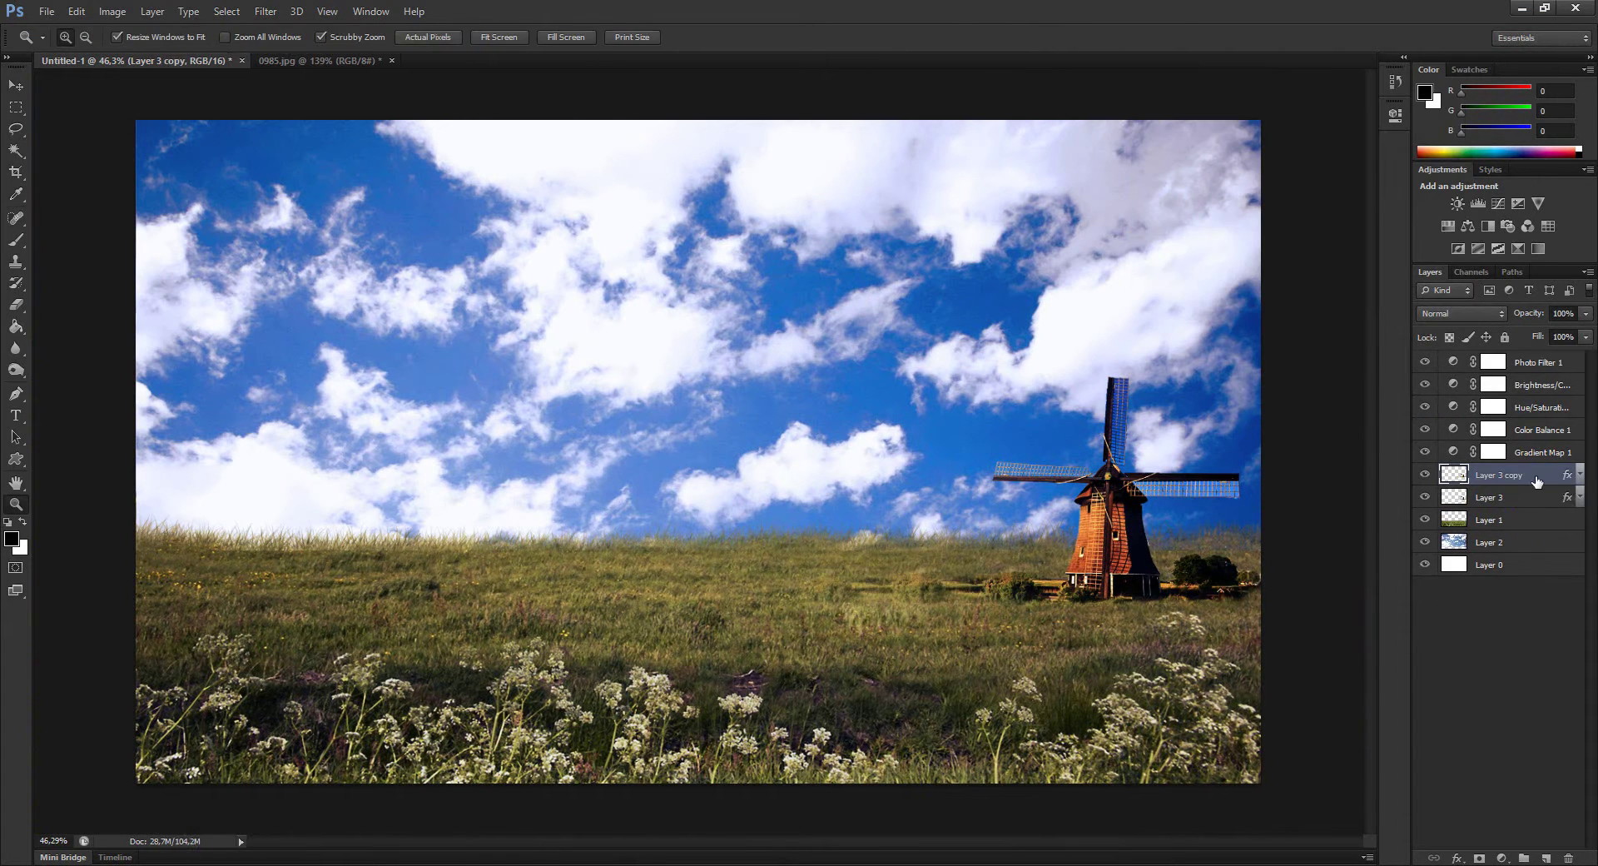
- Make a black copy of the windmill and flip it down into a shadow
key(ctrl+u)
key(Return)
key(ctrl+t)
mouse_move(1016, 305)
mouse_down()
mouse_move(1072, 709)
mouse_move(1122, 661)
mouse_up()
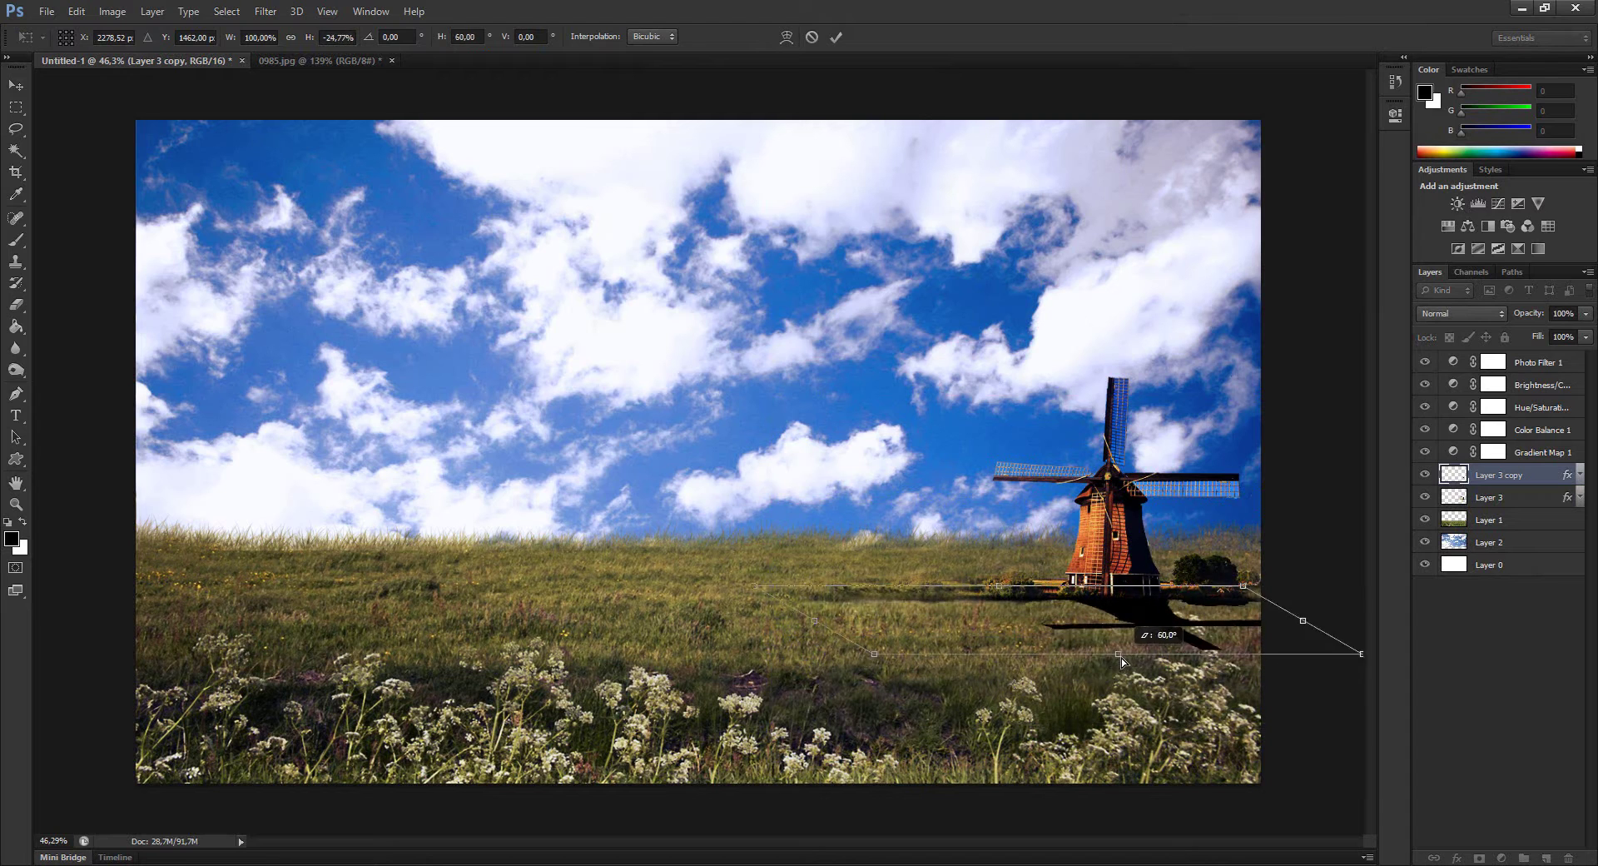
key(Return)
- Gaussian Blur the shadow, then duplicate it to darken it
click(266, 11)
click(556, 303)
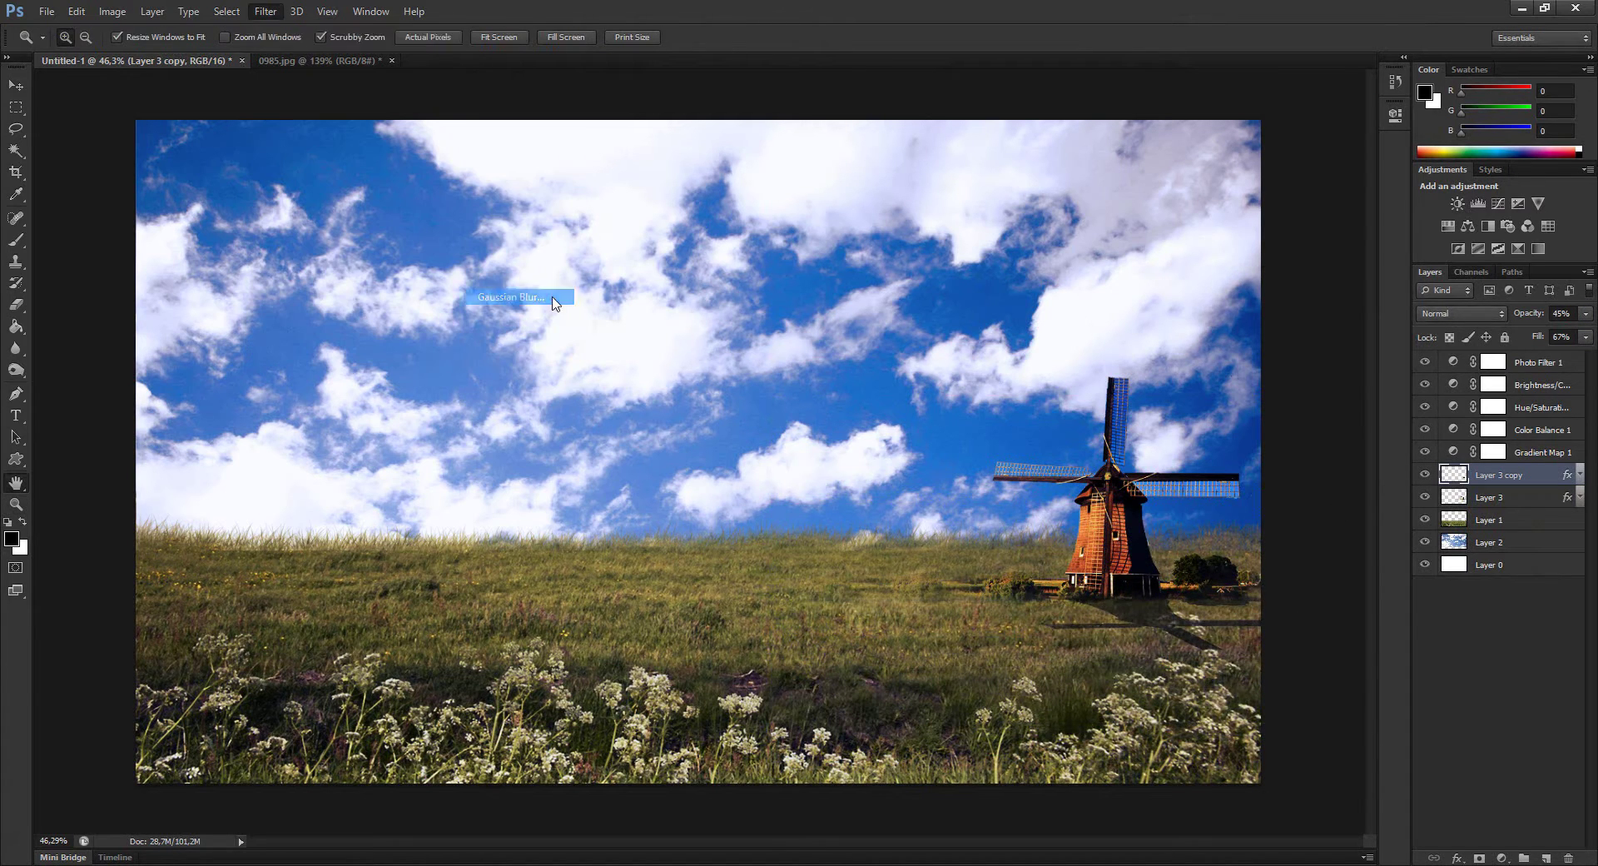
key(Return)
drag(1170, 549, 1184, 550)
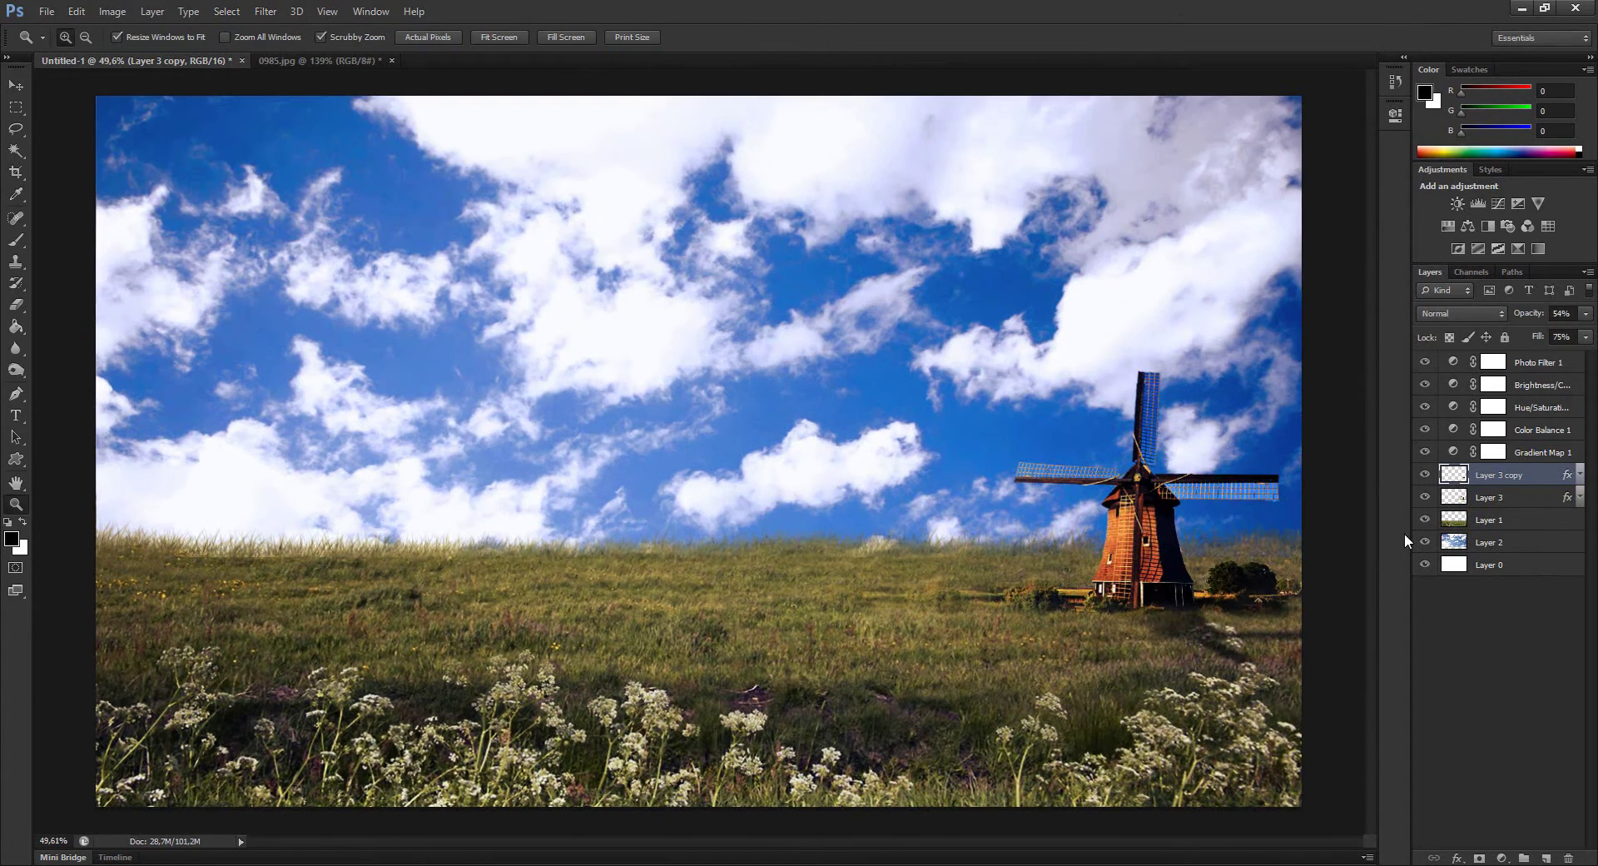
key(ctrl+j)
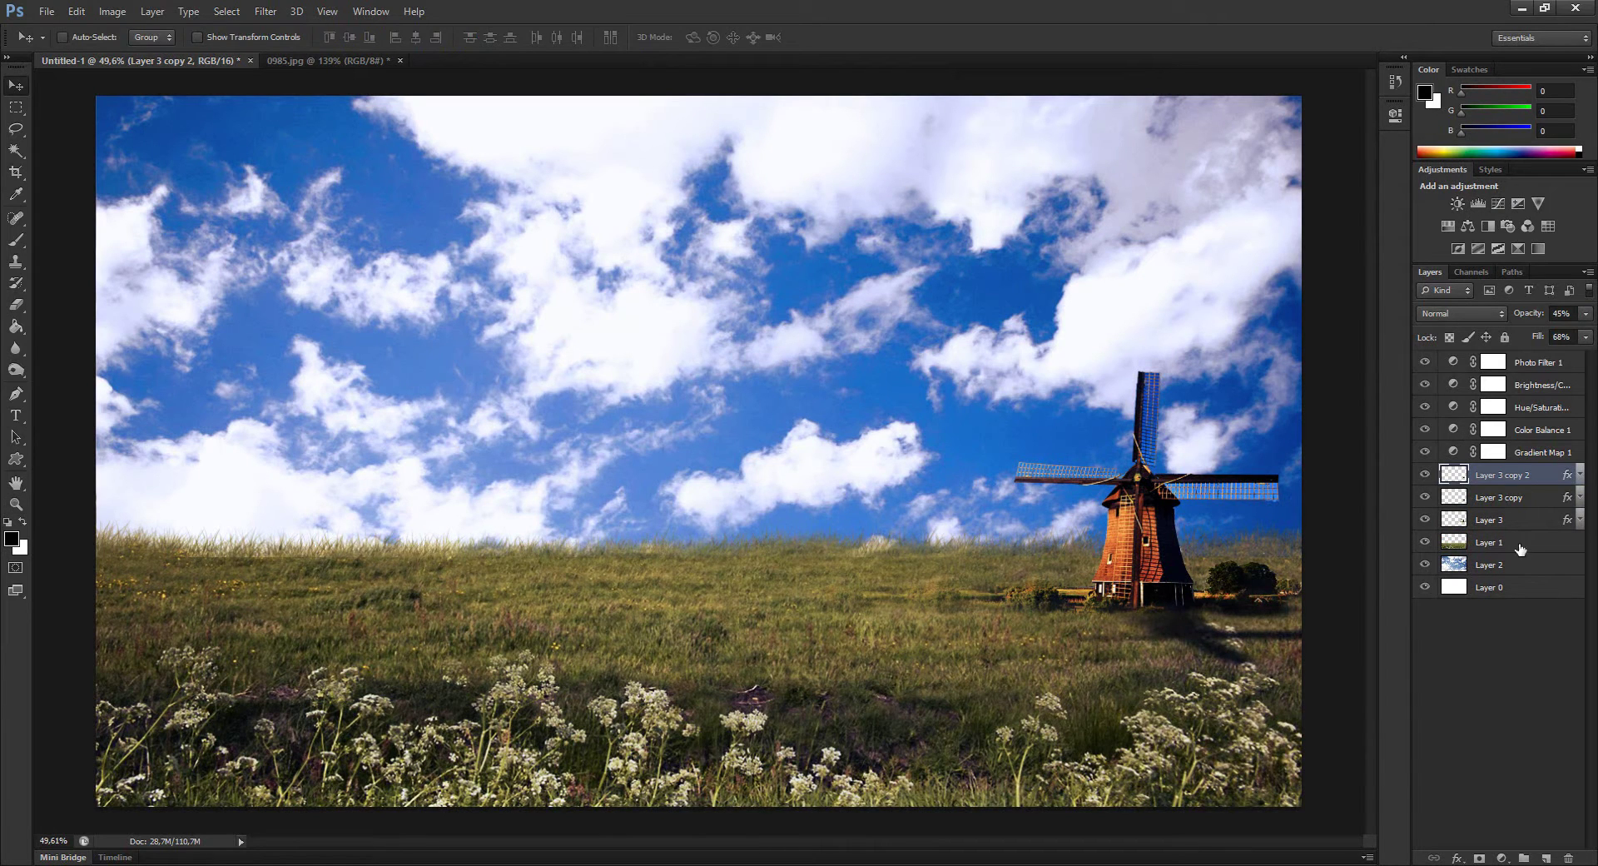
- Shrink and shift the windmill together with its shadow layers
key(z)
drag(1187, 561, 1164, 557)
drag(1042, 516, 1024, 516)
shift+click(1489, 519)
key(v)
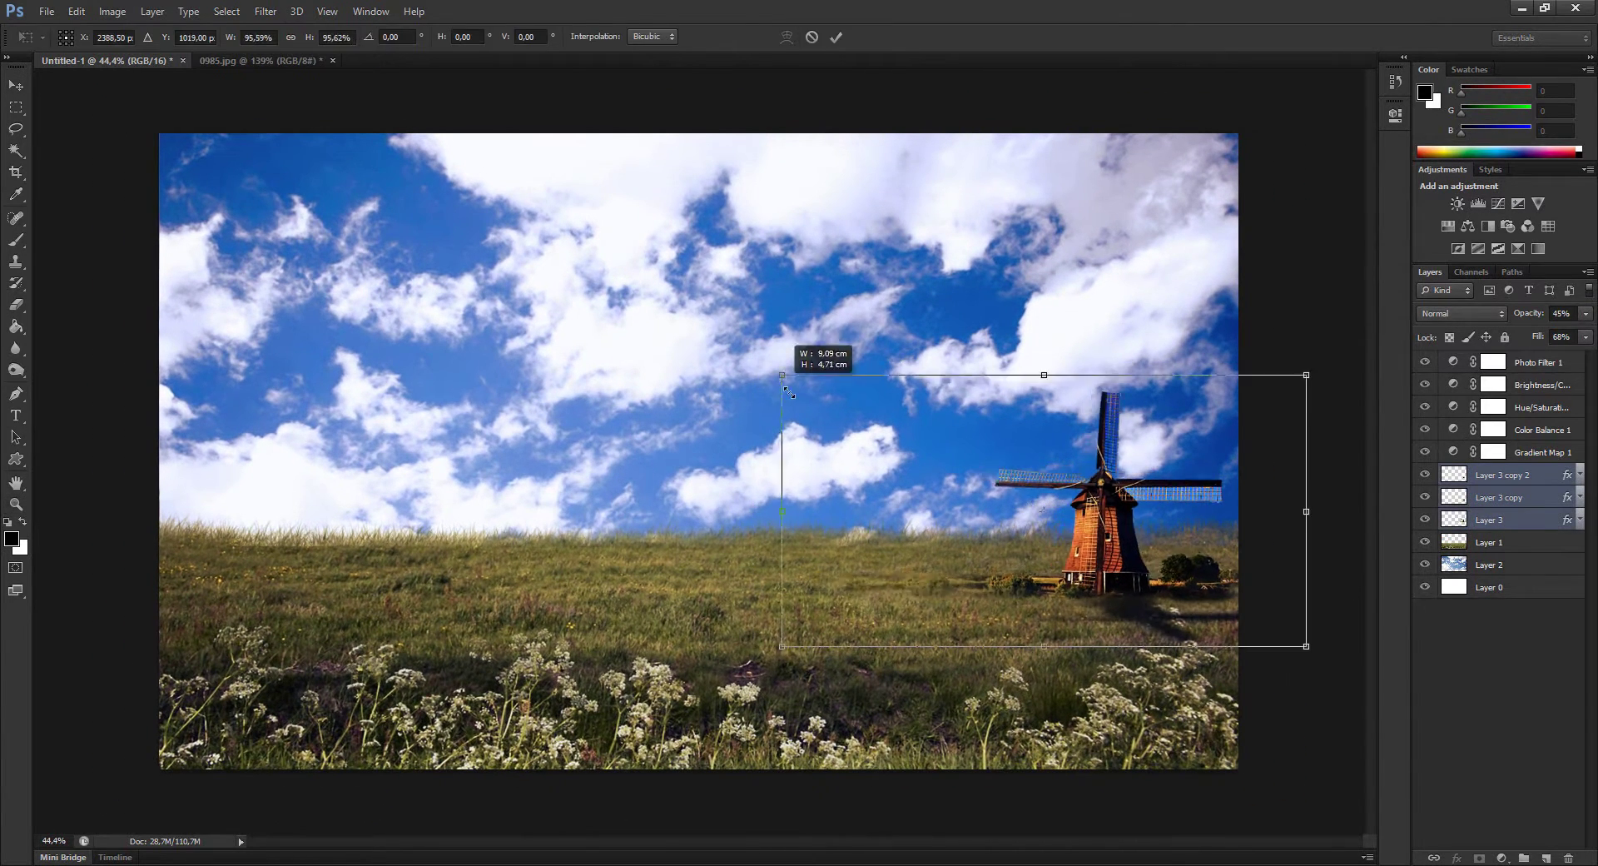
drag(967, 467, 991, 474)
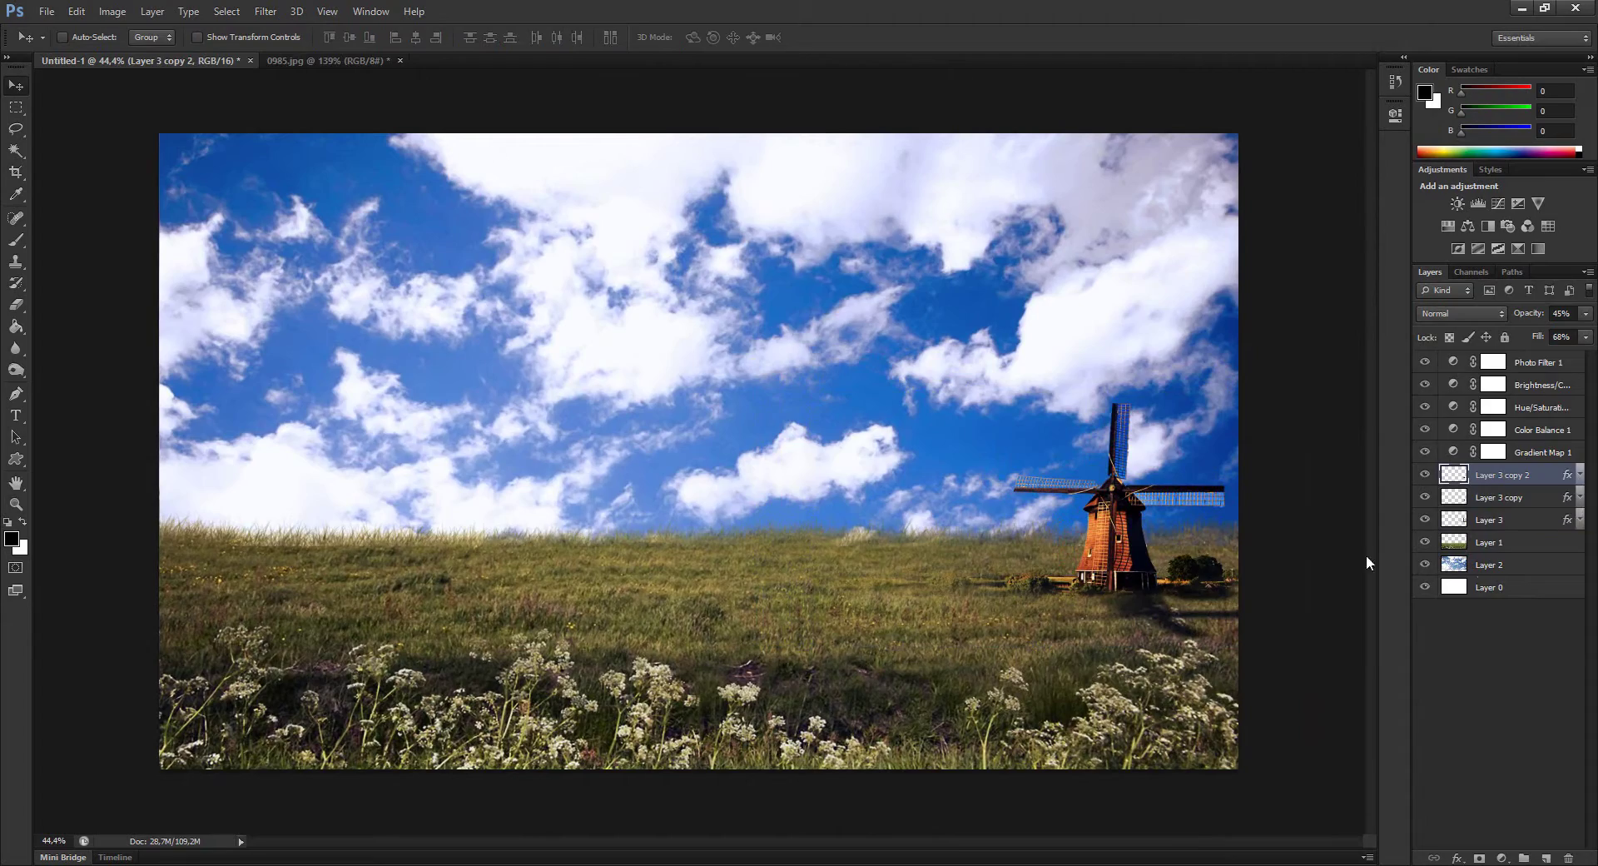
key(ctrl+o)
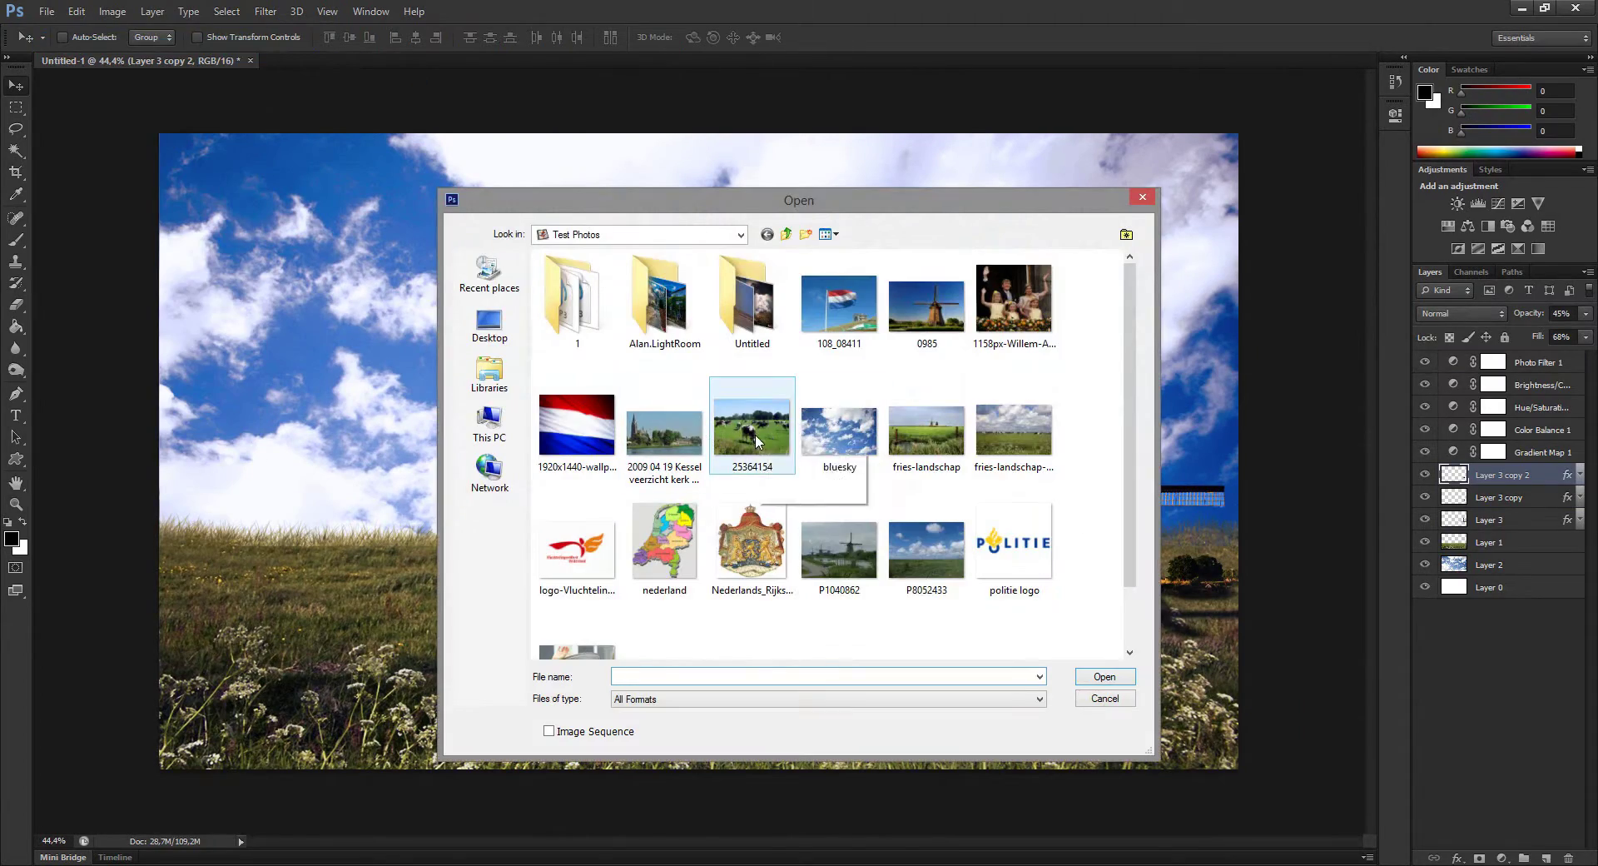
- Open the Kessel church-and-river photo and place it as Layer 4 left of the windmill
double_click(663, 430)
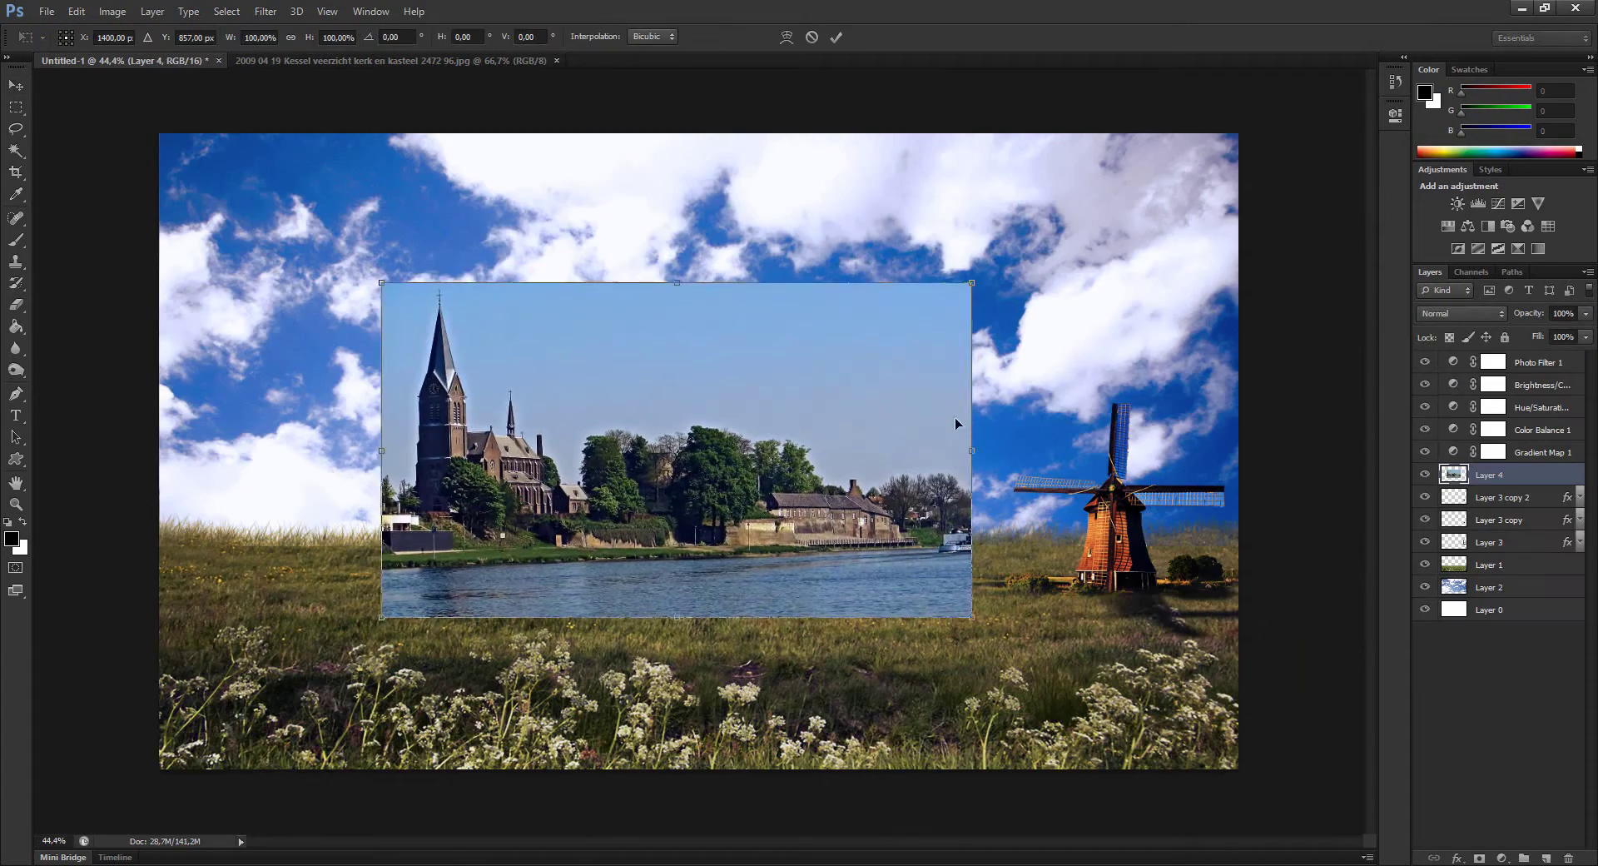
drag(955, 417, 1032, 416)
drag(911, 428, 907, 446)
key(Return)
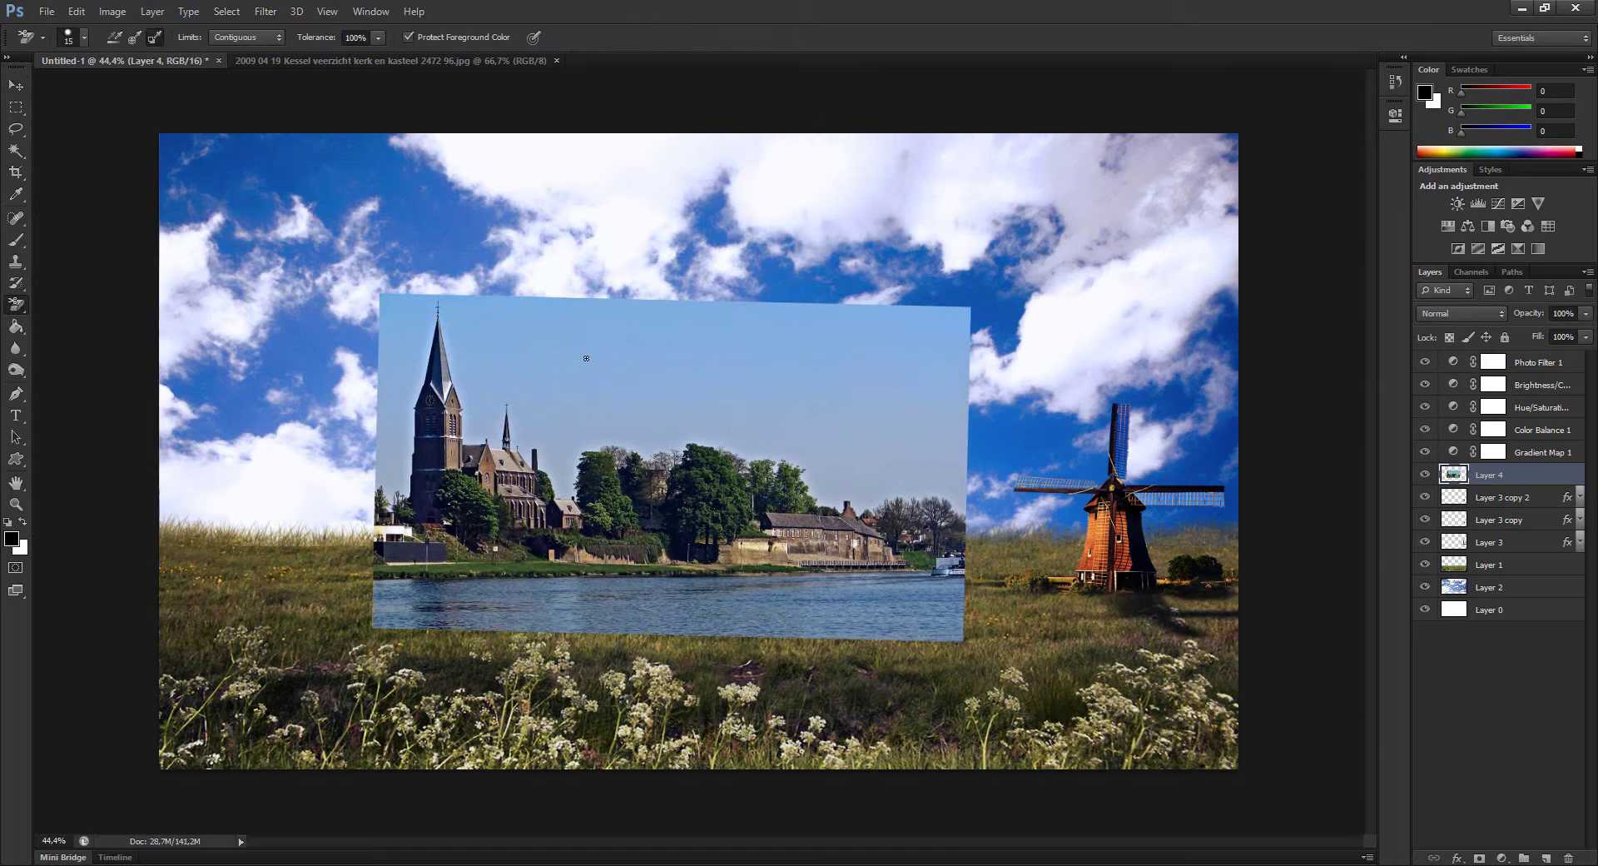
- Magic Erase the church photo's plain sky, then set the soft Eraser brush to about 158 px
key(shift+e)
click(586, 358)
key(shift+e)
right_click(765, 604)
key(Escape)
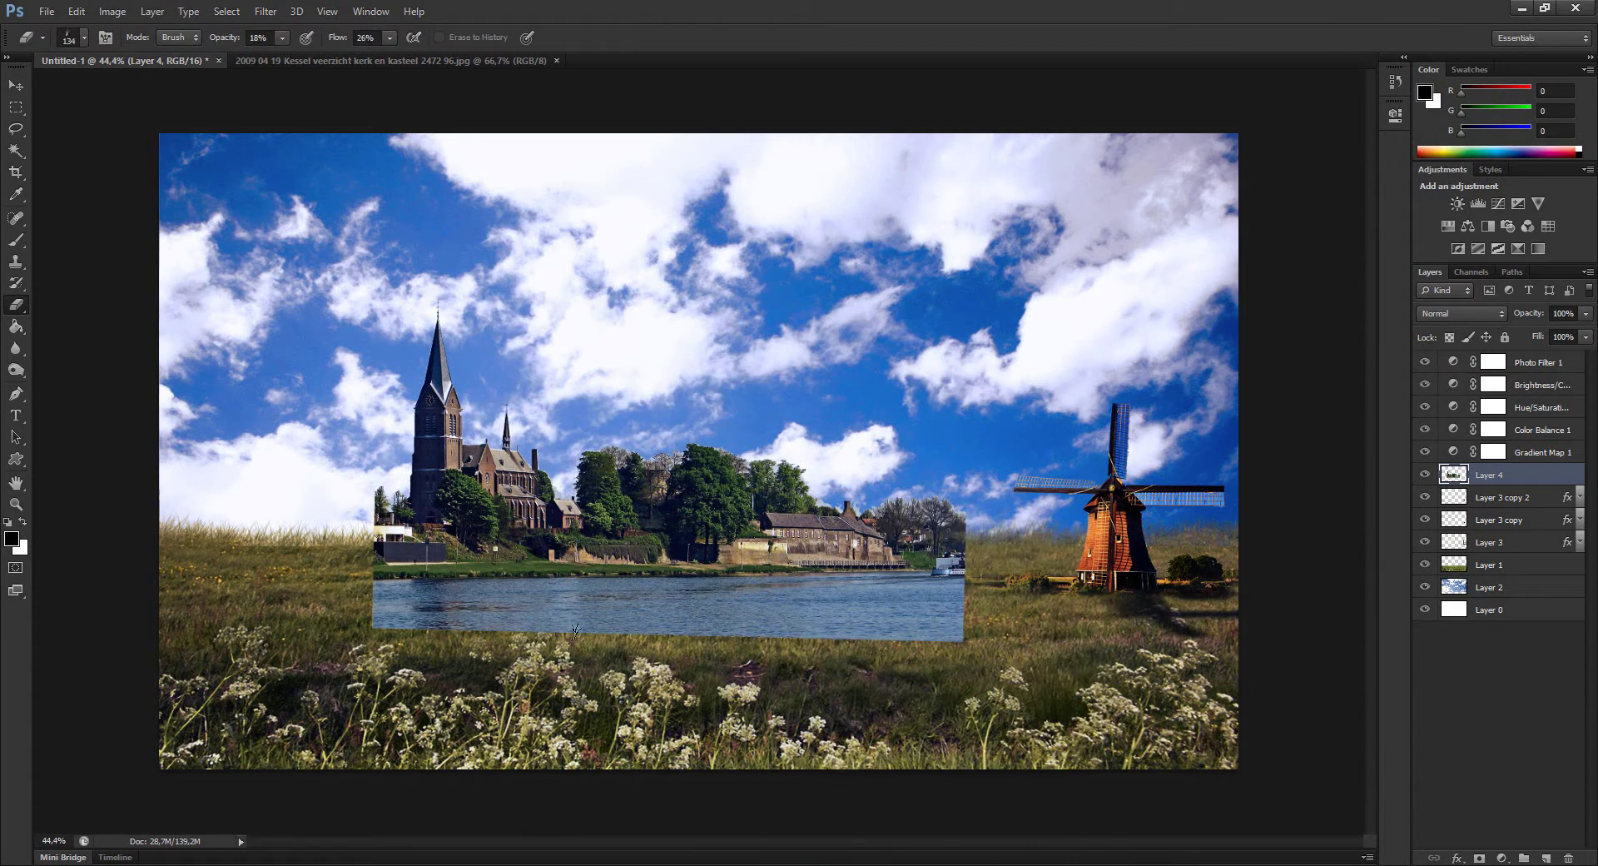
right_click(808, 620)
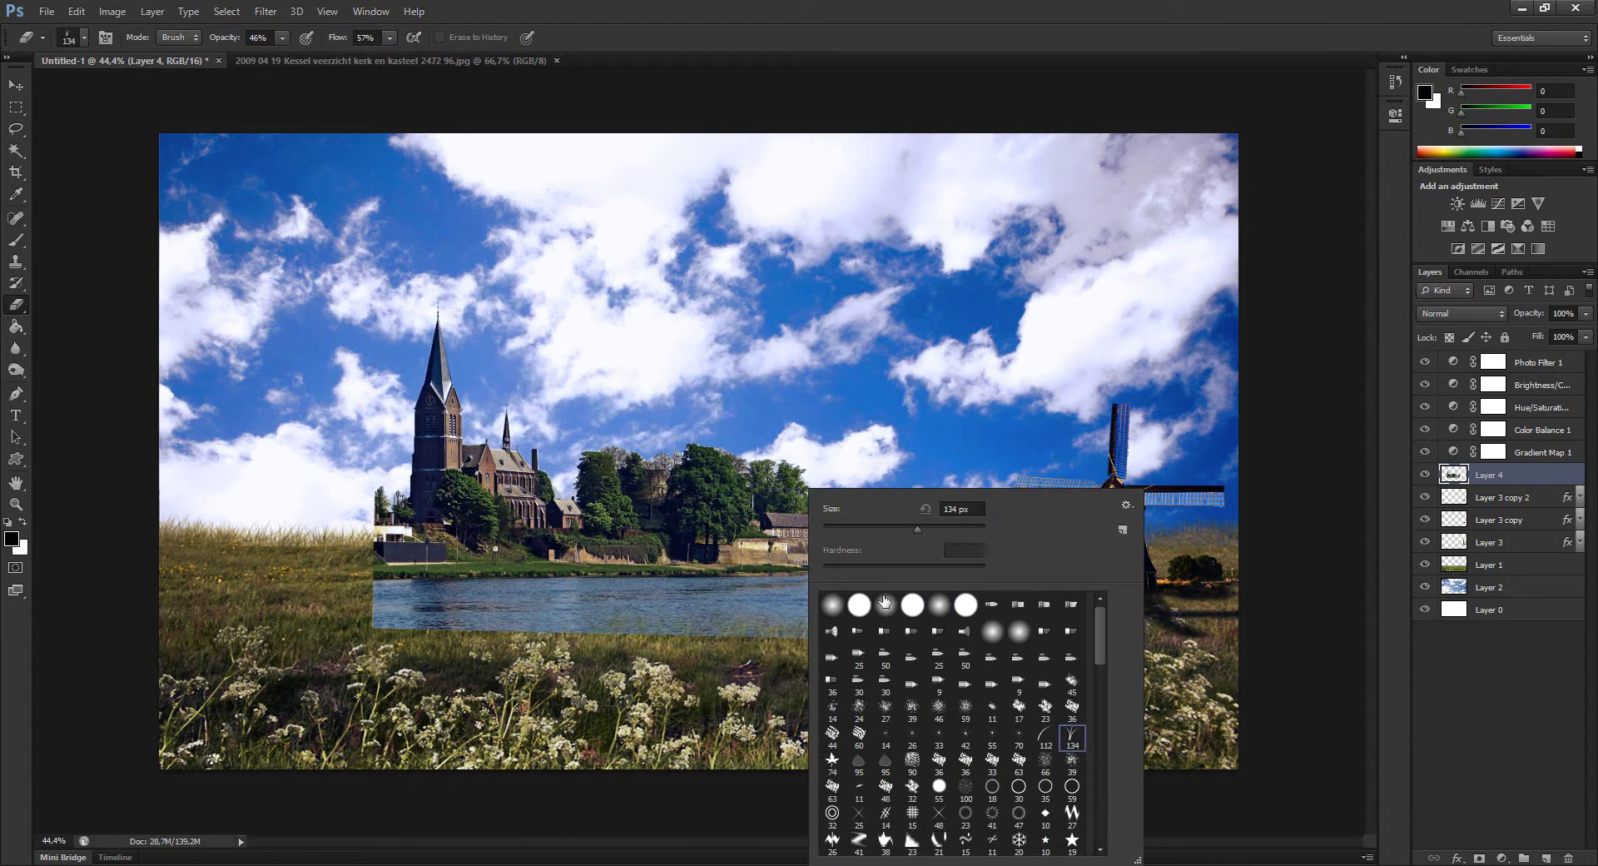
key(Return)
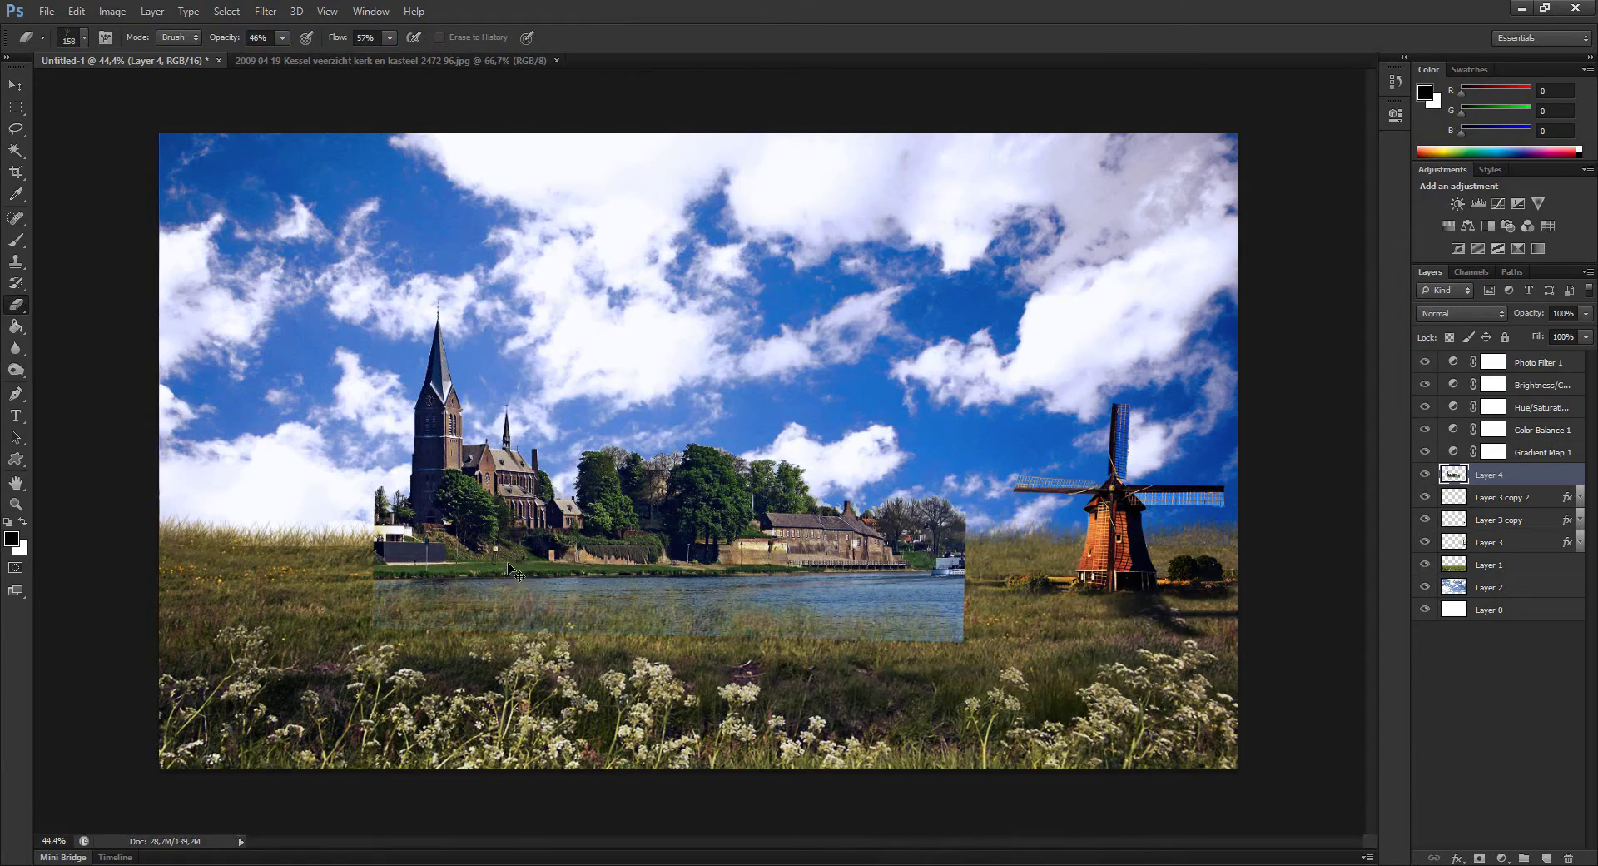
- Soft-erase the church photo's hard lower and side edges into the meadow
scroll(512, 571, up, 3)
drag(1030, 635, 703, 591)
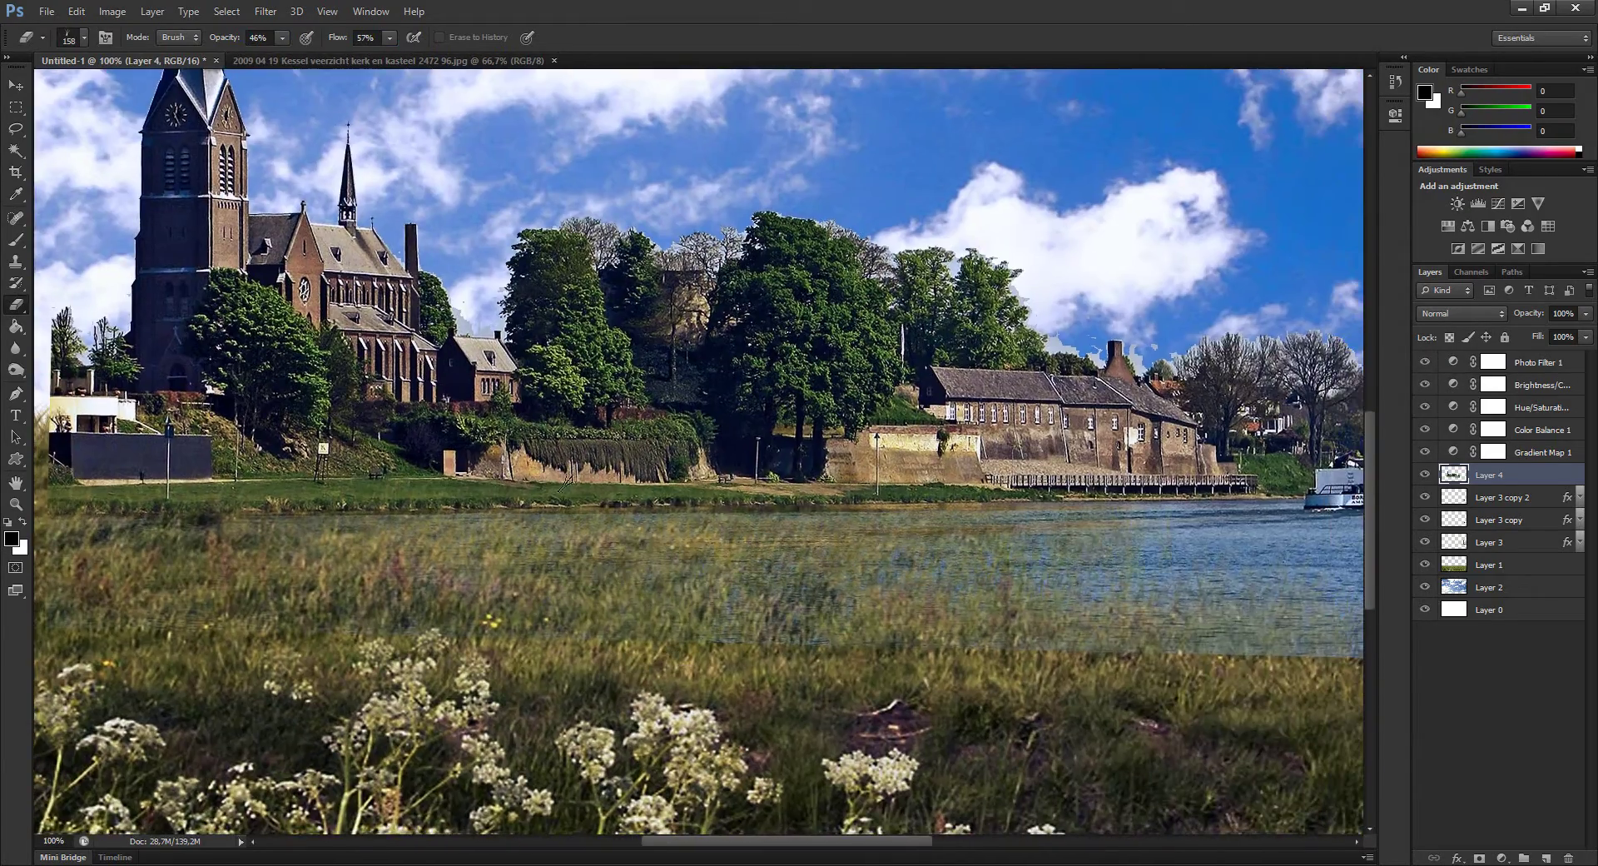
drag(566, 483, 191, 458)
drag(283, 504, 986, 491)
scroll(947, 512, right, 5)
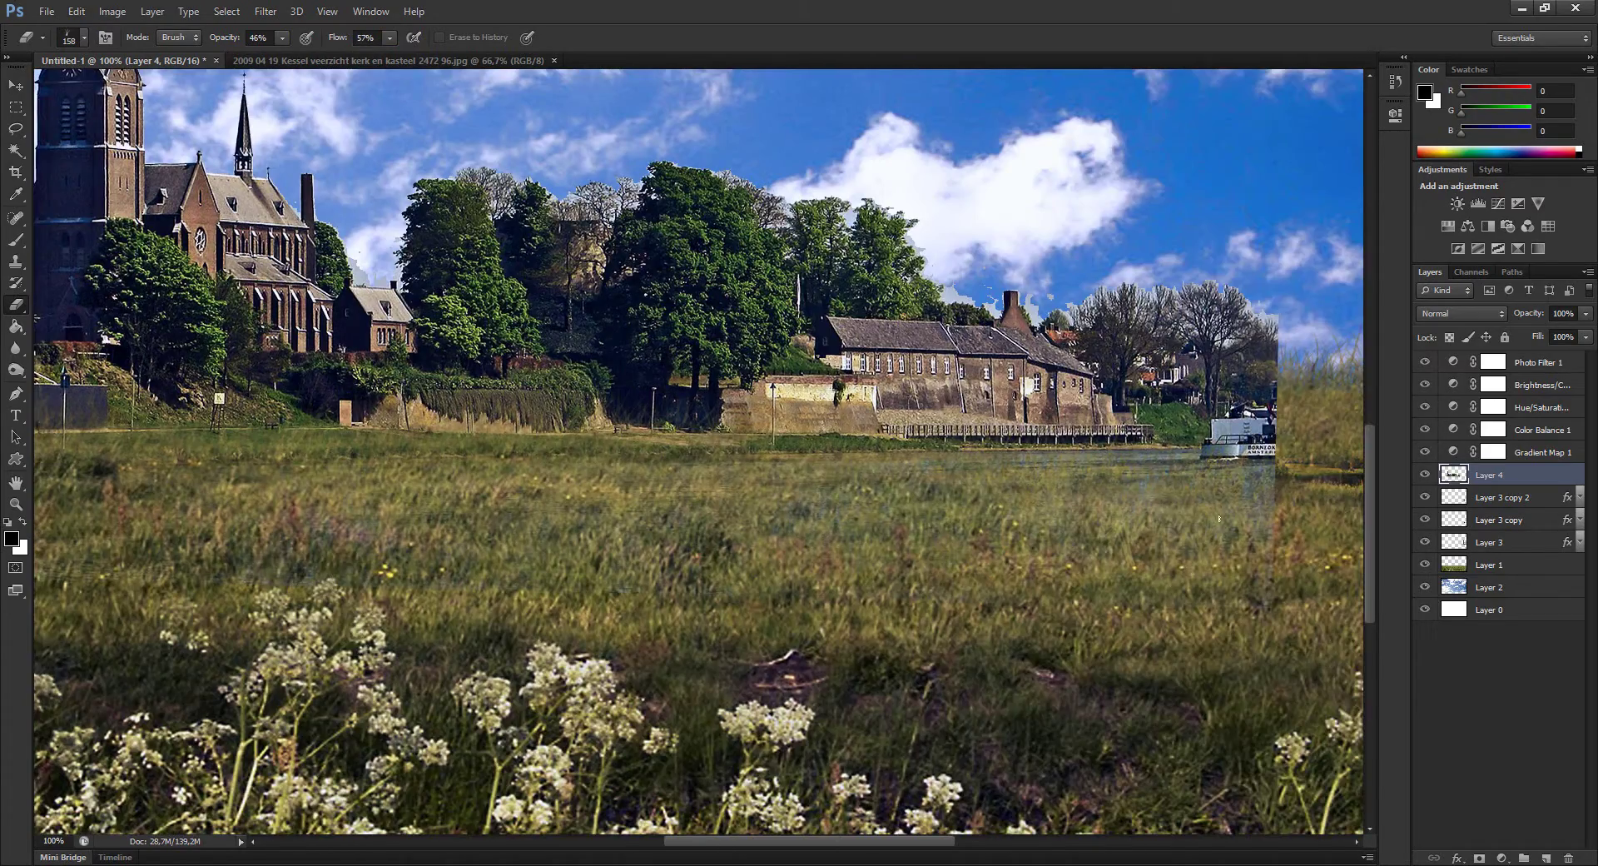
drag(1218, 519, 920, 478)
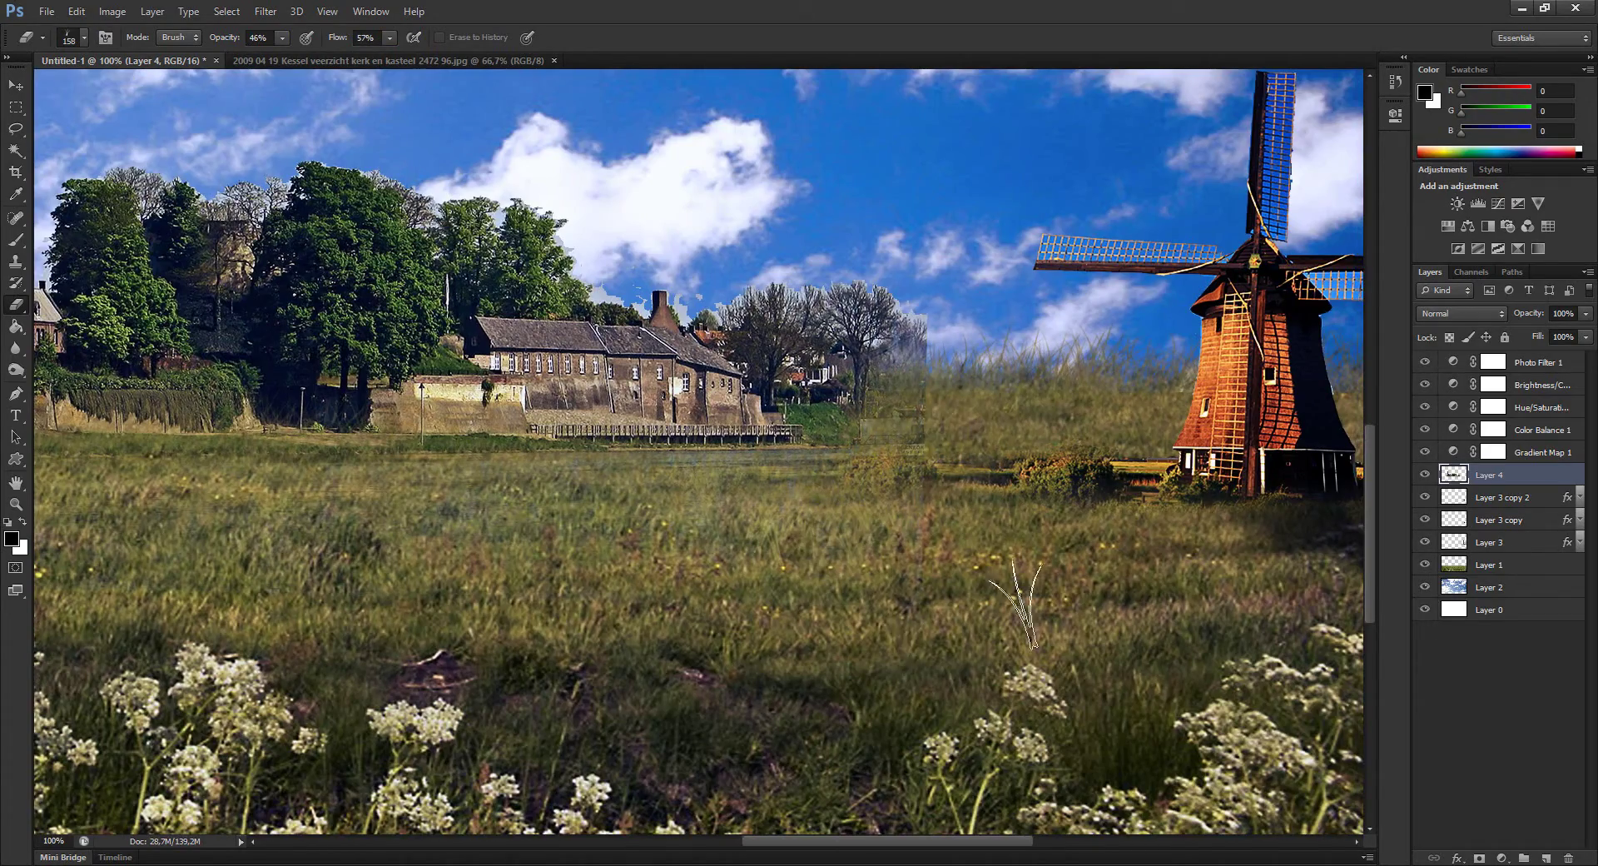
- With a soft round brush, erase the leftover buildings around the church base
right_click(1016, 603)
double_click(874, 575)
scroll(870, 483, up, 3)
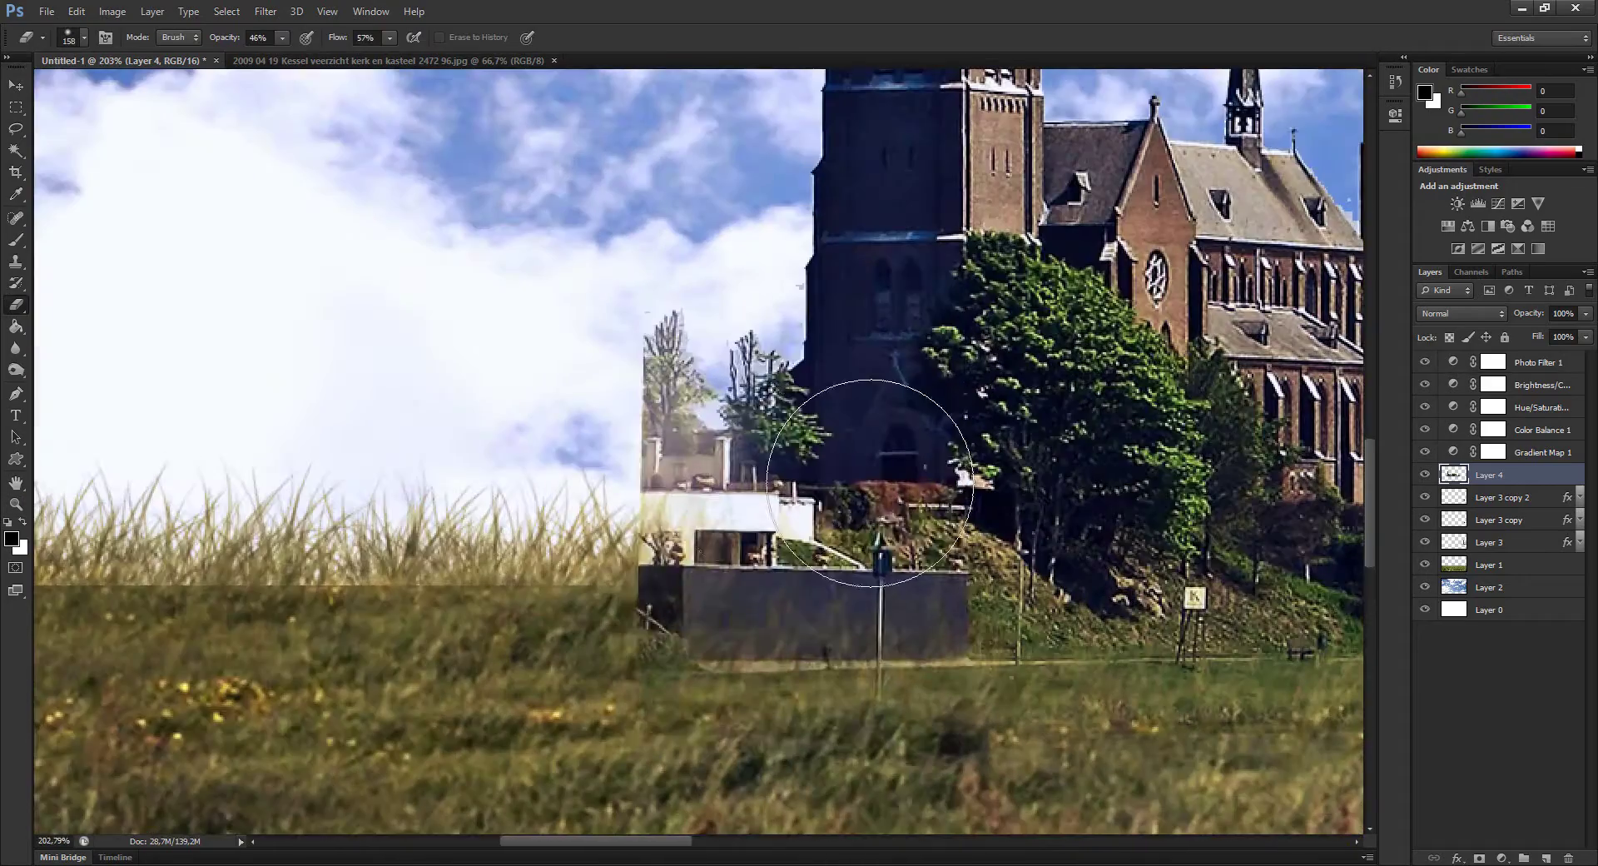
right_click(870, 483)
mouse_move(724, 349)
mouse_down()
mouse_move(677, 499)
mouse_move(700, 675)
mouse_up()
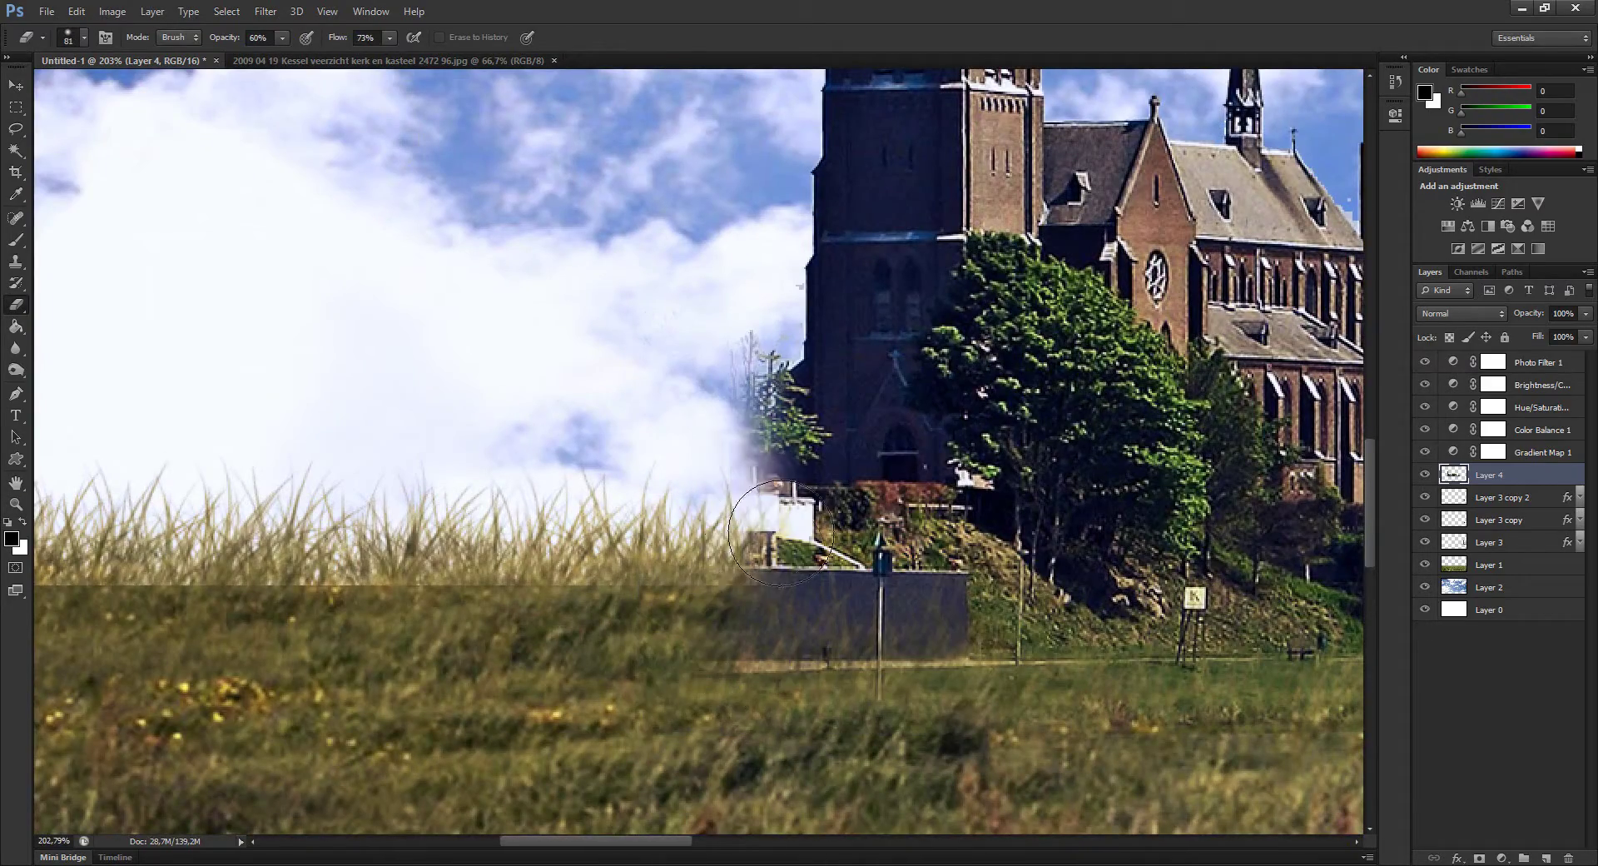
drag(789, 577, 774, 437)
scroll(789, 578, down, 3)
scroll(788, 578, down, 2)
right_click(858, 489)
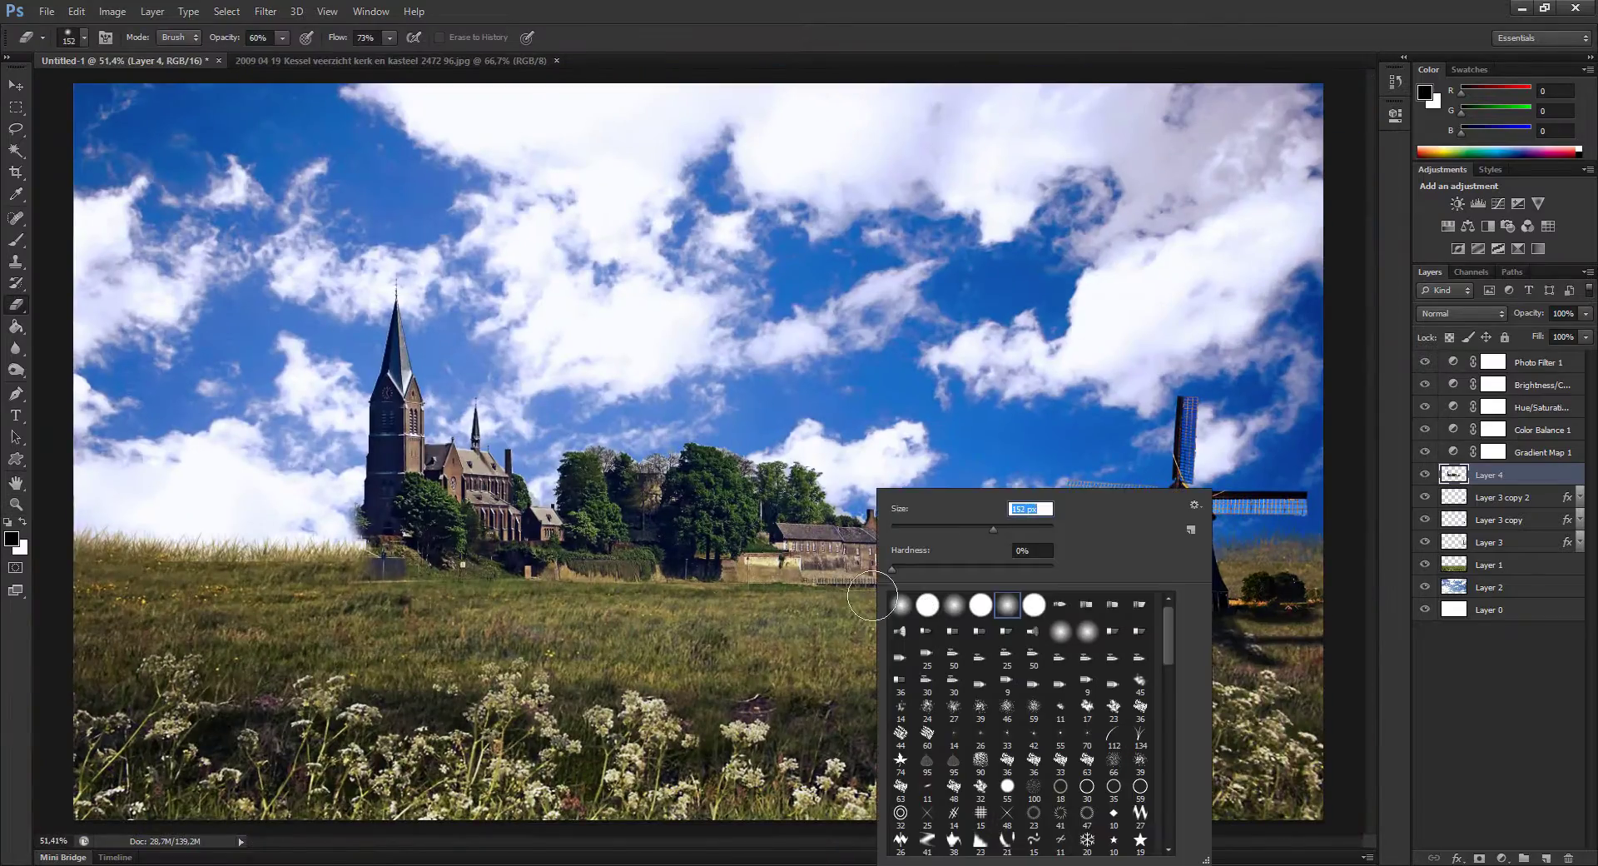
double_click(932, 637)
- Move the church group onto the horizon left of the windmill
key(v)
drag(489, 605, 566, 633)
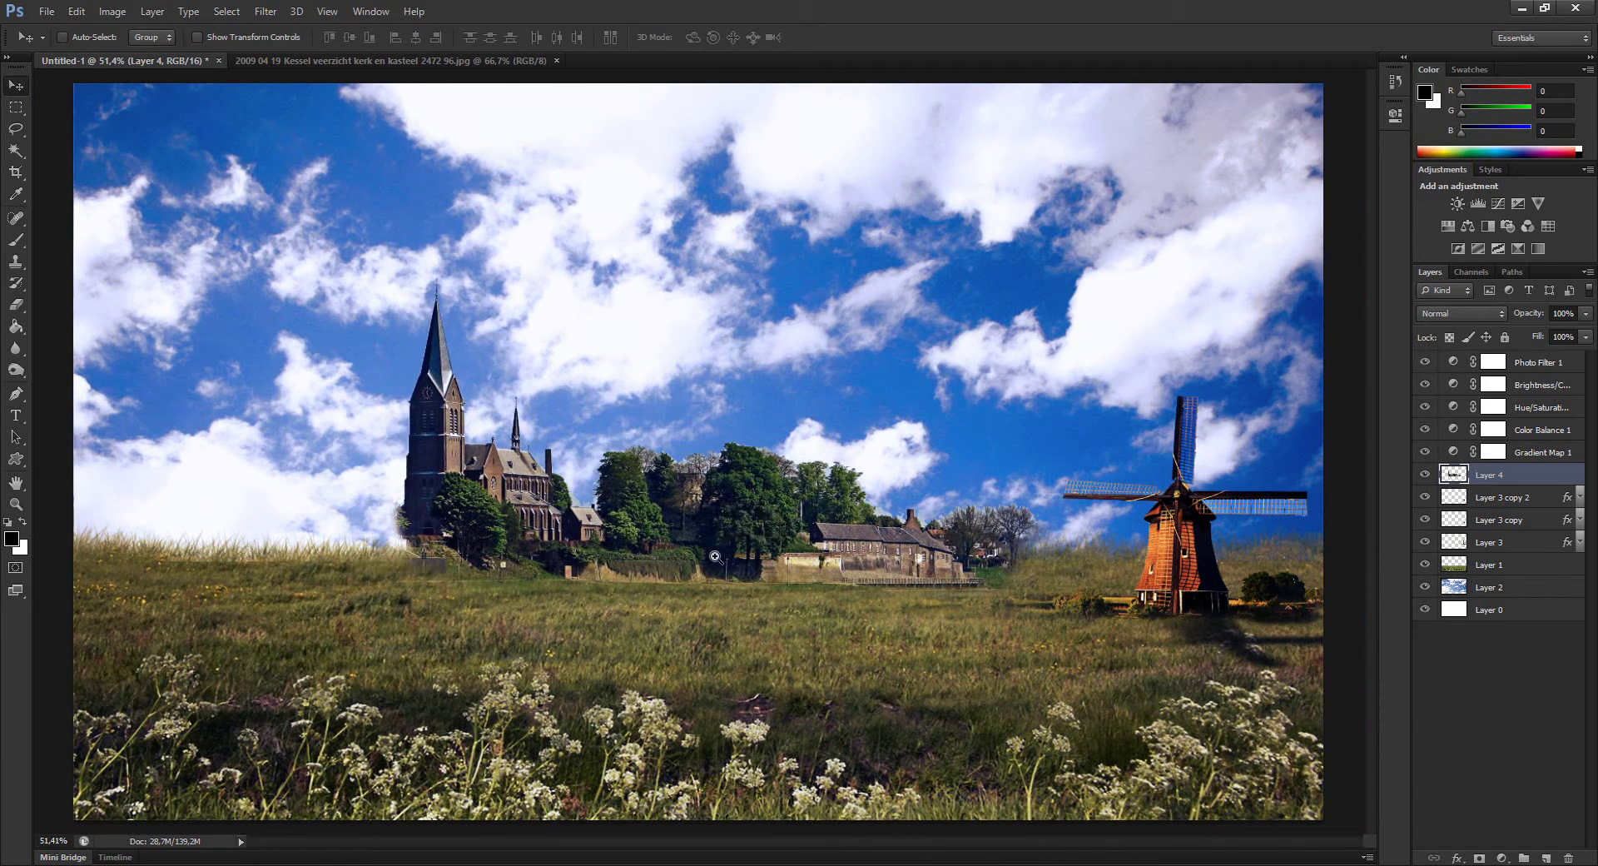
scroll(606, 390, down, 1)
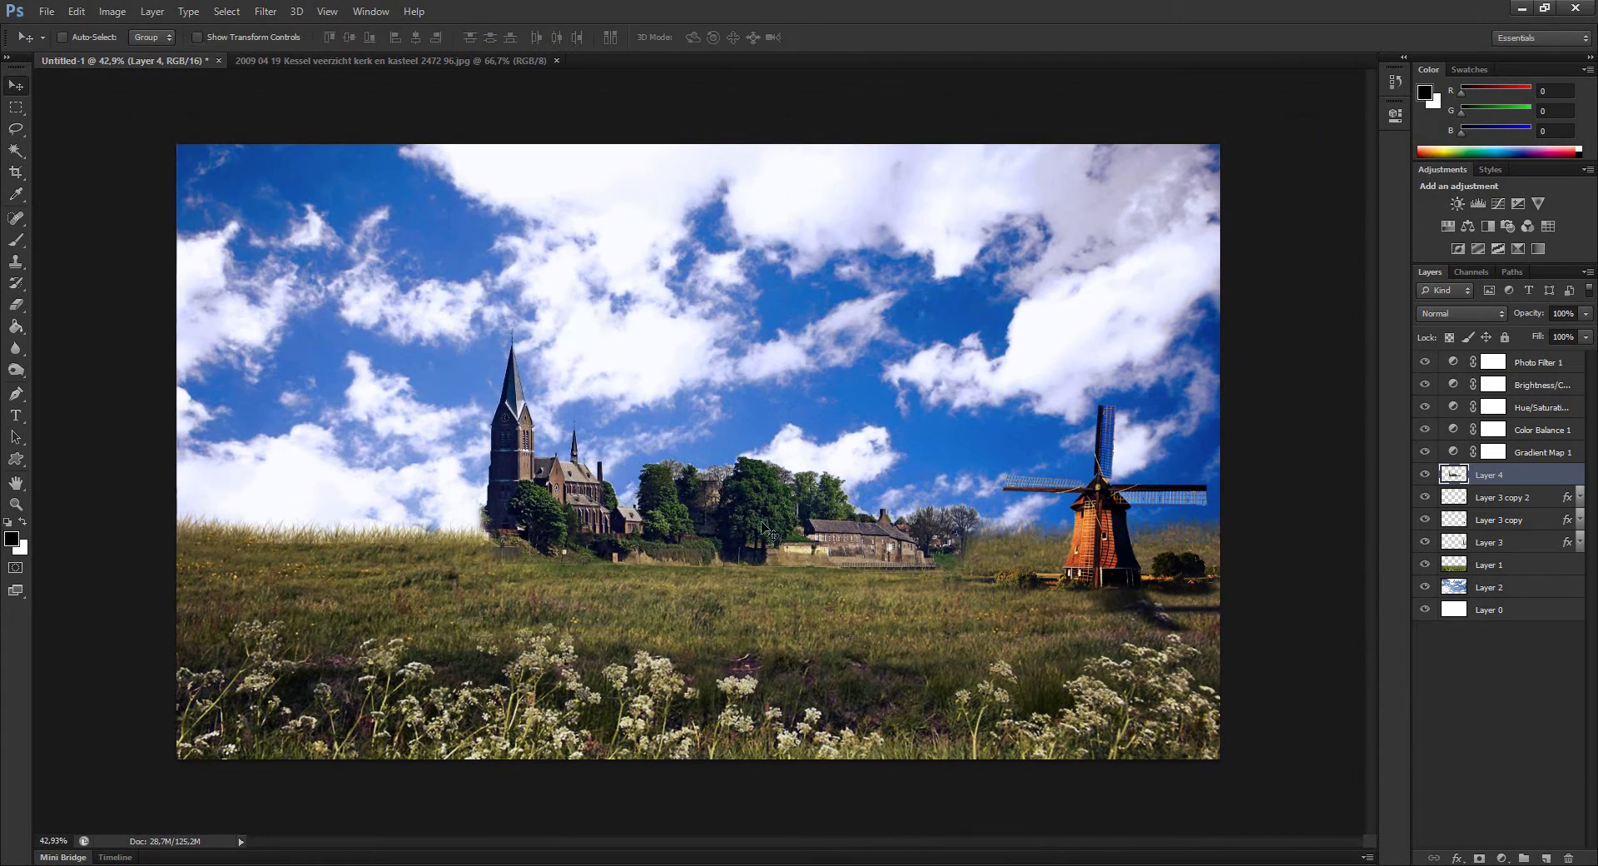
drag(761, 522, 751, 532)
- Shift the windmill layers slightly to the left
key(ctrl+t)
drag(949, 462, 916, 463)
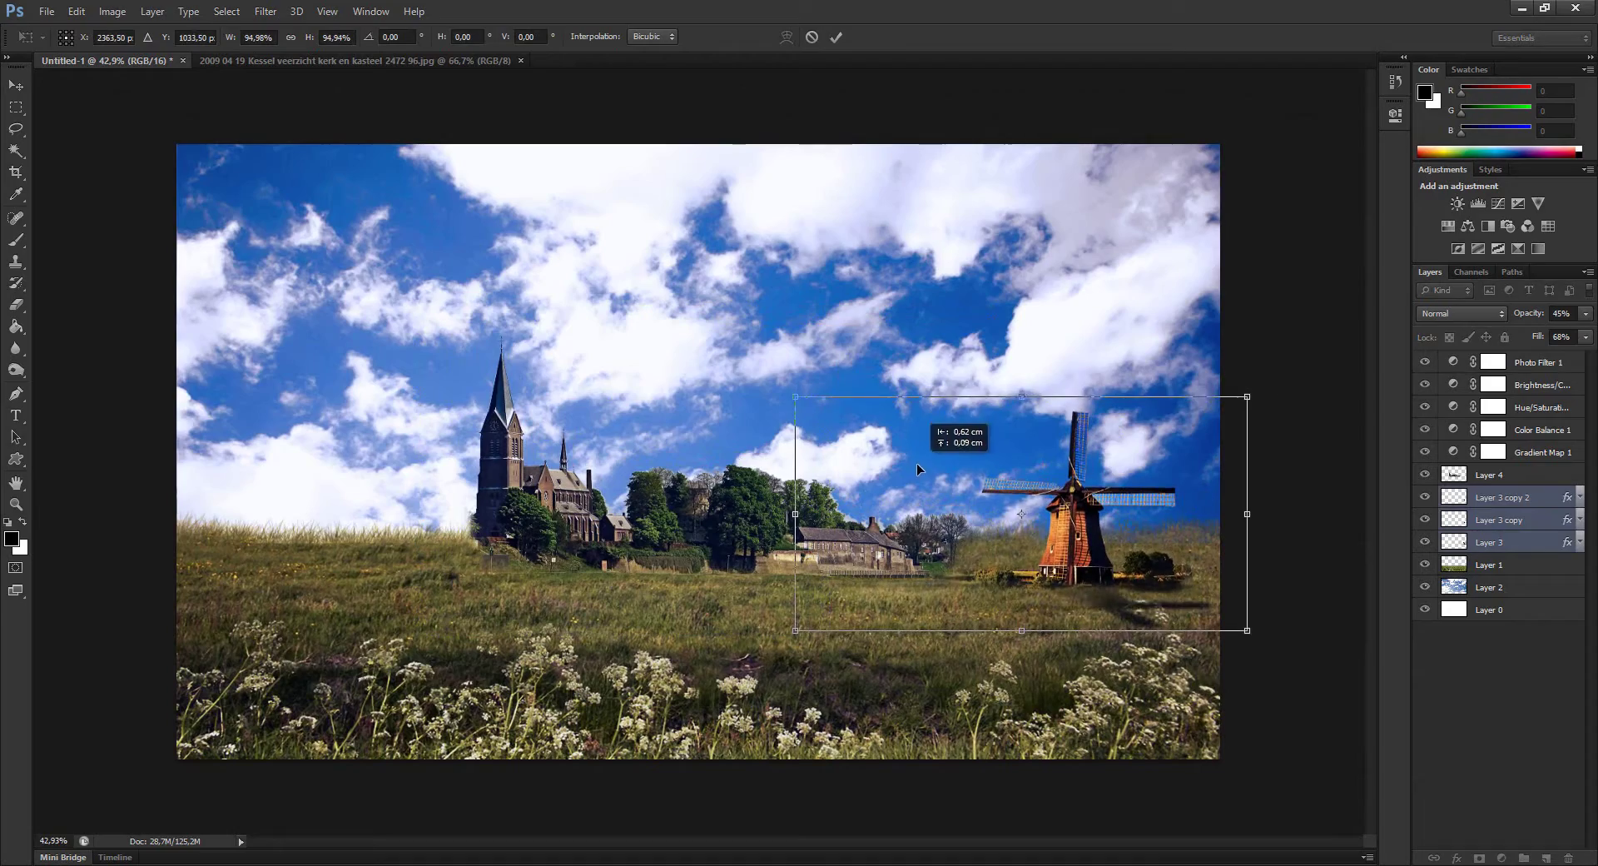
key(Return)
key(z)
drag(1017, 513, 1062, 512)
- Darken Layer 4's church buildings with Levels and adjust their Hue/Saturation
click(1489, 474)
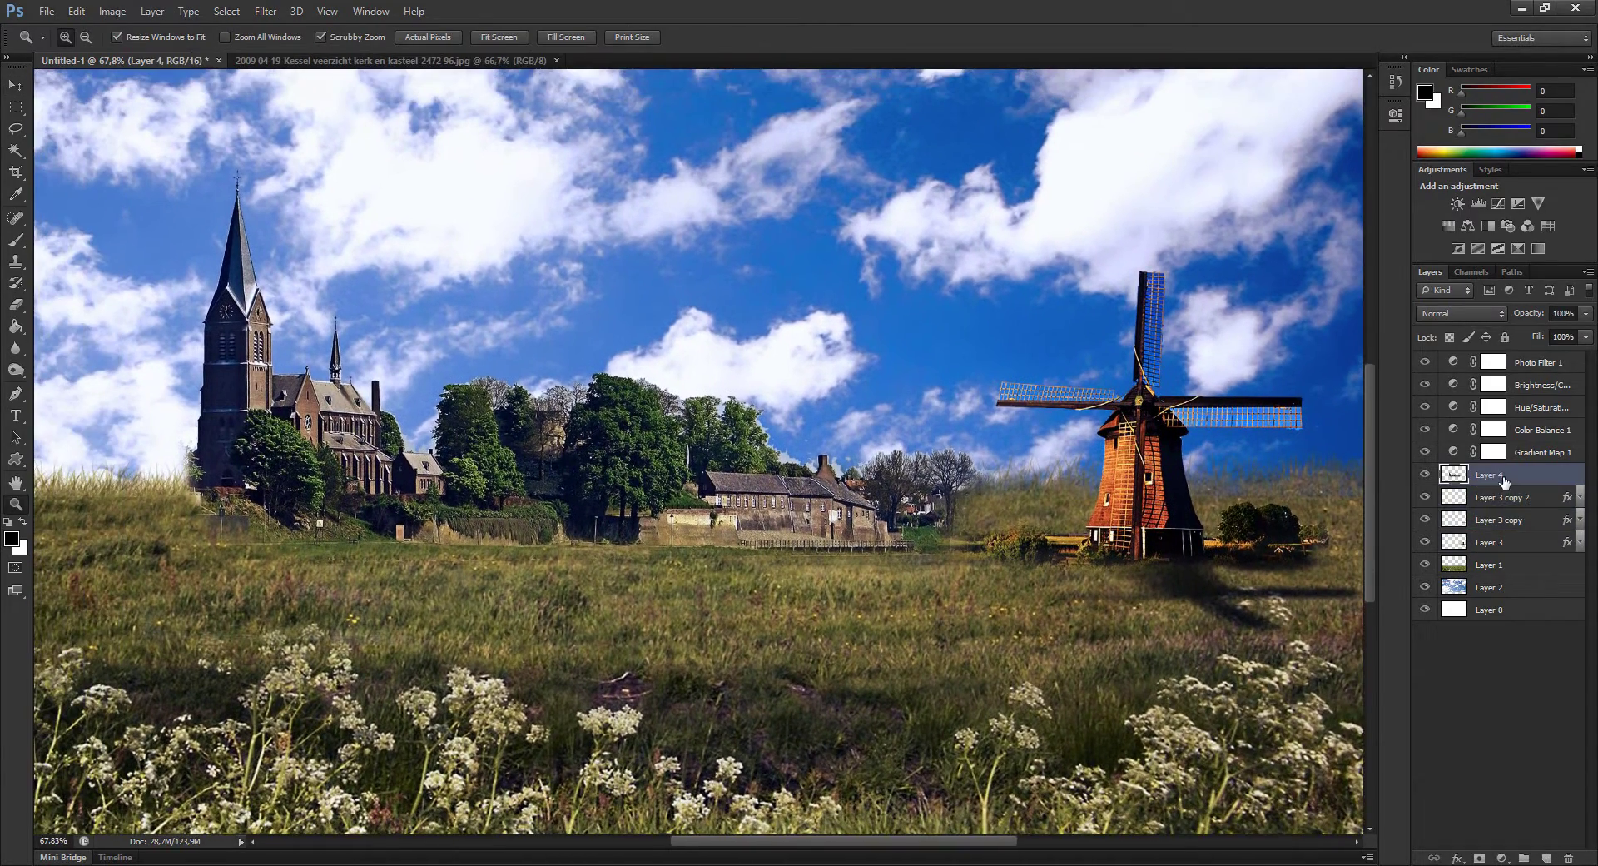
key(ctrl+l)
drag(1262, 209, 1276, 210)
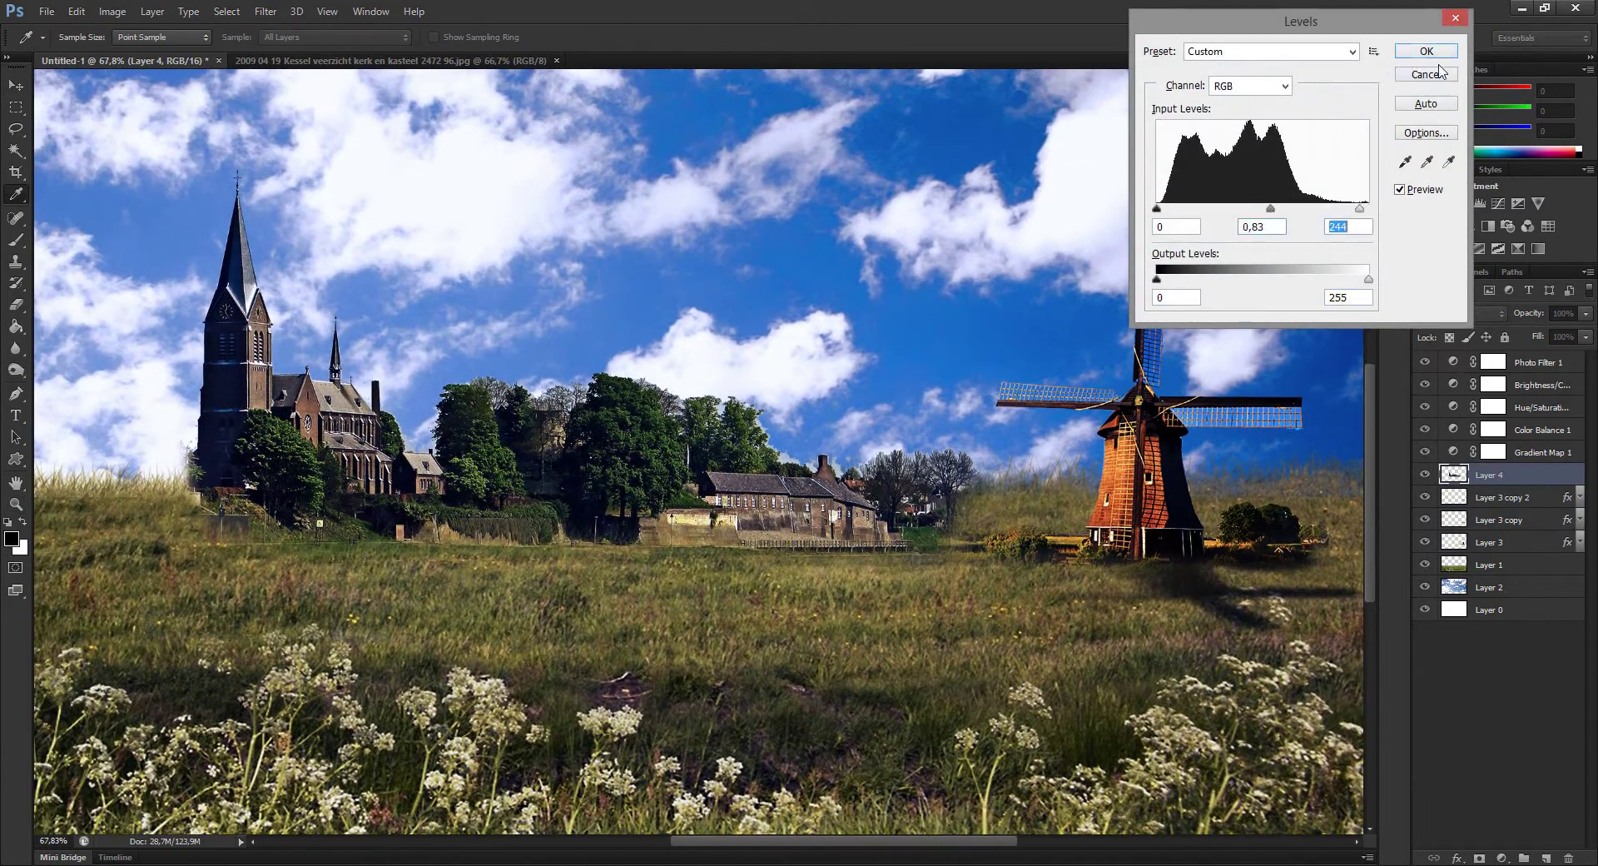
key(Return)
key(ctrl+u)
drag(735, 211, 753, 210)
key(Return)
- Give Layer 4 a Gradient Overlay and a brown Color Overlay in Overlay mode
double_click(1554, 475)
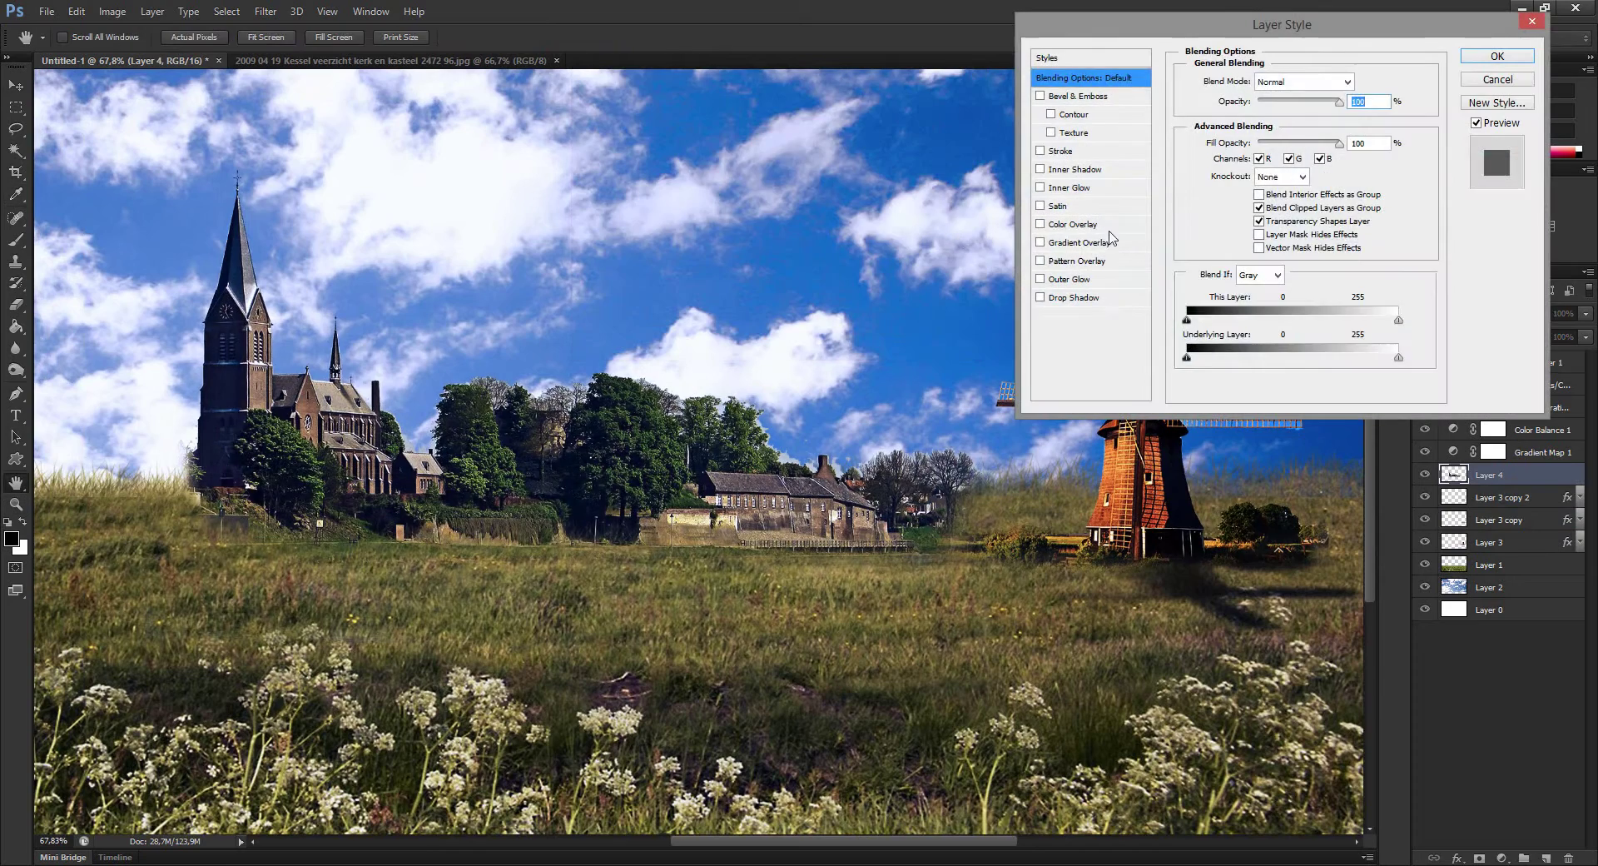
click(1080, 242)
click(1073, 224)
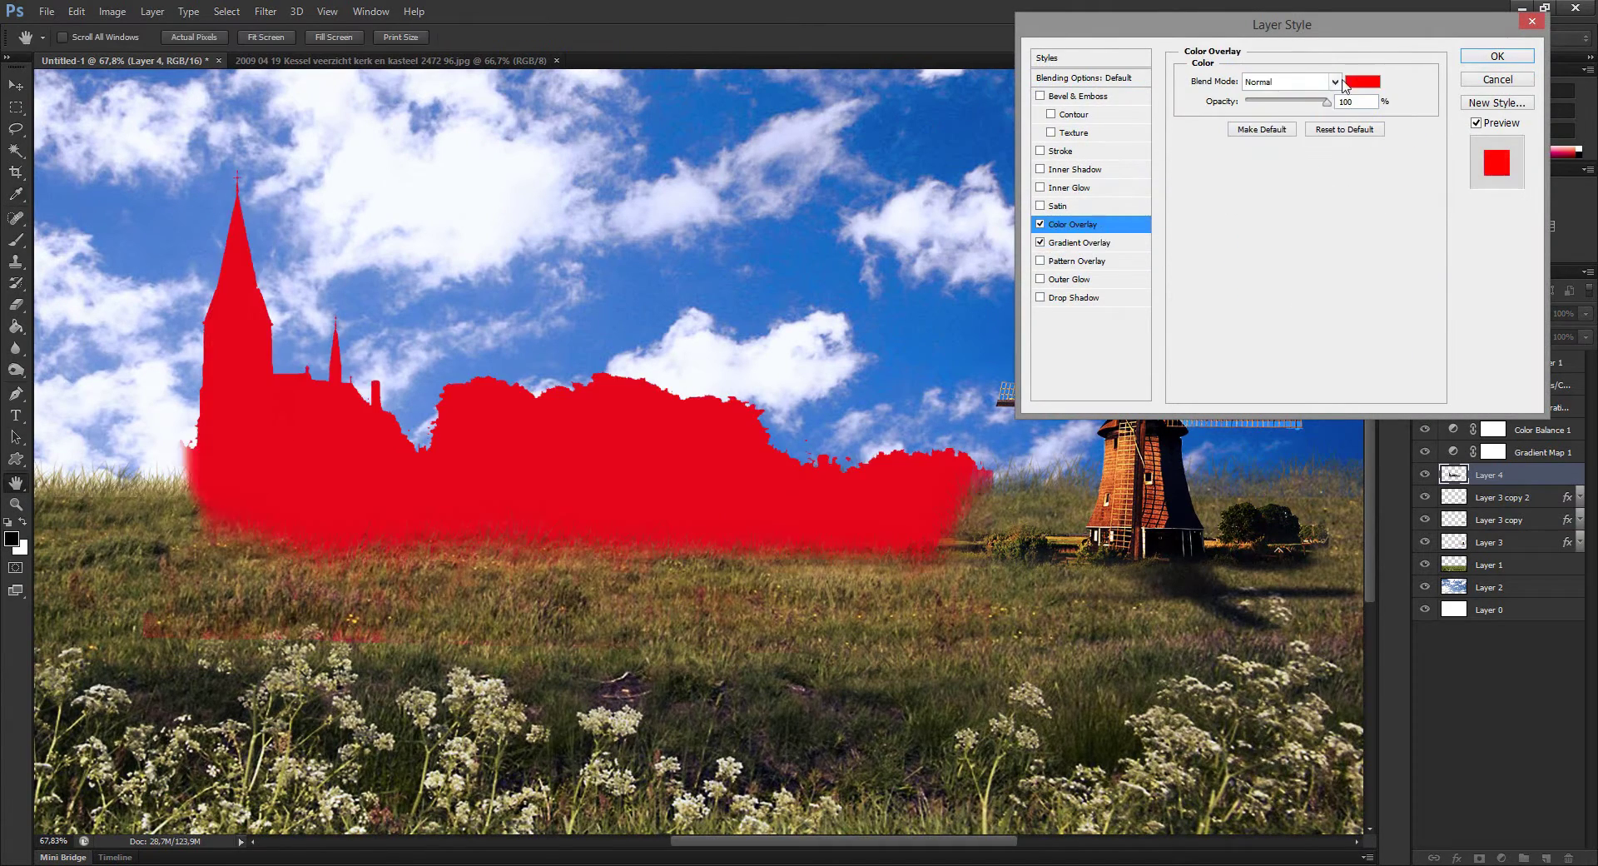
click(1363, 81)
click(1256, 86)
click(1305, 188)
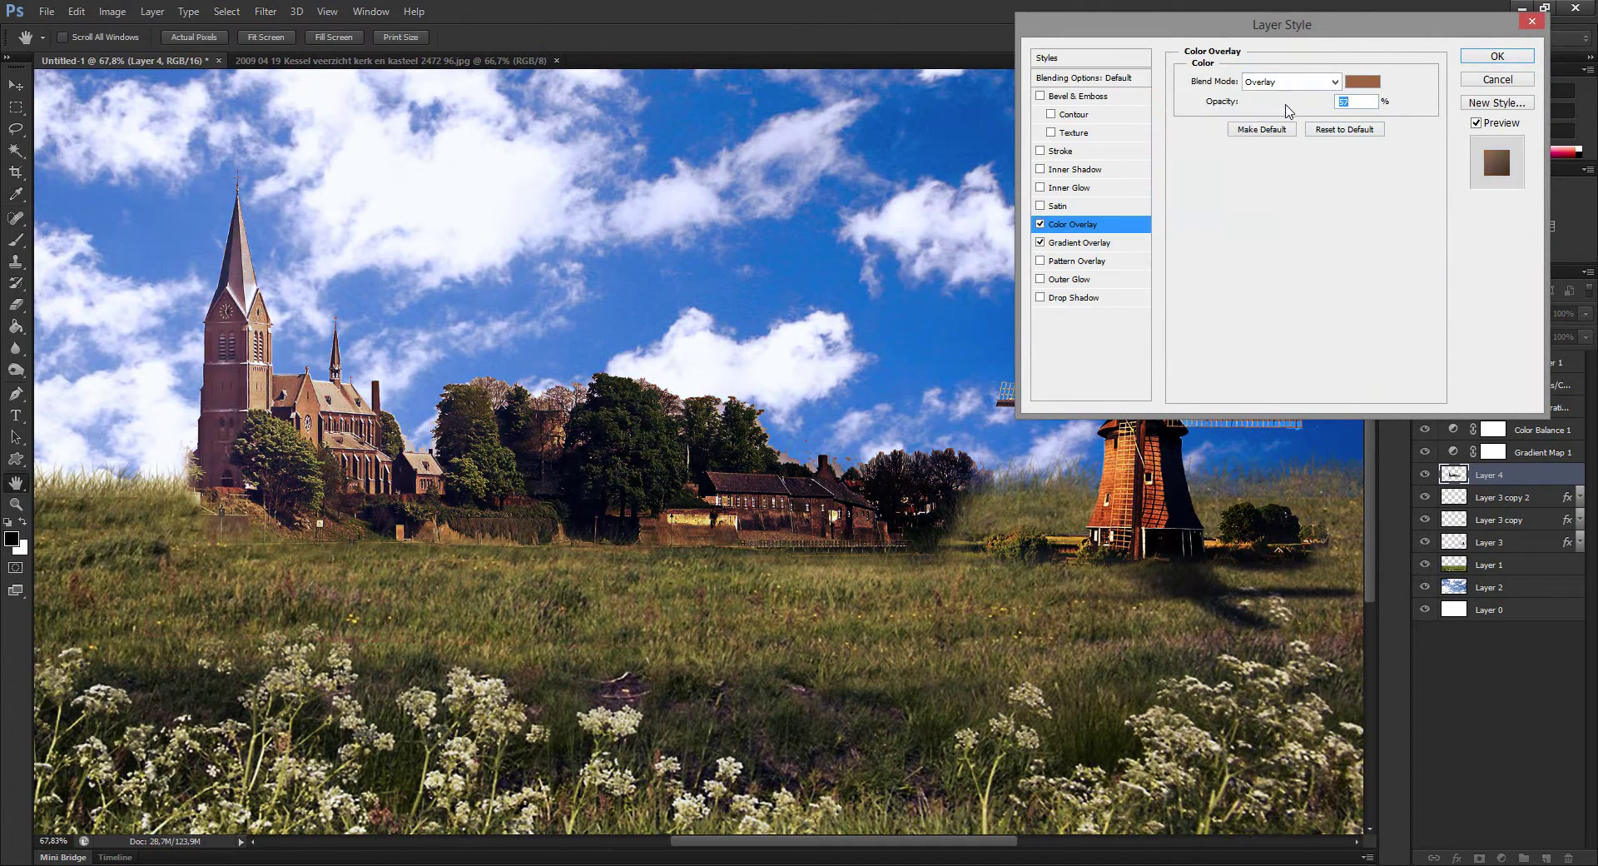
click(1497, 55)
scroll(699, 449, down, 3)
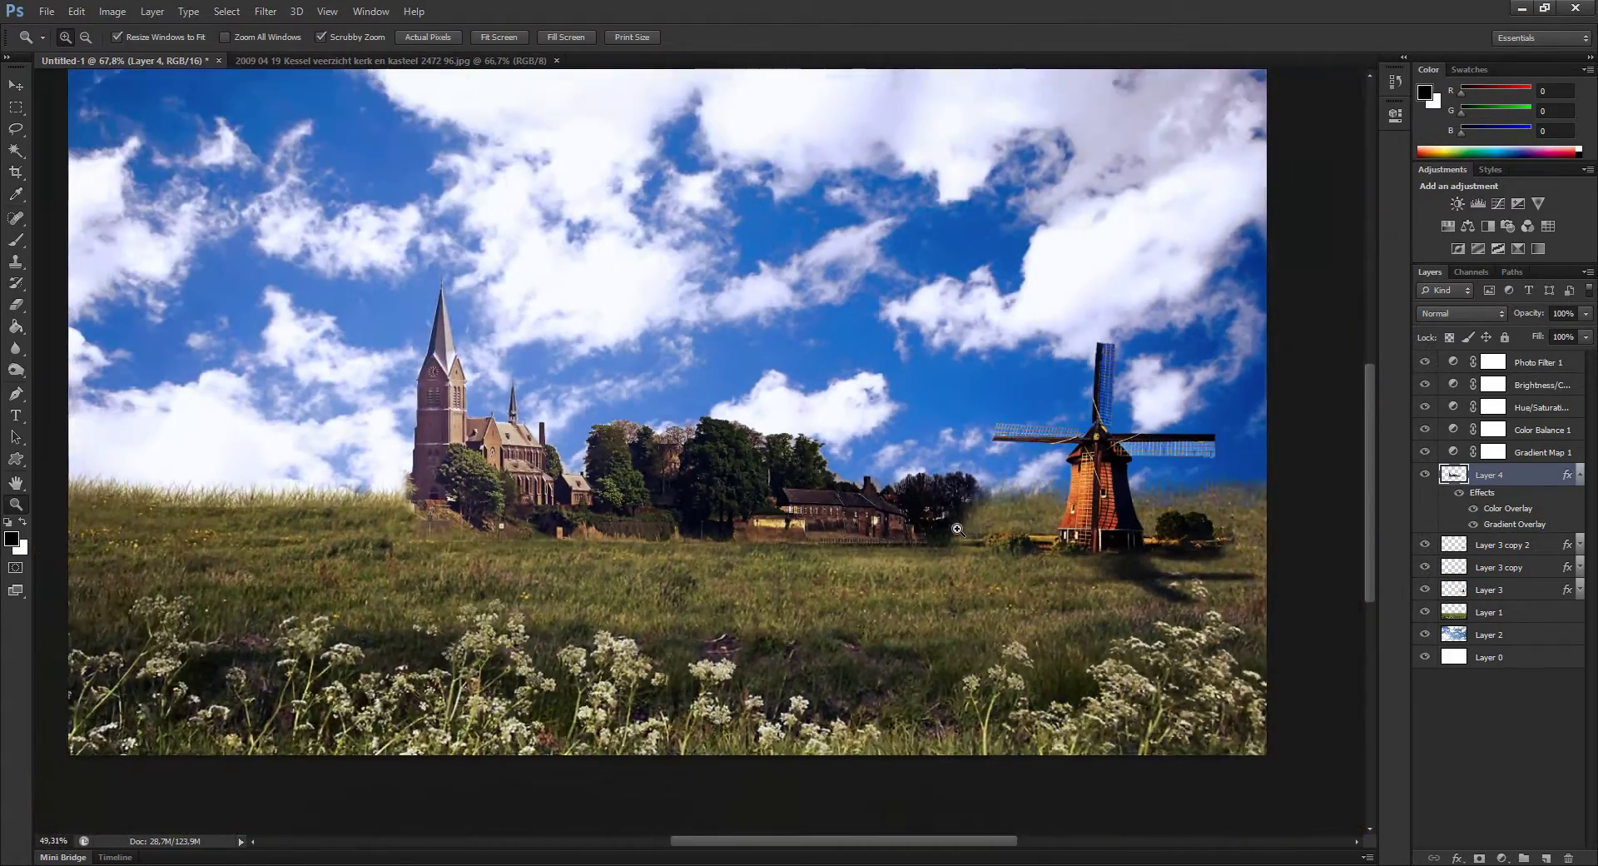
- Move the church buildings behind the windmill layers and enlarge them slightly
key(v)
mouse_move(932, 582)
mouse_down()
mouse_move(1010, 584)
mouse_move(982, 617)
mouse_up()
key(ctrl+bracketleft)
key(ctrl+bracketleft)
key(ctrl+bracketleft)
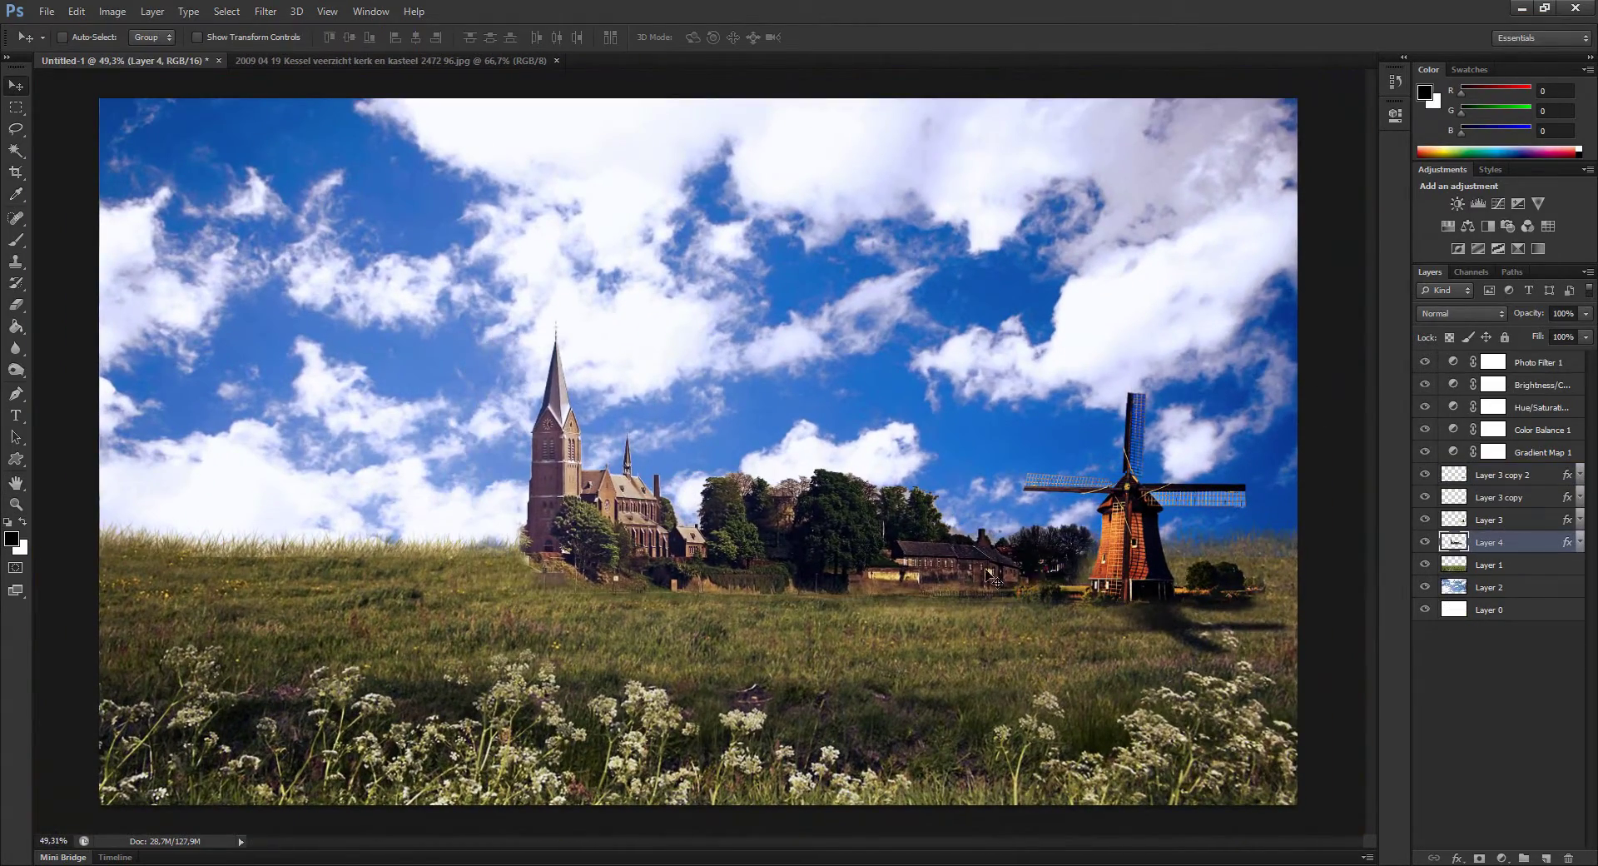
key(ctrl+t)
mouse_move(496, 314)
mouse_down()
mouse_move(471, 300)
mouse_move(715, 463)
mouse_up()
key(Return)
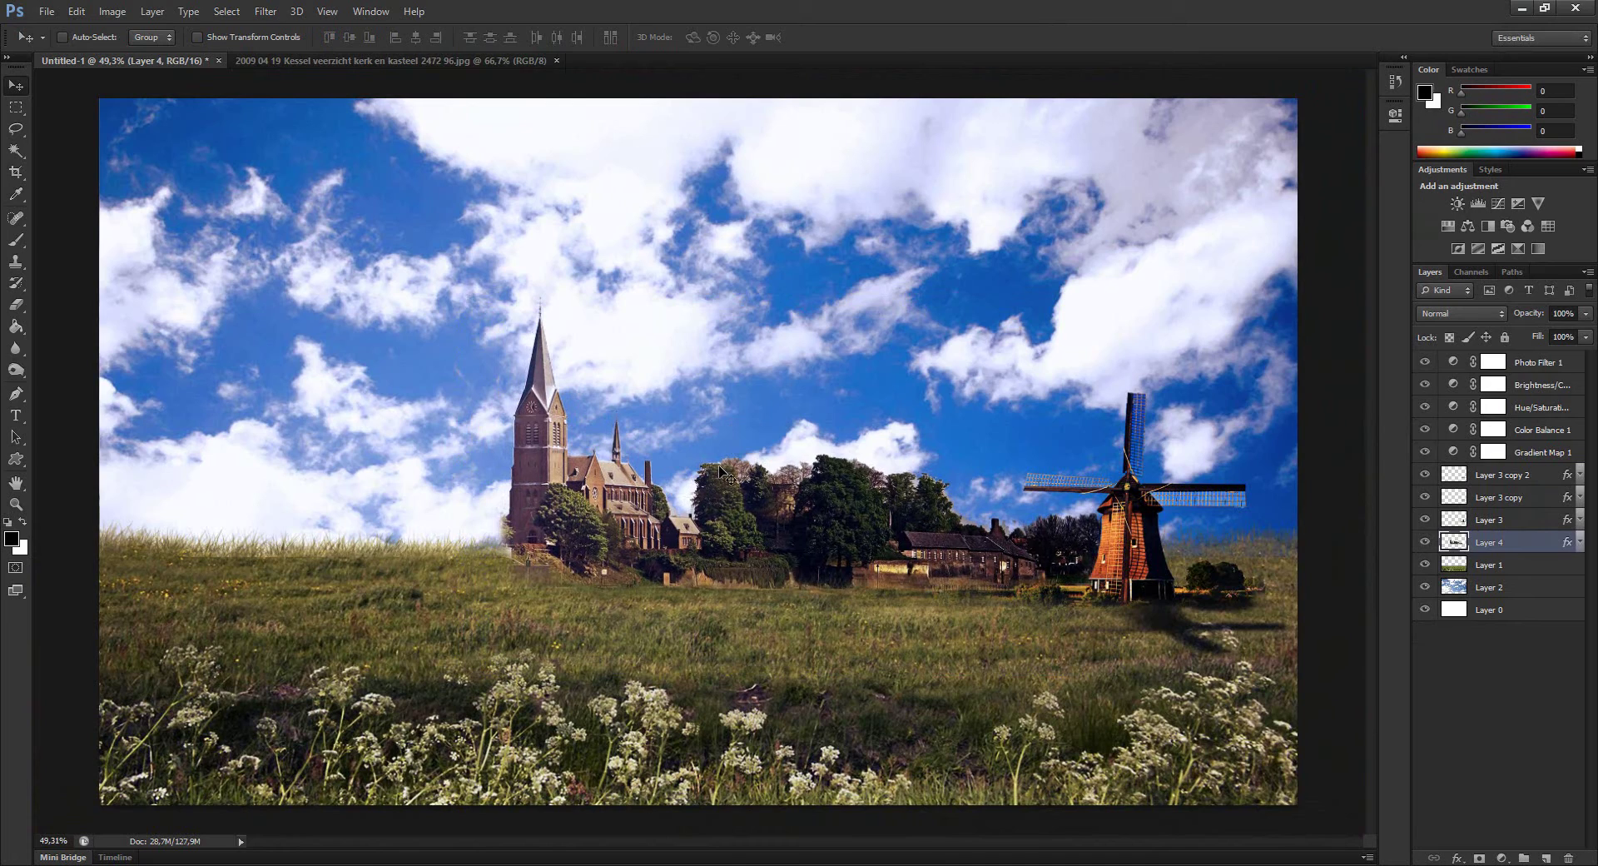
- Duplicate Layer 4 as a black copy, flipped and skewed into a slanted shadow on the grass
key(ctrl+j)
key(ctrl+u)
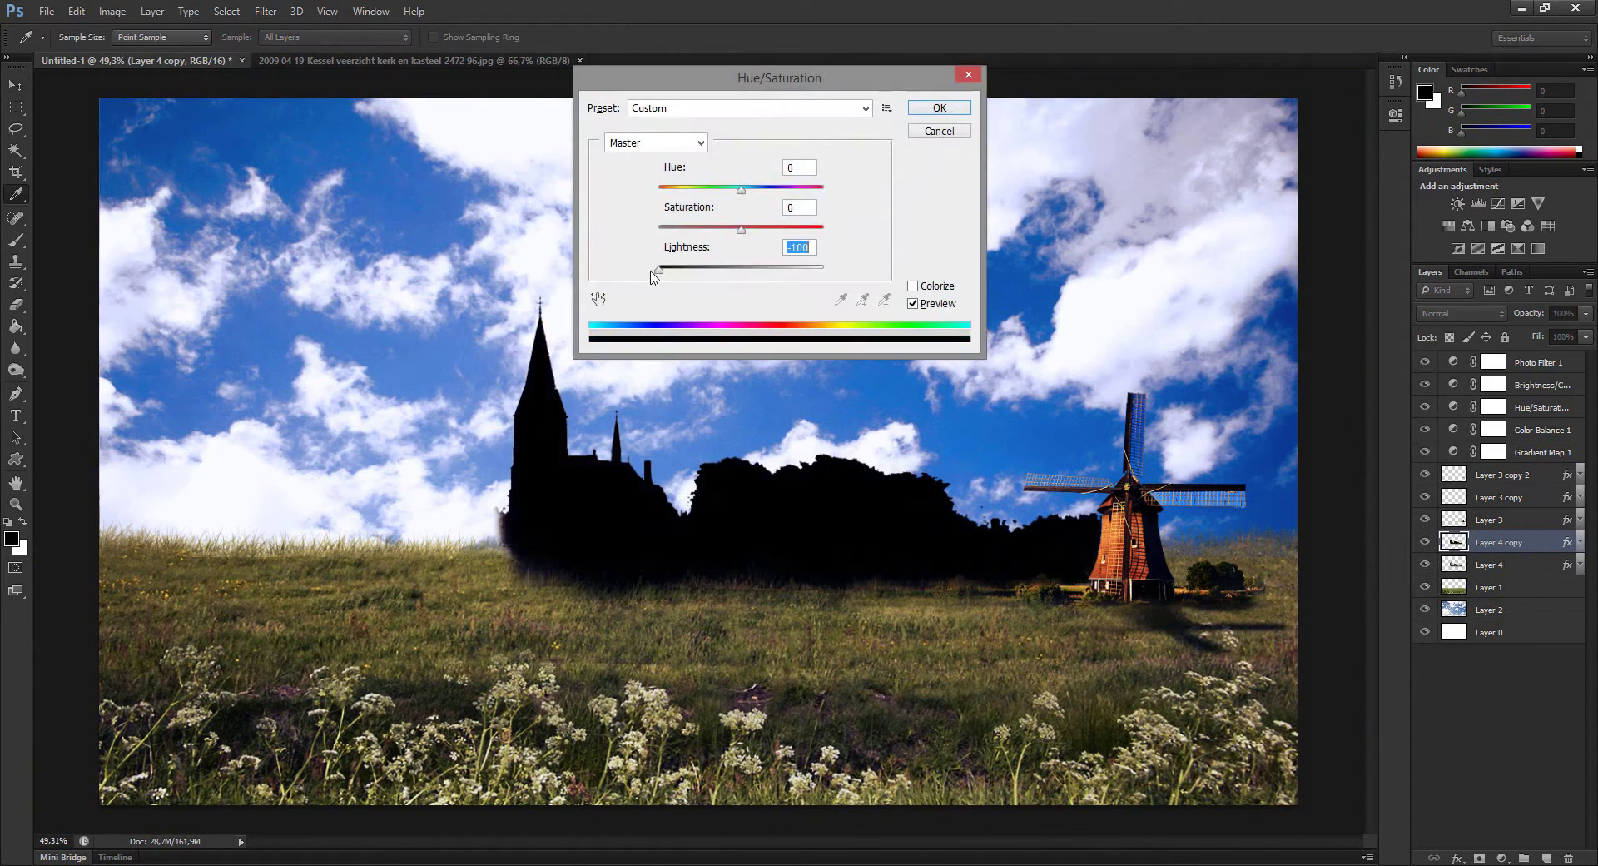
key(ctrl+t)
right_click(742, 358)
click(799, 732)
drag(839, 483, 839, 616)
drag(799, 836, 791, 722)
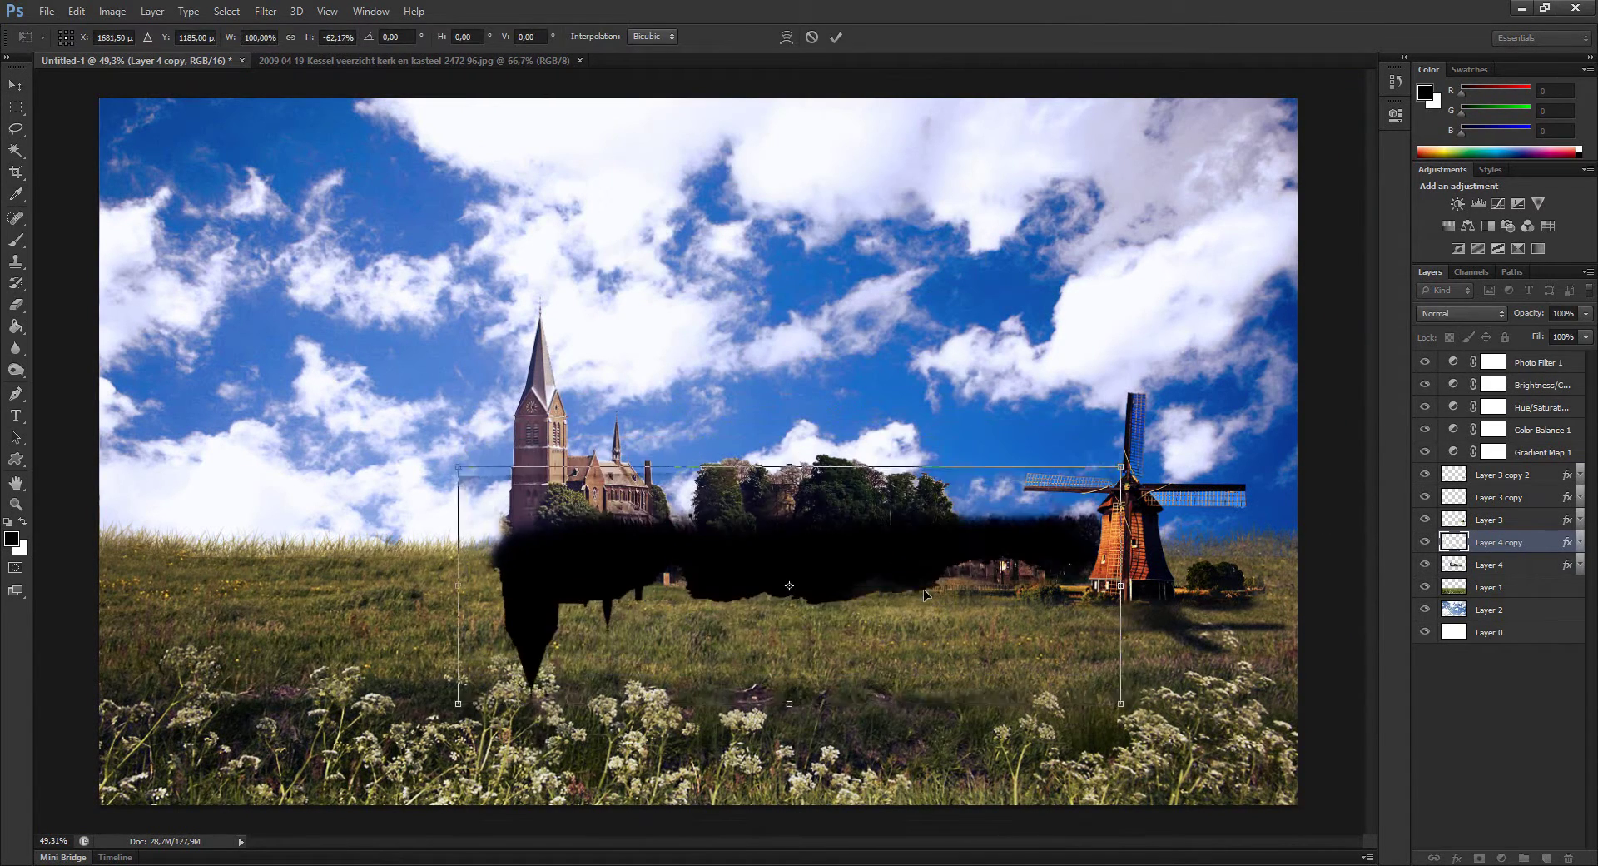
drag(922, 588, 1014, 612)
drag(791, 722, 849, 668)
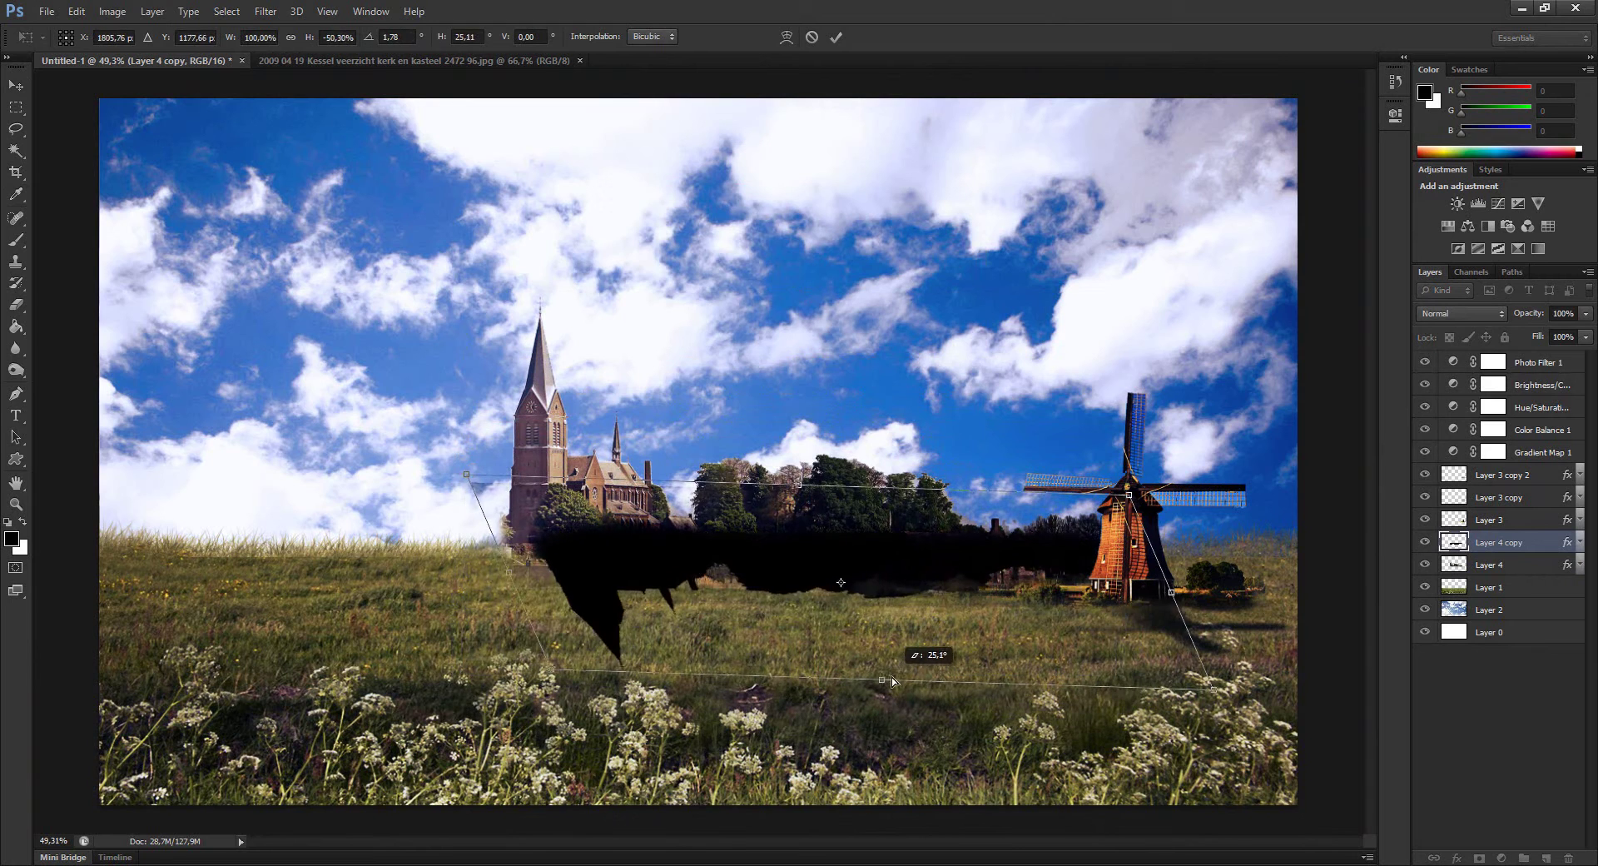
mouse_move(1199, 707)
mouse_down()
mouse_move(1207, 662)
mouse_move(1074, 603)
mouse_up()
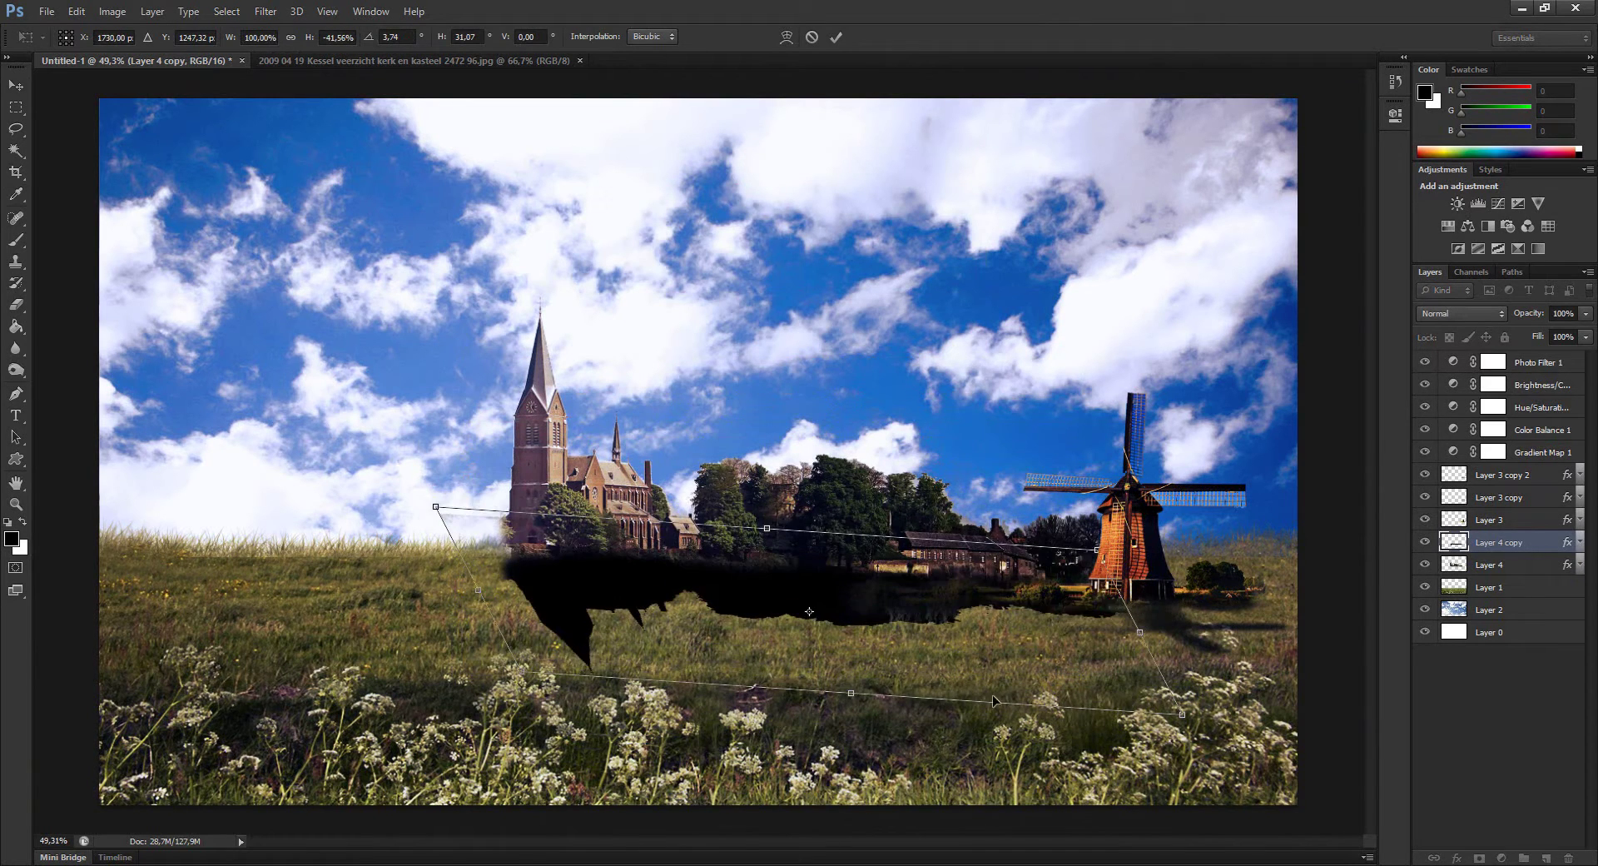
drag(924, 608, 933, 626)
key(Return)
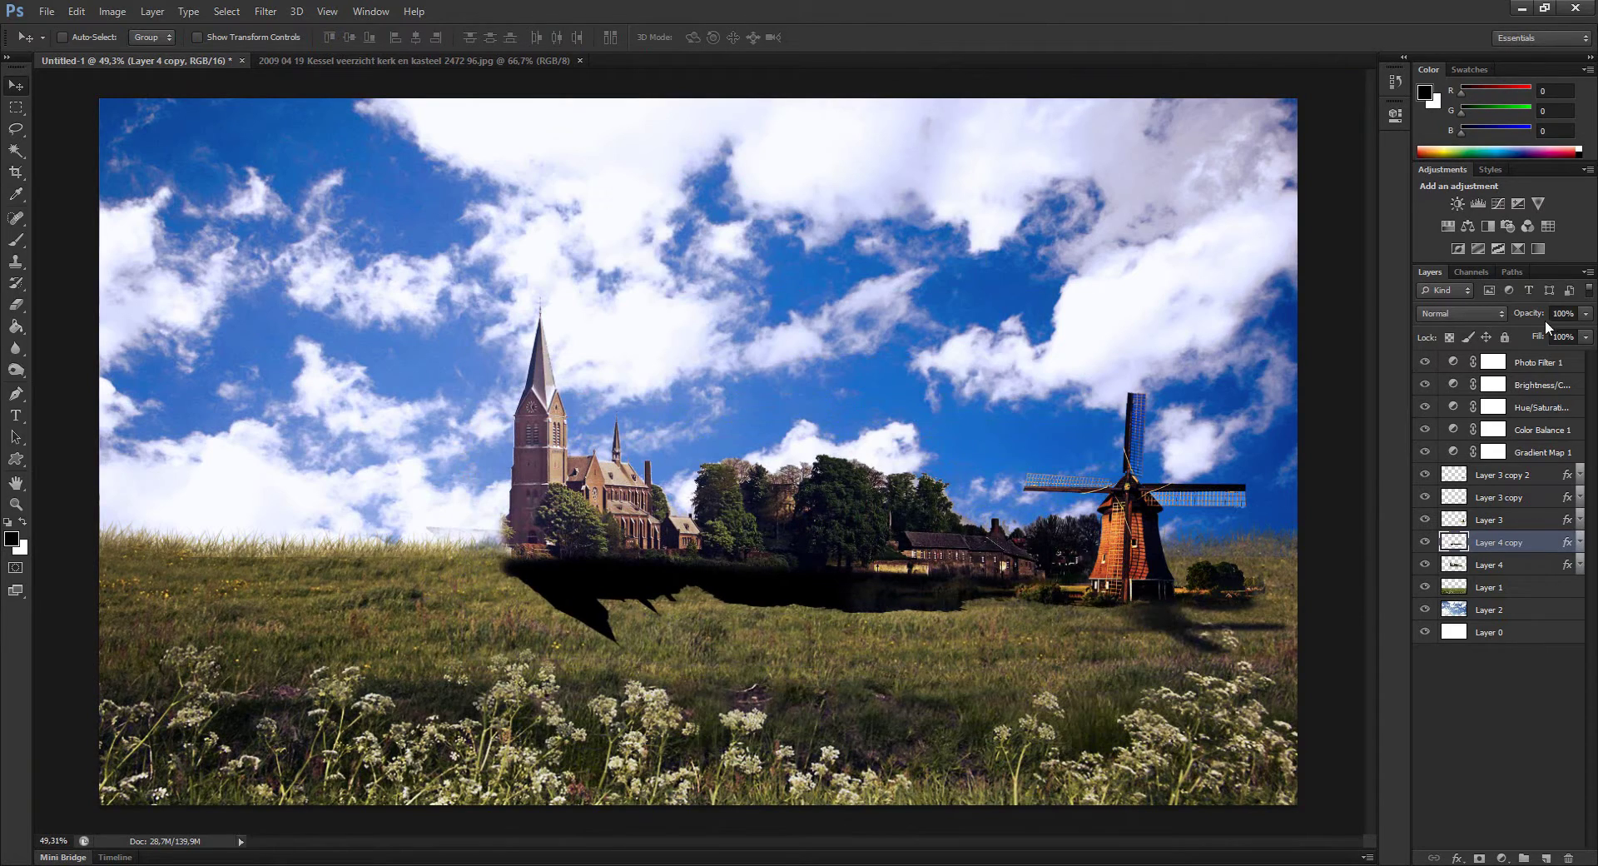
- Soften the shadow with a Gaussian Blur, opacity 79% and fill 83%
drag(1545, 319, 1524, 337)
click(266, 11)
click(300, 29)
key(Return)
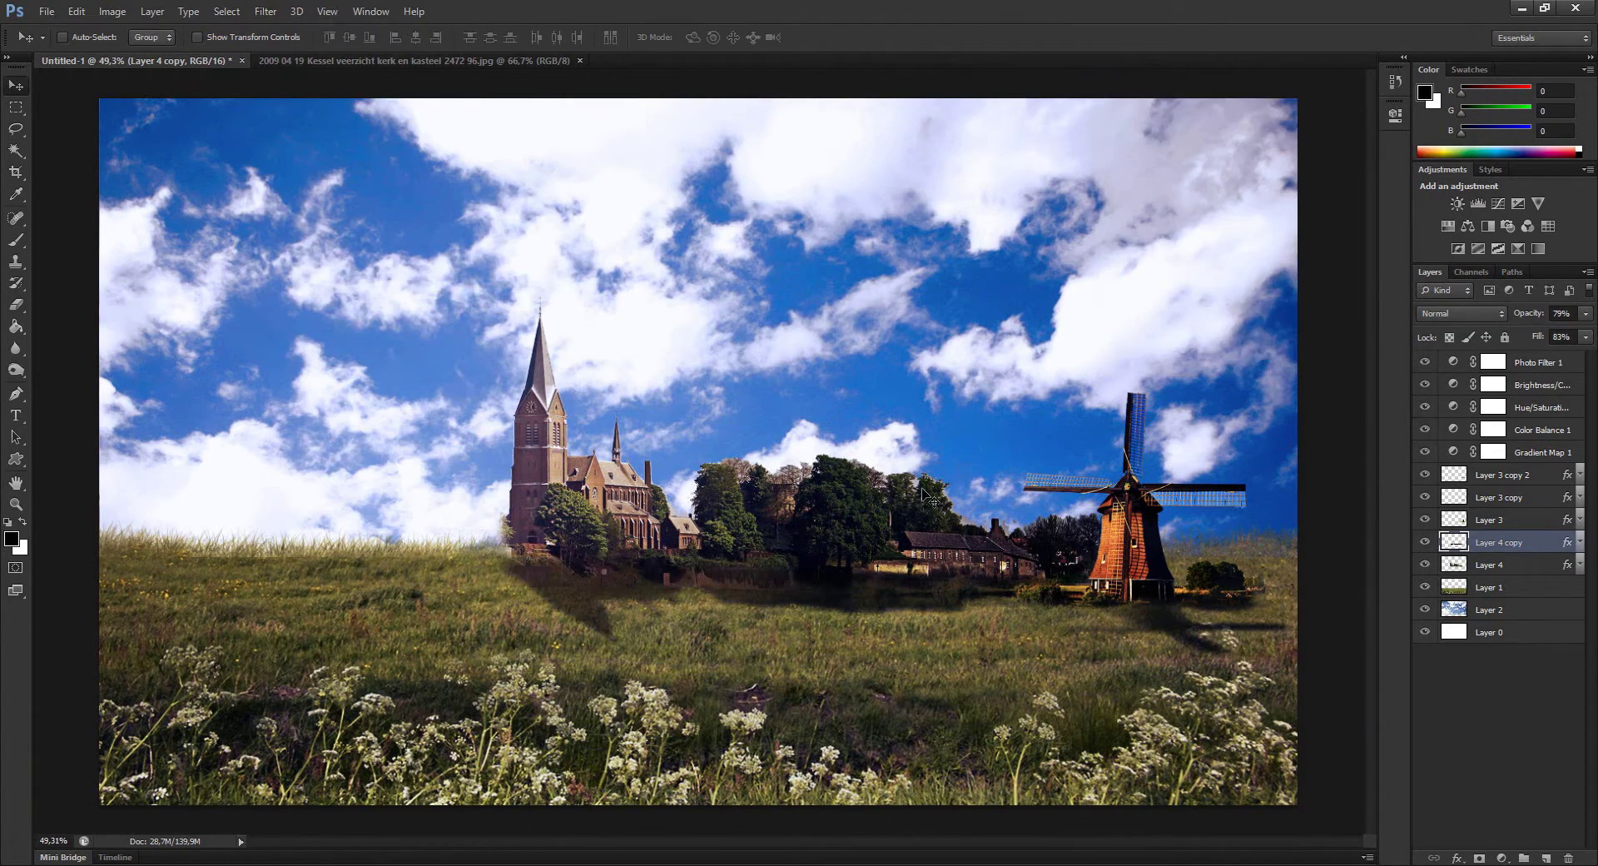
key(z)
drag(541, 375, 600, 375)
mouse_move(1498, 542)
mouse_down()
mouse_move(1517, 573)
mouse_move(1523, 540)
mouse_up()
key(e)
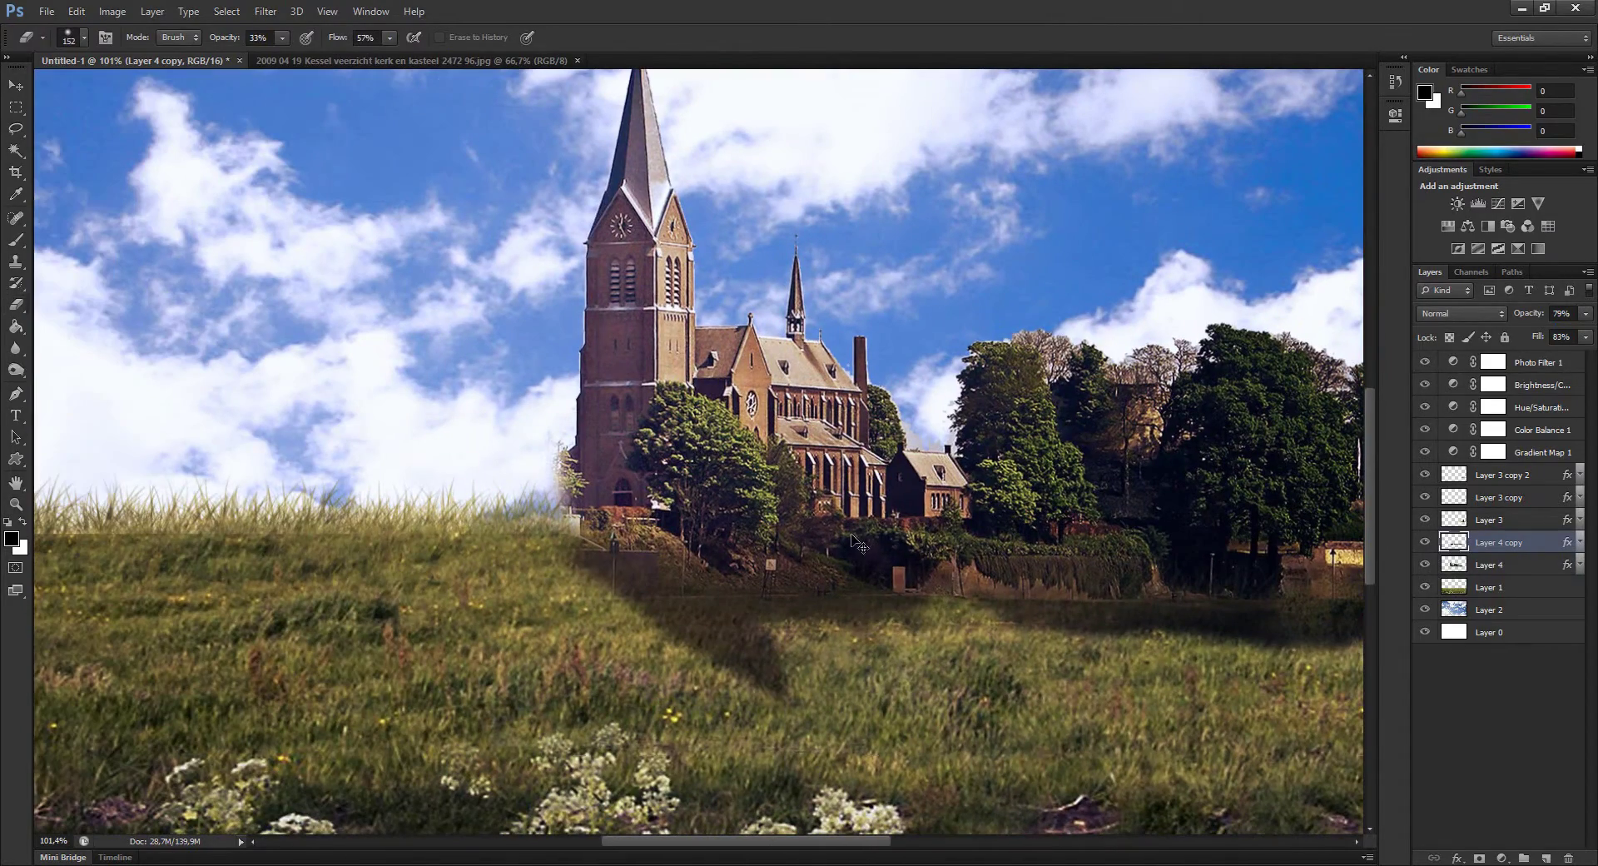
key(ctrl+t)
key(Return)
key(ctrl+0)
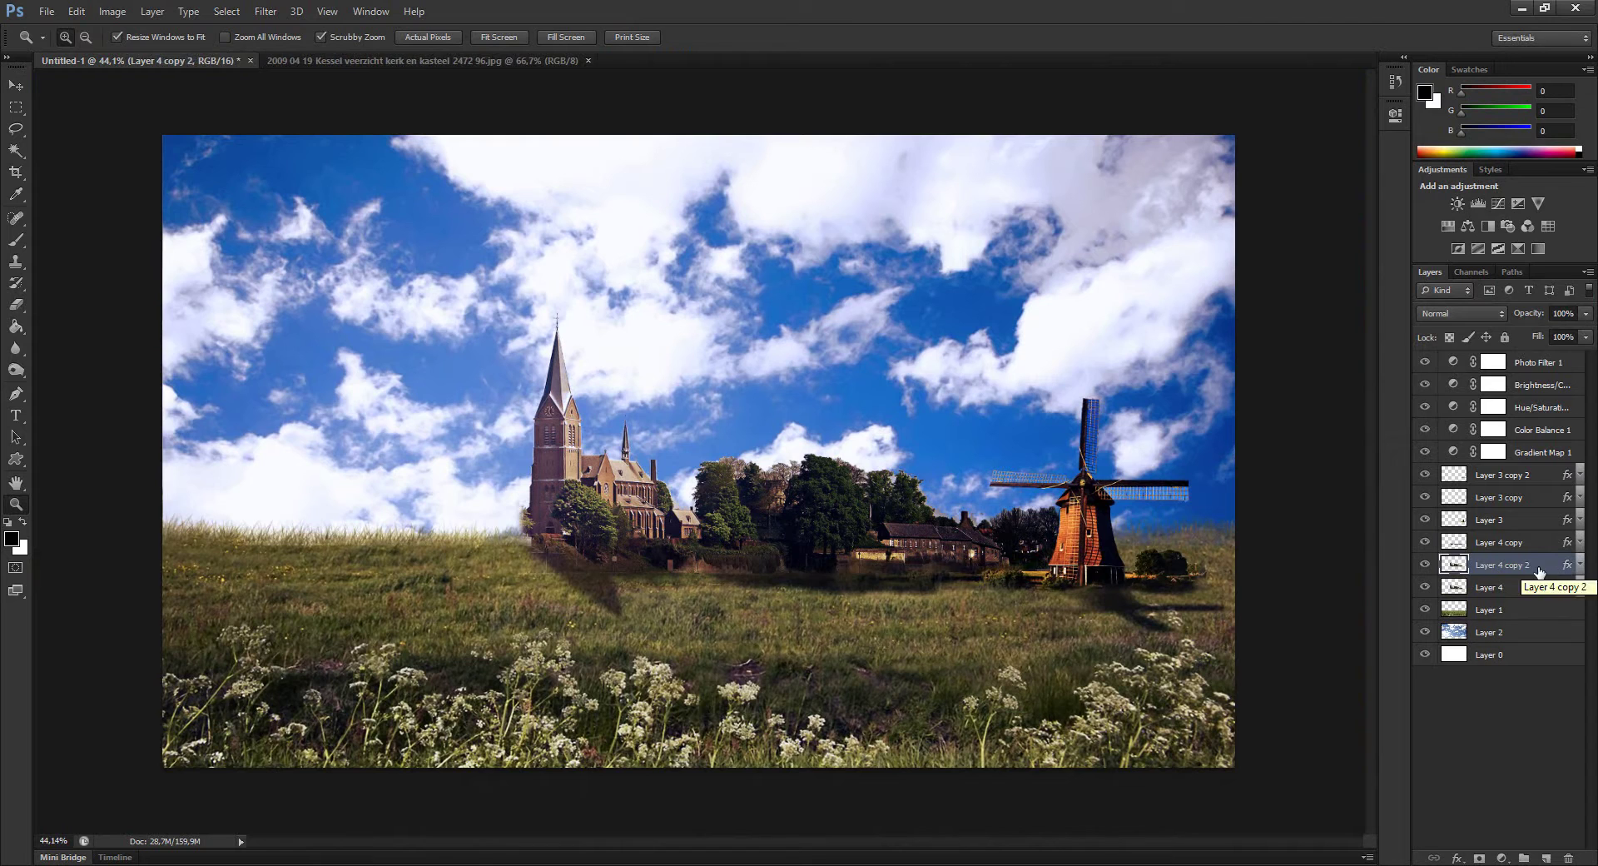
- Apply High Pass to a Layer 4 copy in Linear Burn at 63% opacity and 60% fill
click(266, 12)
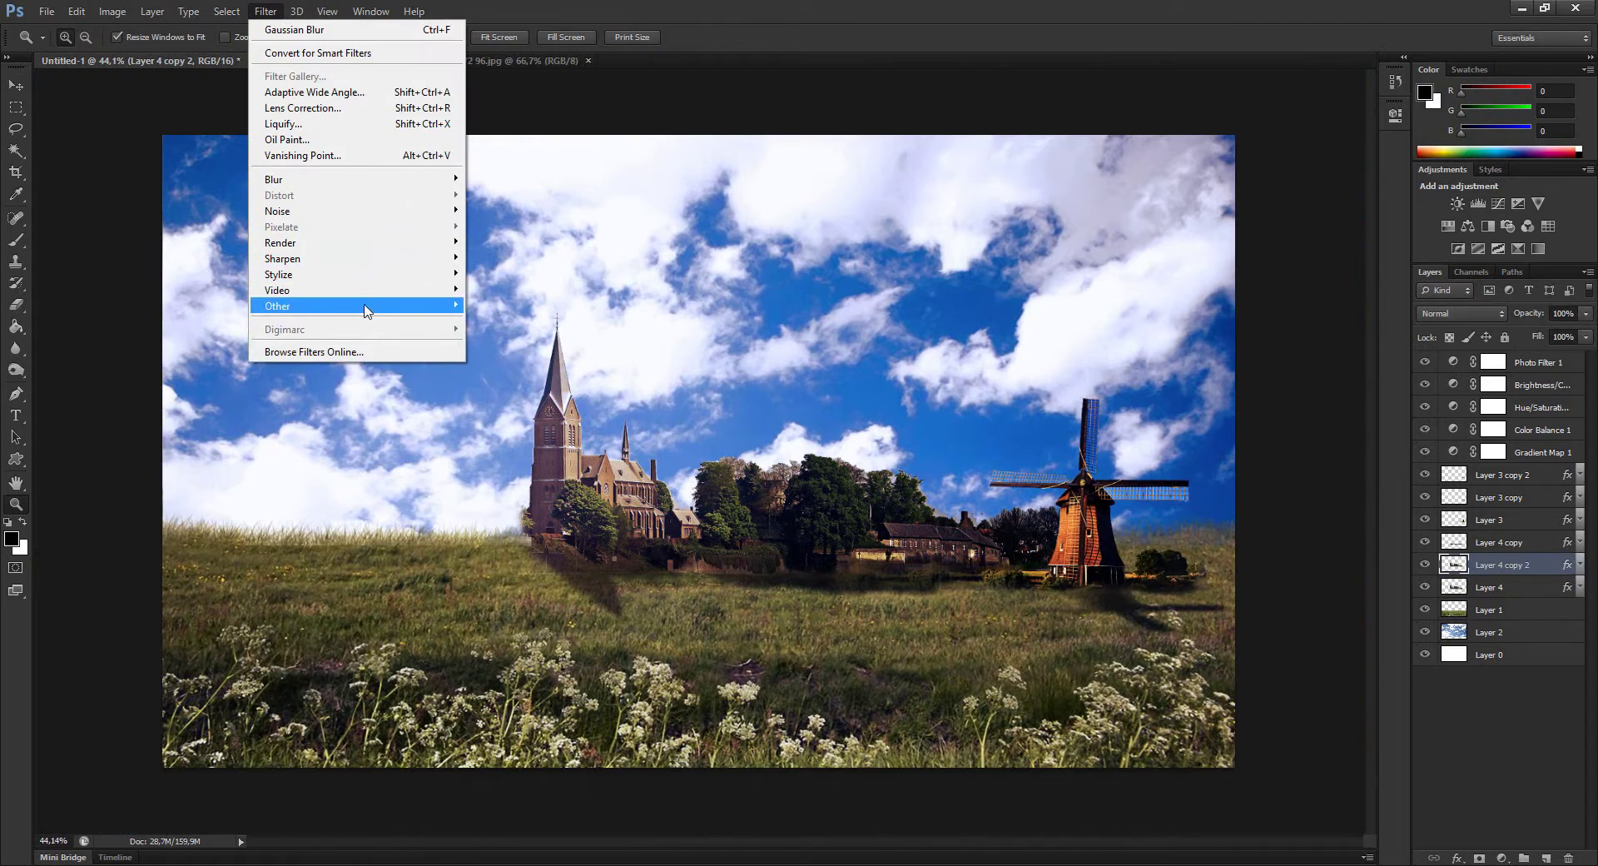
click(507, 326)
click(1116, 179)
click(1461, 313)
click(1453, 449)
scroll(1472, 318, up, 7)
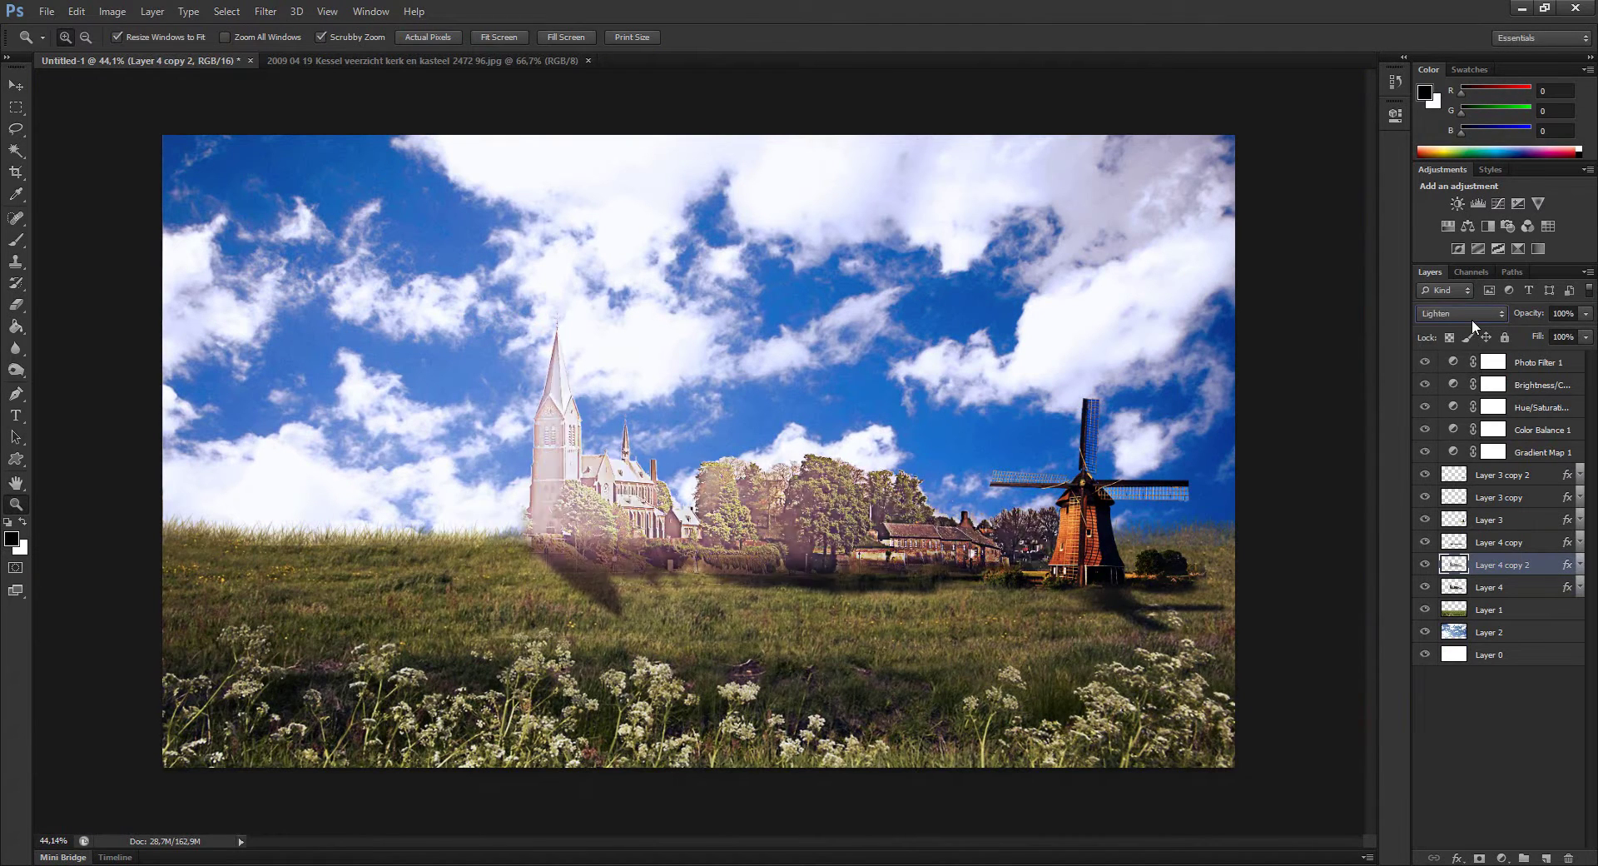
key(8)
key(5)
key(shift+7)
key(shift+4)
key(6)
key(3)
key(shift+6)
key(shift+0)
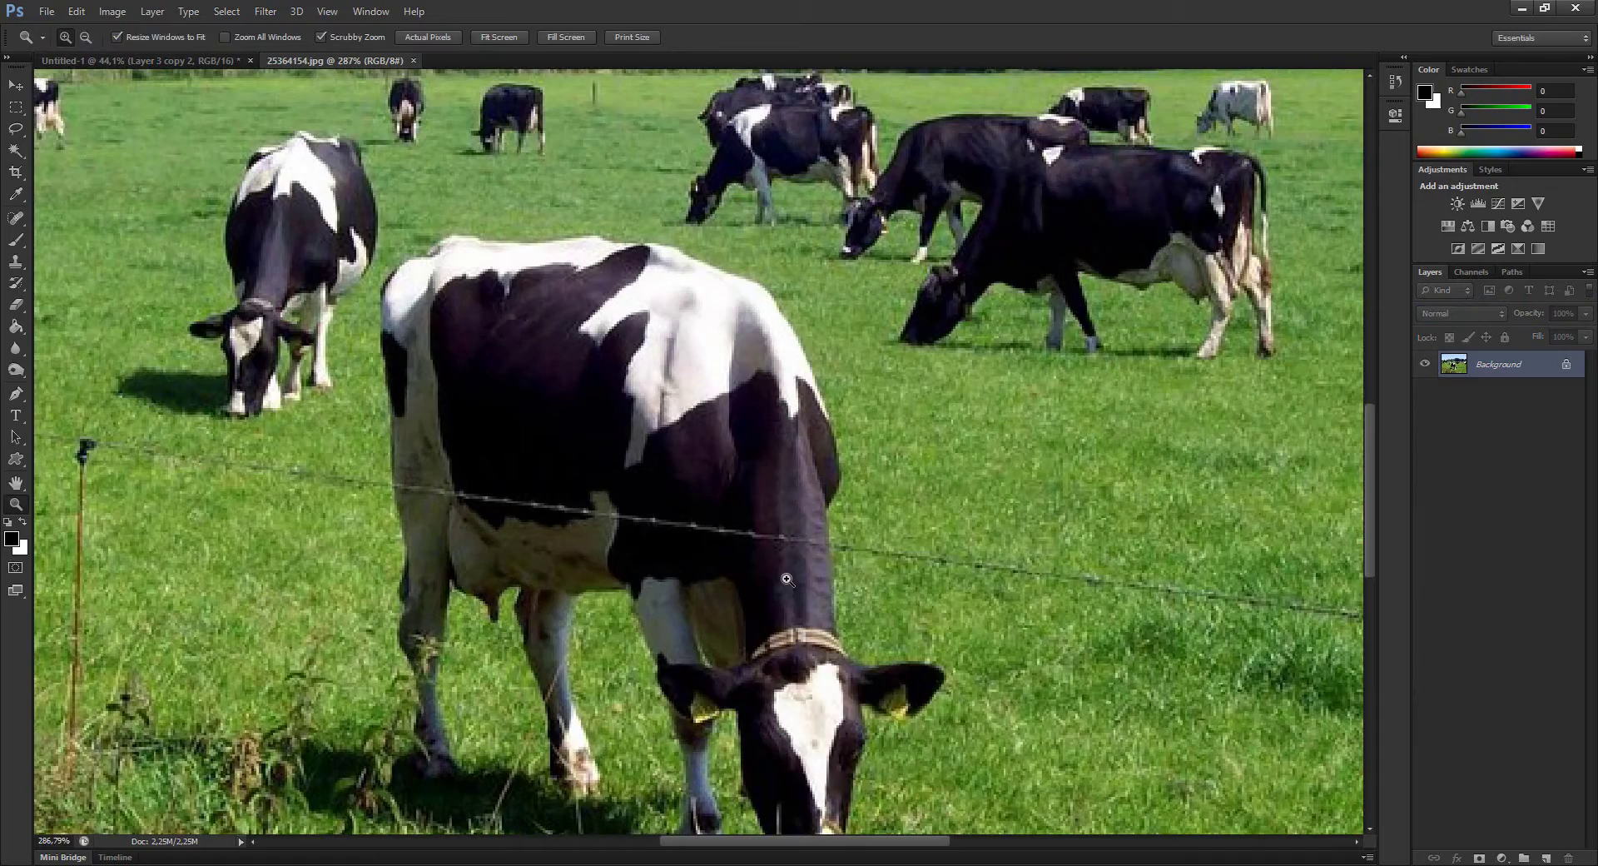
- Spot-heal the fence wire off the cow's neck and scale the pasted cow photo down
key(j)
right_click(801, 551)
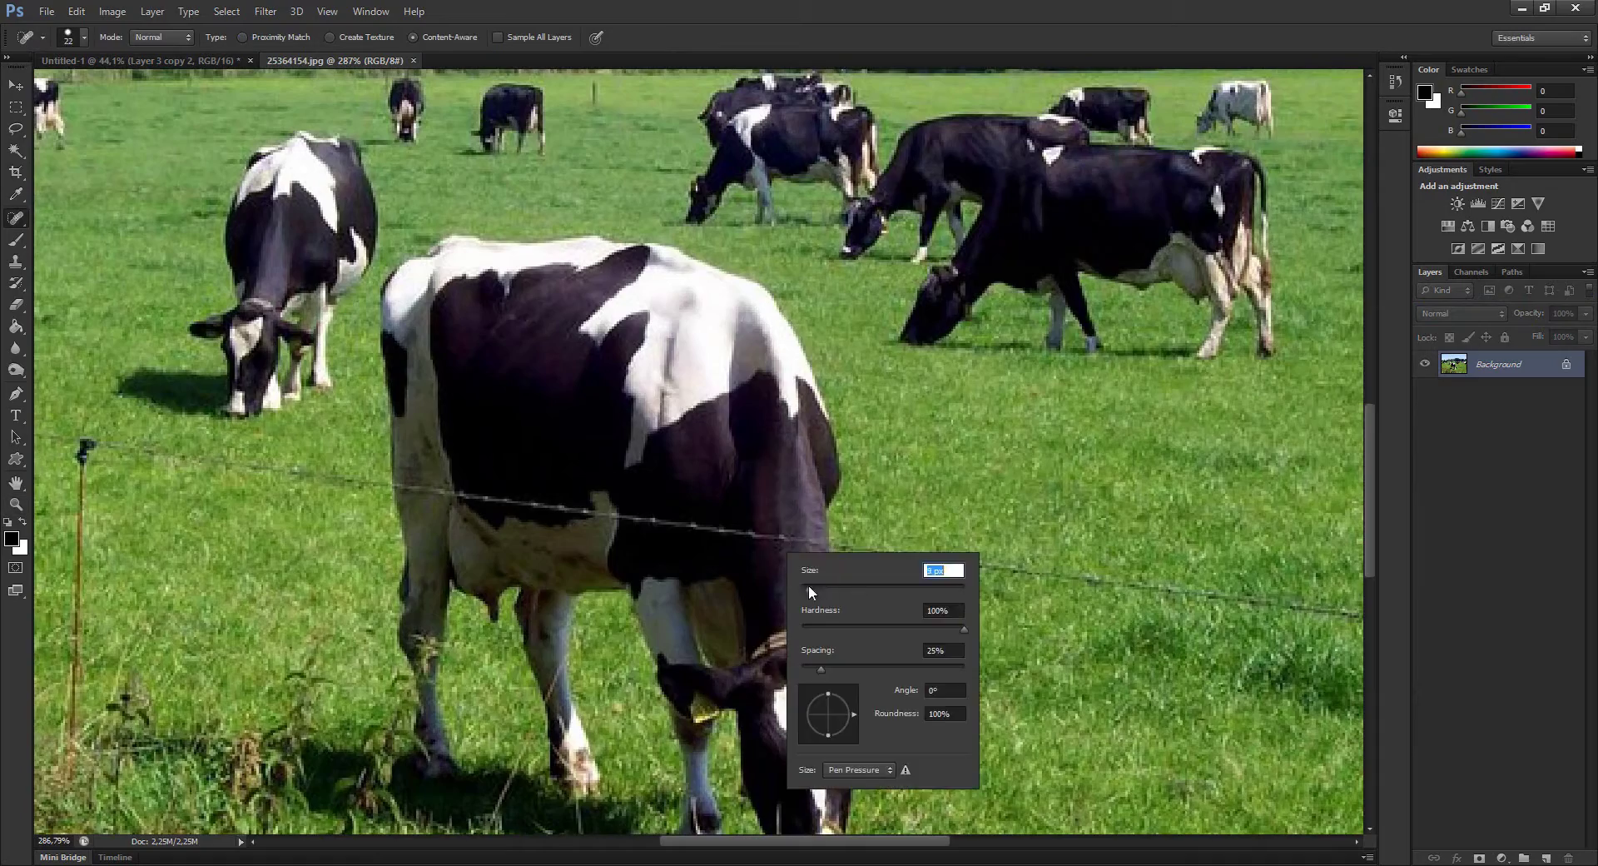
drag(833, 548, 767, 543)
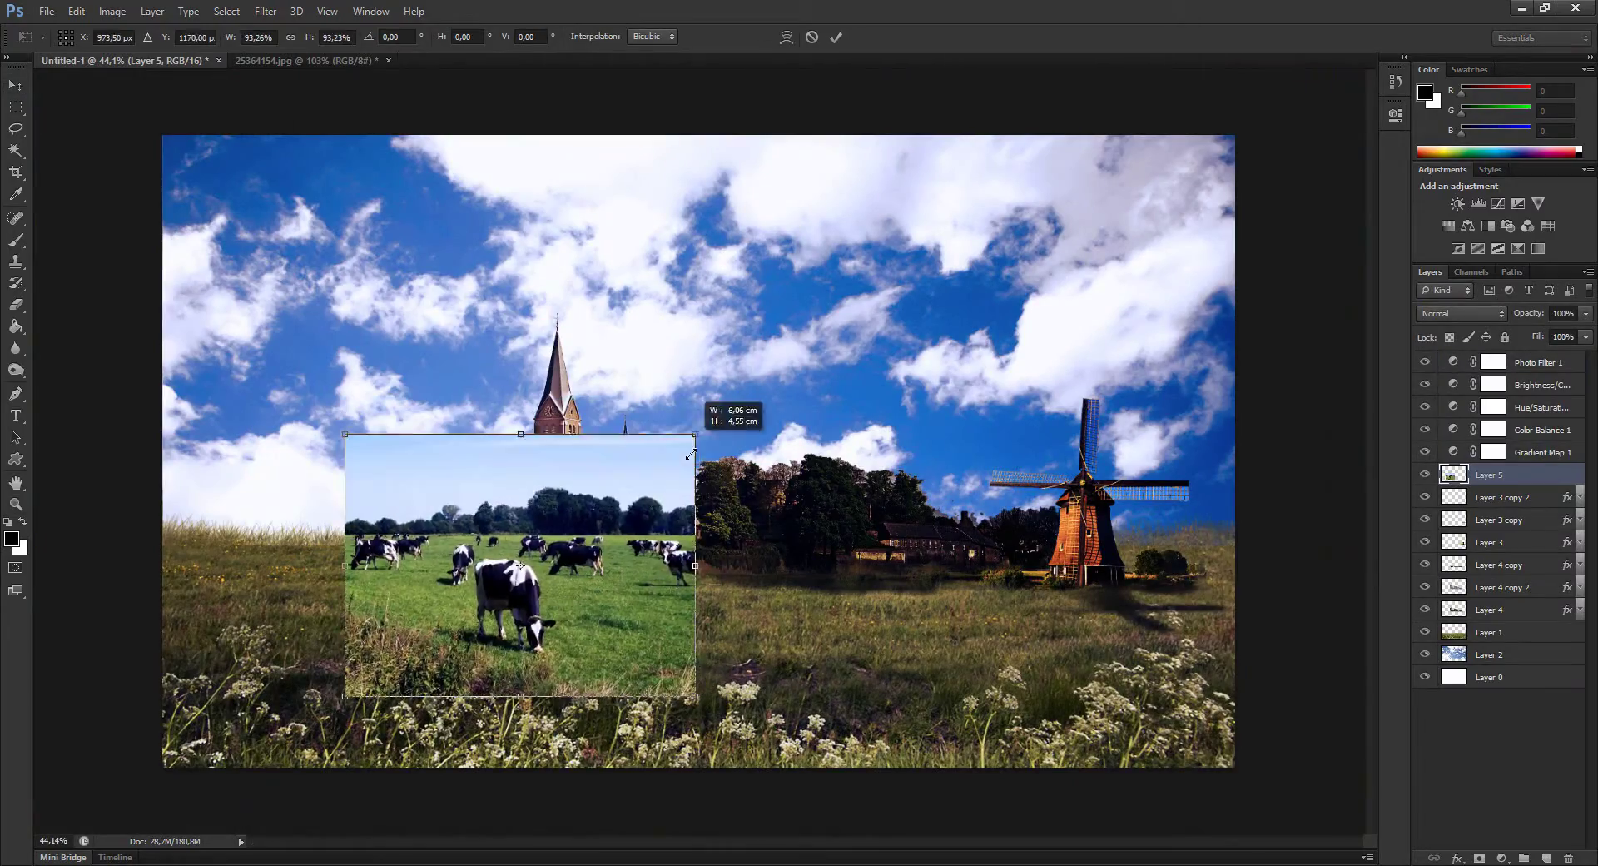
mouse_move(691, 454)
mouse_down()
mouse_move(587, 508)
mouse_move(741, 555)
mouse_move(476, 531)
mouse_up()
key(Return)
- Move the cow photo left over the meadow and Magic Erase its blue sky
key(z)
drag(581, 527, 748, 473)
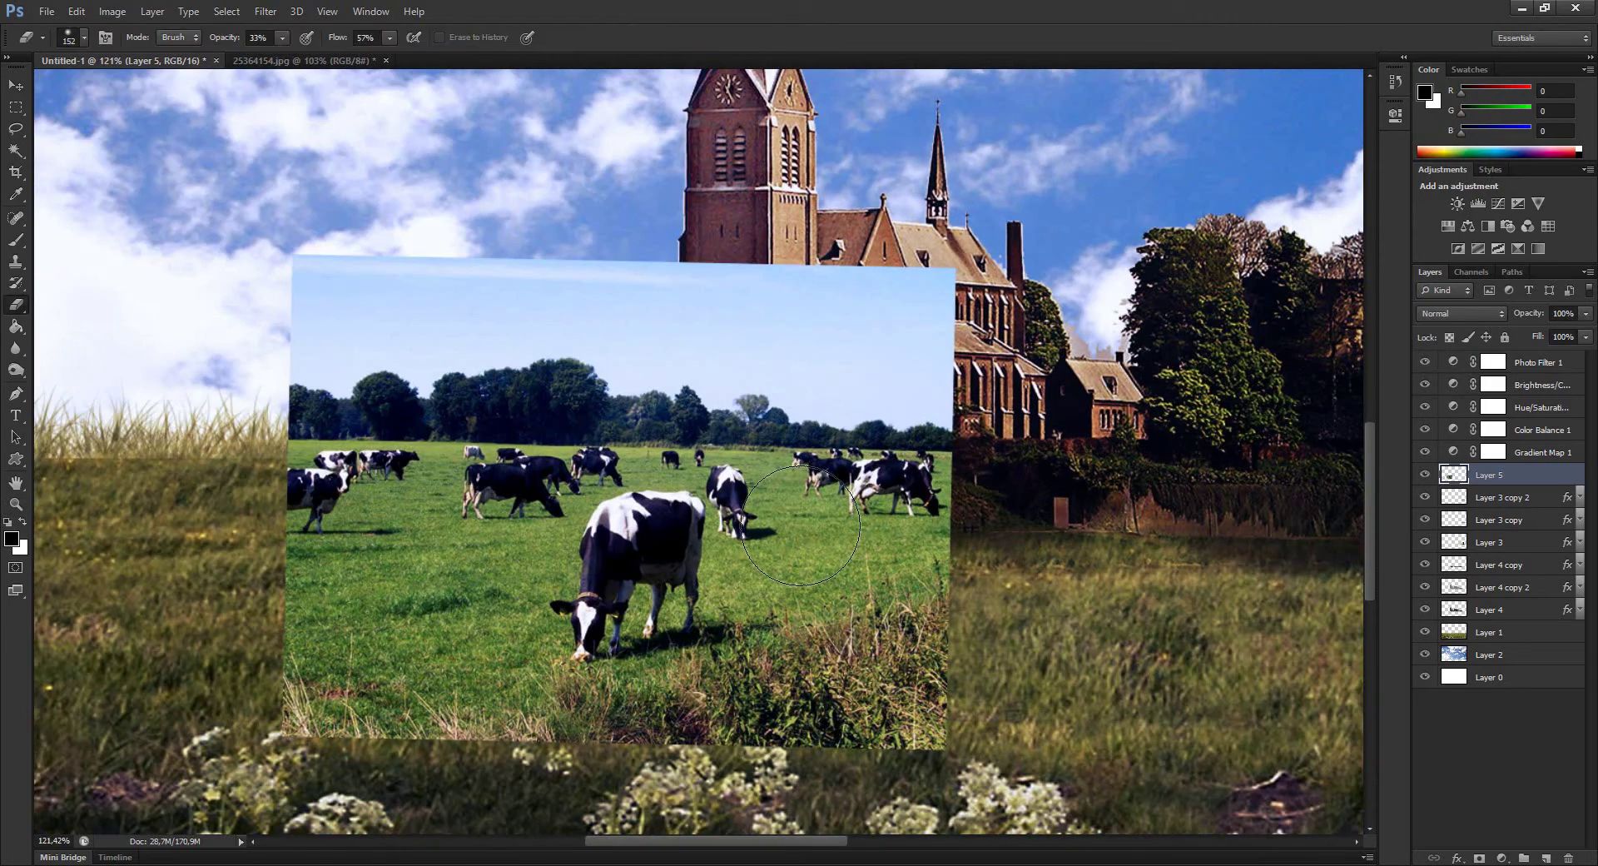
key(shift+e)
key(shift+e)
click(405, 407)
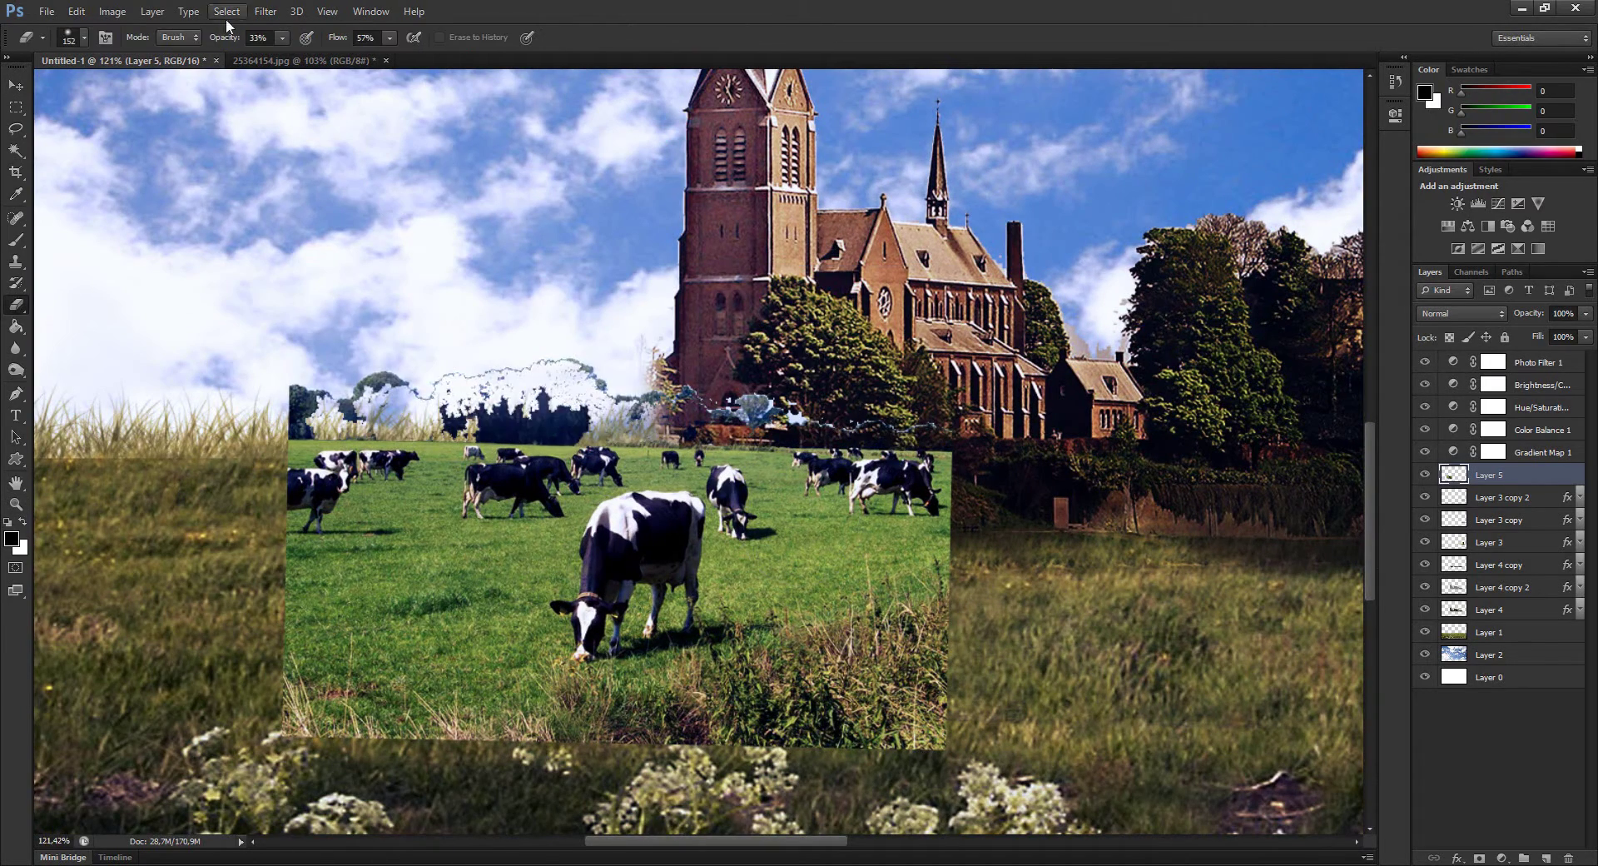
- Soft-erase the cow photo's top, lower-left and dark hedge edges into the grass
key(7)
key(3)
key(shift+7)
key(shift+4)
mouse_move(333, 400)
mouse_down()
mouse_move(589, 392)
mouse_move(446, 411)
mouse_move(405, 527)
mouse_move(899, 699)
mouse_move(1033, 666)
mouse_up()
drag(446, 763, 428, 410)
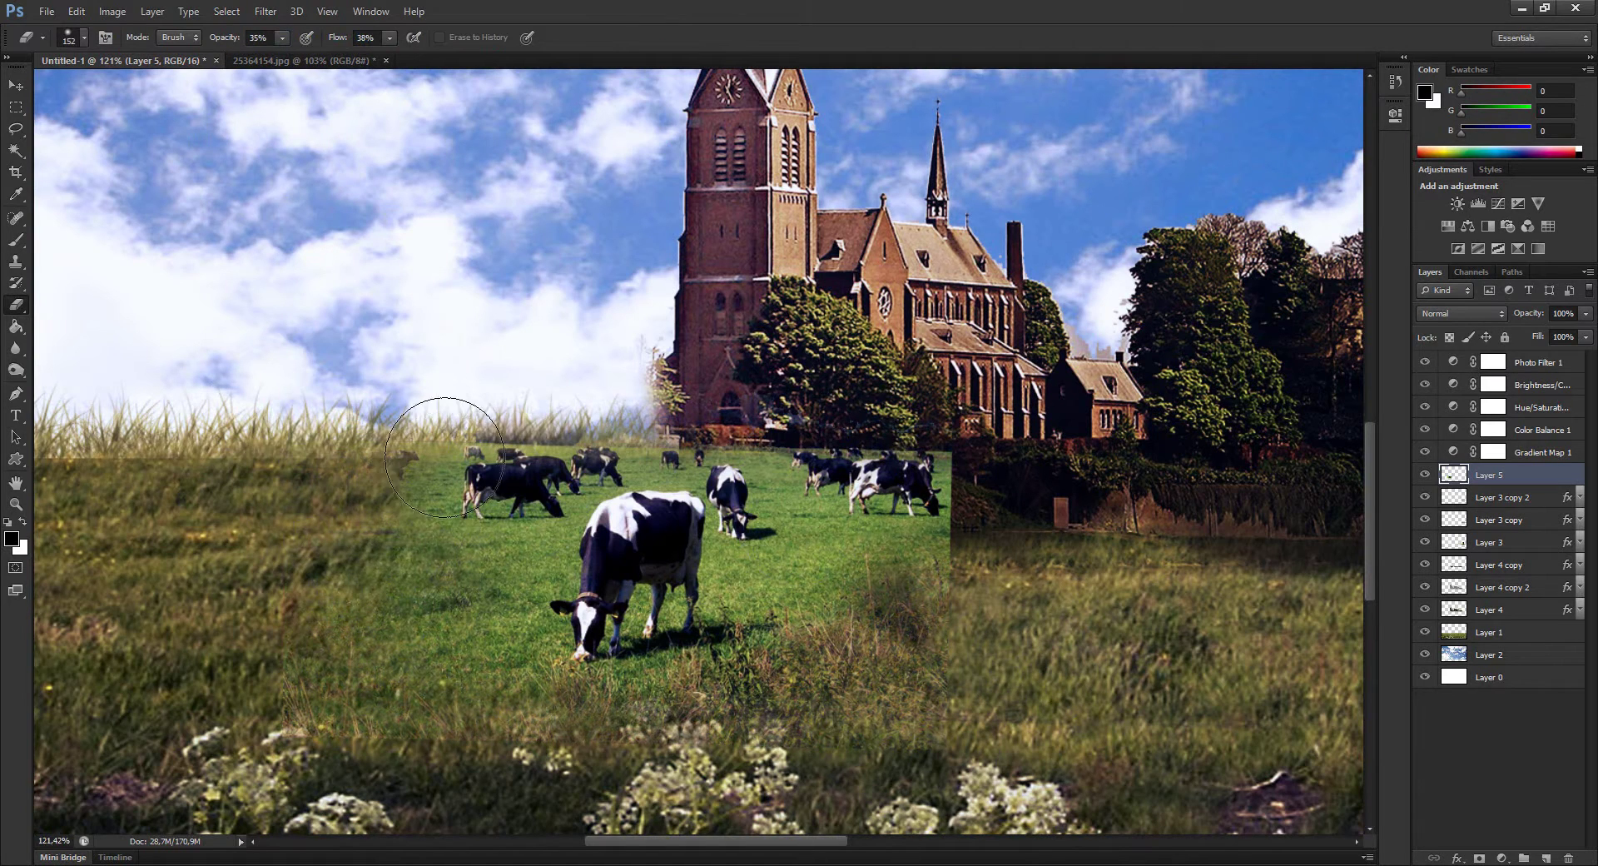
right_click(532, 391)
drag(1034, 529, 927, 708)
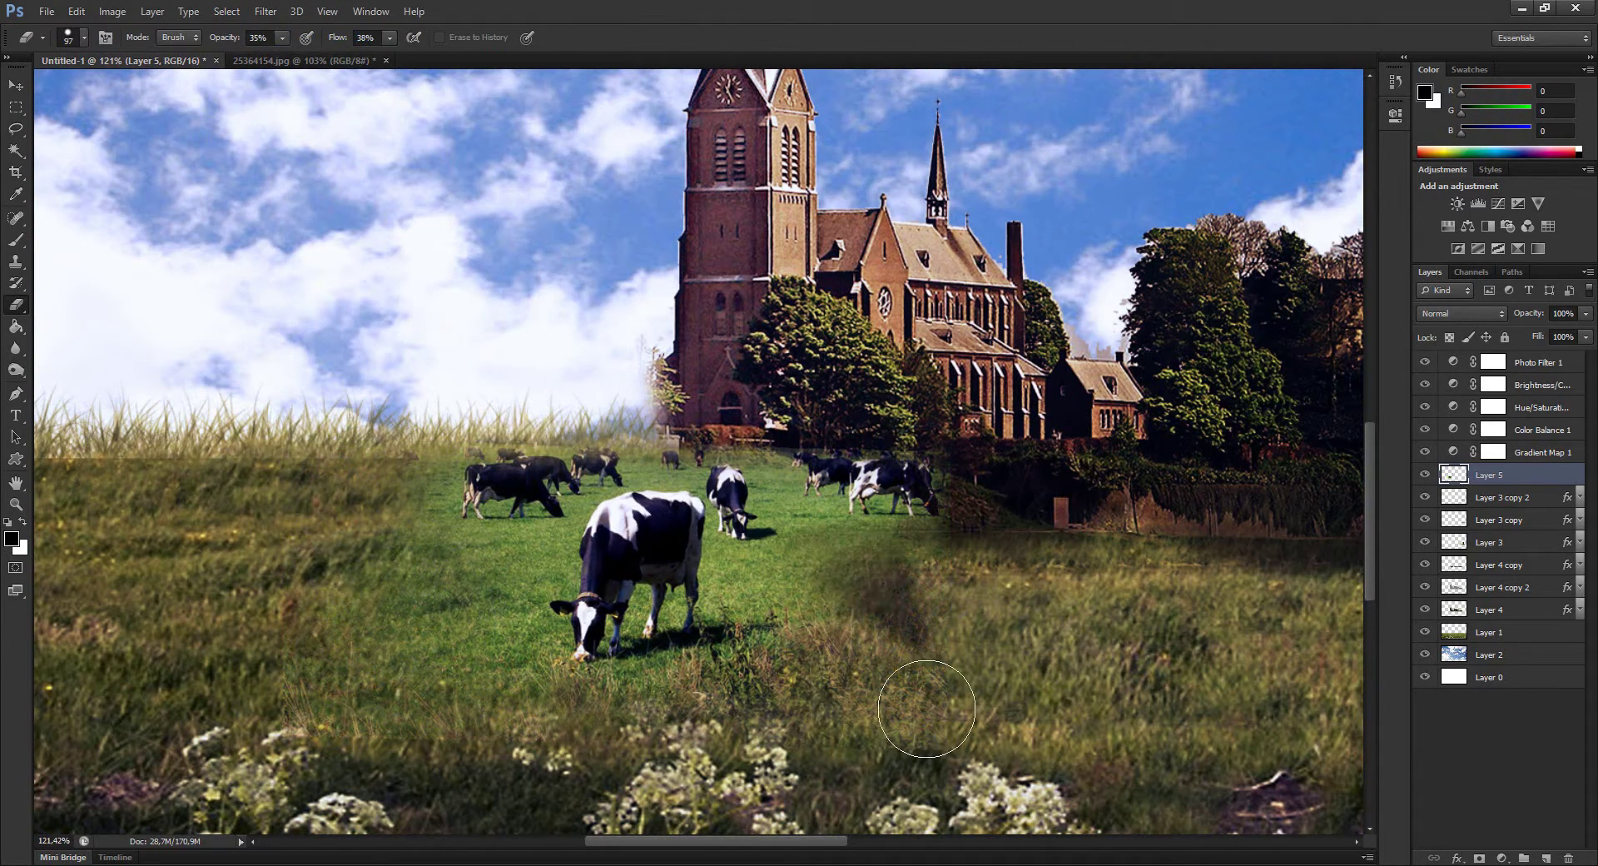
- Nudge the cow layer into place and set the eraser brush size to 22
key(v)
drag(766, 567, 750, 588)
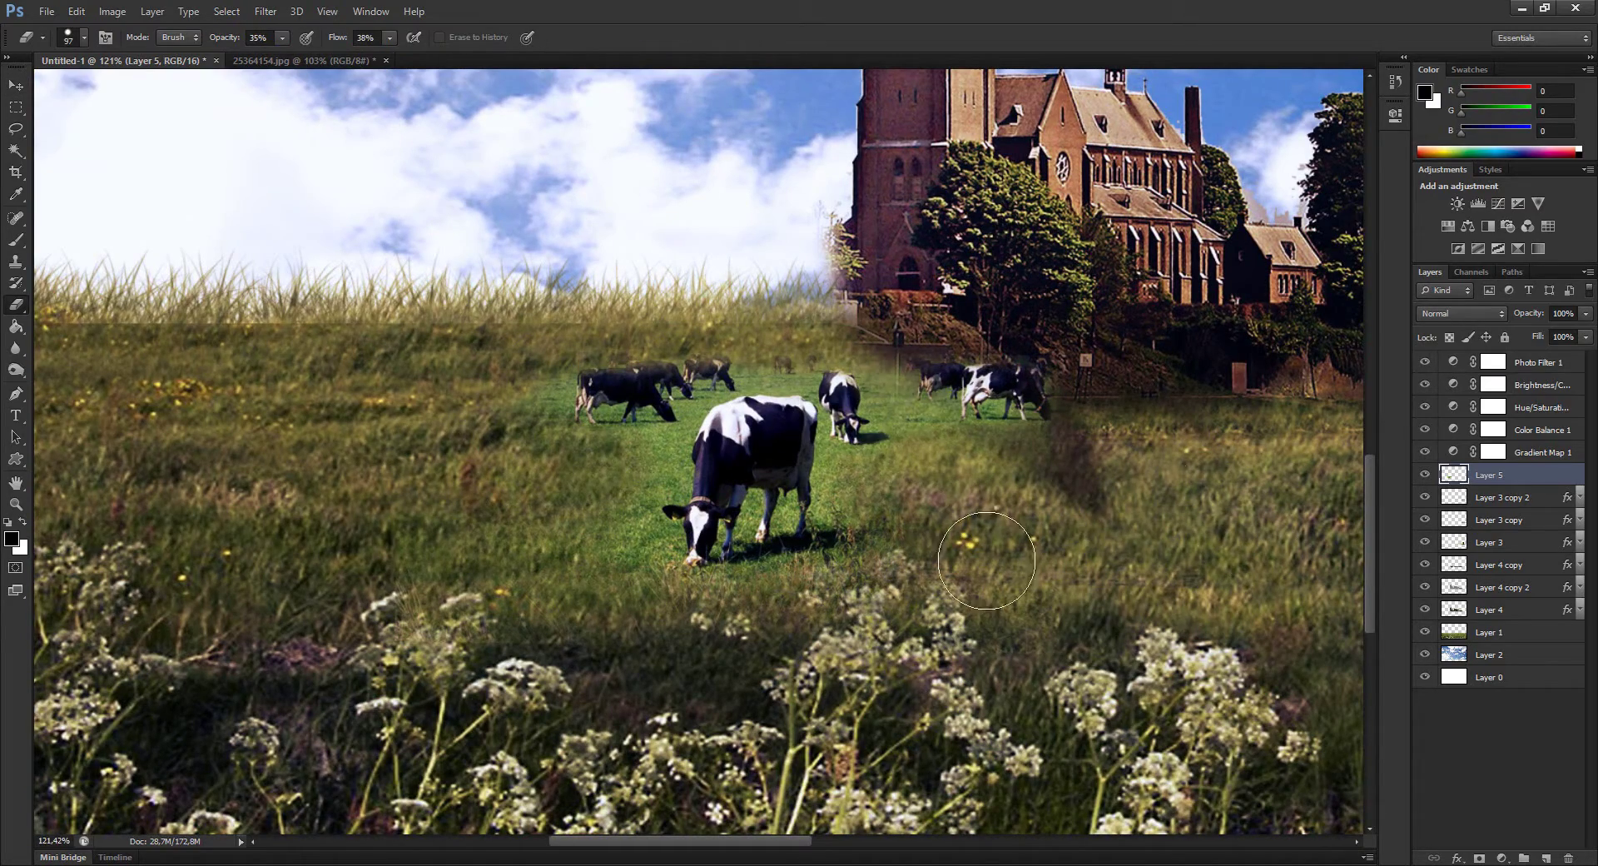
scroll(841, 290, up, 3)
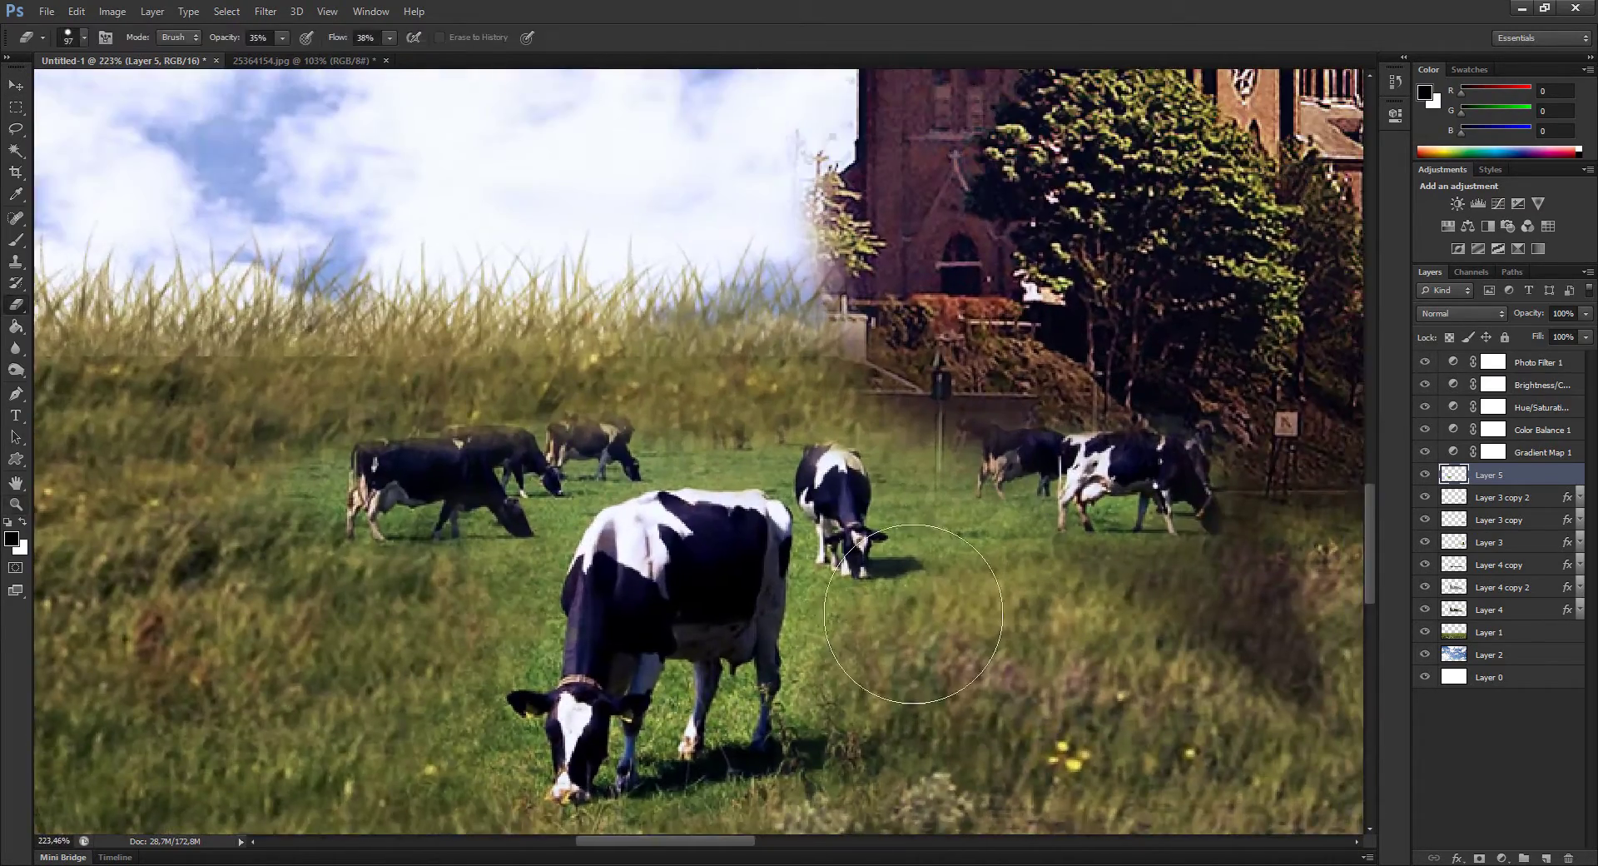
right_click(724, 392)
text(22)
key(Return)
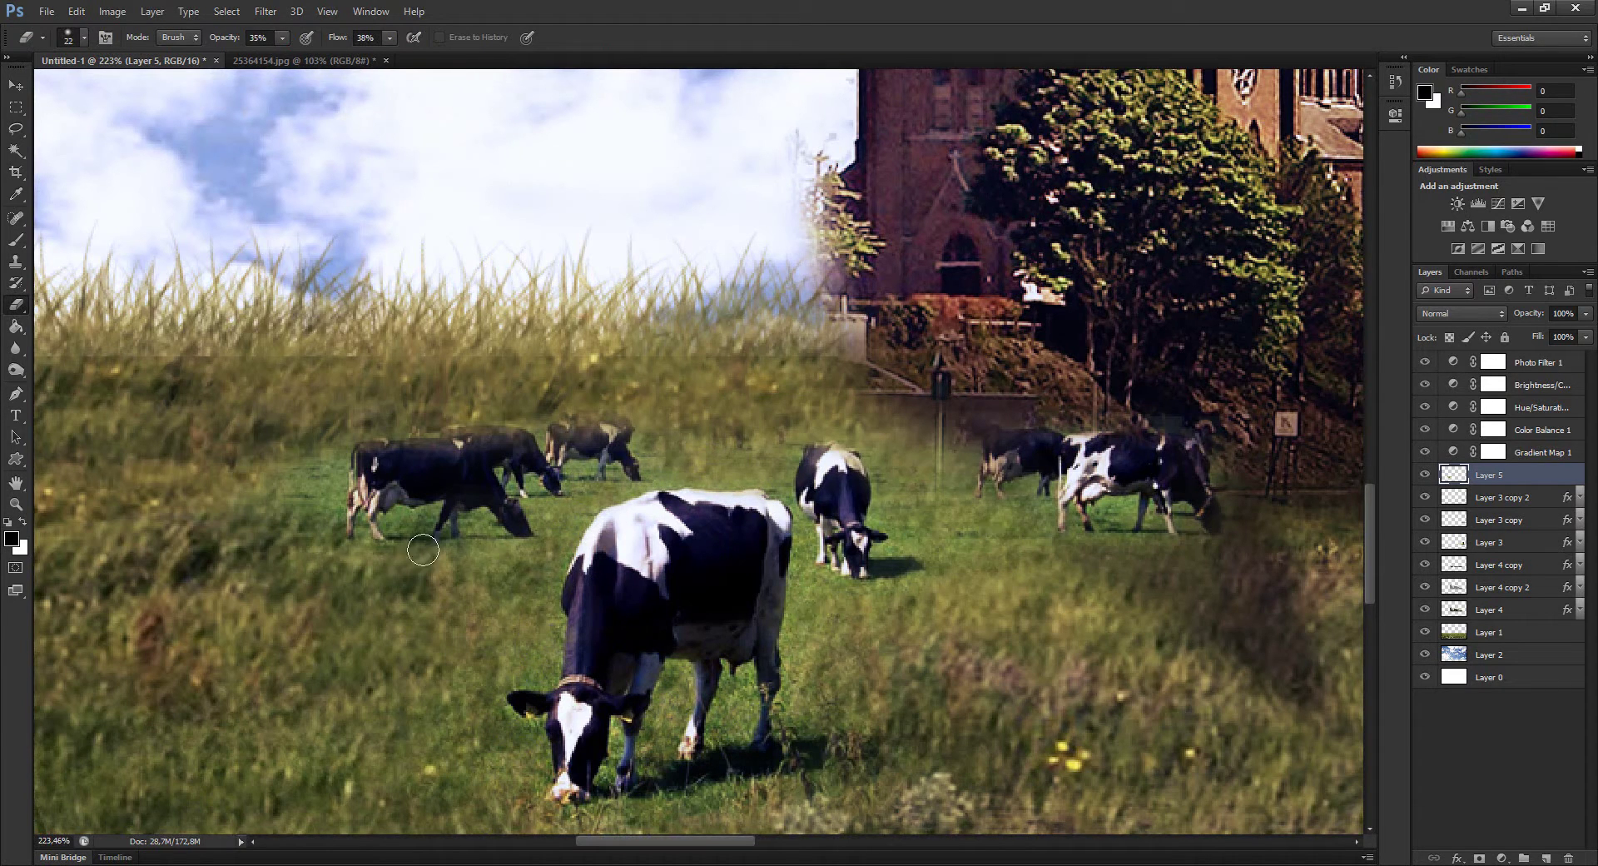
scroll(606, 633, down, 5)
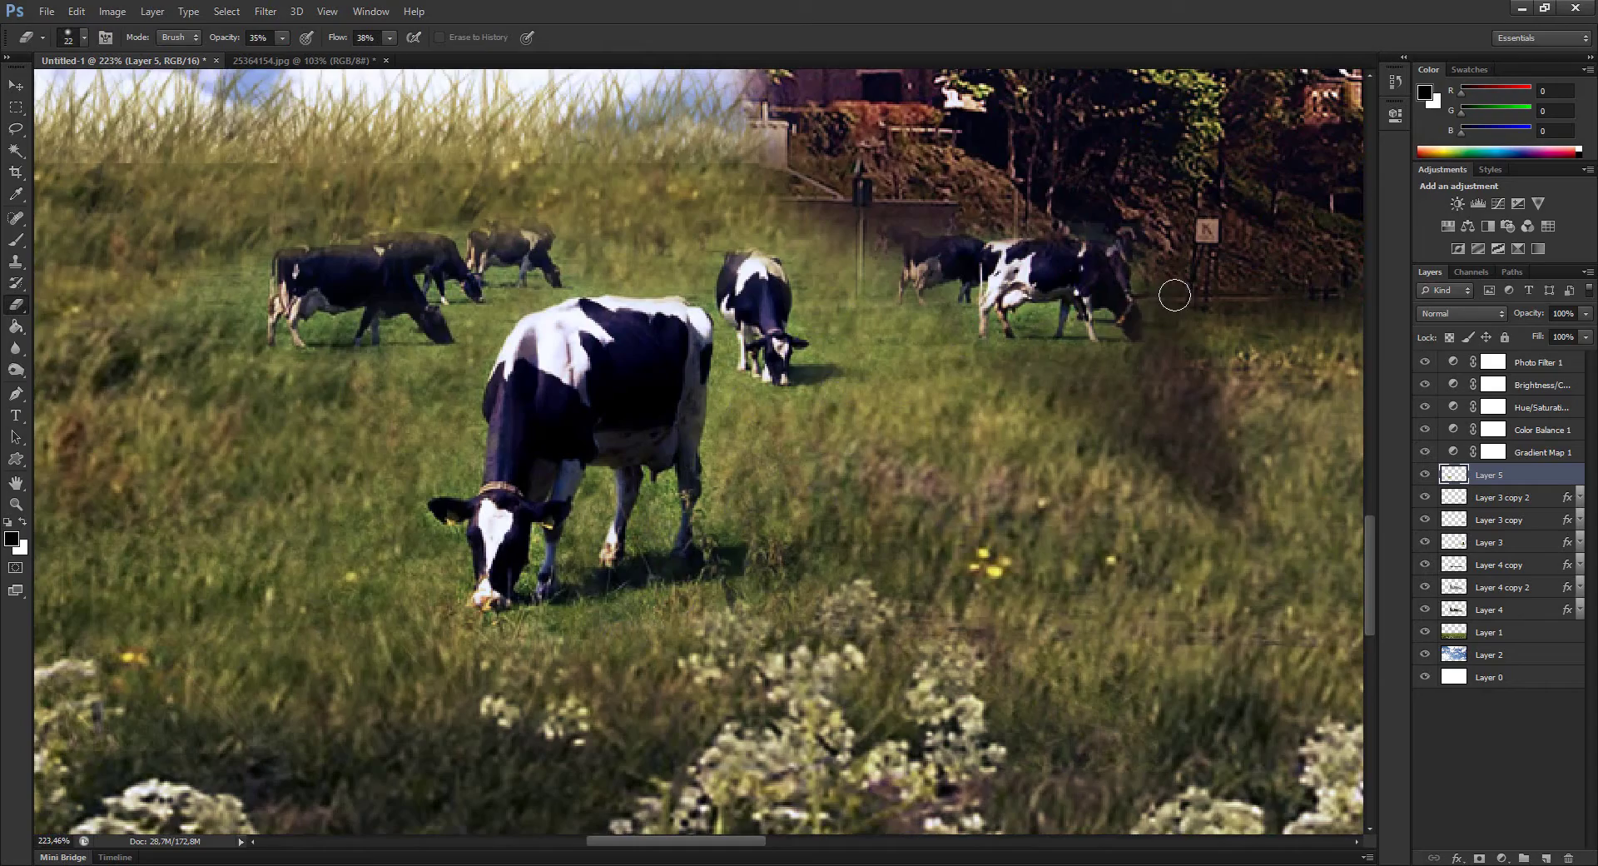
- Close the cow photo and flip the P1040862.JPG windmill photo horizontally
key(z)
drag(605, 485, 400, 491)
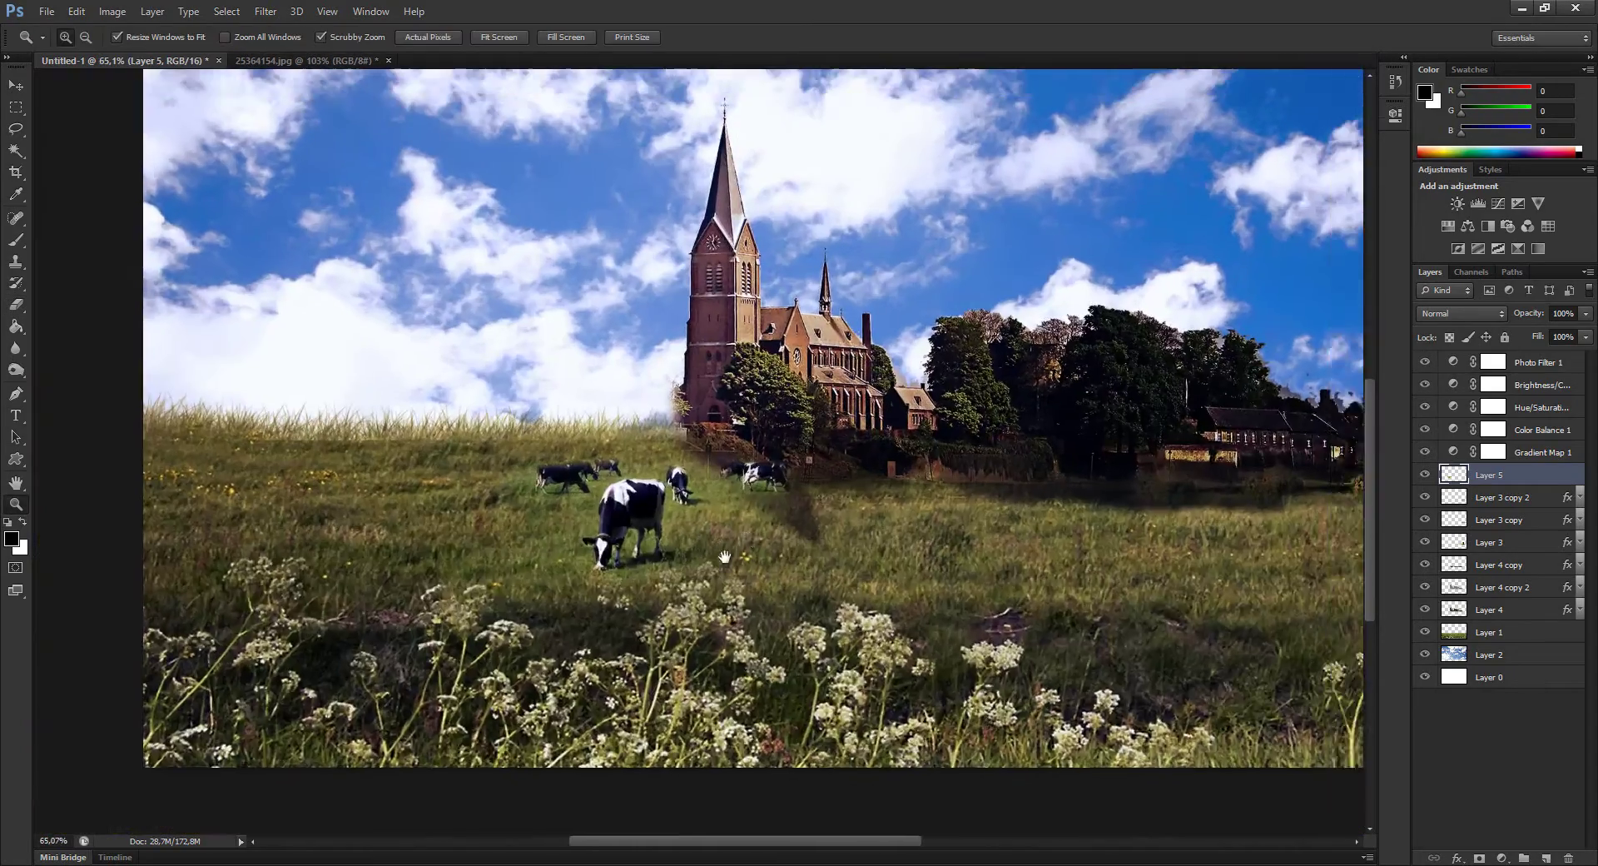
key(ctrl+Tab)
key(ctrl+w)
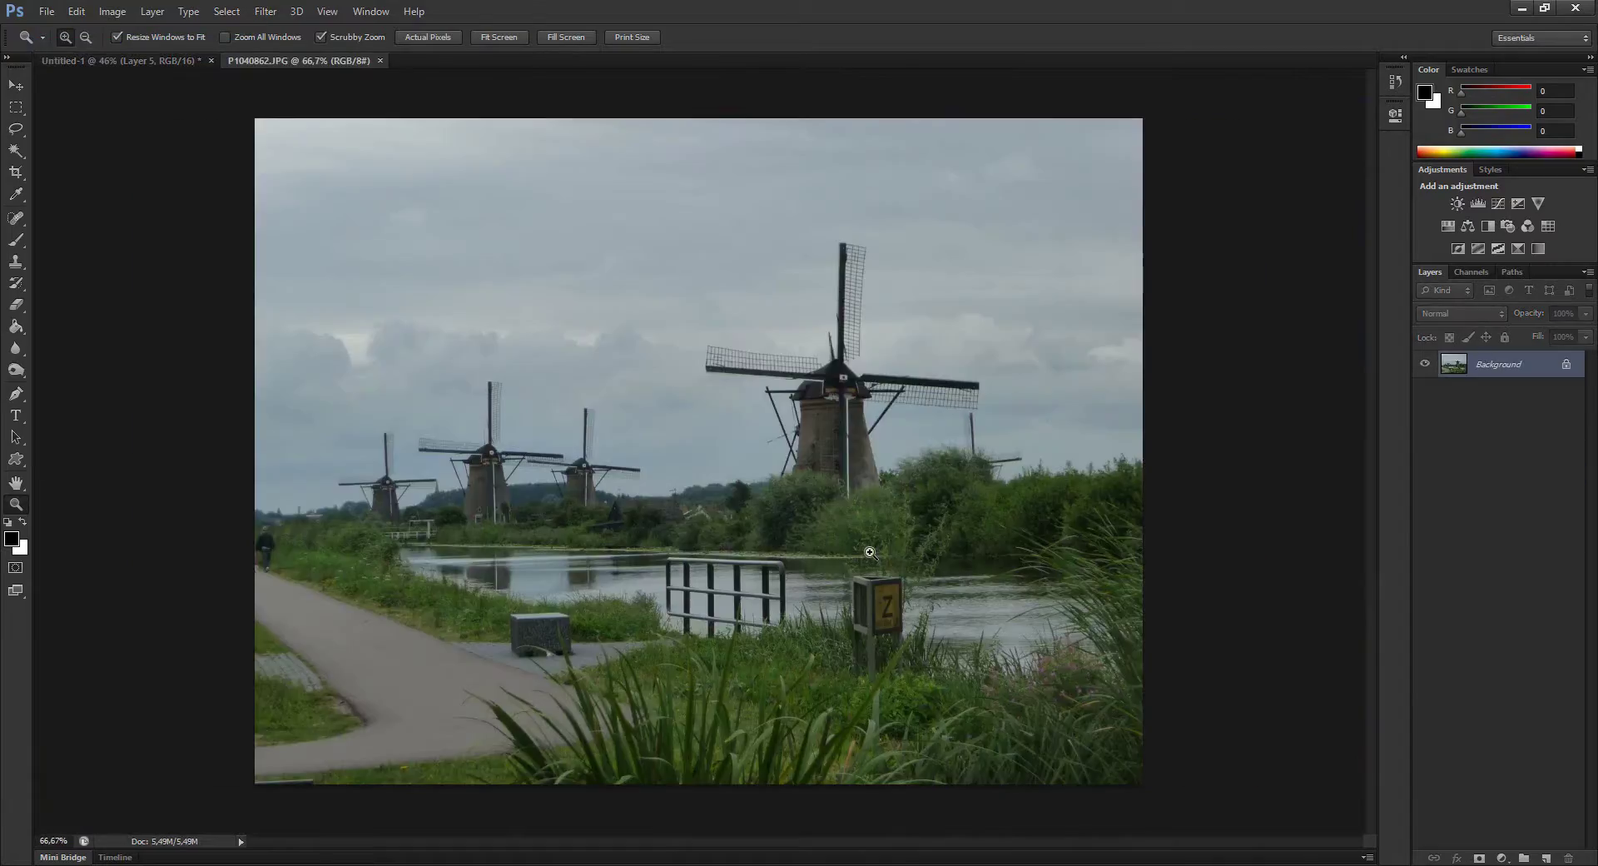
click(113, 11)
click(350, 233)
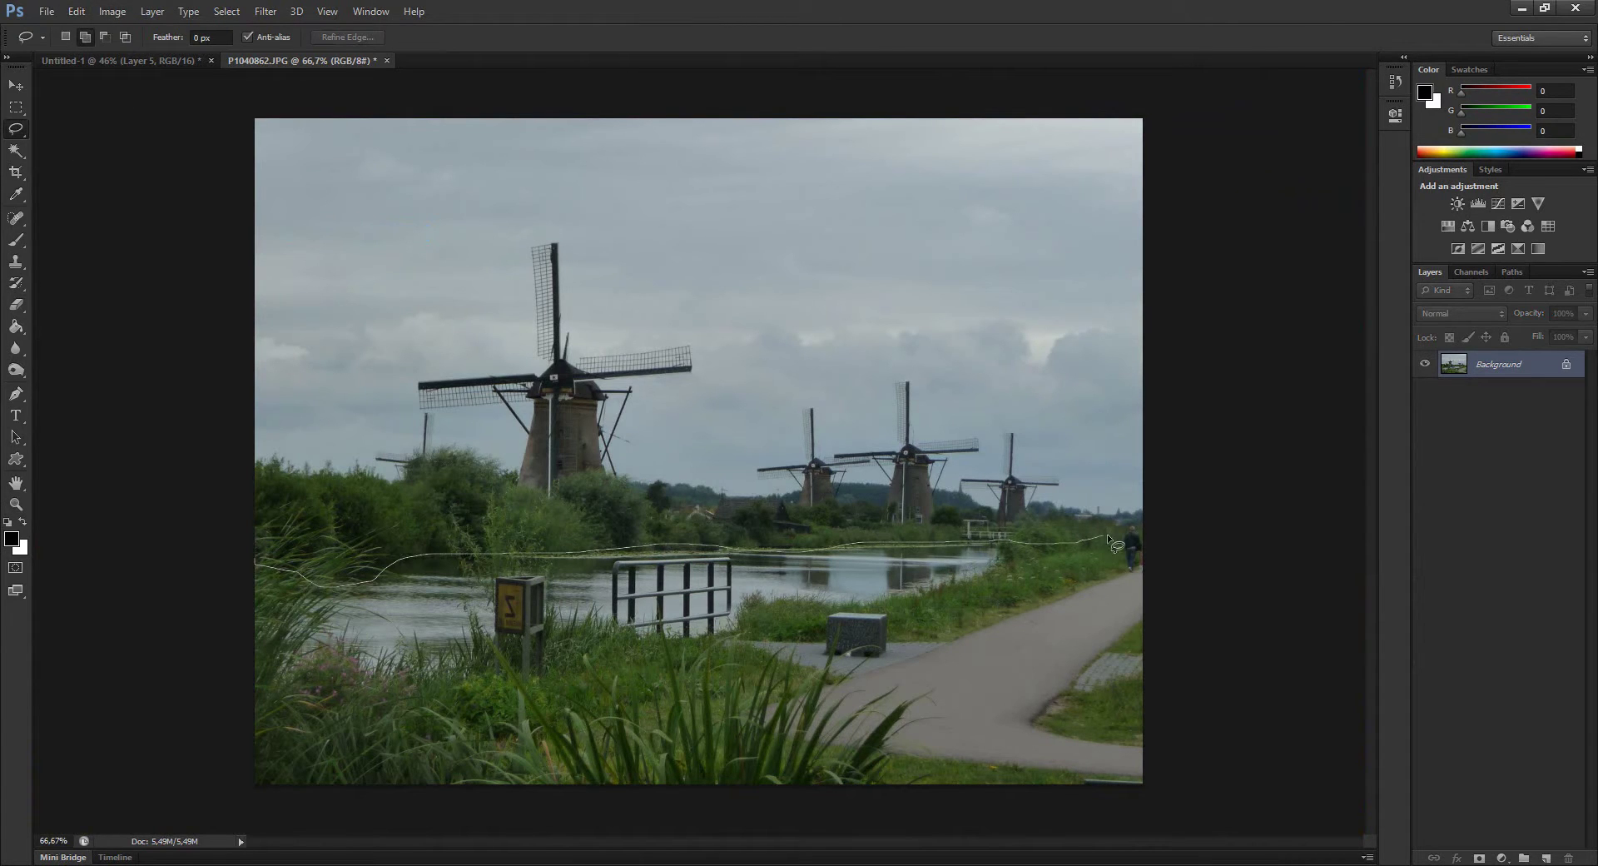
- Lasso the windmills with their sky and paste them into Untitled-1
drag(379, 325, 385, 317)
key(ctrl+c)
key(ctrl+Tab)
key(ctrl+v)
- Free Transform the windmill layer to fill the left horizon off the edge
key(ctrl+t)
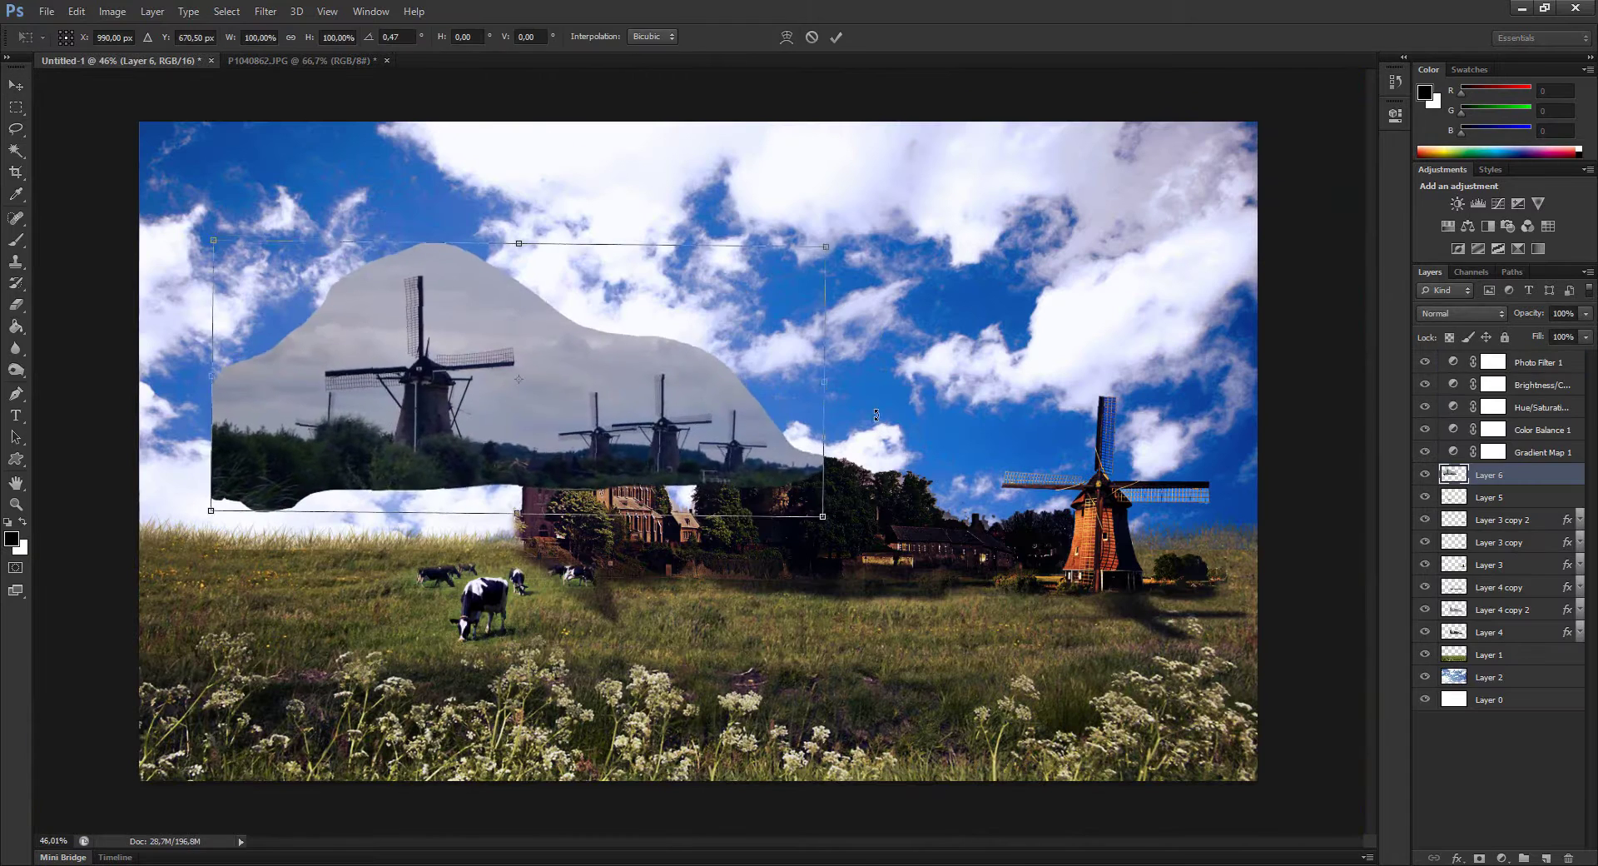
drag(775, 296, 733, 322)
drag(153, 278, 151, 216)
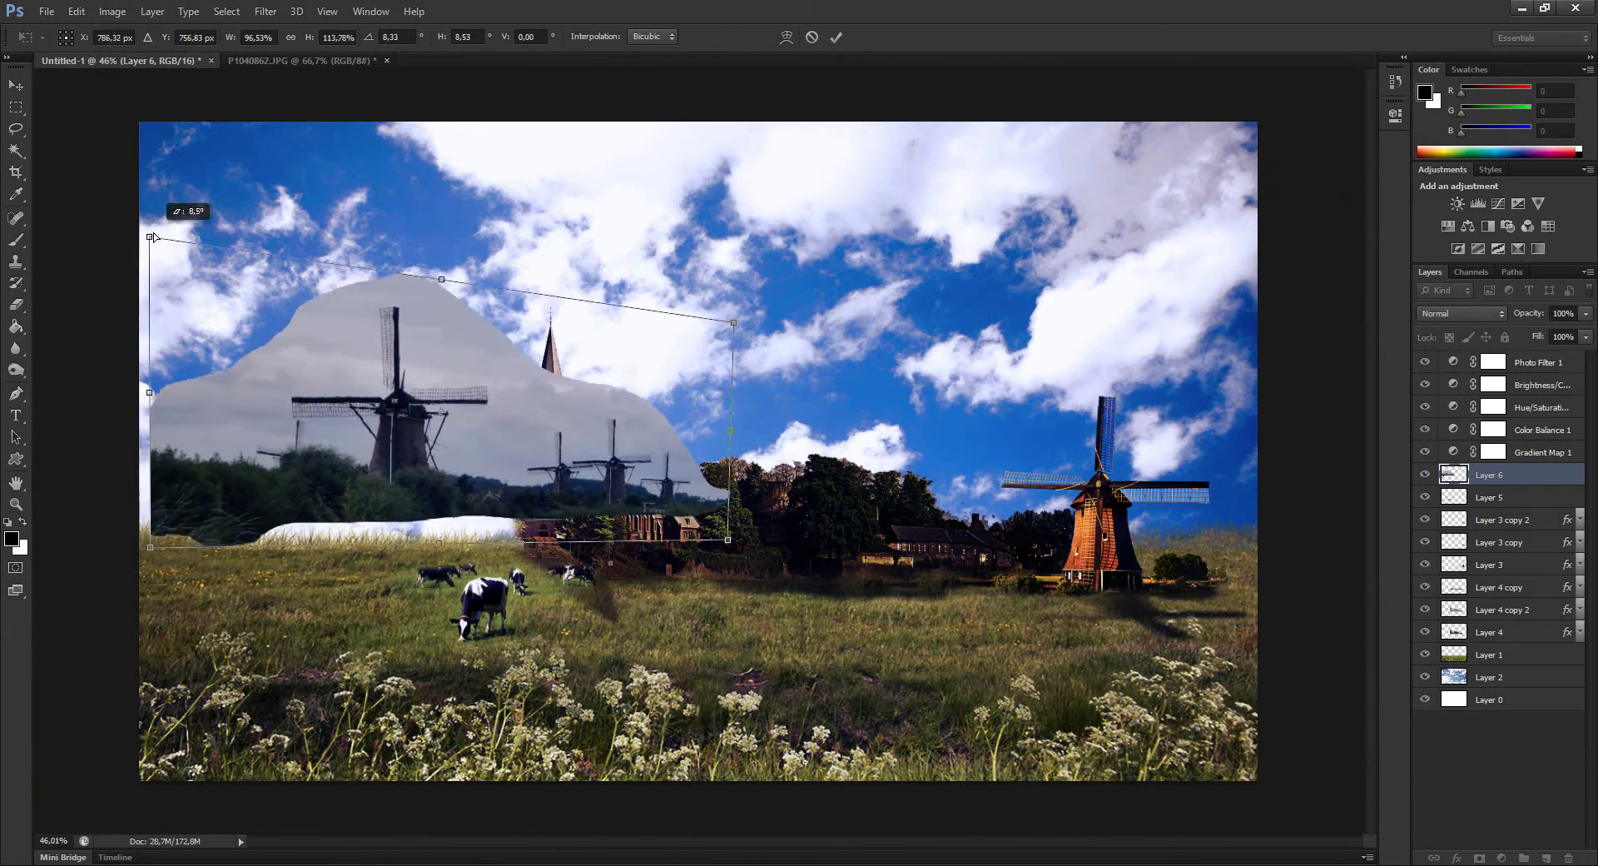
mouse_move(150, 547)
mouse_down()
mouse_move(141, 597)
mouse_move(50, 598)
mouse_up()
mouse_move(734, 323)
mouse_down()
mouse_move(525, 353)
mouse_move(525, 338)
mouse_up()
scroll(481, 452, up, 5)
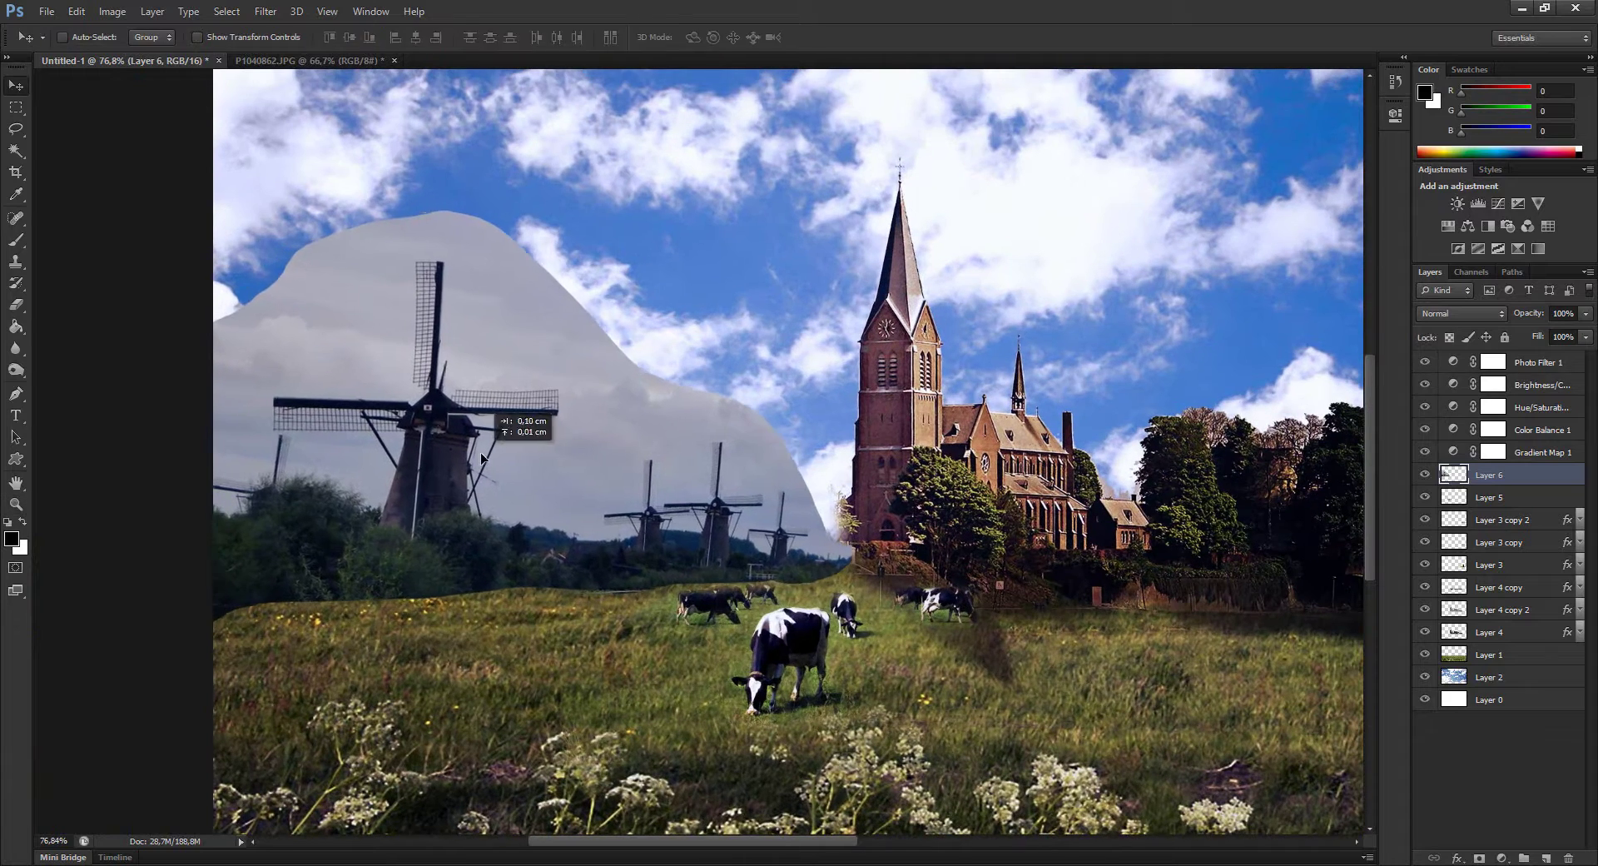
drag(774, 250, 820, 224)
drag(572, 449, 679, 419)
key(Return)
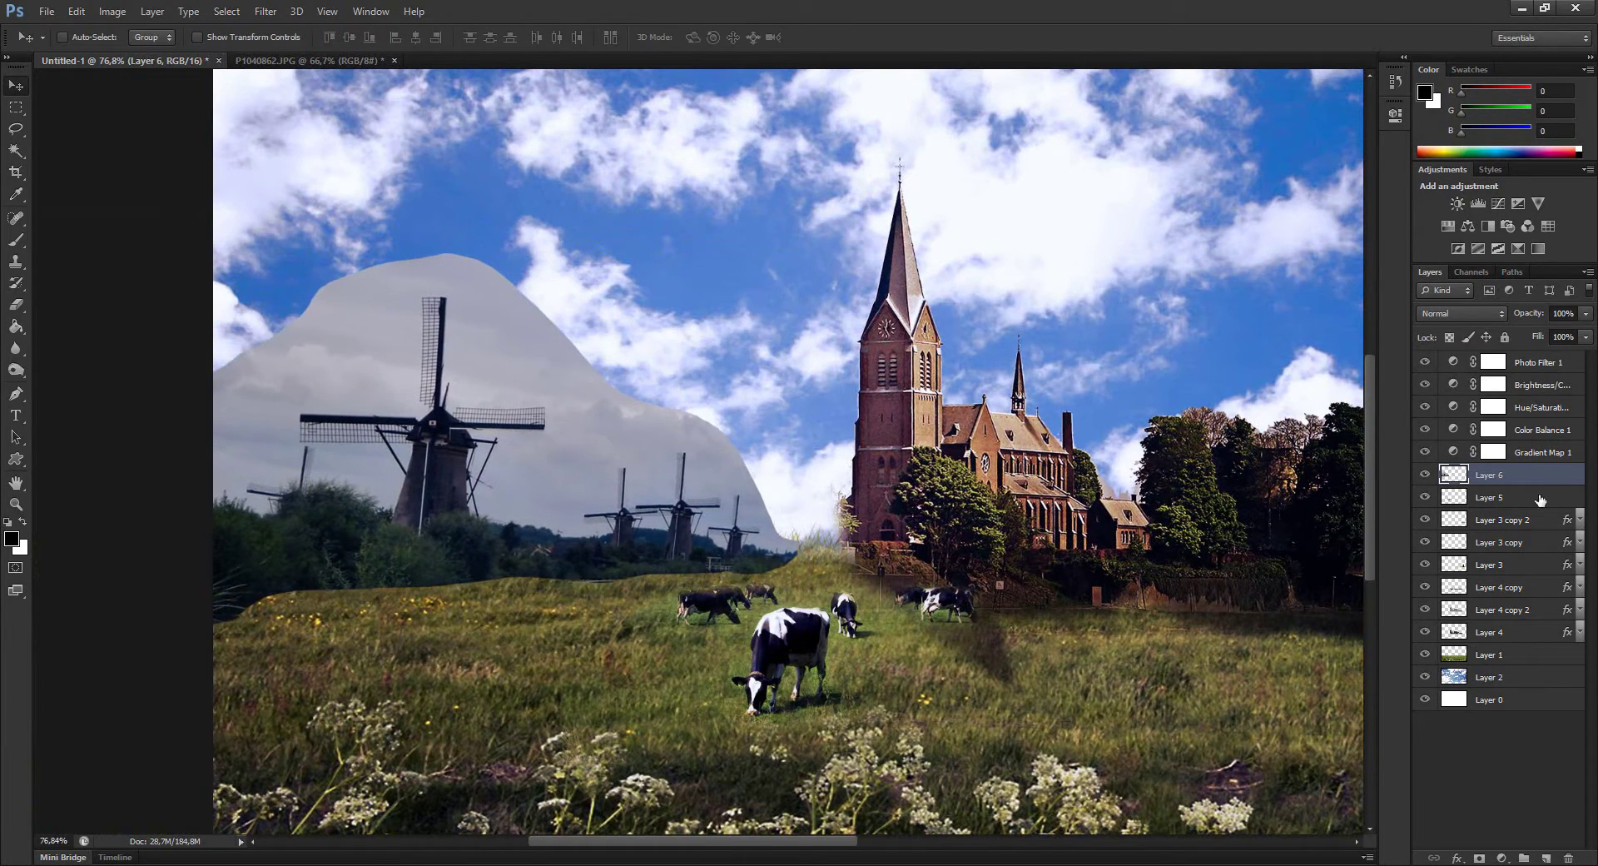
key(ctrl+l)
- Brighten the Layer 6 windmills with Levels and raise their saturation to +13
drag(1368, 209, 1317, 209)
key(Return)
key(ctrl+u)
drag(741, 226, 754, 236)
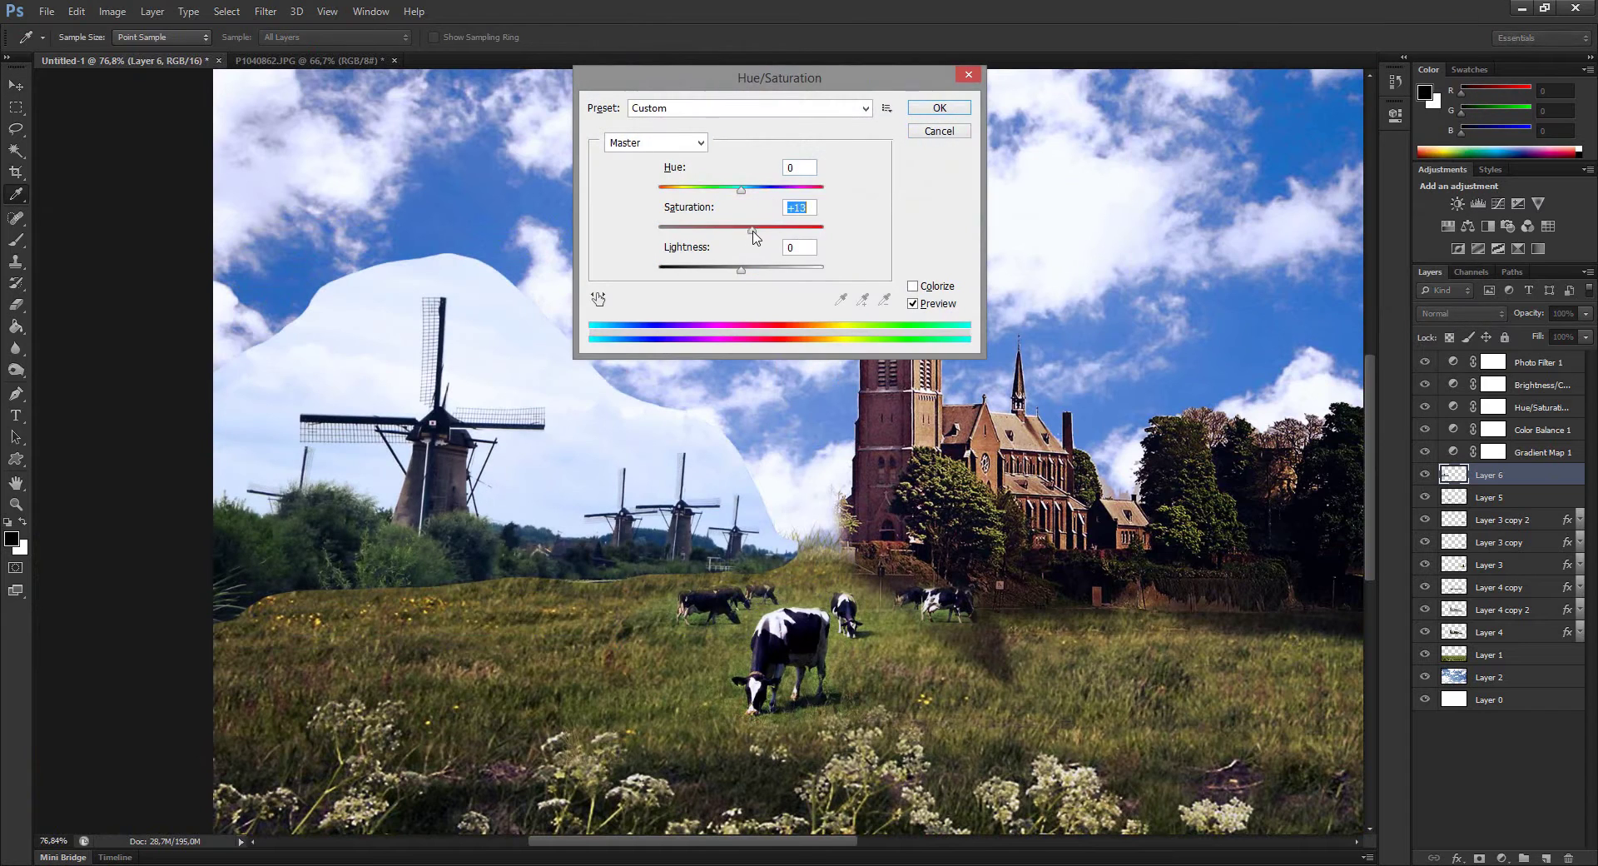
click(931, 109)
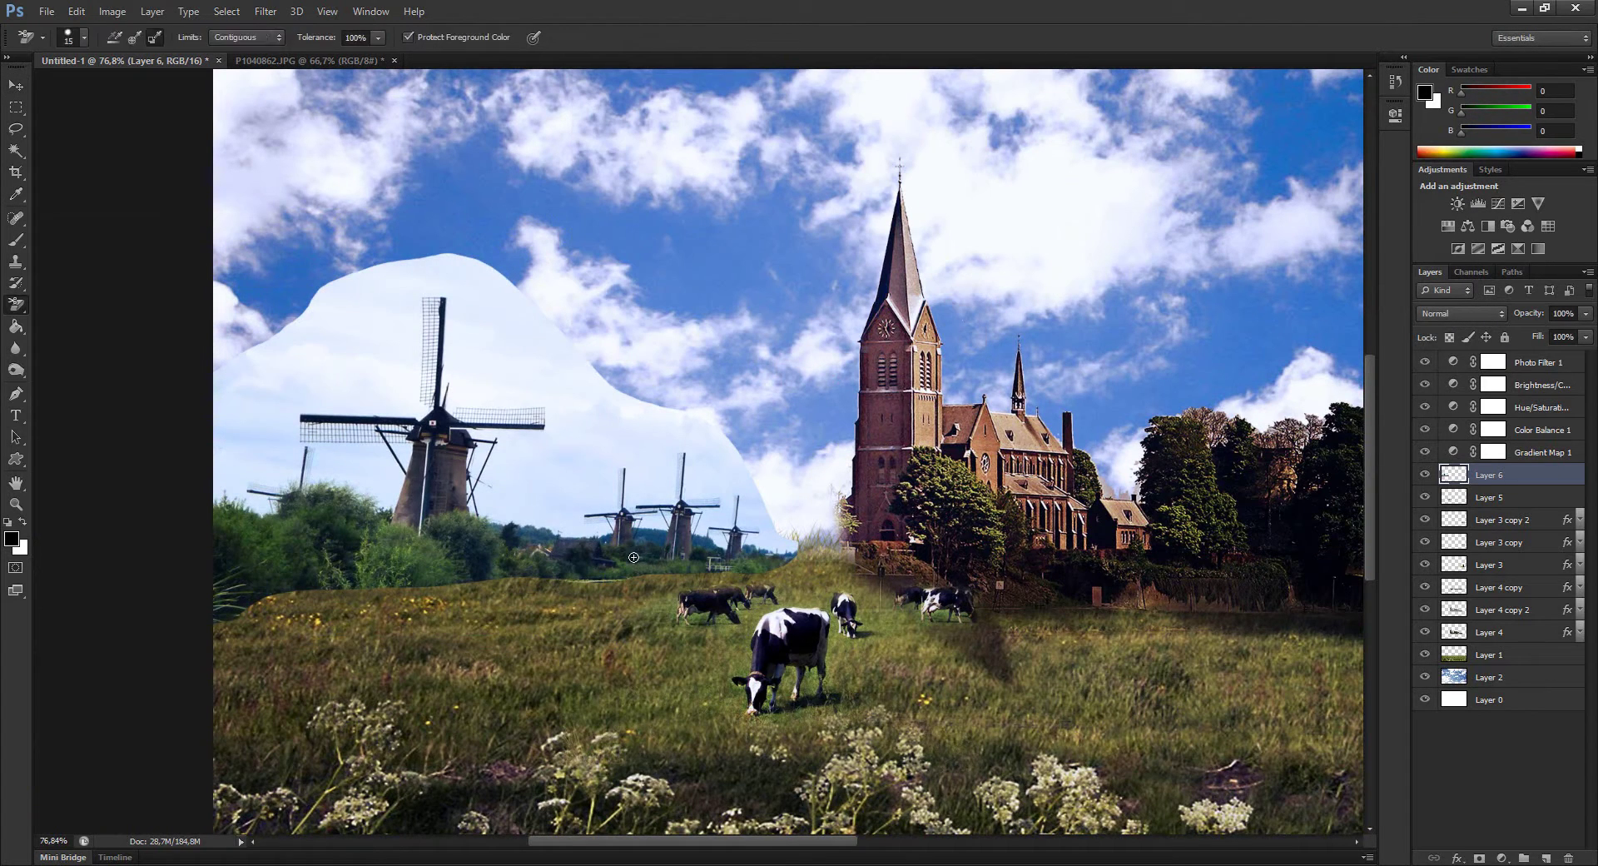
- Magic-erase the windmills' white sky and set up a soft eraser brush for the edges
key(shift+e)
click(565, 511)
click(264, 476)
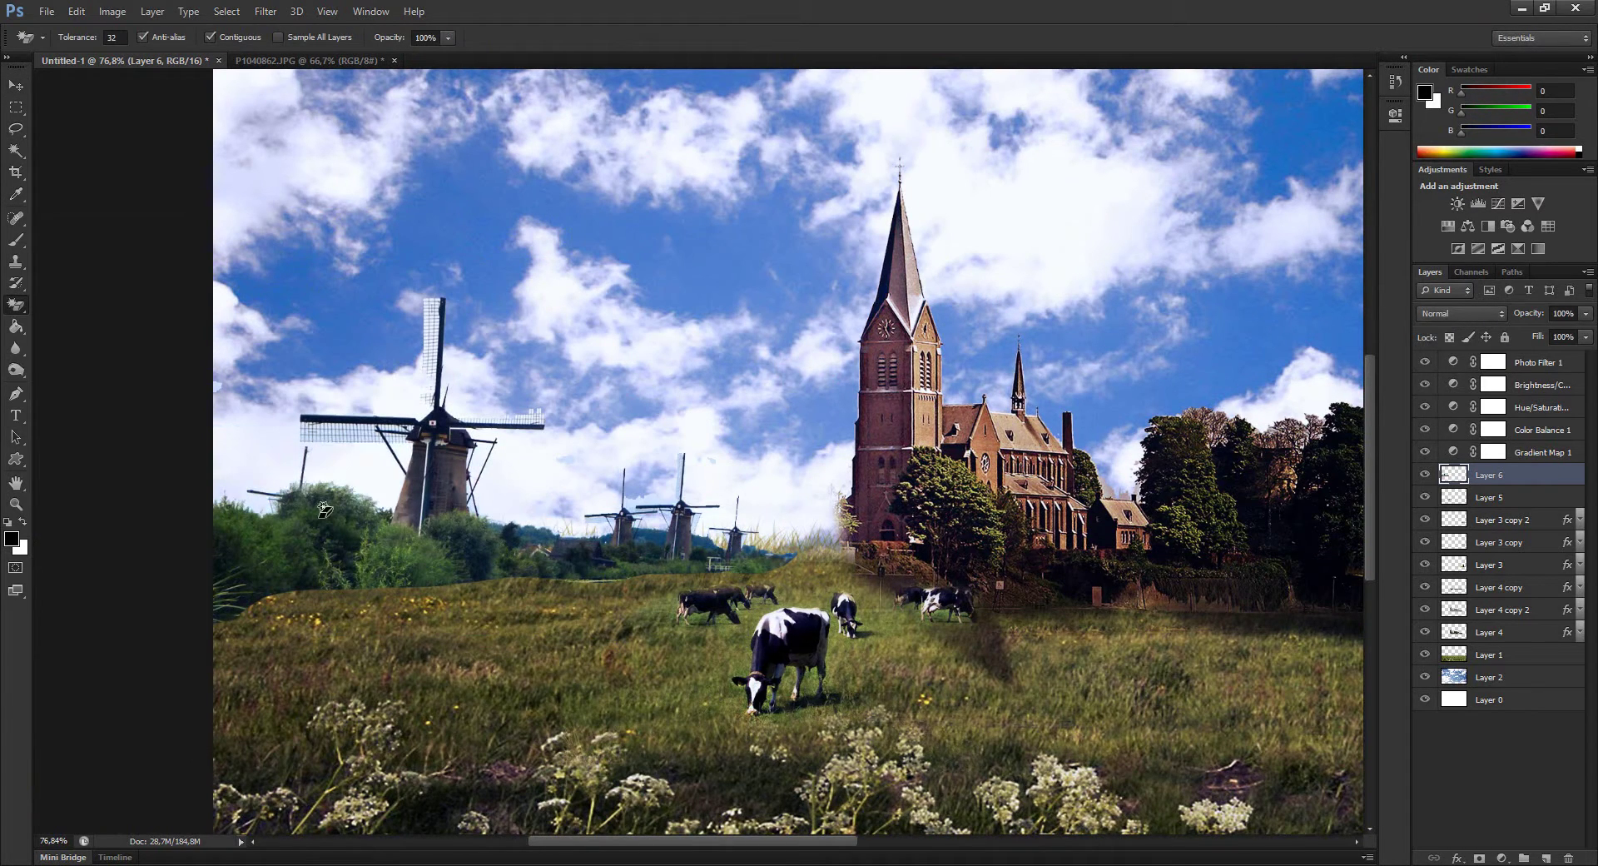
scroll(820, 595, up, 3)
key(shift+e)
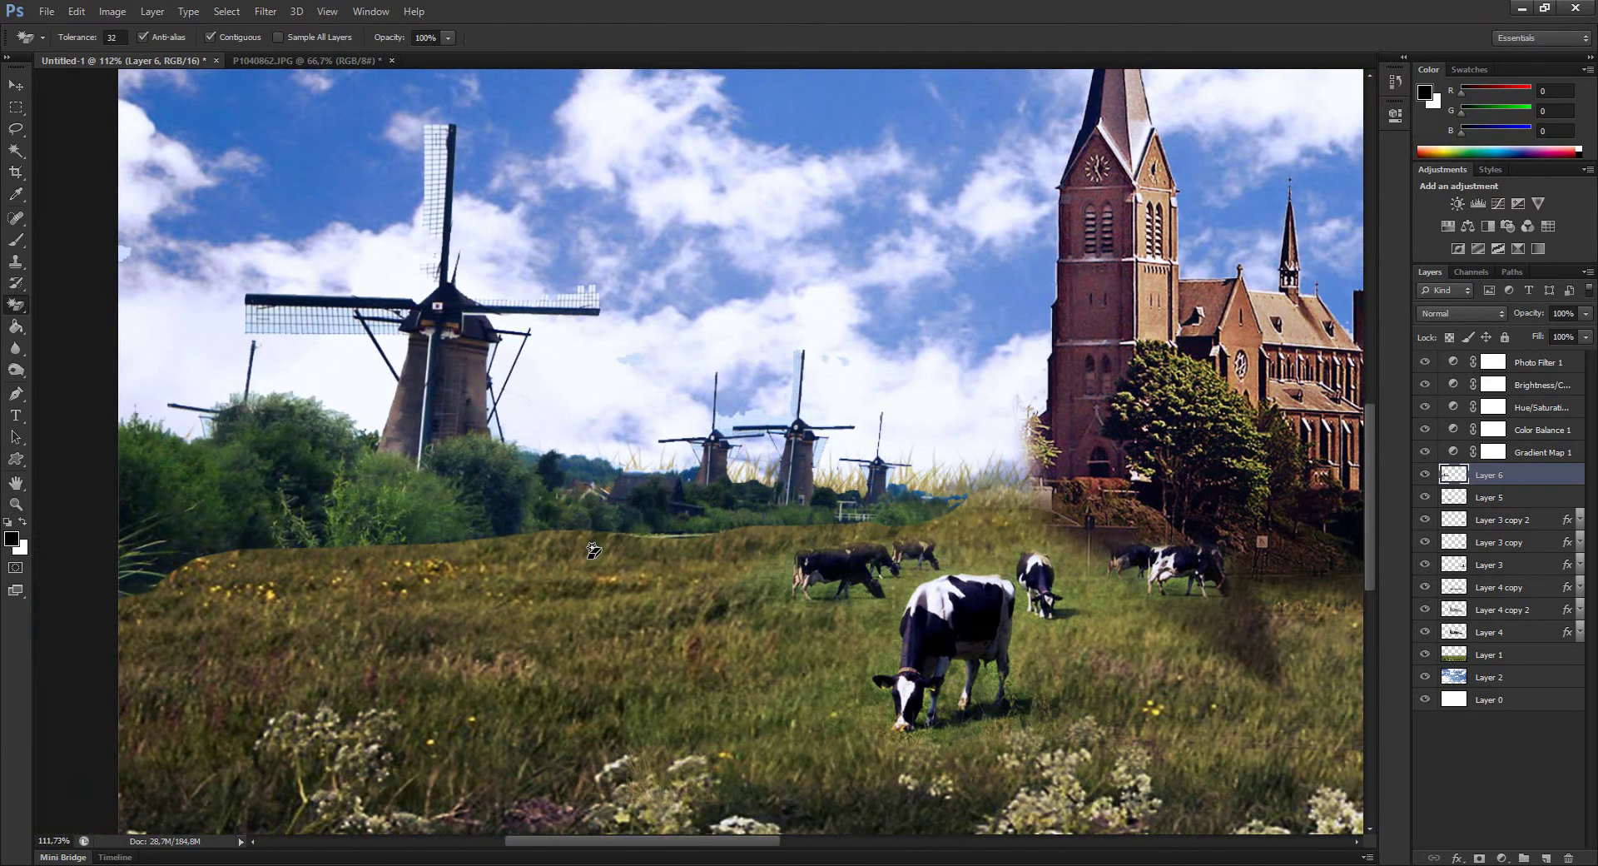
right_click(591, 493)
click(504, 554)
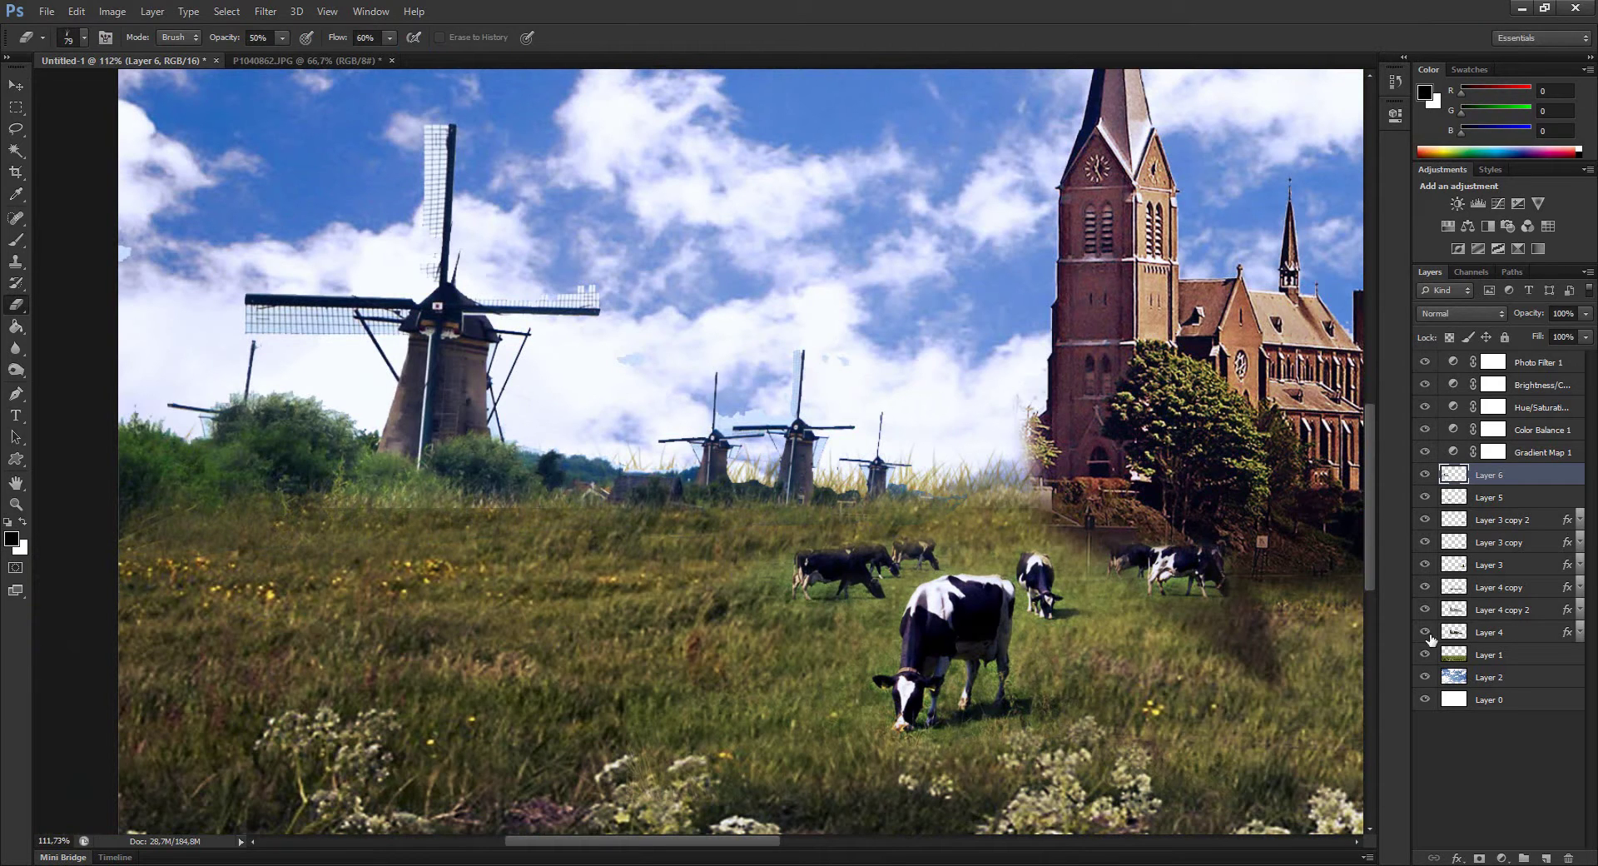
- Make Layer 1 active and set up the Clone Stamp brush size
click(1490, 654)
key(s)
right_click(498, 490)
click(487, 574)
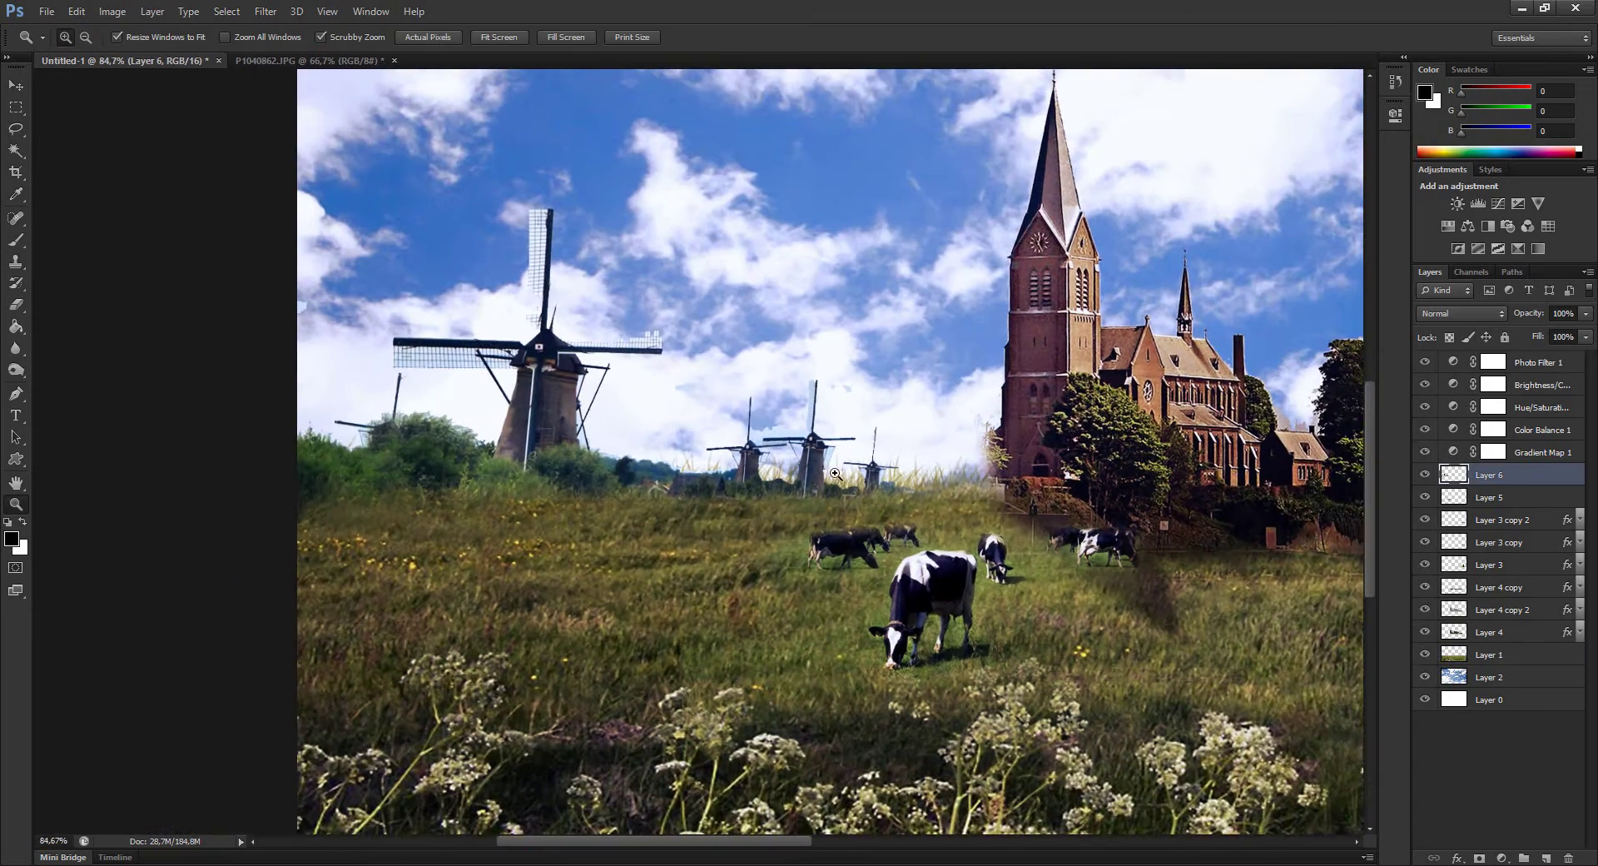
- Make a black copy of the windmills, then flip and skew it into a shadow across the meadow
drag(687, 277, 662, 274)
key(Return)
key(ctrl+t)
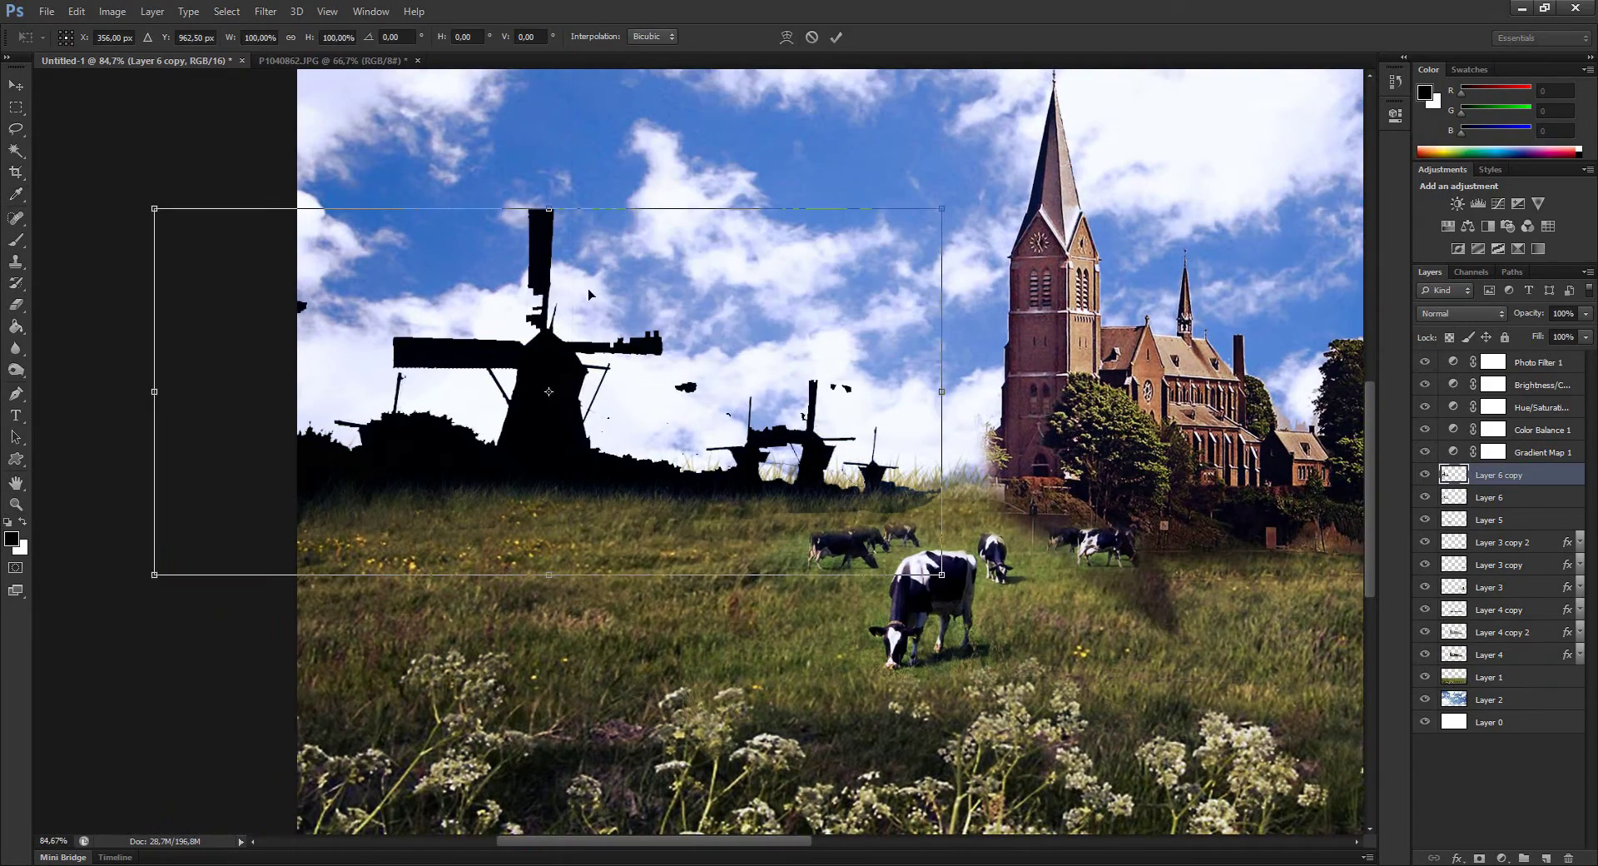
right_click(574, 304)
click(616, 576)
drag(548, 390, 548, 578)
drag(549, 761, 701, 617)
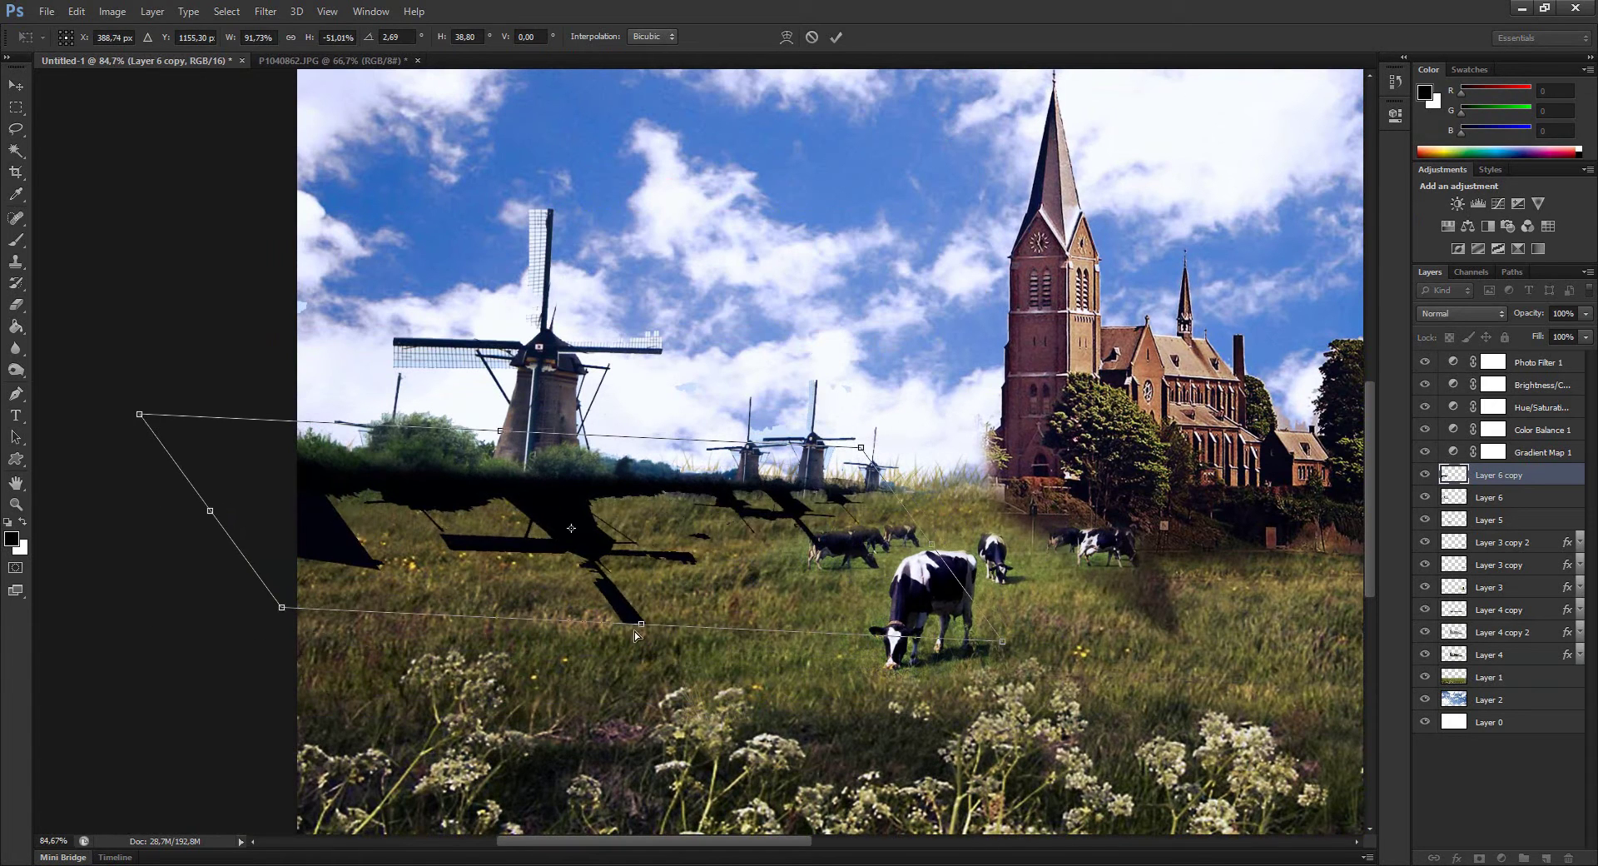
drag(701, 618, 964, 543)
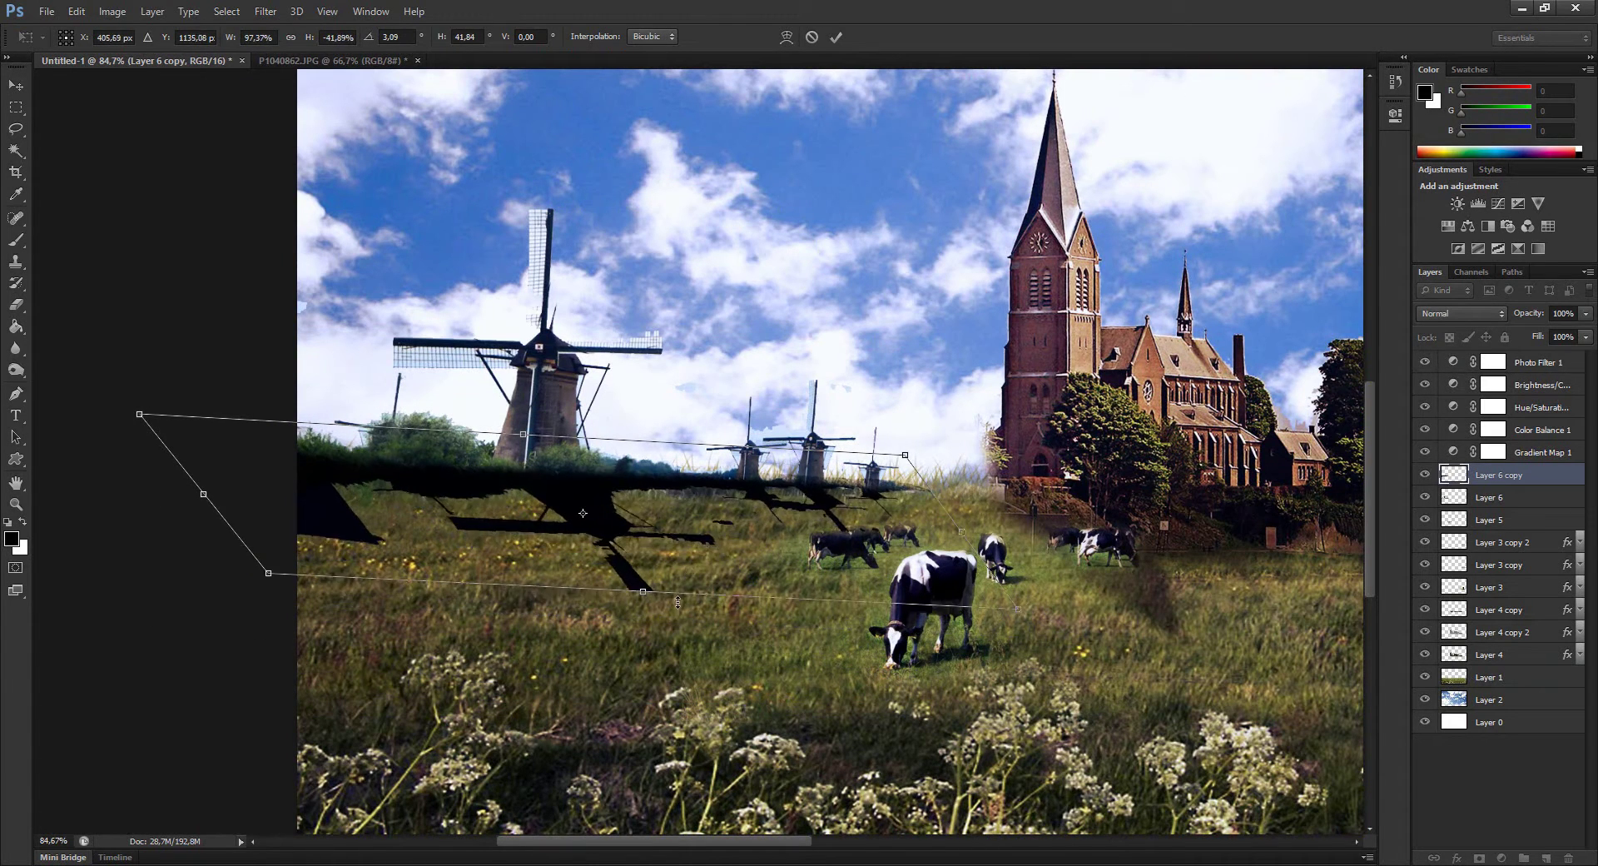
- Apply the shadow transform, soften it with Gaussian Blur and lower its opacity to 74%
key(Return)
click(265, 12)
click(316, 174)
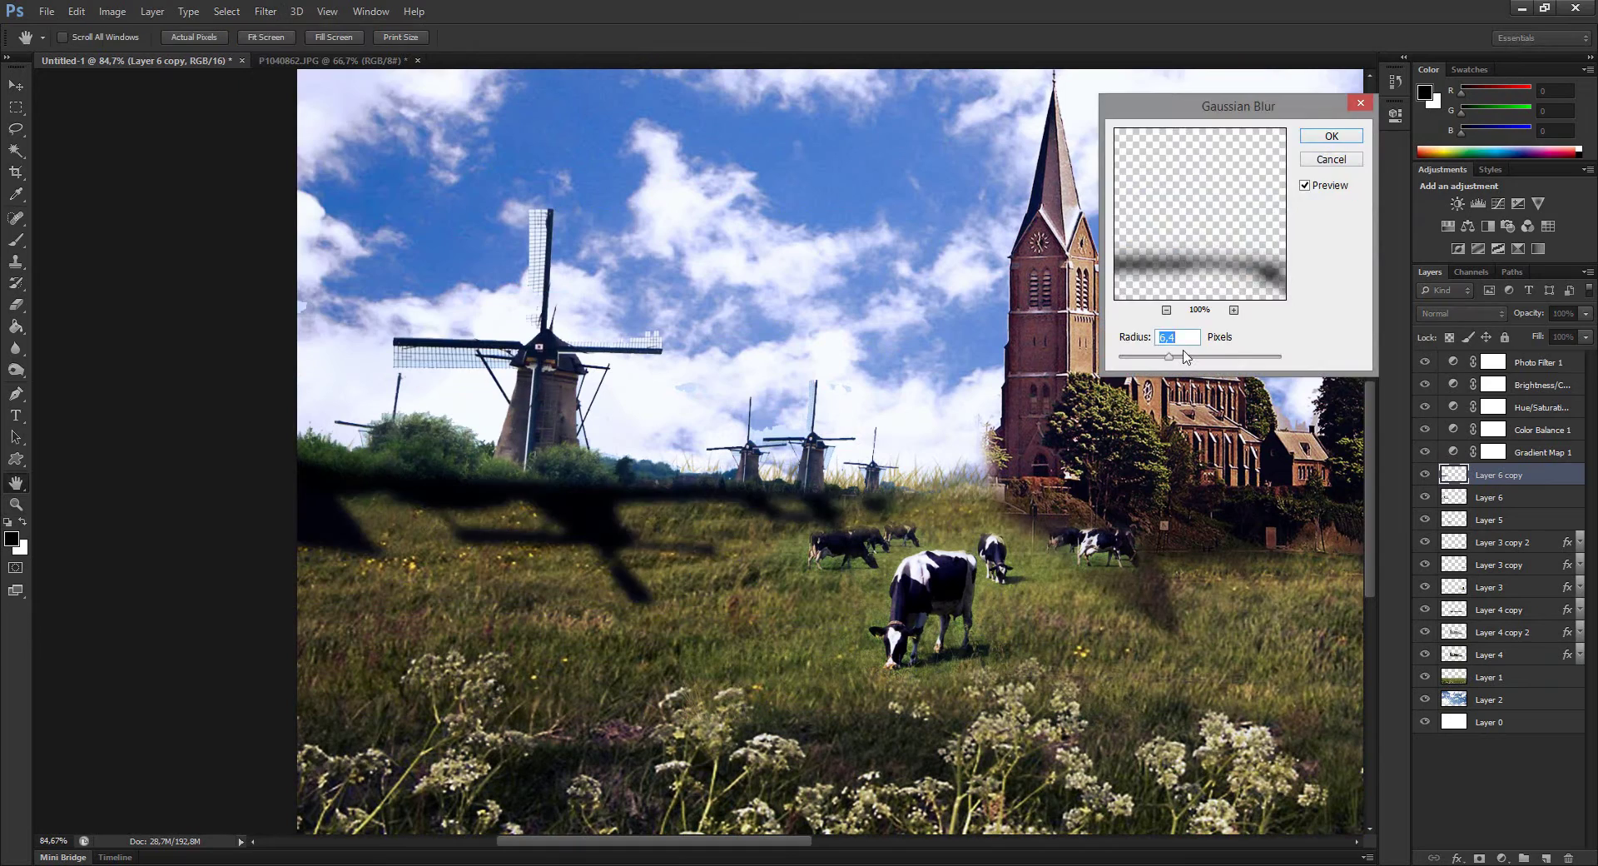
key(Return)
drag(1544, 313, 1536, 316)
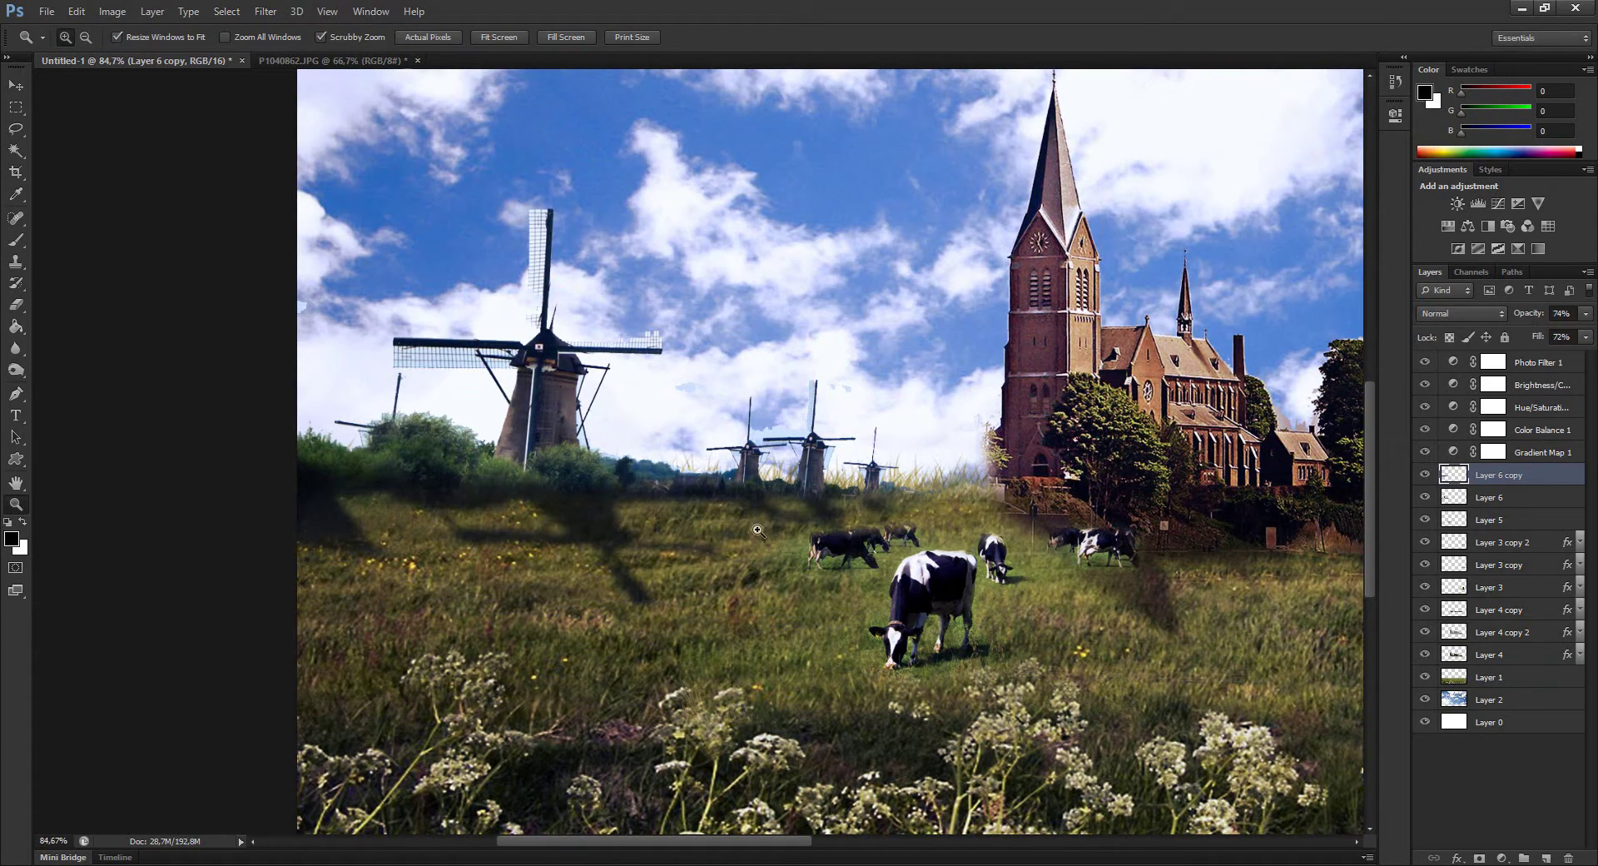
- Size the eraser brush, then zoom out to view the whole composition
key(e)
right_click(442, 525)
key(Return)
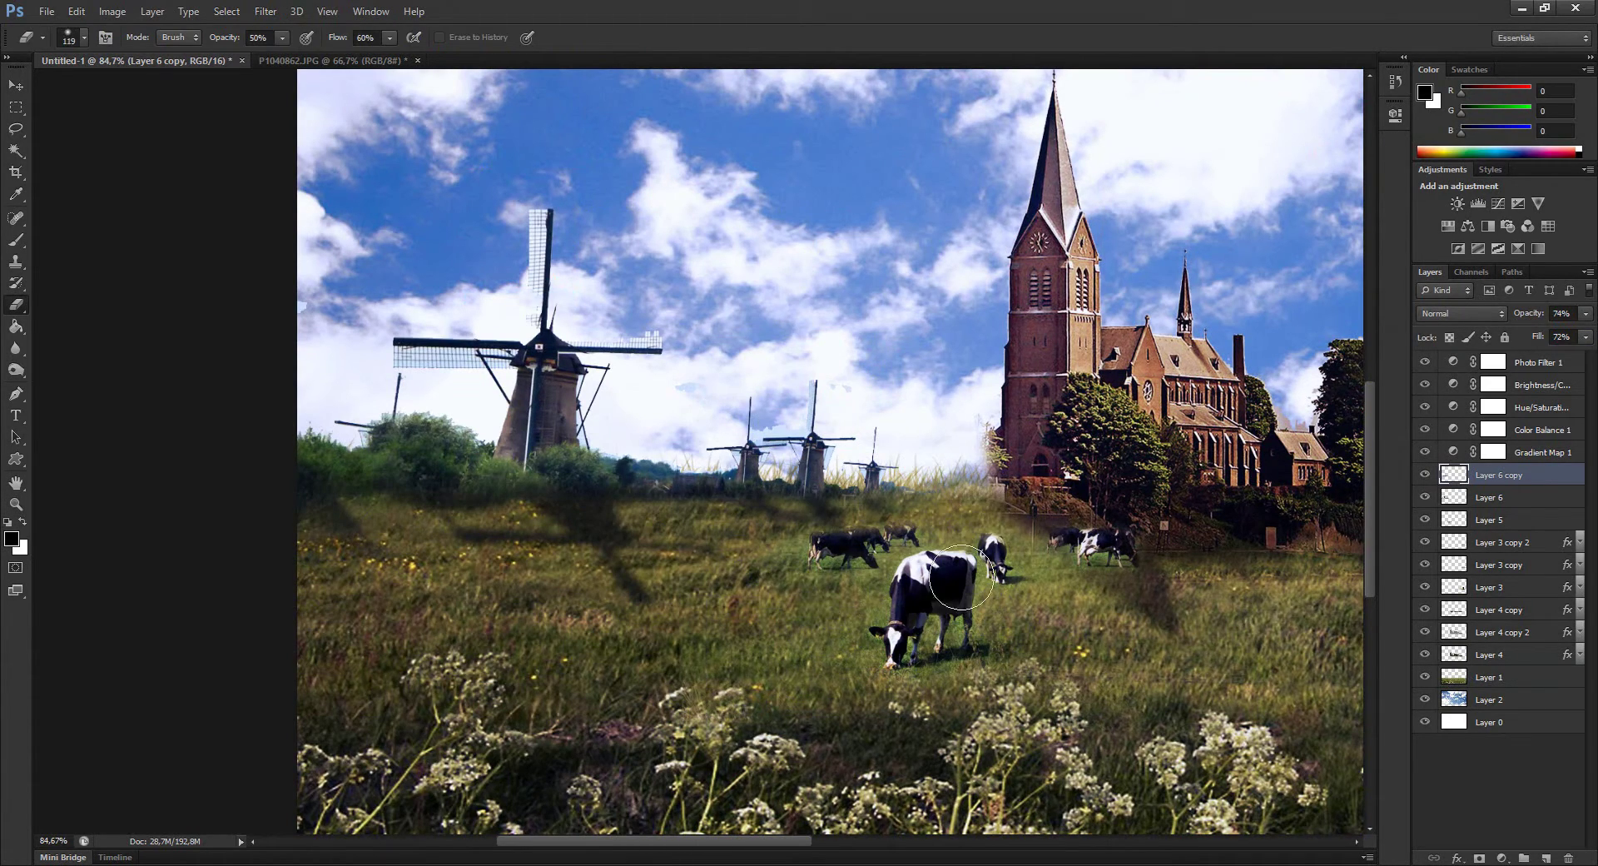
key(z)
drag(962, 576, 926, 481)
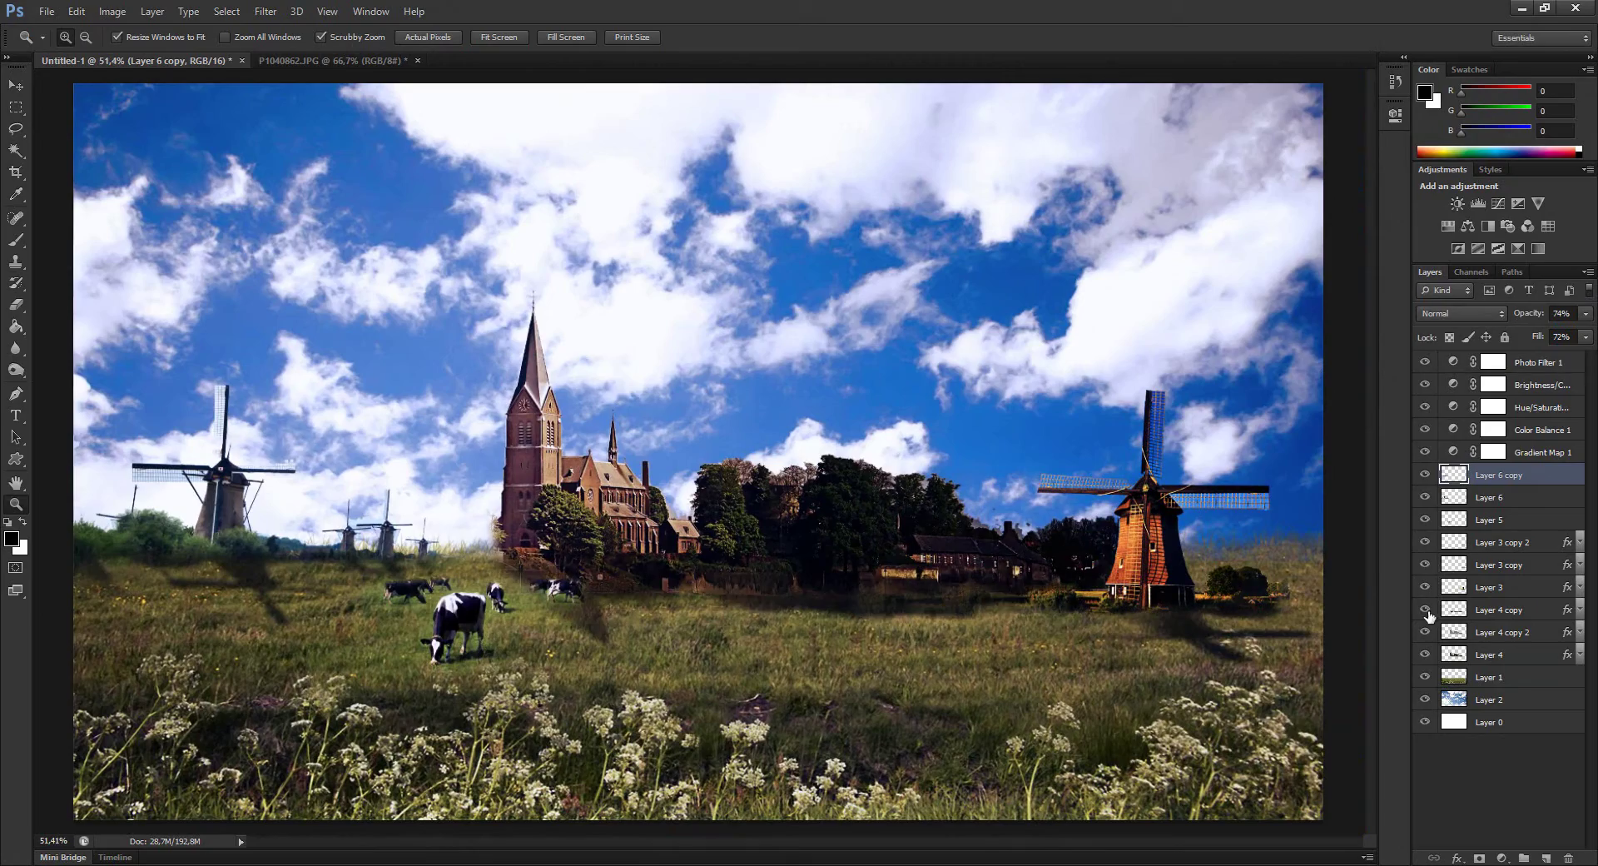
drag(778, 562, 826, 557)
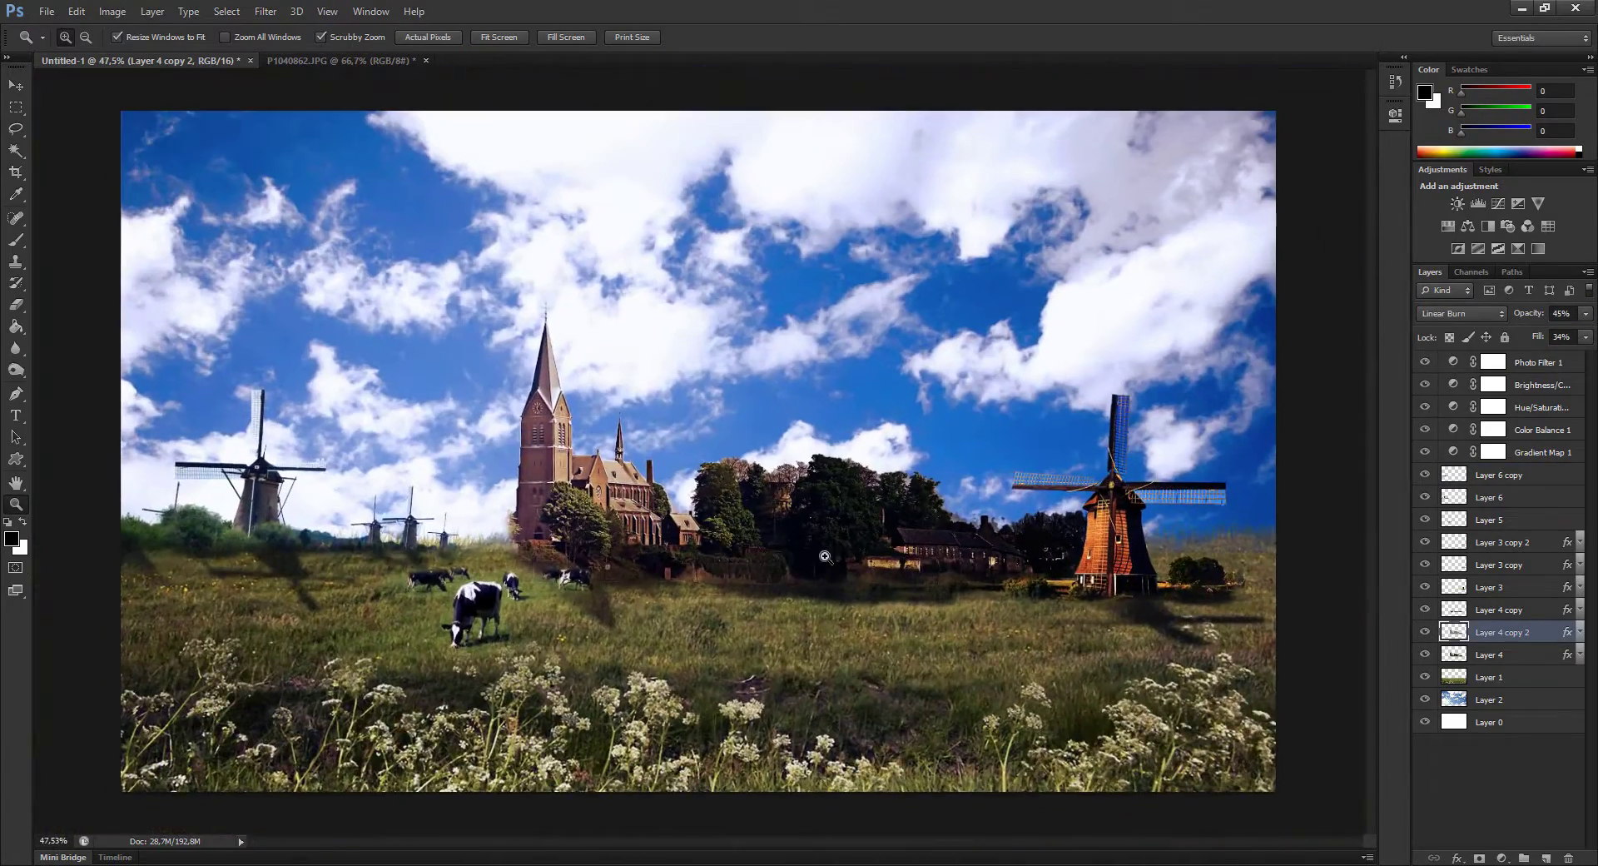
- Close P1040862.JPG, open the coat-of-arms image and magic-erase its white background
click(370, 61)
key(ctrl+w)
click(46, 11)
click(52, 49)
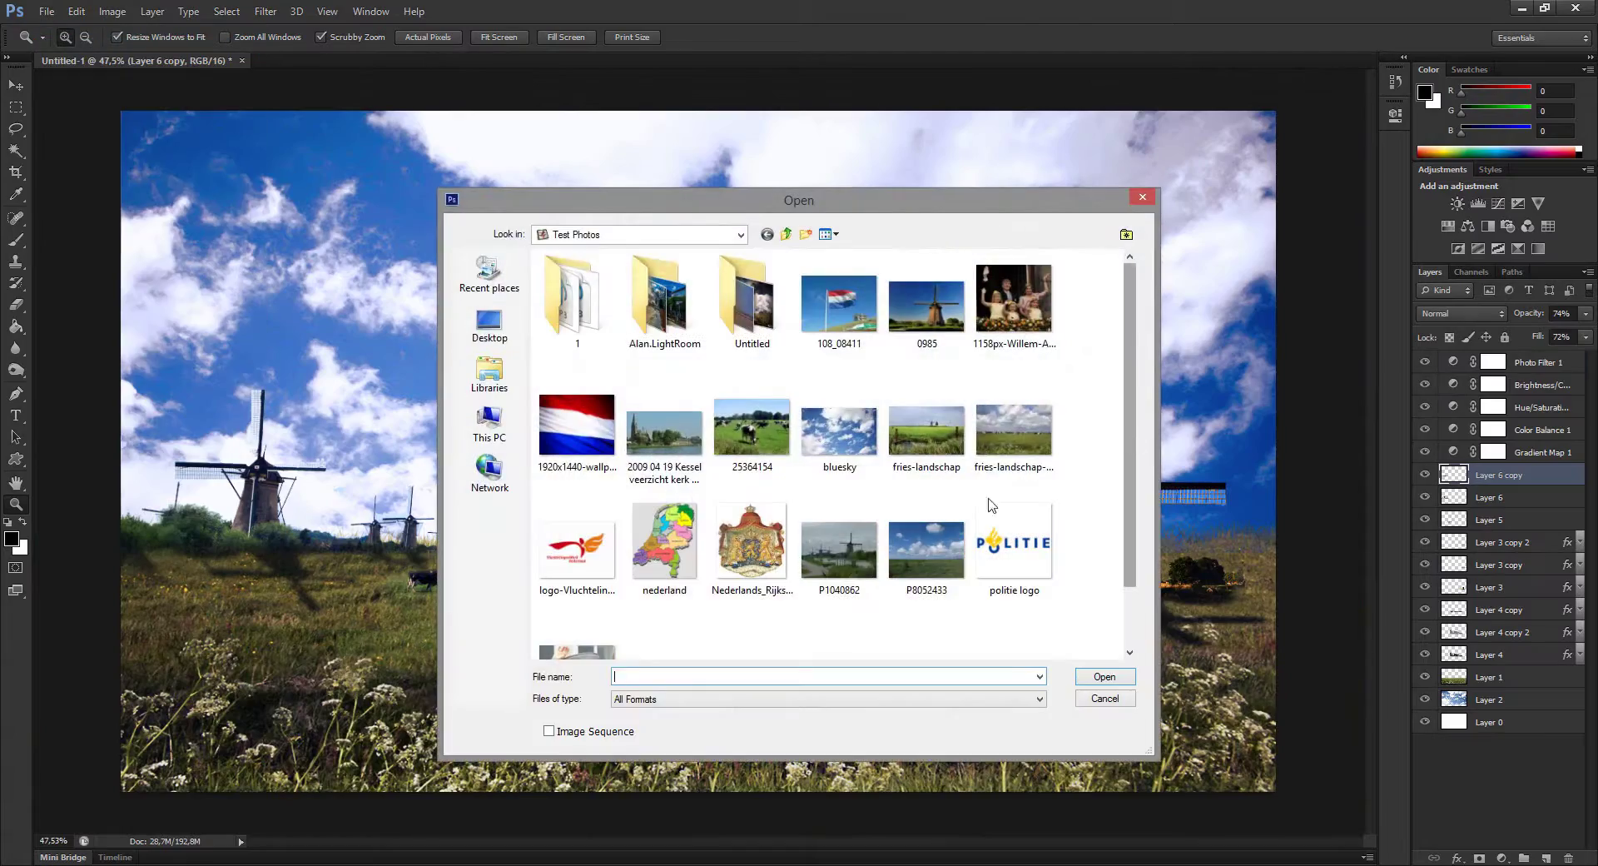
double_click(765, 556)
key(e)
click(720, 678)
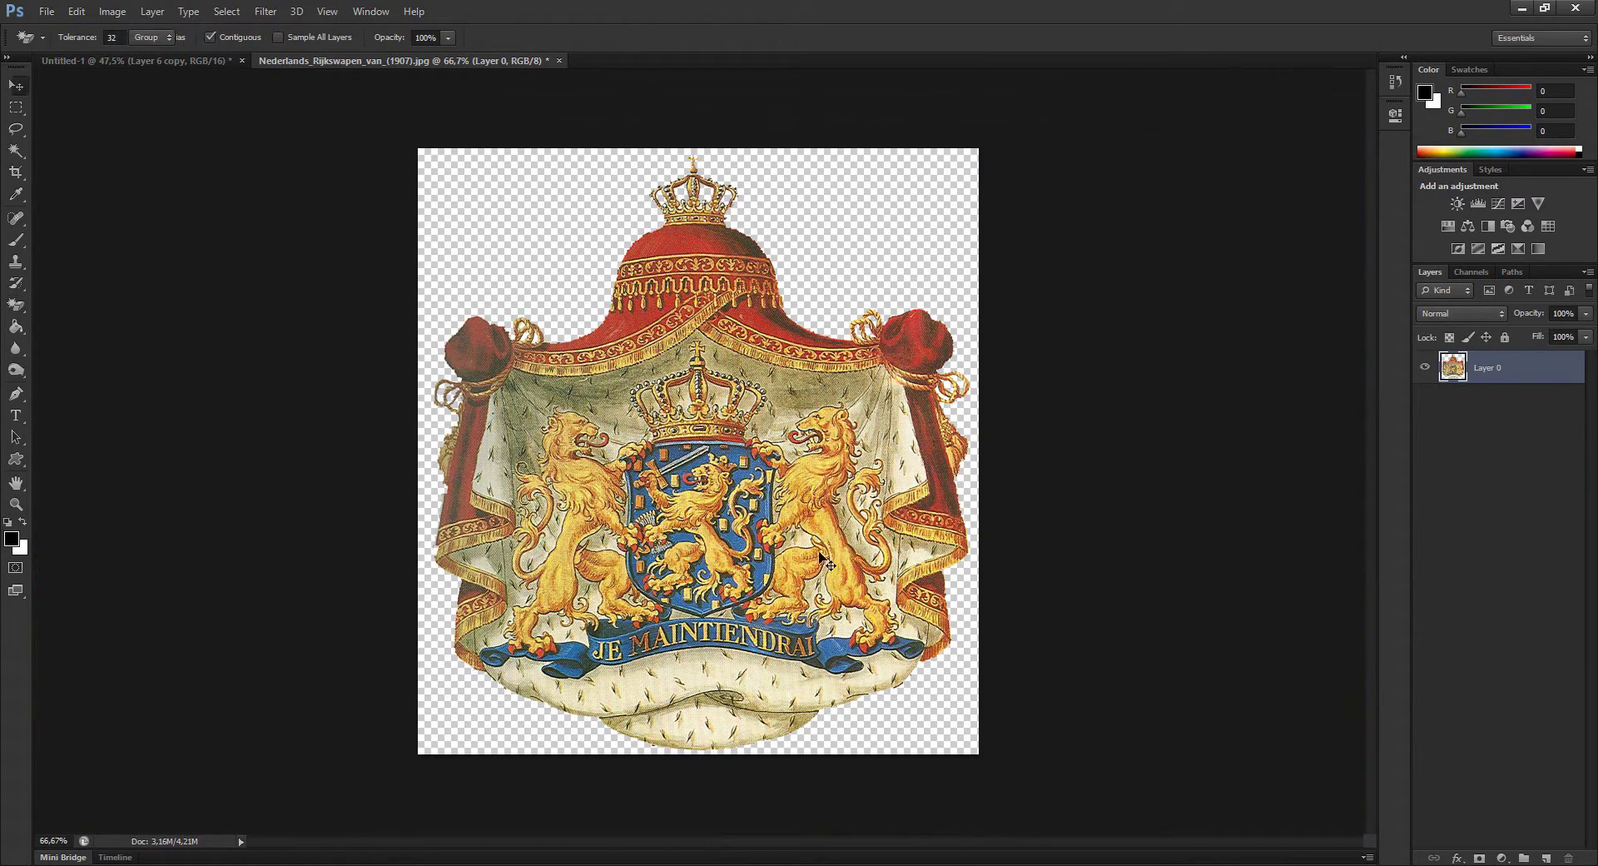
- Paste the coat of arms into the composite and scale it down to about 73% above the windmill
key(ctrl+a)
key(ctrl+c)
key(ctrl+Tab)
key(ctrl+v)
key(ctrl+t)
drag(982, 433, 1076, 450)
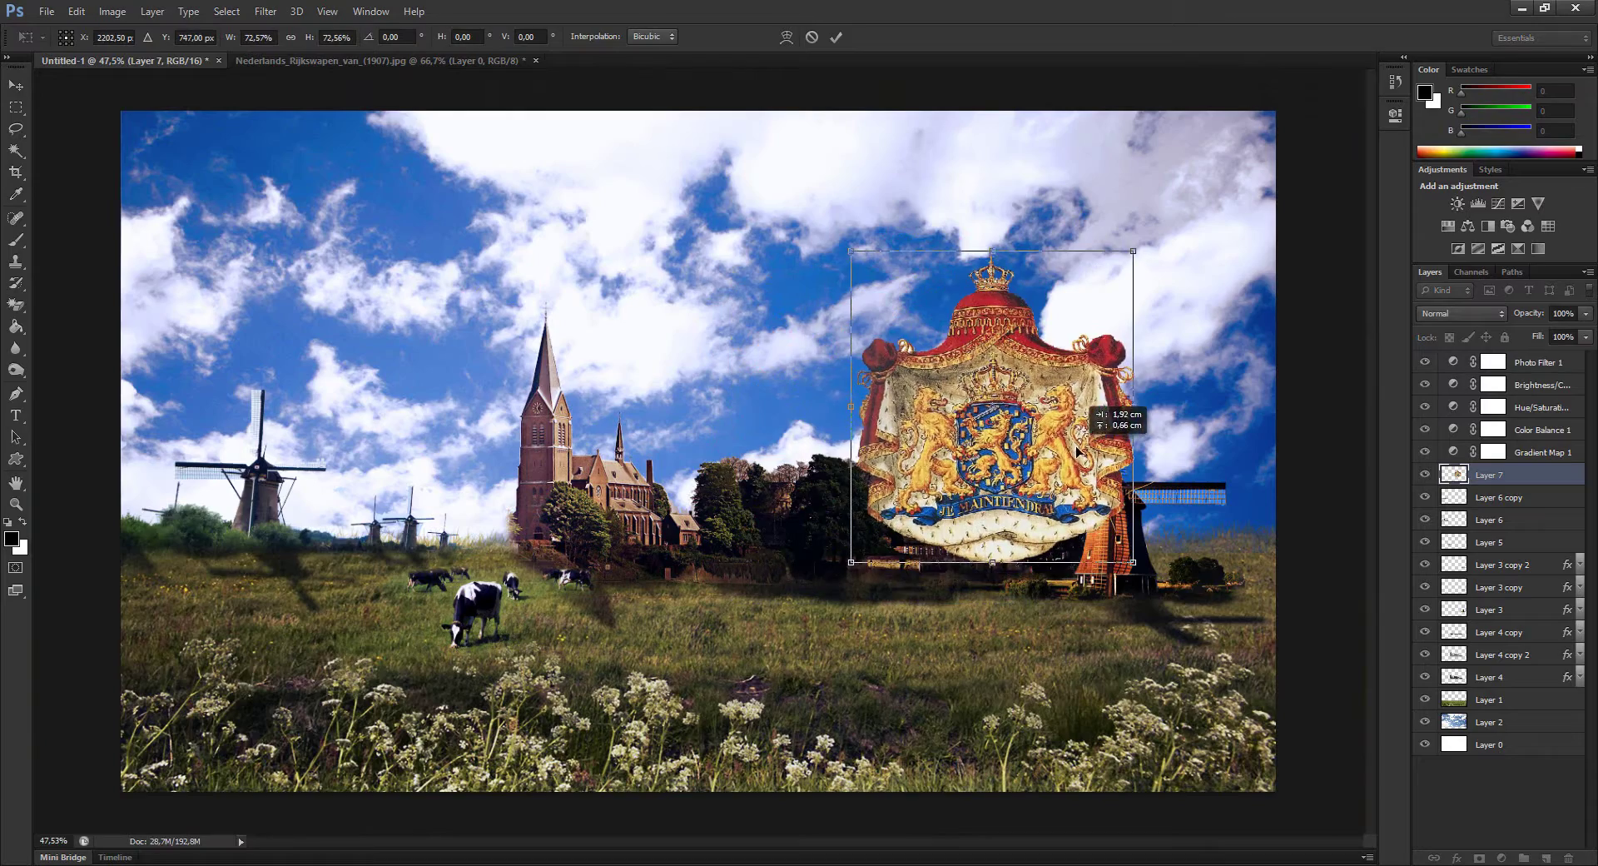
drag(1133, 250, 1099, 292)
key(Return)
- Rename the coat-of-arms layer LOGO and add the royal family photo at 67% opacity, 60% fill
double_click(1490, 475)
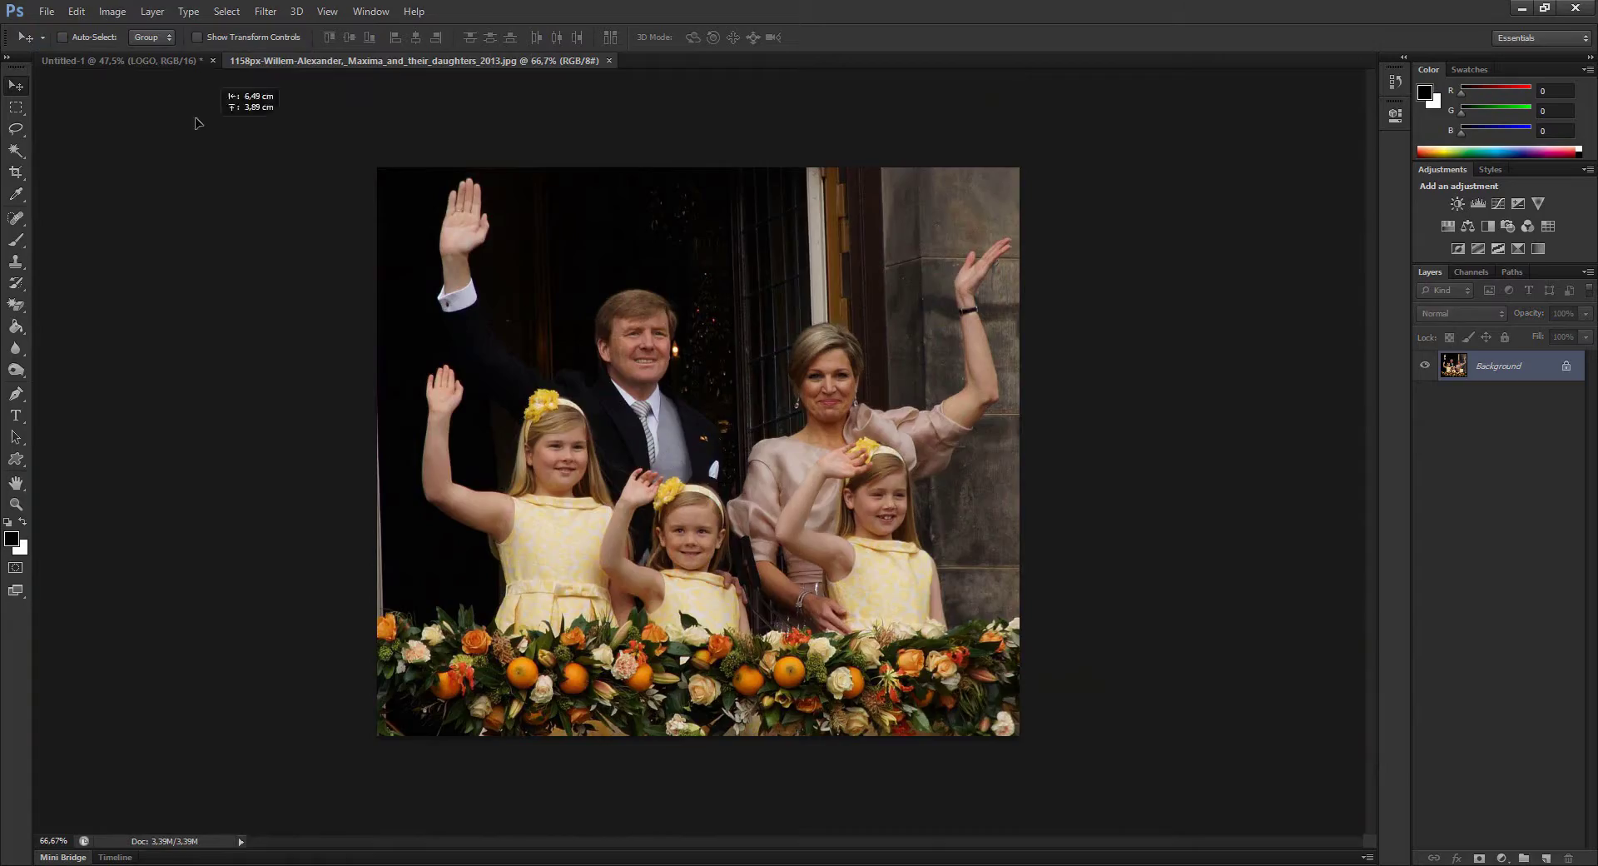
mouse_move(197, 123)
mouse_down()
mouse_move(376, 337)
mouse_move(457, 312)
mouse_move(582, 311)
mouse_up()
key(z)
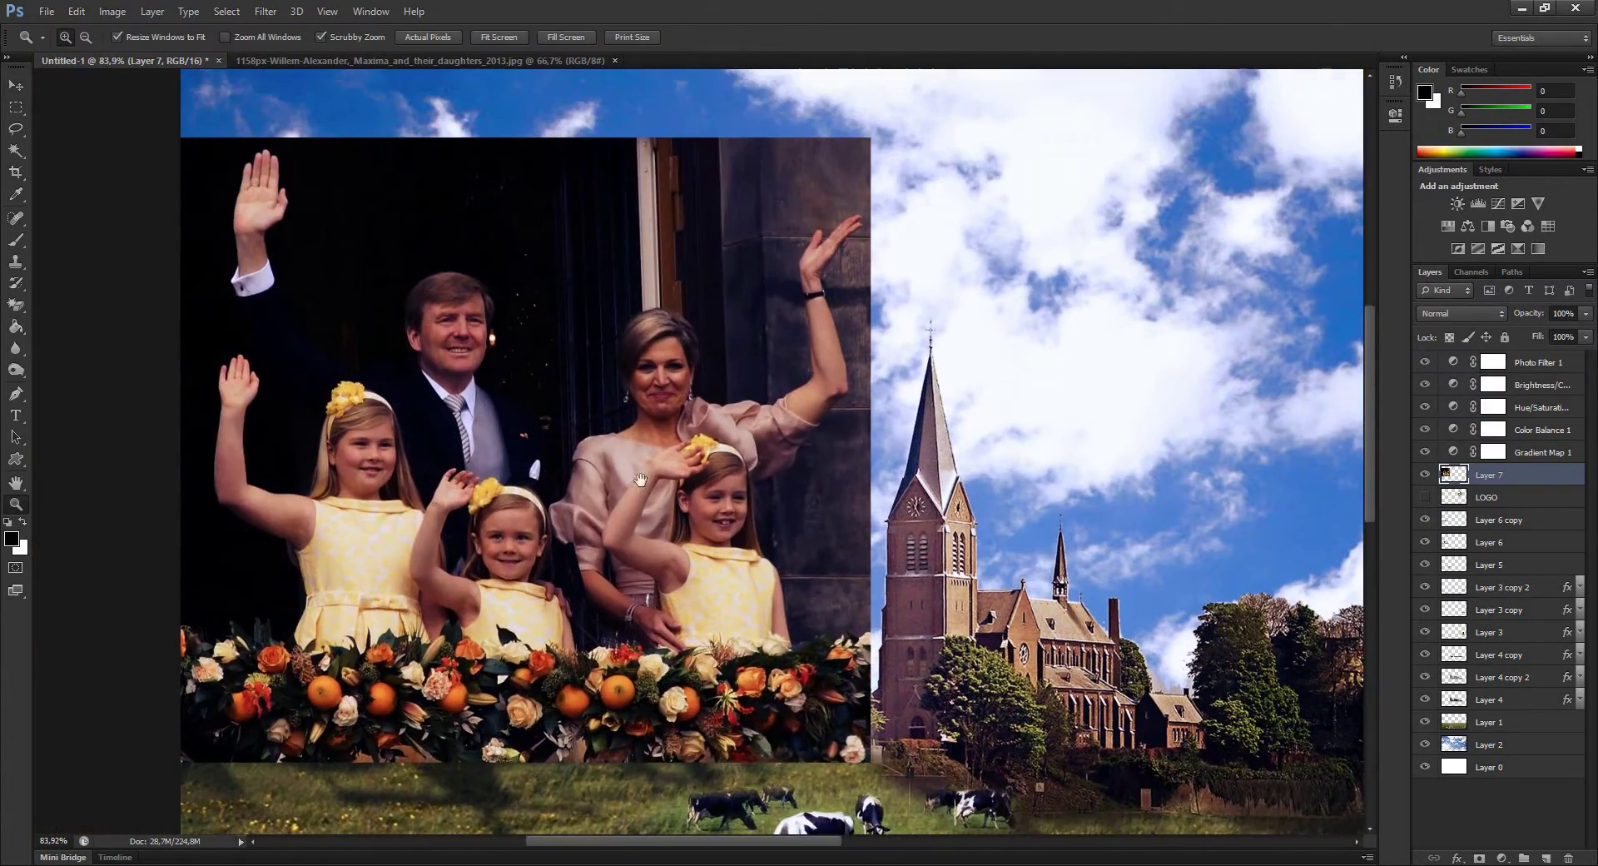
mouse_move(1539, 336)
mouse_down()
mouse_move(1515, 336)
mouse_move(1530, 315)
mouse_up()
drag(1538, 337, 1531, 336)
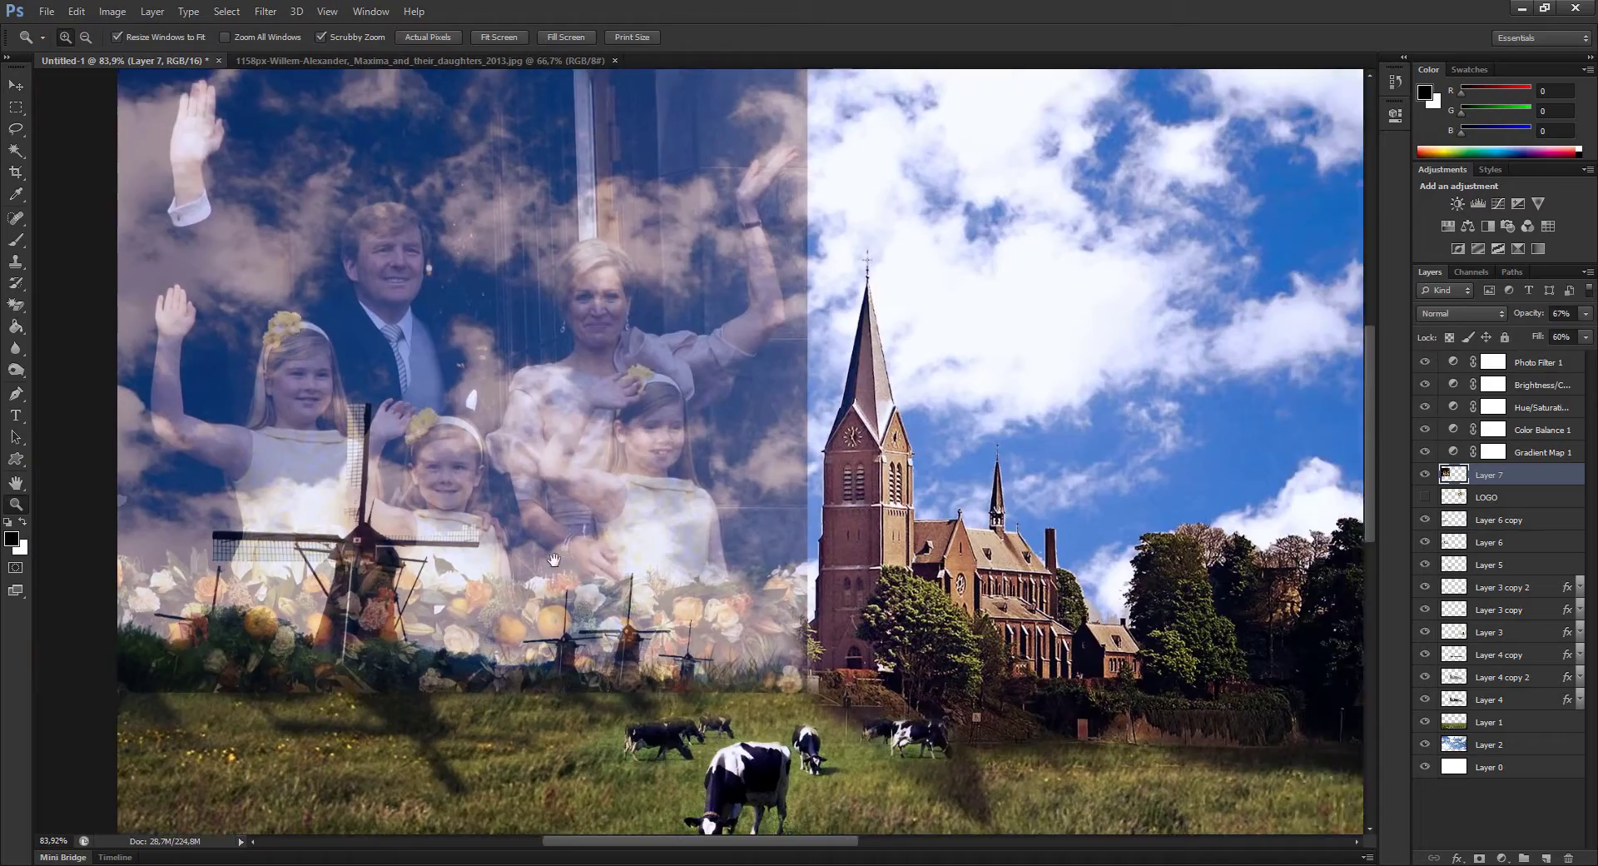
drag(583, 545, 494, 545)
- Enlarge the family photo slightly with Free Transform and zoom in on the large windmill
key(v)
key(ctrl+t)
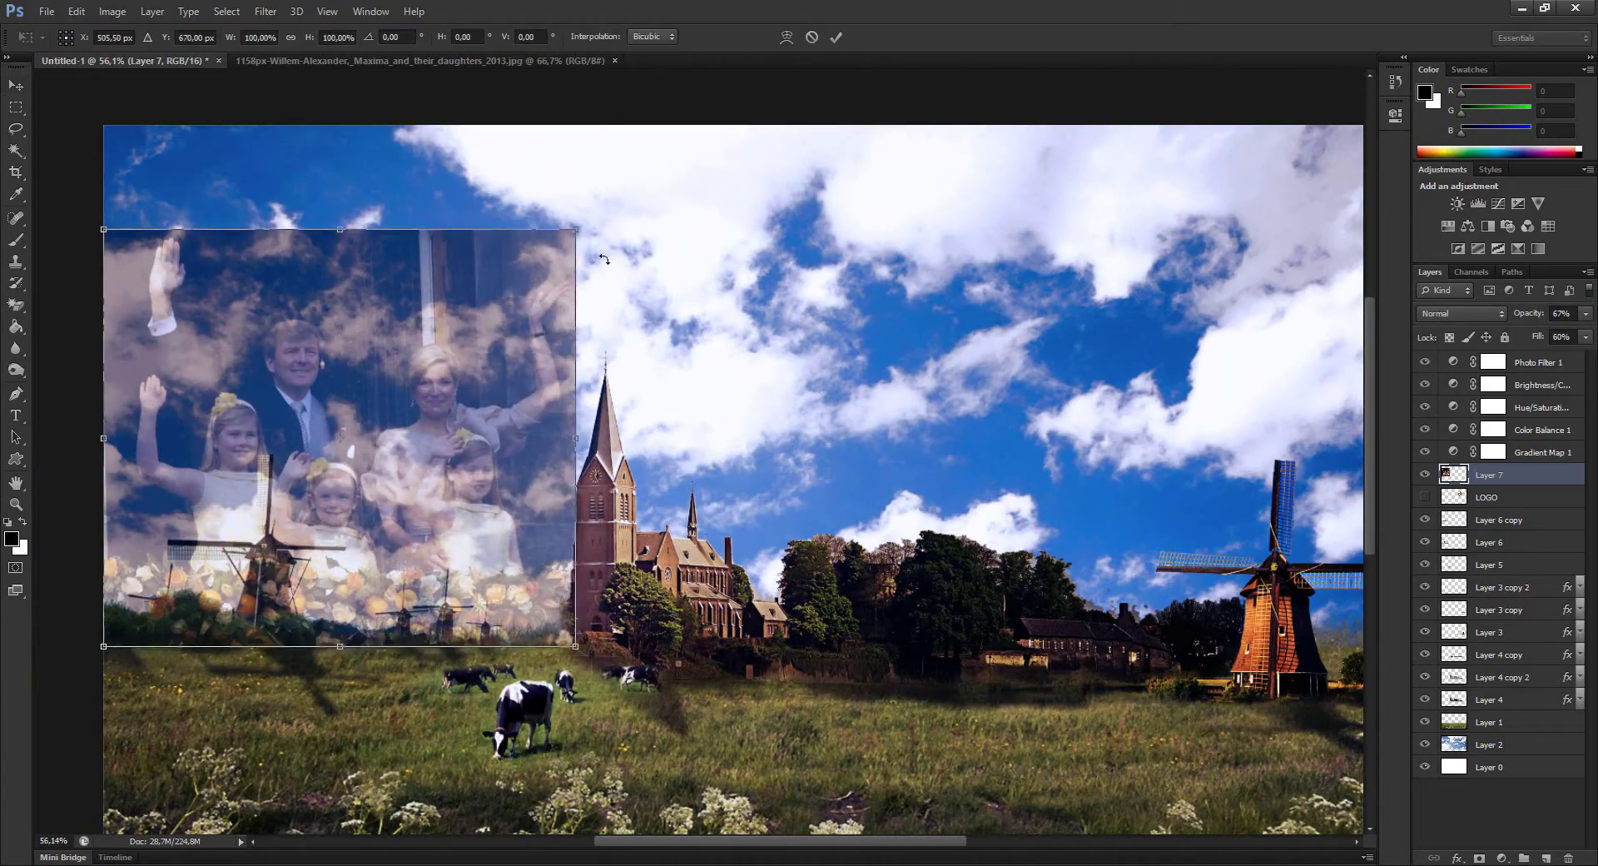
drag(566, 229, 593, 206)
key(Return)
key(z)
drag(457, 402, 574, 402)
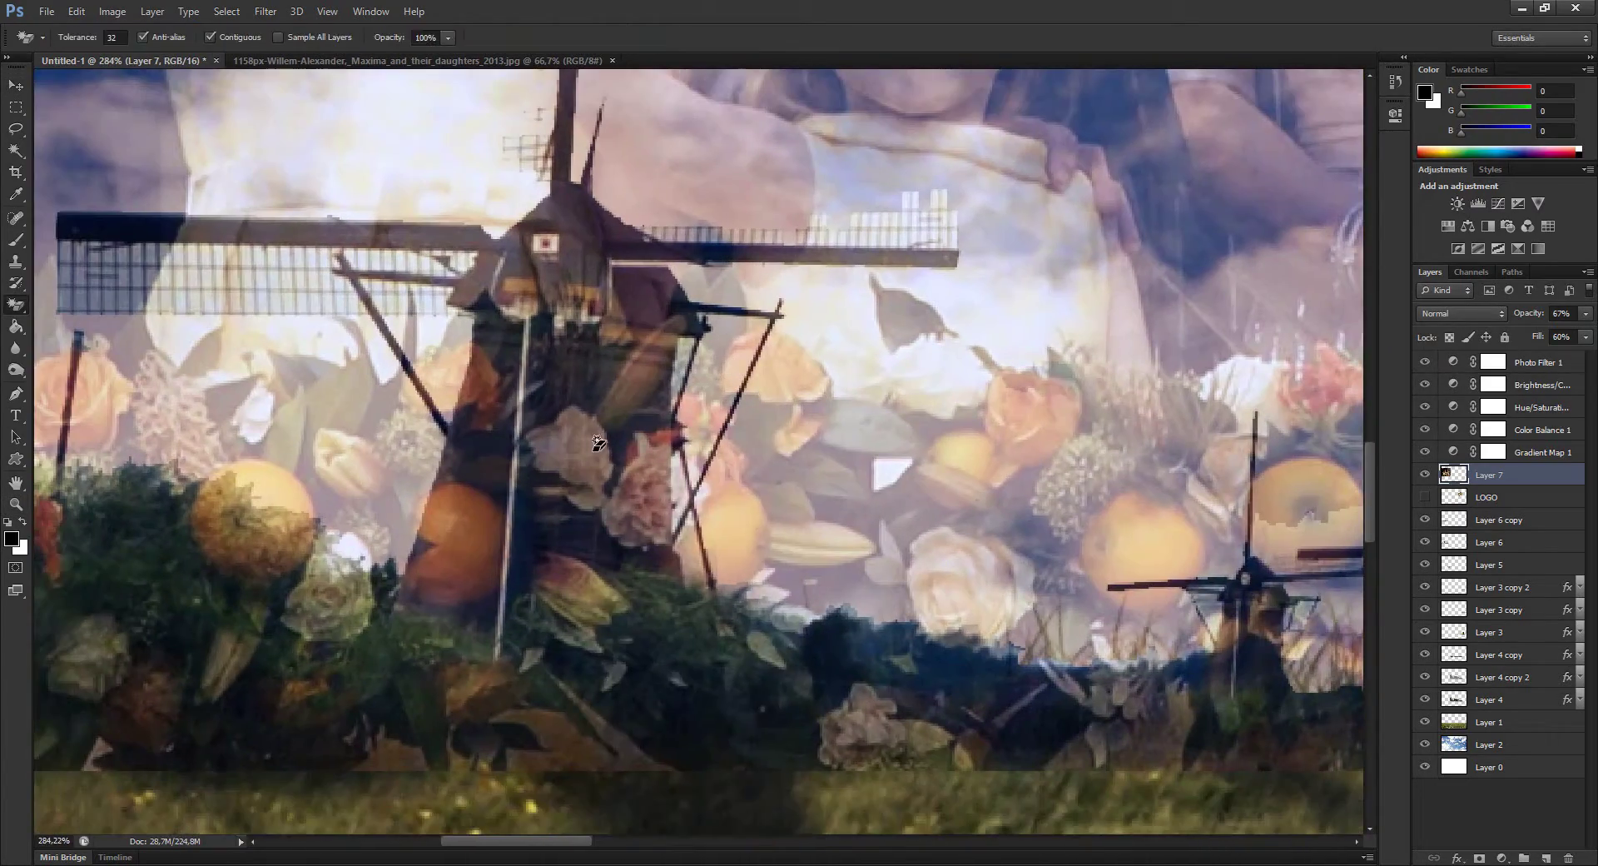
- Erase the family photo over the large windmill's base and top with the Eraser
key(e)
right_click(595, 433)
key(Escape)
right_click(583, 403)
key(Escape)
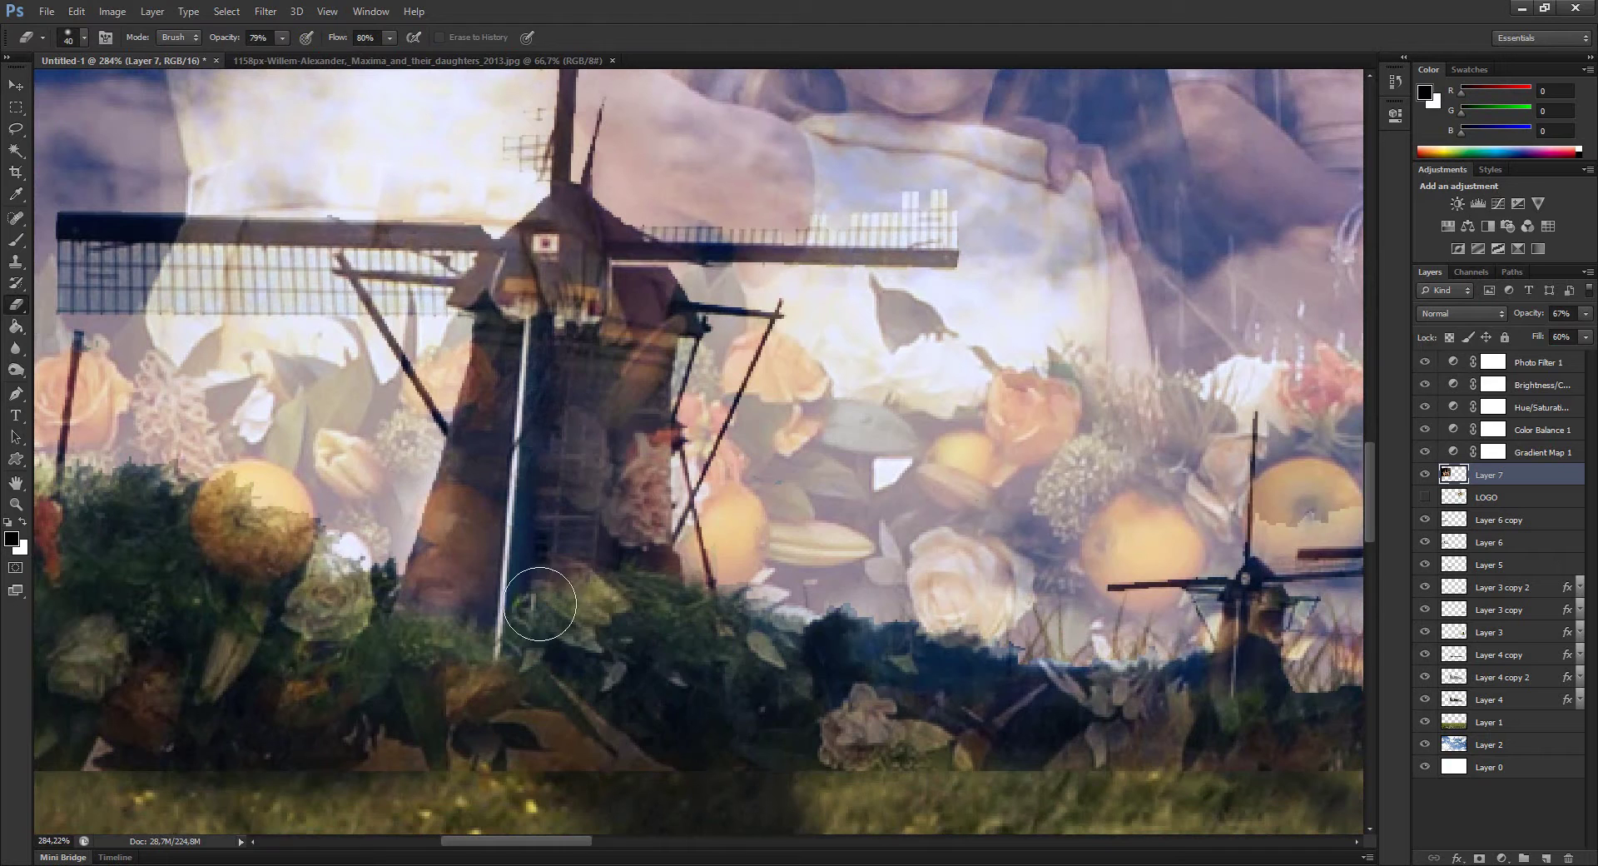
drag(535, 607, 457, 649)
mouse_move(533, 308)
mouse_down()
mouse_move(561, 301)
mouse_move(560, 508)
mouse_up()
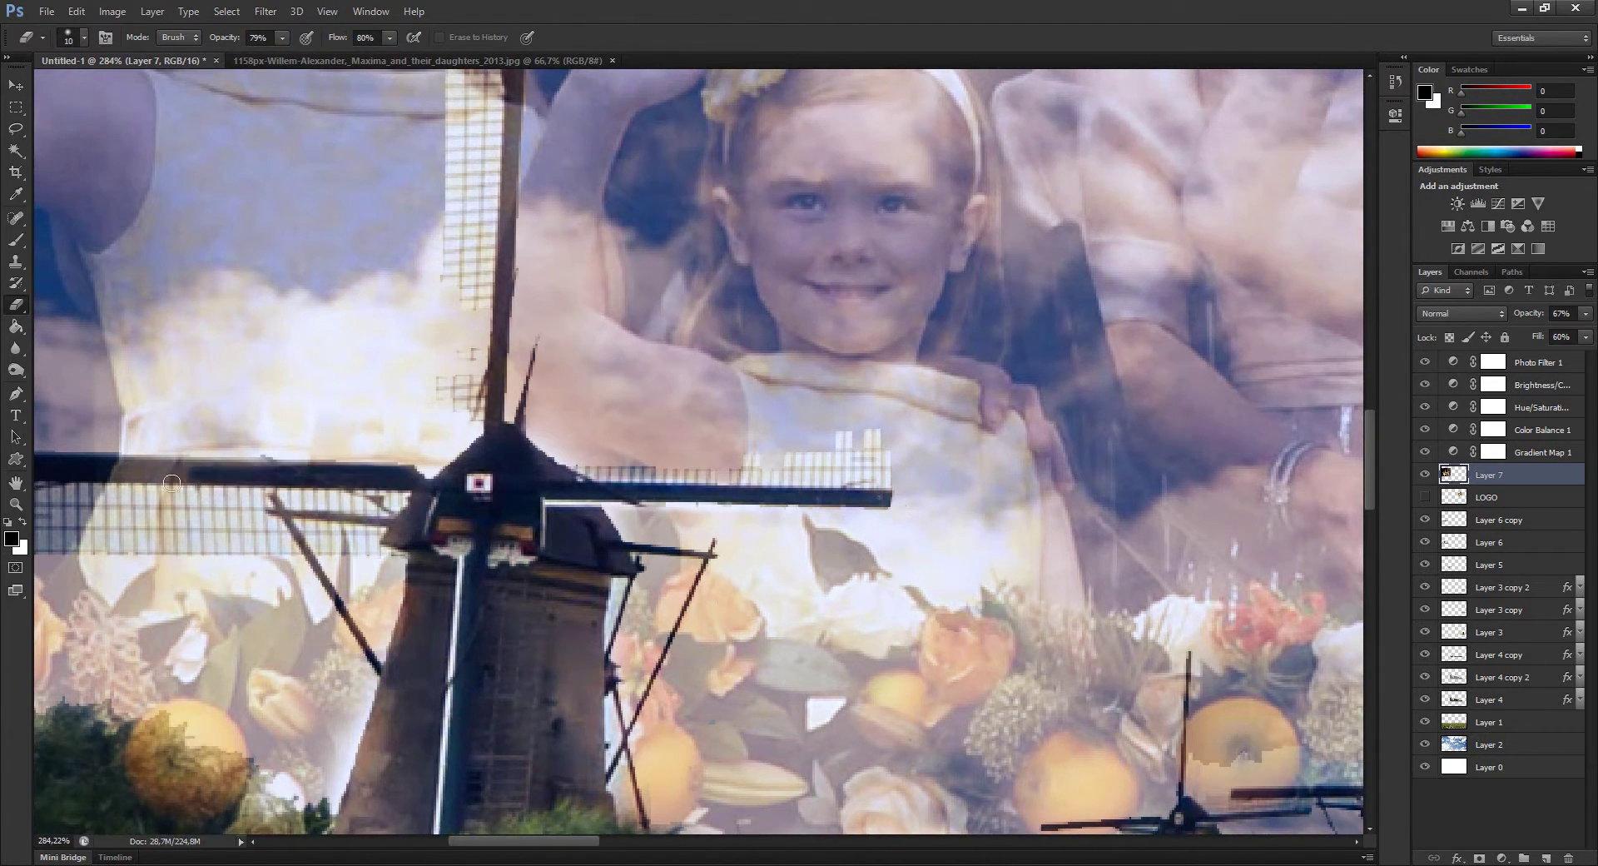
- Enlarge the eraser to 38 px and erase the photo over the lower-left bushes and grass
drag(432, 673, 595, 511)
drag(663, 202, 550, 509)
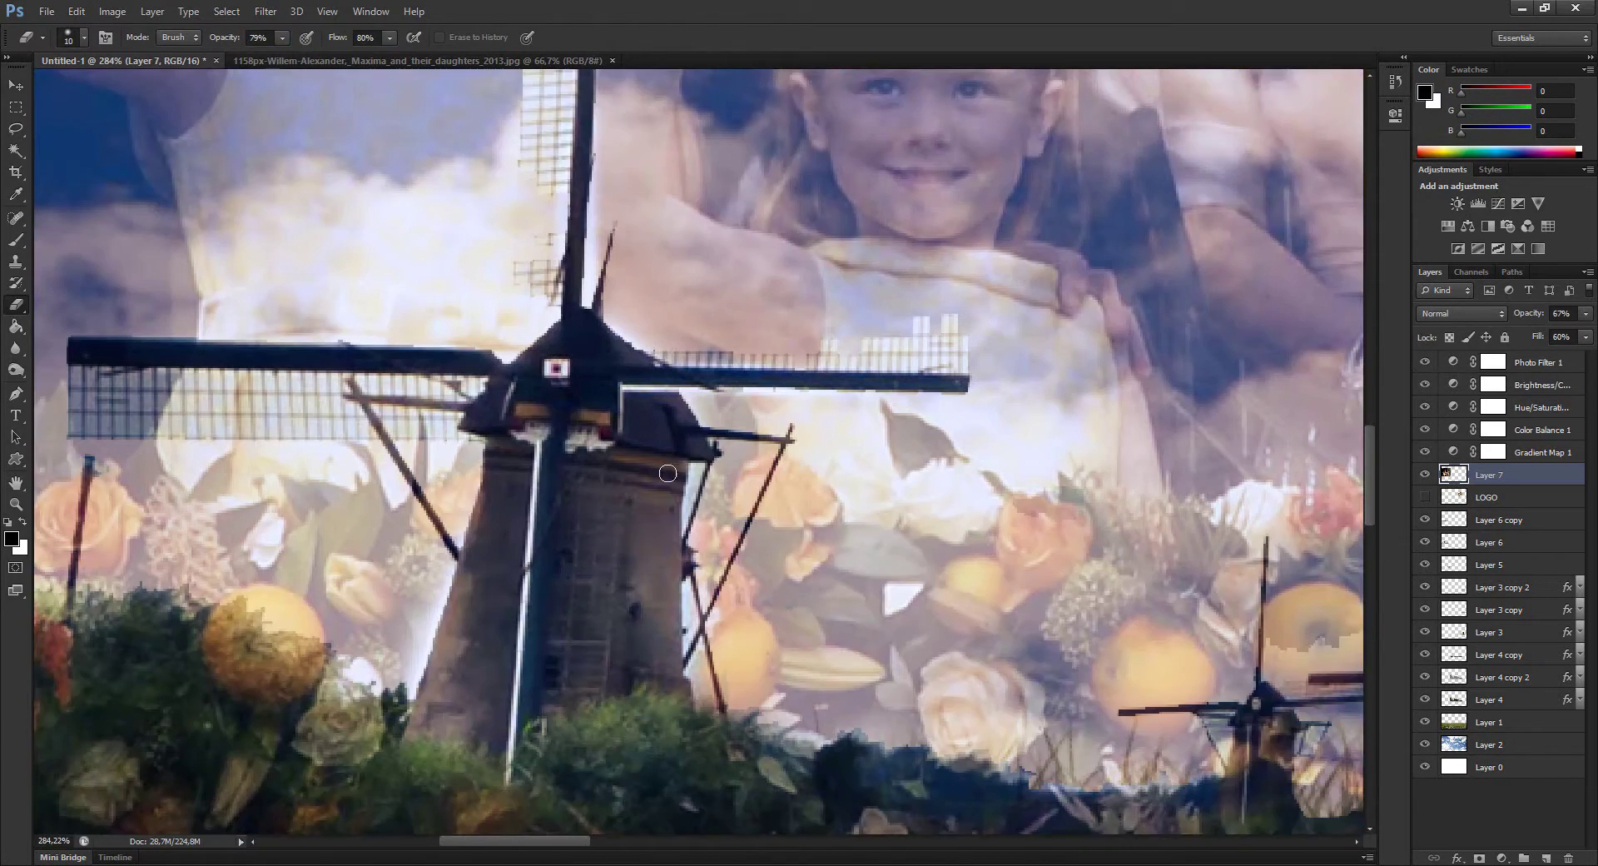
drag(574, 620, 916, 187)
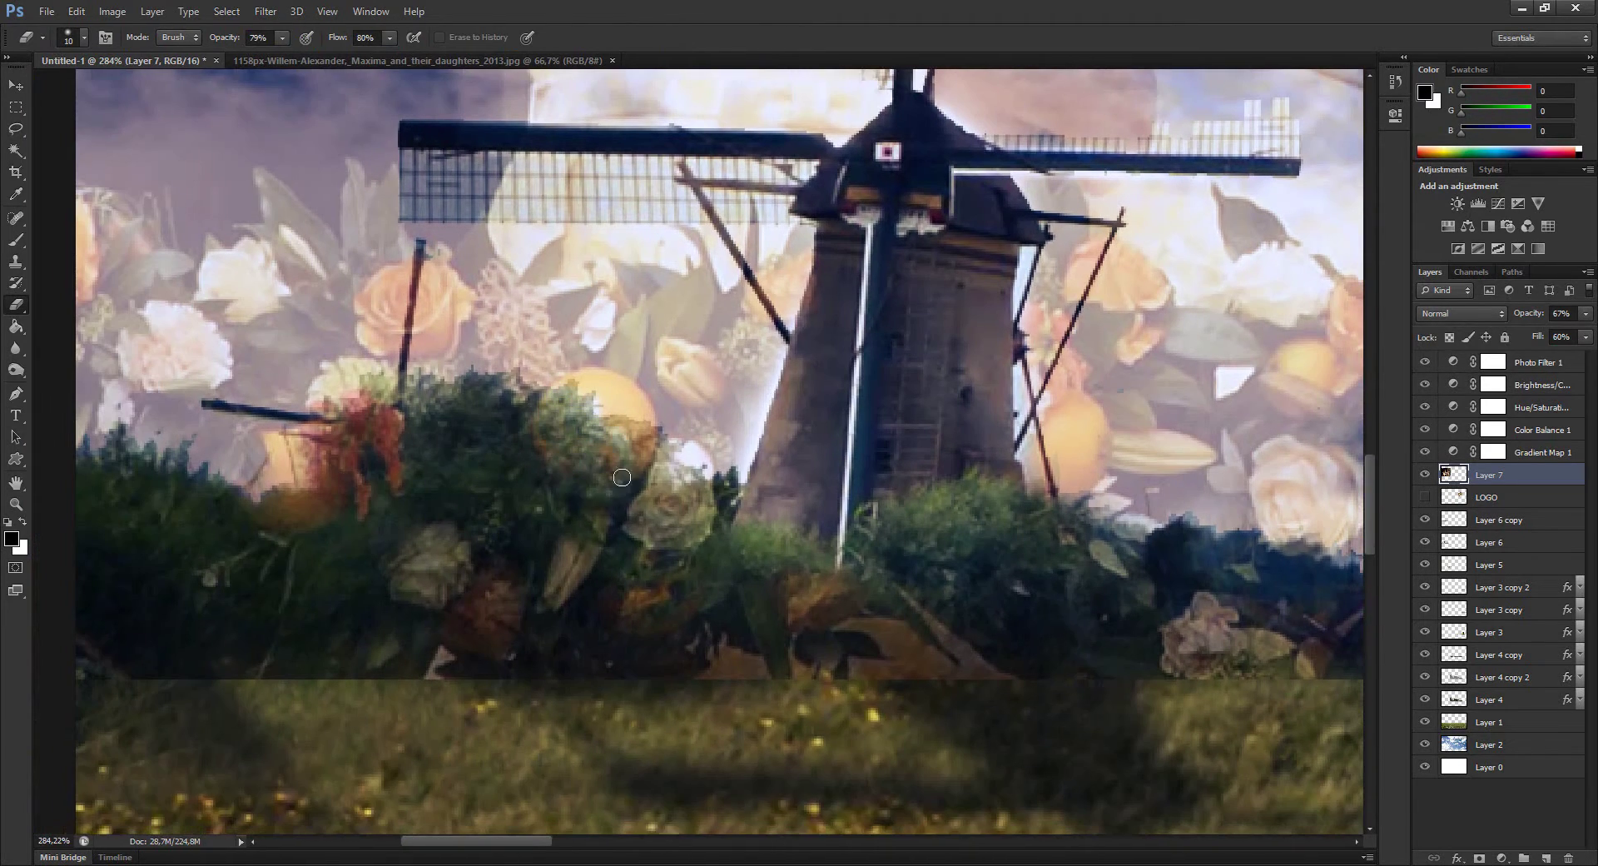
right_click(574, 533)
drag(575, 529, 590, 529)
mouse_move(427, 517)
mouse_down()
mouse_move(186, 553)
mouse_move(564, 689)
mouse_move(702, 570)
mouse_move(403, 527)
mouse_up()
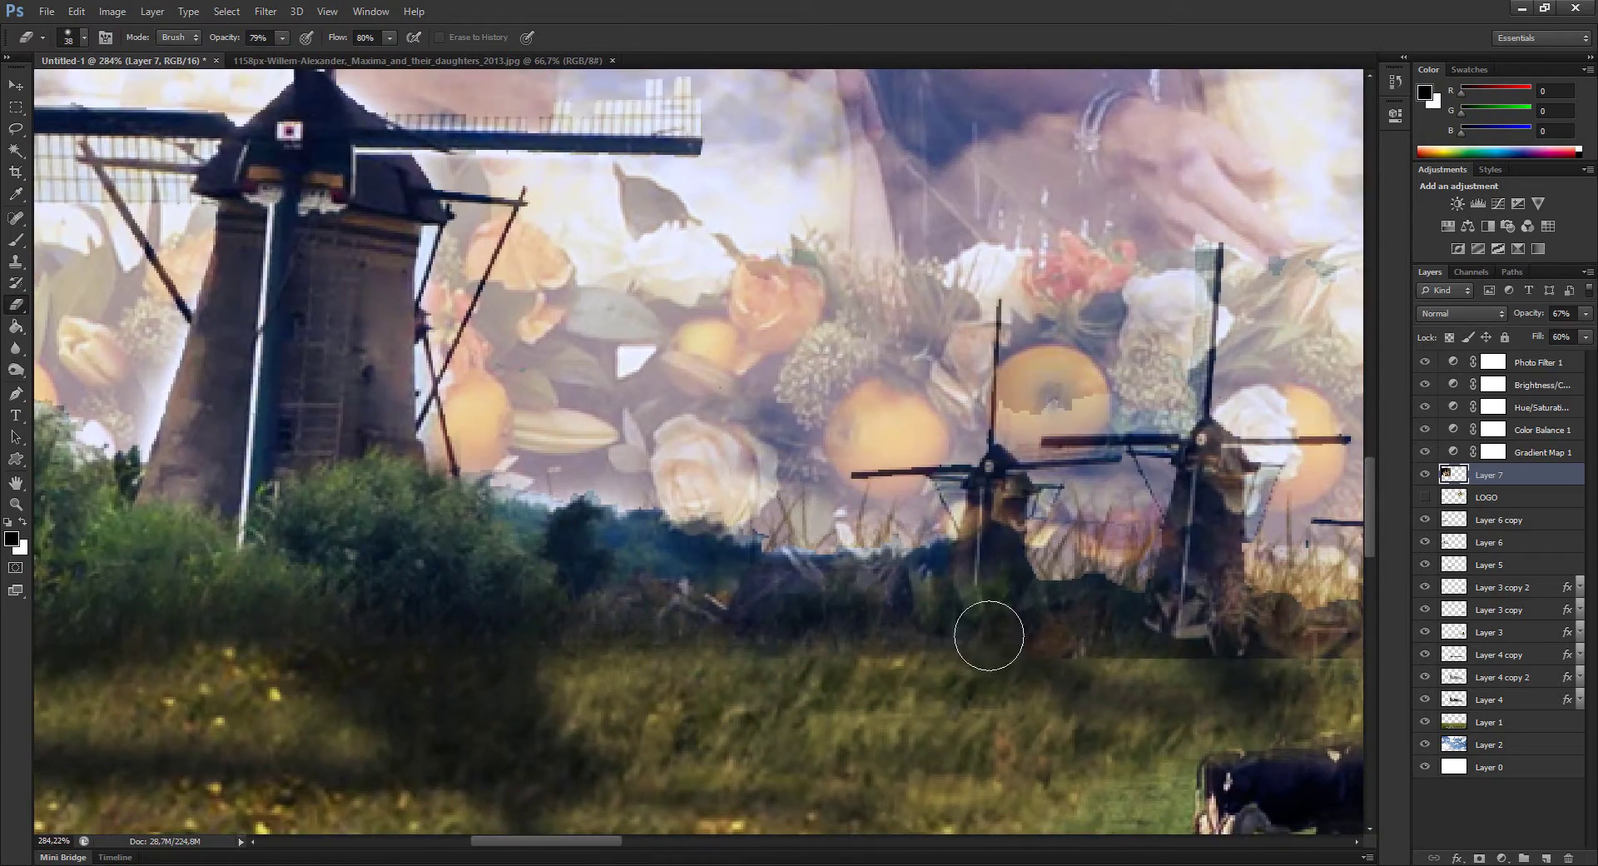
- Zoom out and set the family photo to 71% opacity and 77% fill
drag(988, 634, 599, 657)
mouse_move(1302, 703)
mouse_down()
mouse_move(603, 670)
mouse_move(663, 615)
mouse_up()
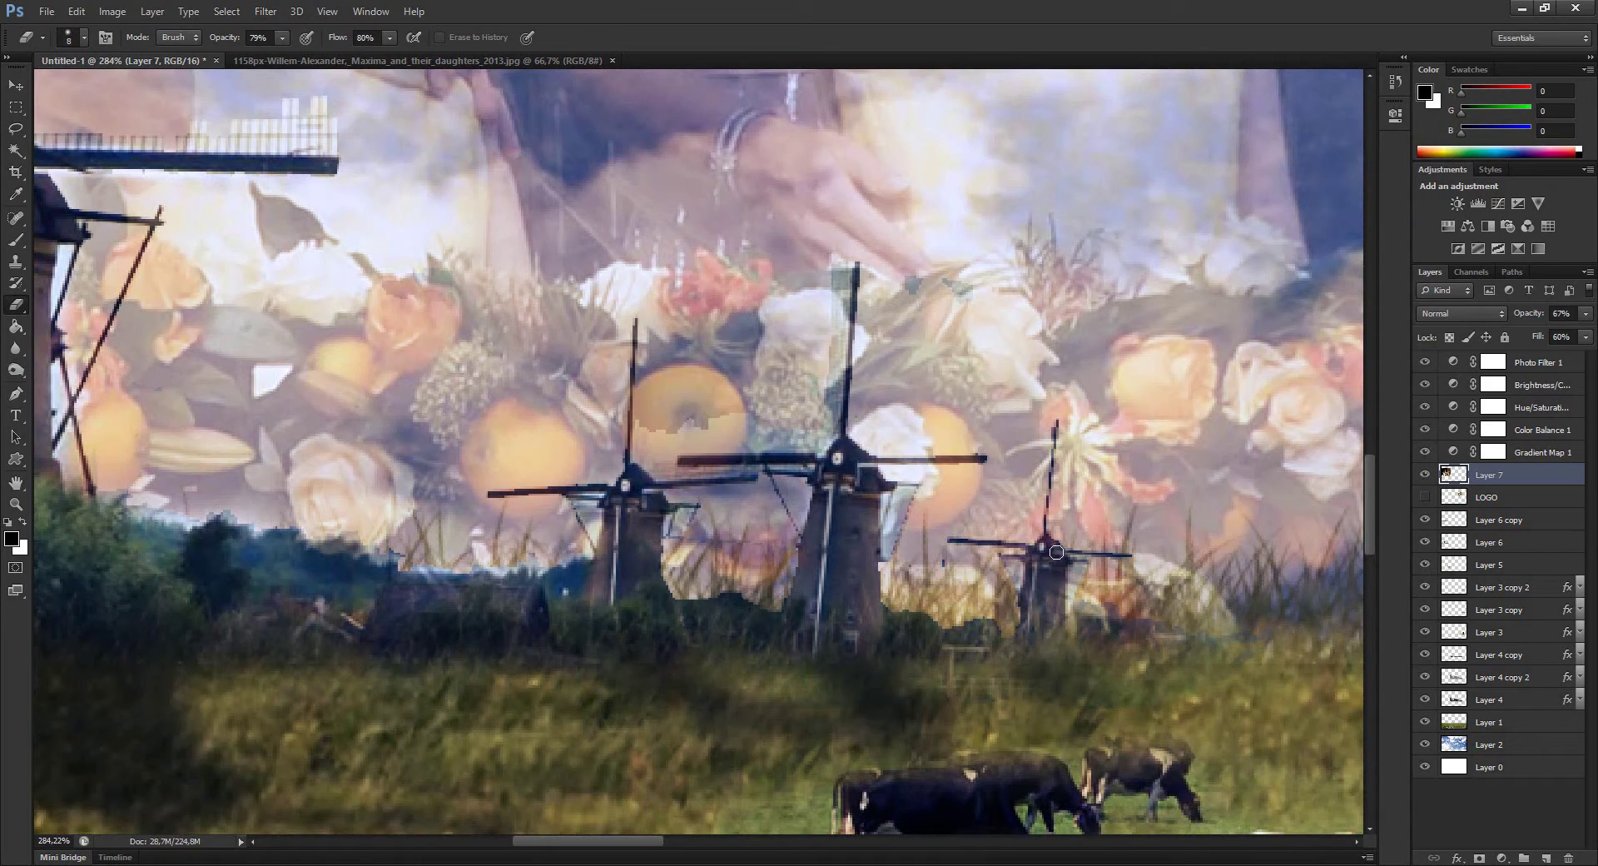
key(z)
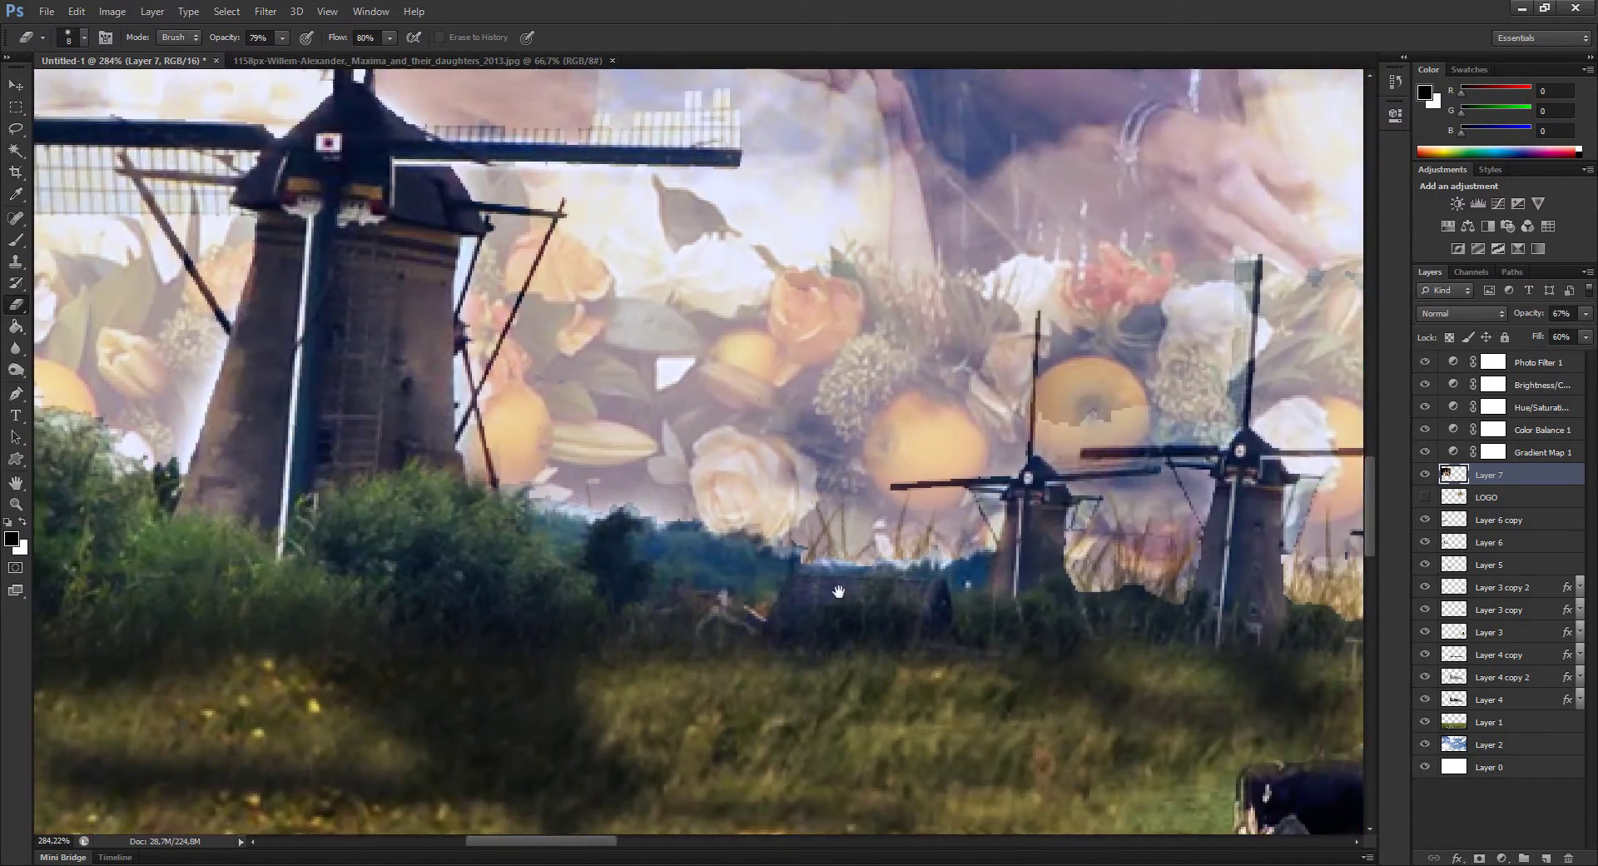
drag(863, 582, 650, 609)
mouse_move(1528, 313)
mouse_down()
mouse_move(1540, 340)
mouse_move(1523, 313)
mouse_move(1523, 337)
mouse_up()
- Commit the photo's transform and erase its top and right edges with a full-strength eraser
key(ctrl+t)
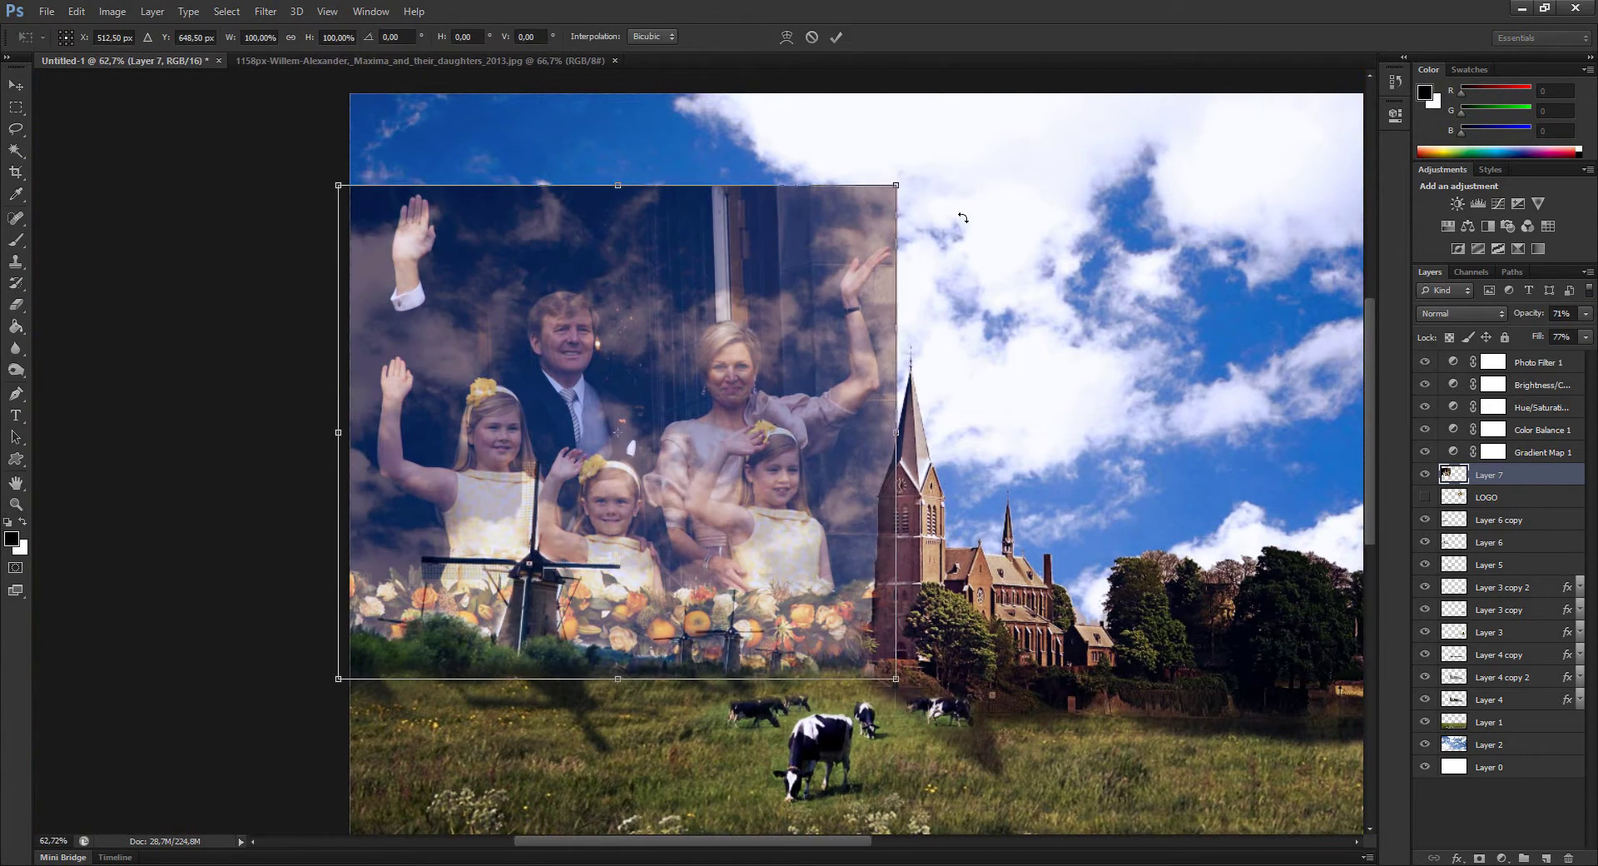
key(Return)
mouse_move(820, 150)
mouse_down()
mouse_move(1023, 300)
mouse_move(493, 285)
mouse_move(997, 579)
mouse_up()
key(e)
key(0)
key(shift+0)
mouse_move(997, 579)
mouse_down()
mouse_move(984, 379)
mouse_move(990, 524)
mouse_up()
- Erase the dark backdrop beside the raised arm and around the family's heads
scroll(999, 499, down, 3)
scroll(916, 458, down, 3)
drag(894, 333, 857, 616)
scroll(866, 583, down, 5)
scroll(1062, 532, up, 9)
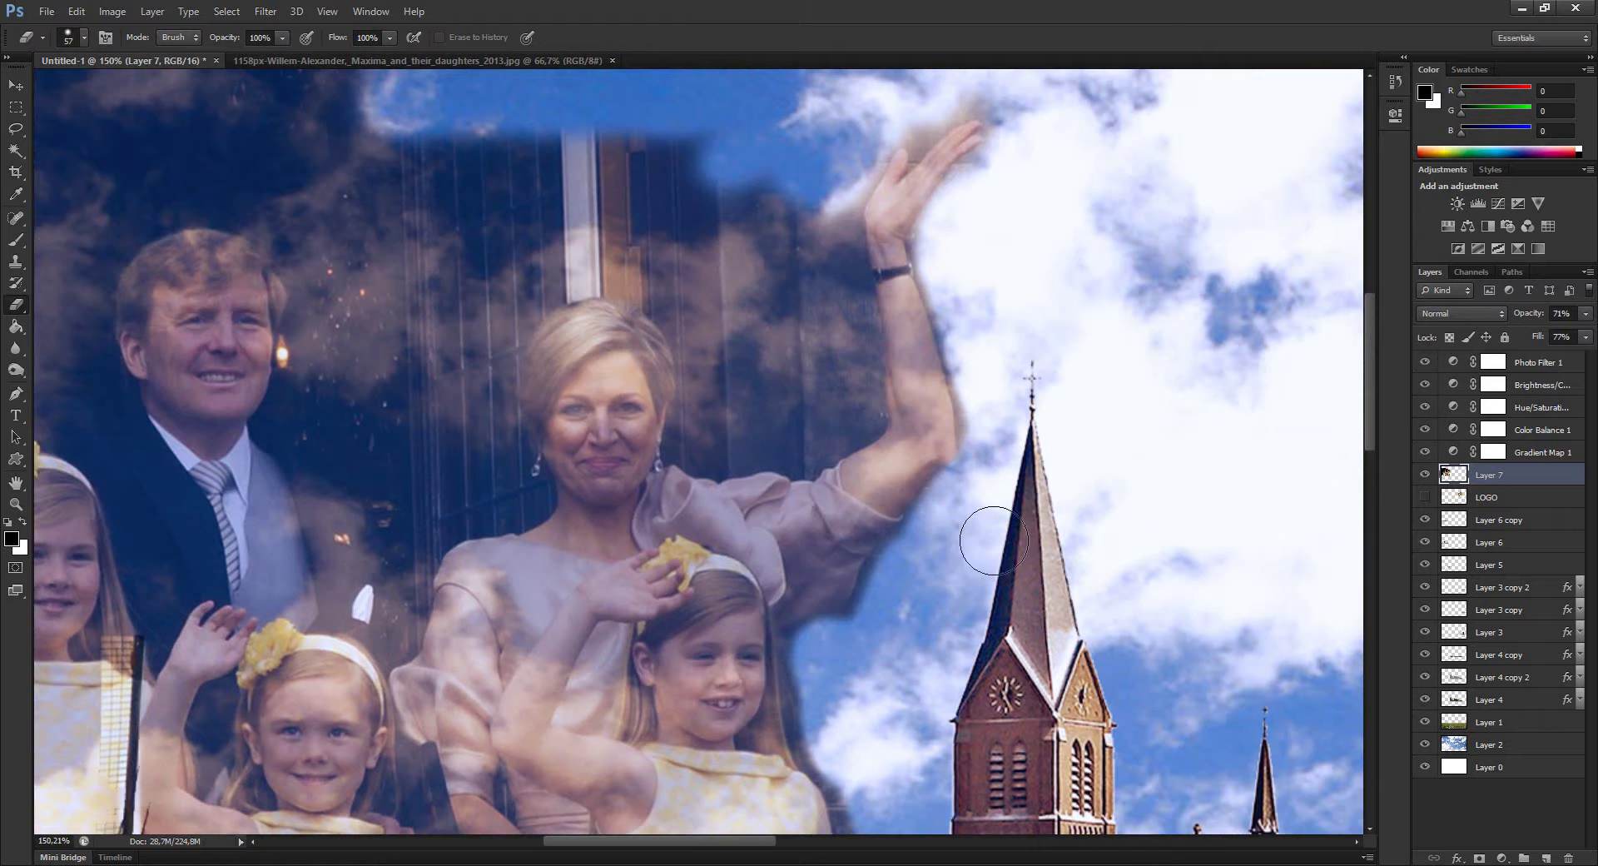
scroll(993, 541, down, 2)
drag(945, 500, 911, 416)
scroll(916, 433, up, 3)
scroll(832, 374, up, 5)
scroll(833, 374, left, 8)
mouse_move(813, 328)
mouse_down()
mouse_move(380, 512)
mouse_move(646, 435)
mouse_move(1066, 449)
mouse_up()
scroll(1065, 449, down, 2)
scroll(1065, 450, right, 5)
mouse_move(916, 375)
mouse_down()
mouse_move(1083, 433)
mouse_move(1022, 680)
mouse_move(857, 492)
mouse_move(666, 483)
mouse_move(582, 357)
mouse_move(925, 323)
mouse_move(941, 466)
mouse_up()
scroll(666, 483, down, 3)
scroll(642, 417, down, 2)
scroll(642, 417, left, 1)
- Erase the remaining dark backdrop near the queen, the raised hand and the girl's arm
drag(642, 417, 702, 480)
mouse_move(659, 565)
mouse_down()
mouse_move(710, 634)
mouse_move(647, 575)
mouse_up()
drag(557, 388, 540, 237)
scroll(517, 173, up, 2)
scroll(516, 172, left, 3)
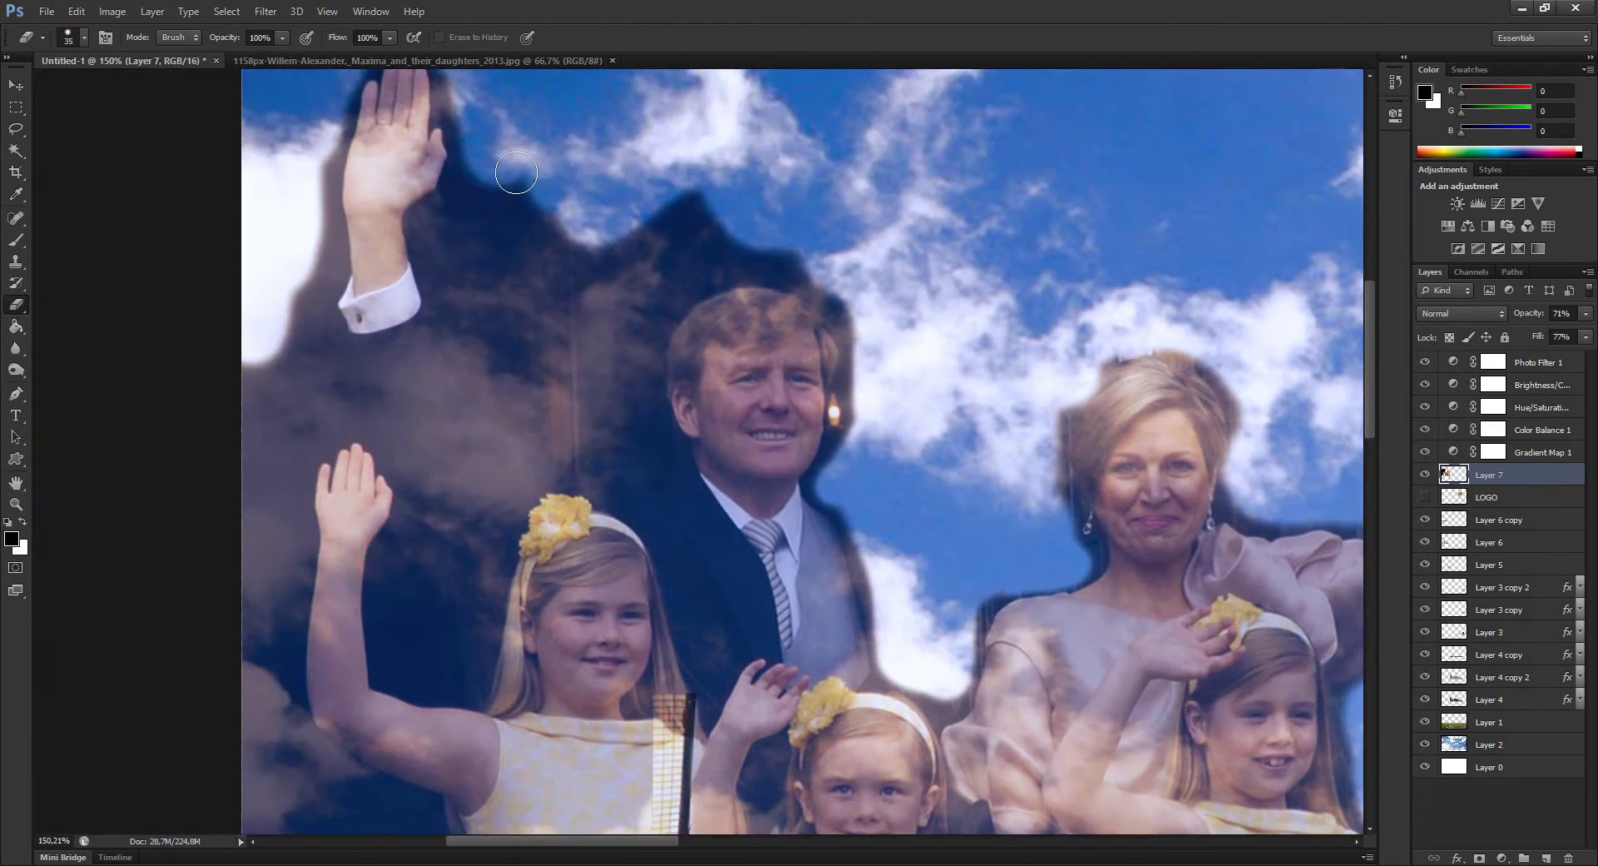
drag(599, 464, 730, 208)
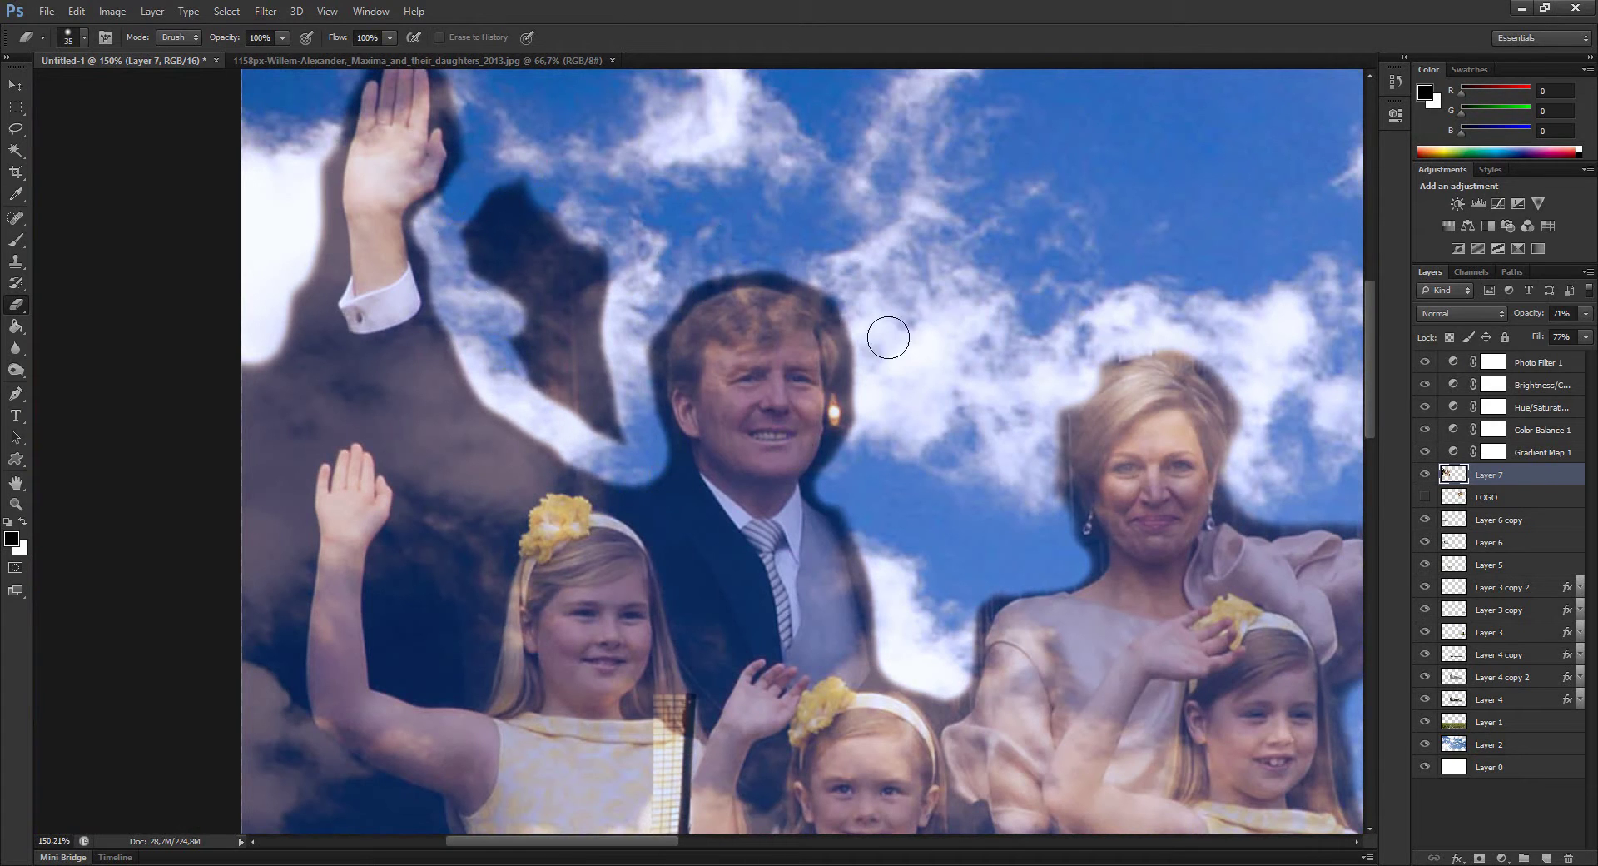
mouse_move(491, 191)
mouse_down()
mouse_move(574, 366)
mouse_move(536, 336)
mouse_up()
scroll(584, 367, down, 2)
scroll(584, 367, left, 2)
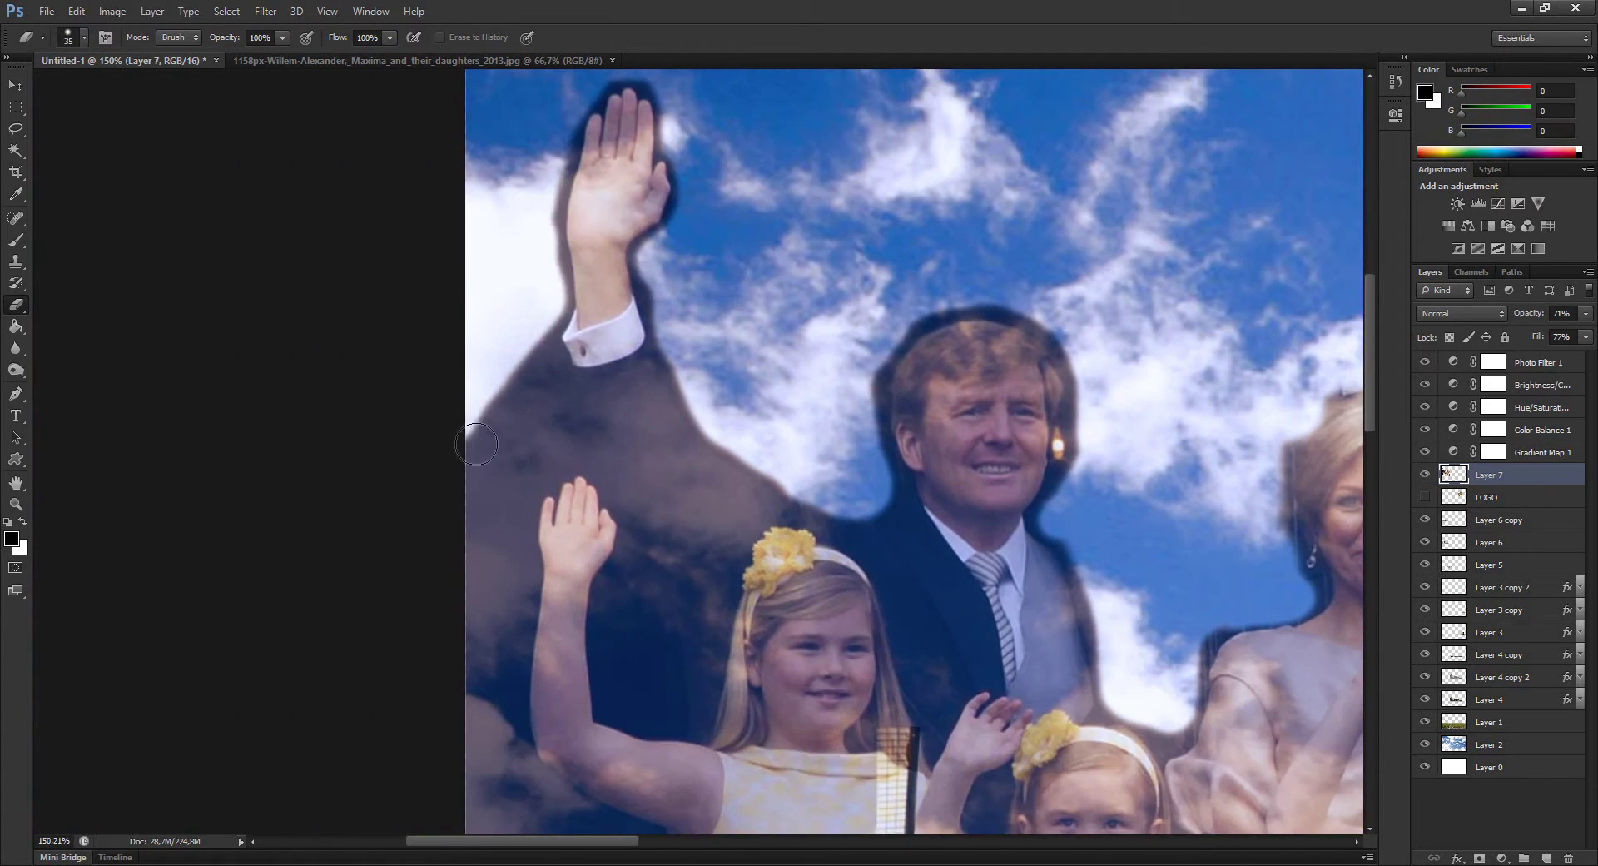
scroll(599, 416, down, 3)
scroll(638, 530, down, 3)
drag(637, 530, 669, 472)
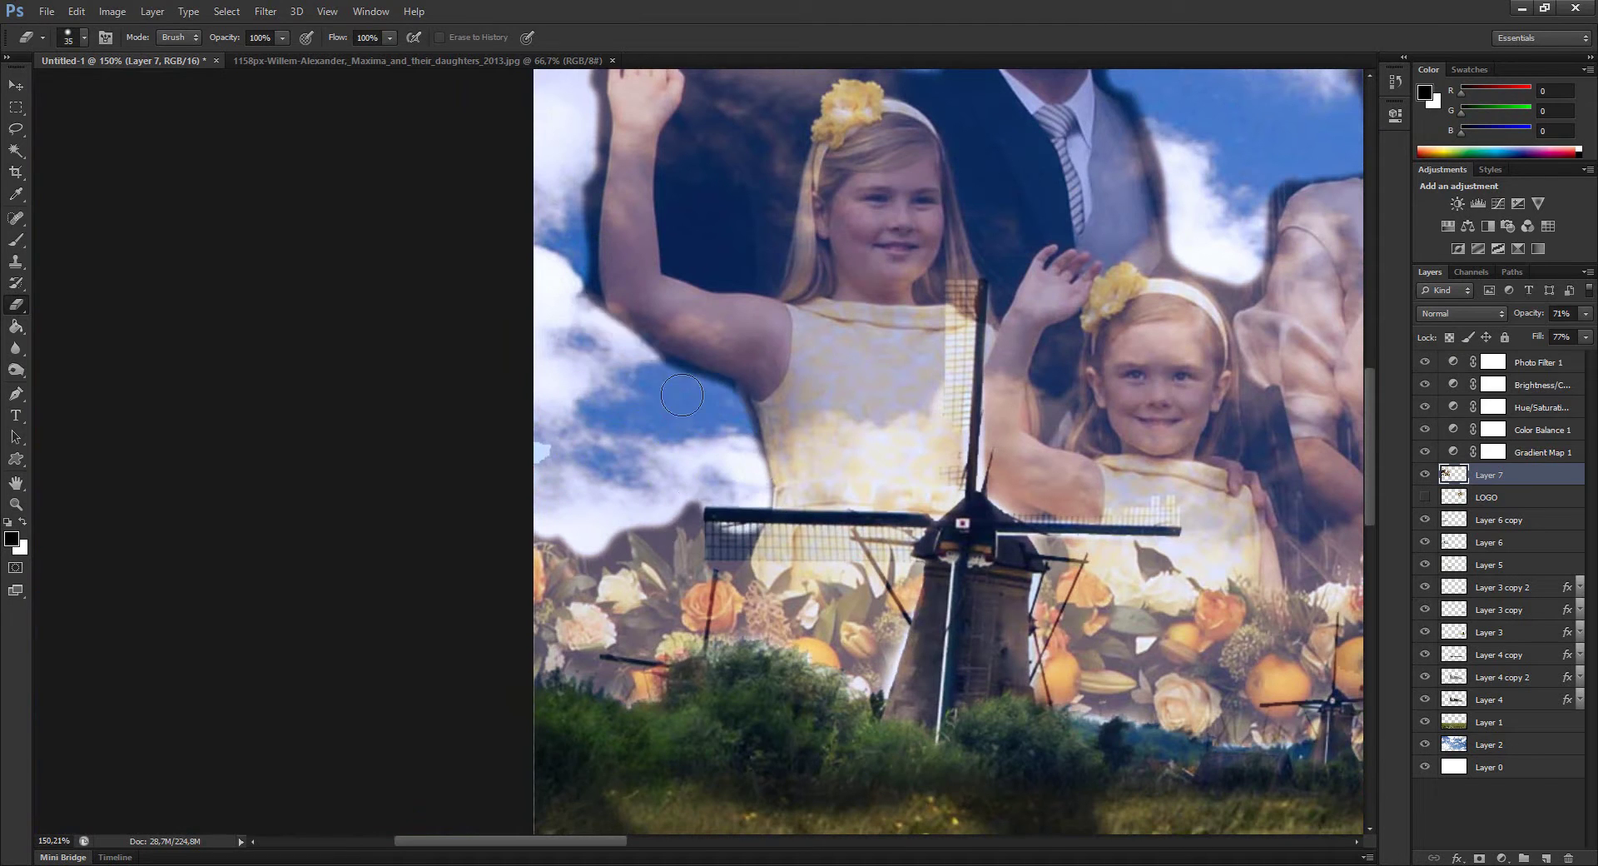
key(ctrl+minus)
drag(753, 568, 733, 463)
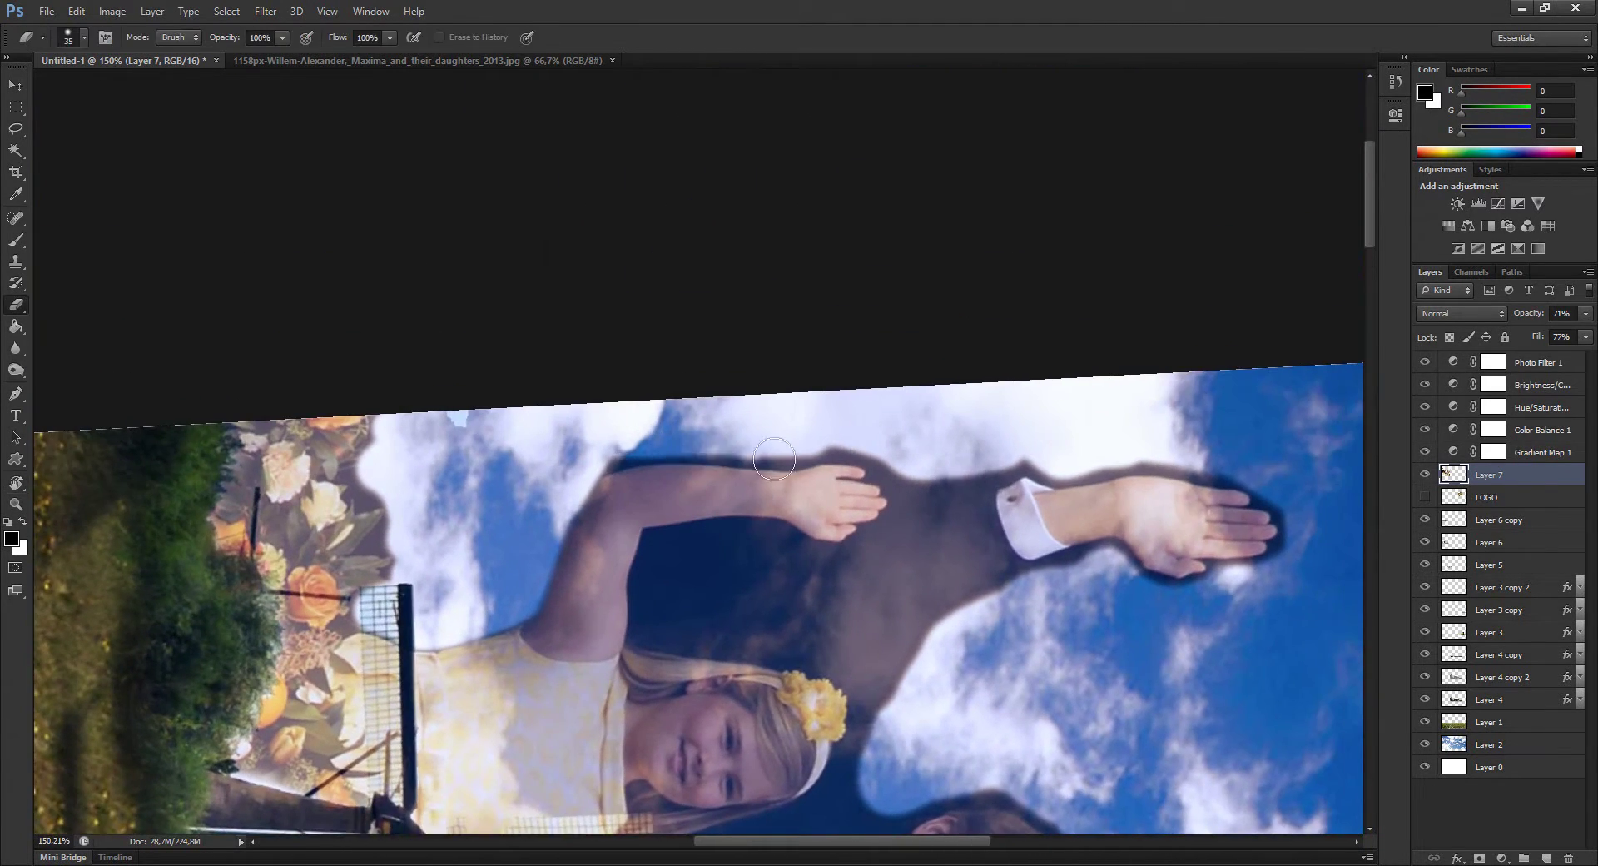
- Set the eraser size to 14 and erase the dark area above the arm on Layer 7
scroll(905, 474, up, 5)
right_click(841, 404)
text(14)
key(Return)
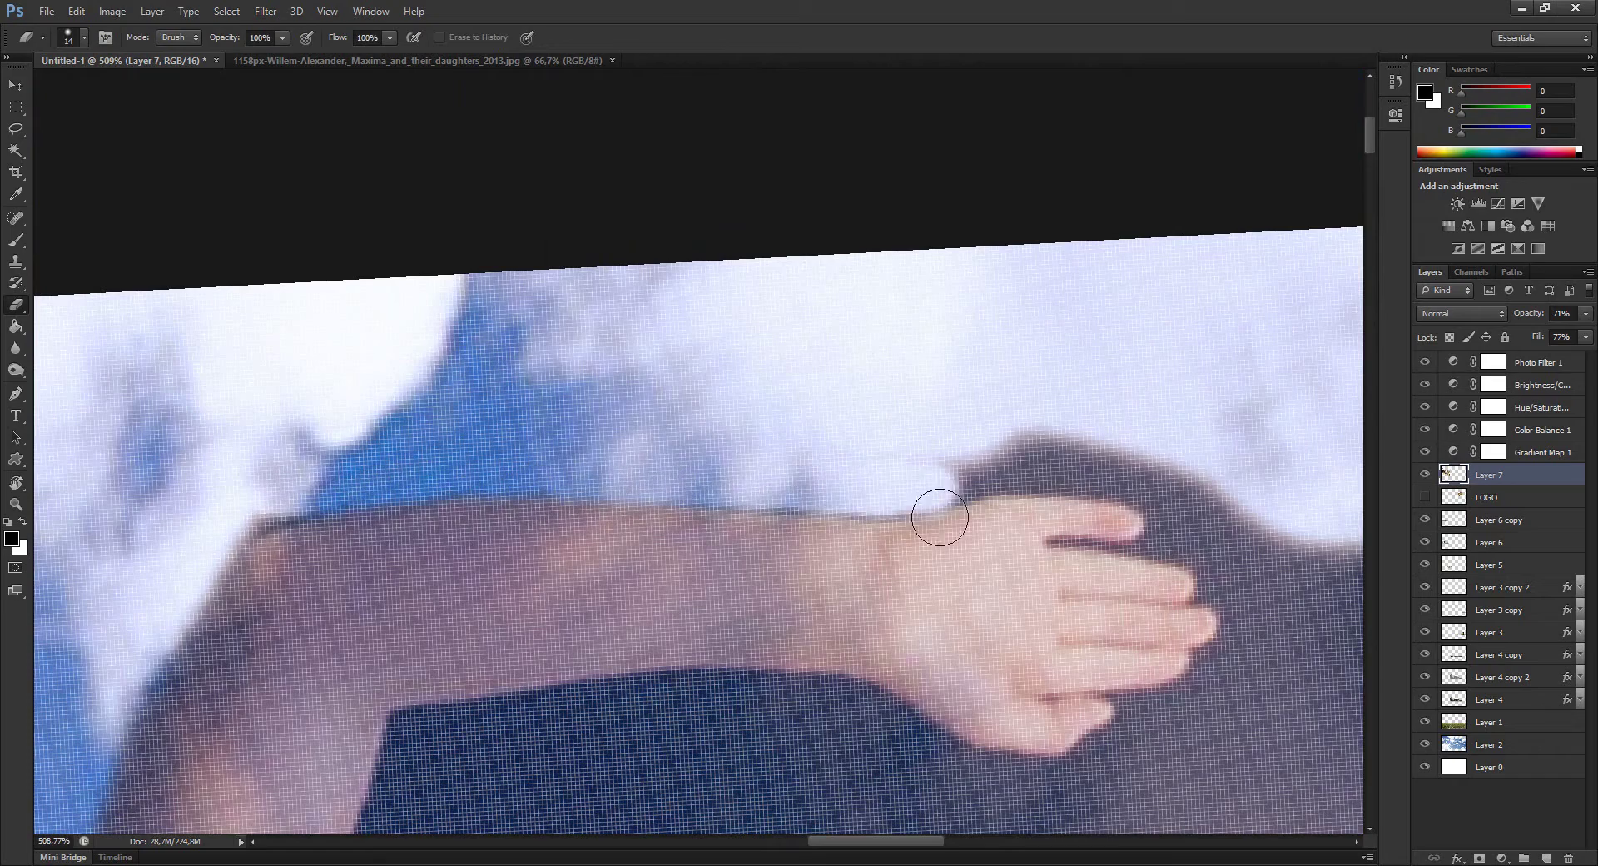
drag(776, 498, 1082, 483)
scroll(794, 461, right, 5)
key(bracketleft)
key(bracketleft)
scroll(609, 378, down, 2)
scroll(608, 378, right, 1)
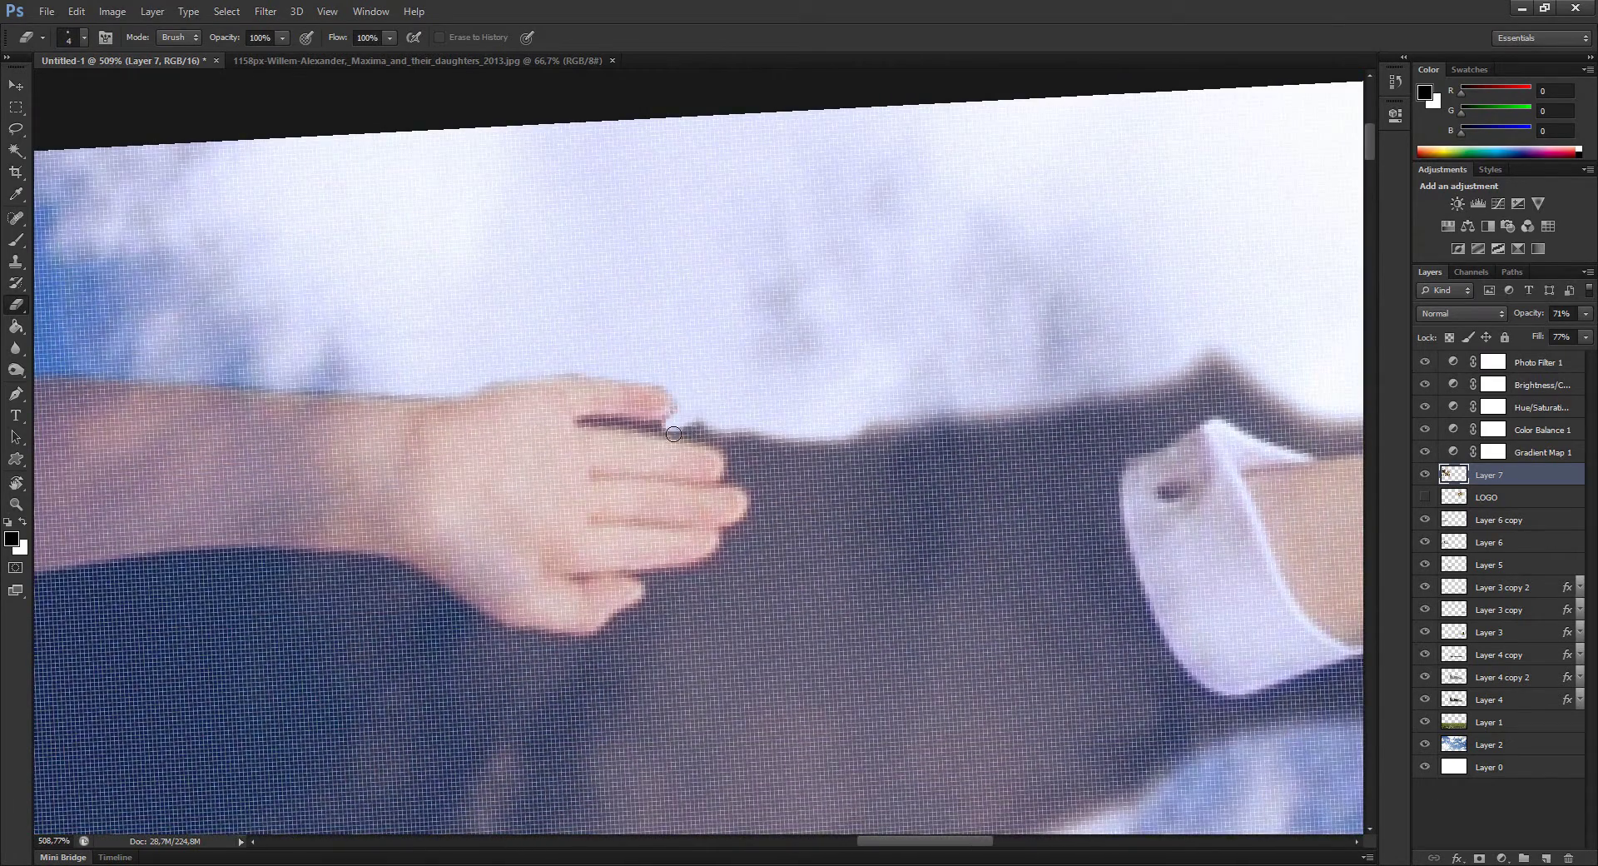
scroll(771, 467, down, 2)
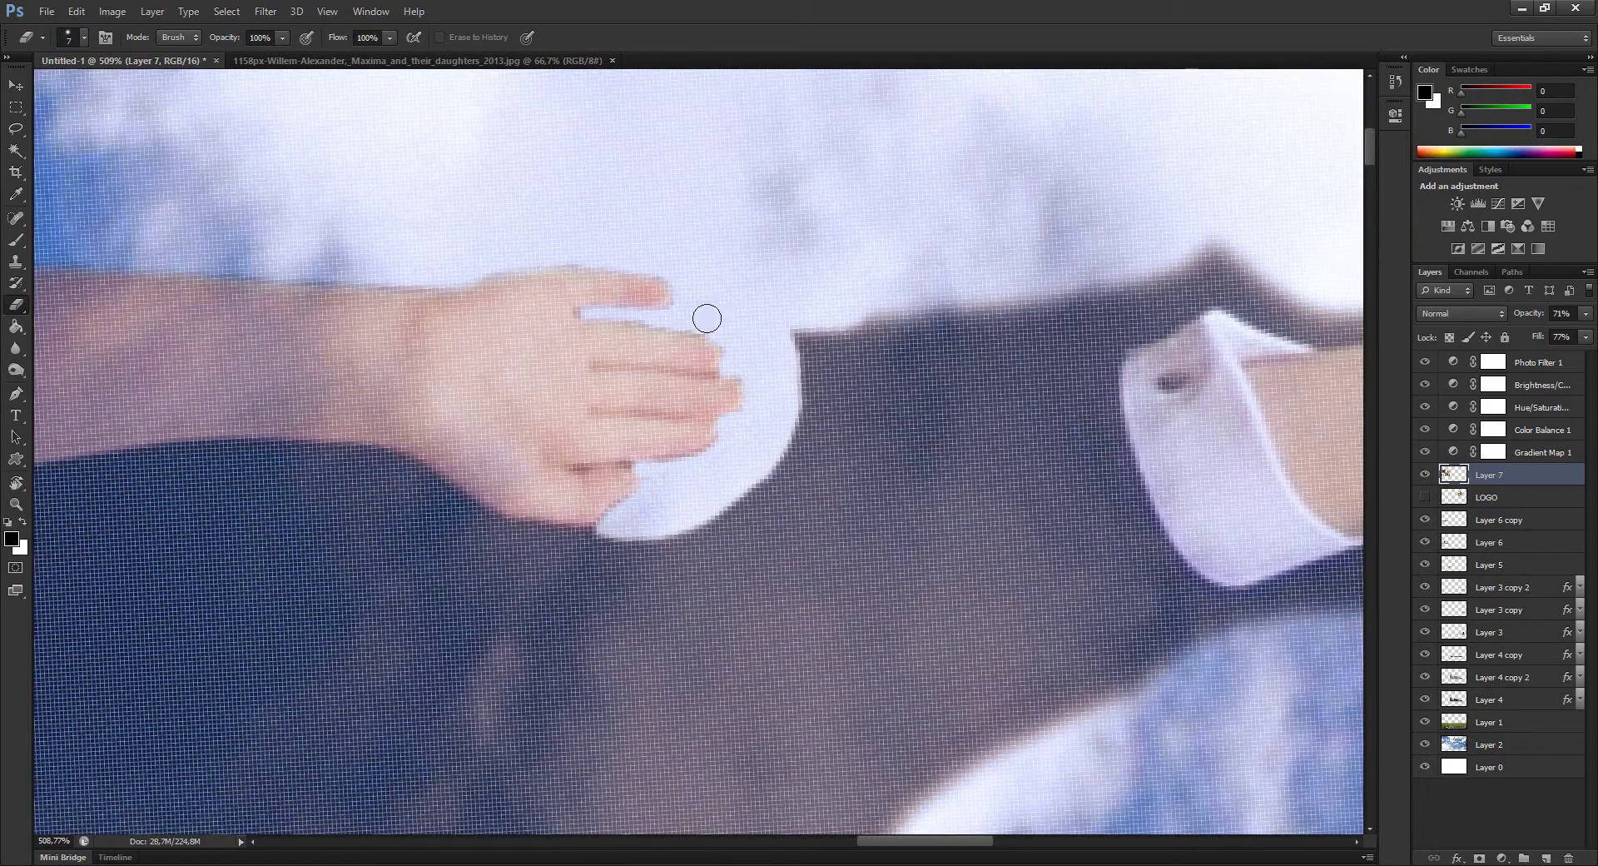
scroll(752, 382, down, 2)
scroll(752, 382, left, 5)
- Erase the dark fringe along the arm, shoulder and hair edges
drag(1074, 374, 666, 279)
scroll(892, 290, left, 1)
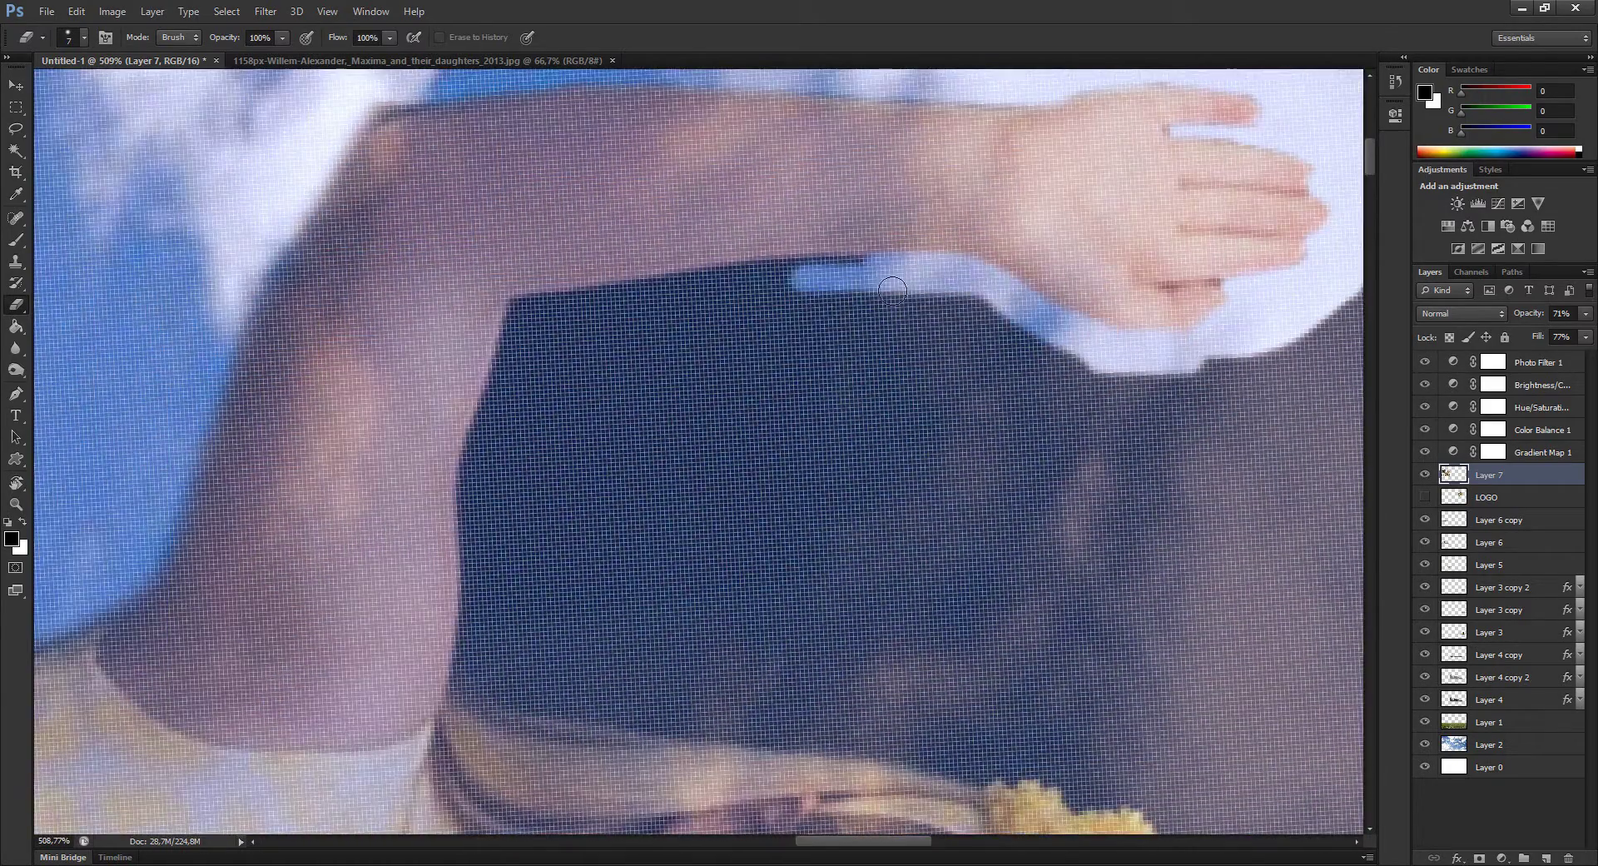
scroll(799, 297, down, 3)
drag(867, 168, 812, 320)
scroll(799, 160, down, 2)
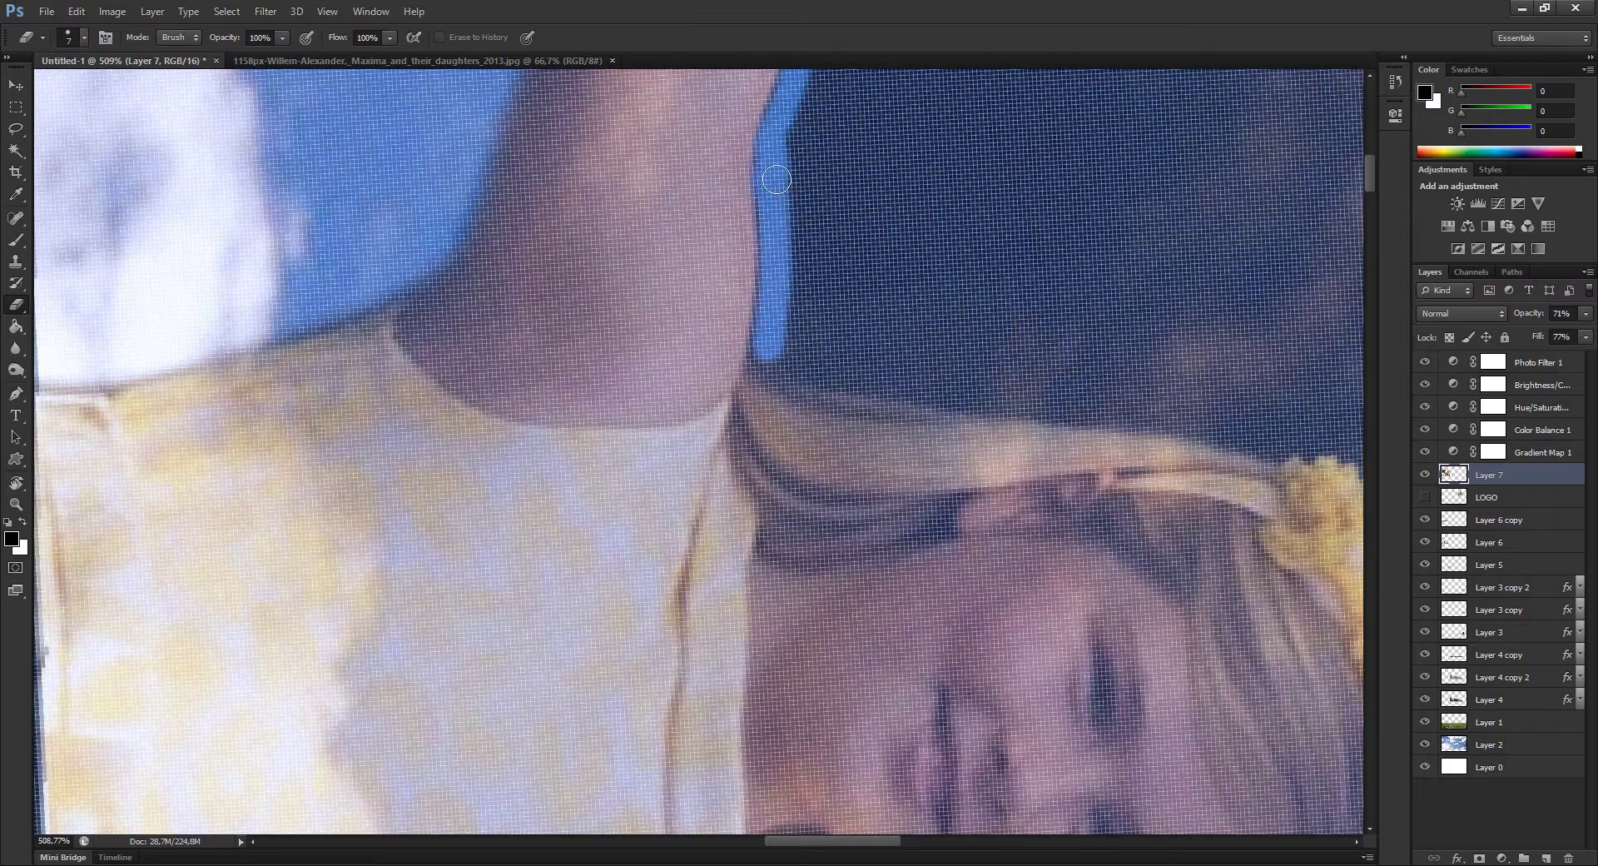
drag(777, 179, 1071, 374)
scroll(1071, 374, right, 5)
mouse_move(617, 307)
mouse_down()
mouse_move(836, 242)
mouse_move(756, 285)
mouse_move(821, 392)
mouse_move(999, 374)
mouse_move(1177, 500)
mouse_up()
scroll(599, 268, up, 1)
scroll(470, 270, up, 2)
scroll(470, 270, left, 2)
- With a slightly larger eraser, clear the dark edges along the sleeve, cuff and above the hand
key(bracketright)
key(bracketright)
key(bracketright)
key(bracketright)
key(bracketright)
key(bracketright)
scroll(819, 248, right, 5)
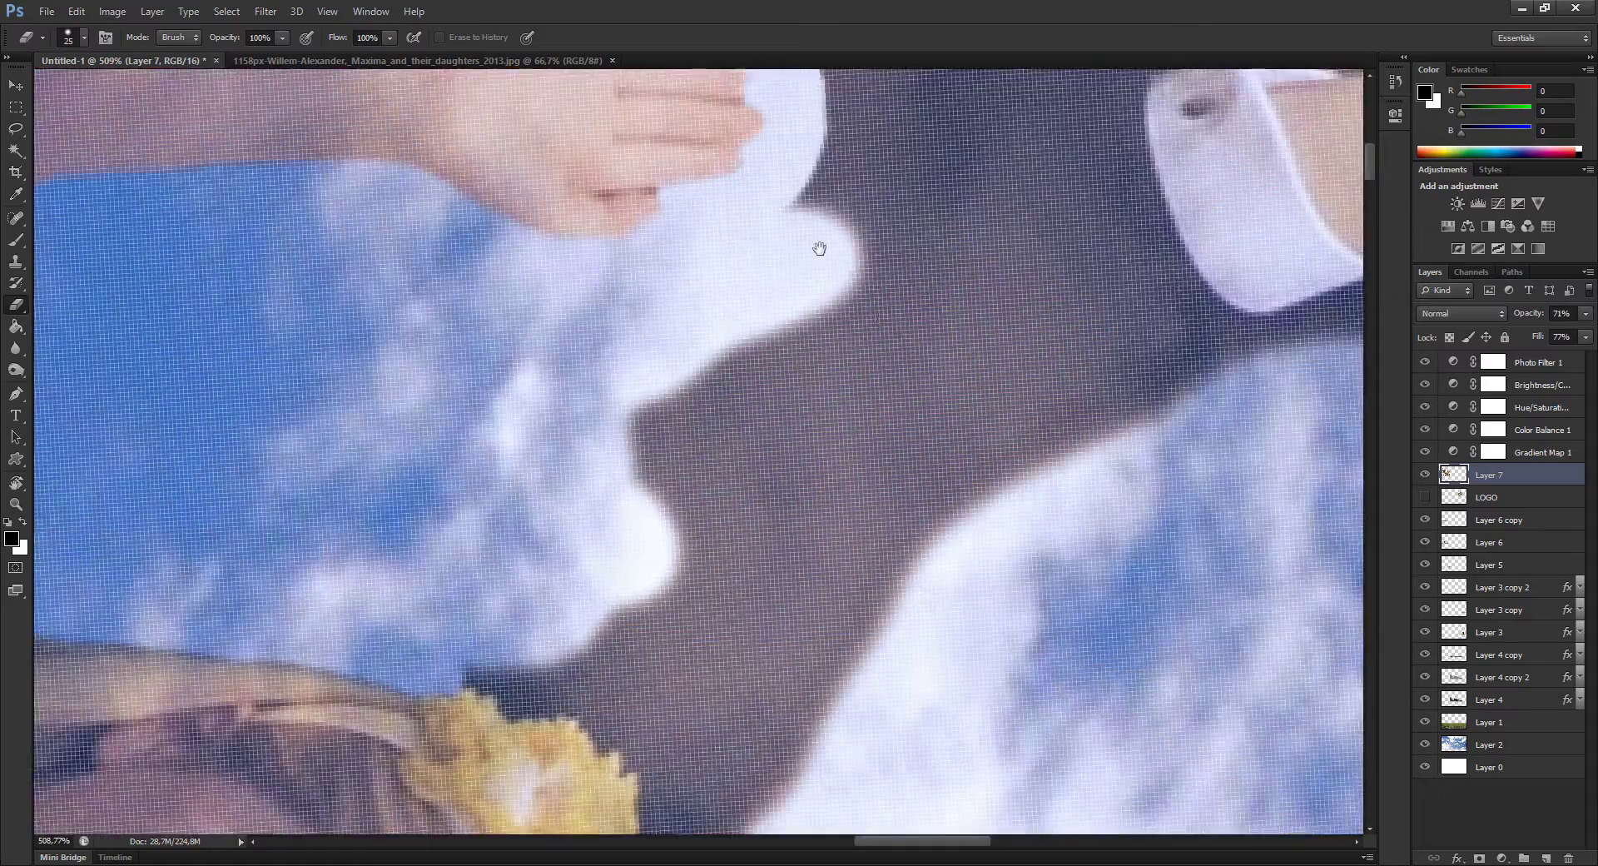
scroll(819, 248, right, 5)
drag(821, 346, 867, 338)
scroll(866, 339, right, 5)
mouse_move(799, 250)
mouse_down()
mouse_move(857, 317)
mouse_move(1041, 283)
mouse_up()
scroll(810, 293, right, 5)
drag(810, 292, 1066, 349)
scroll(742, 324, right, 5)
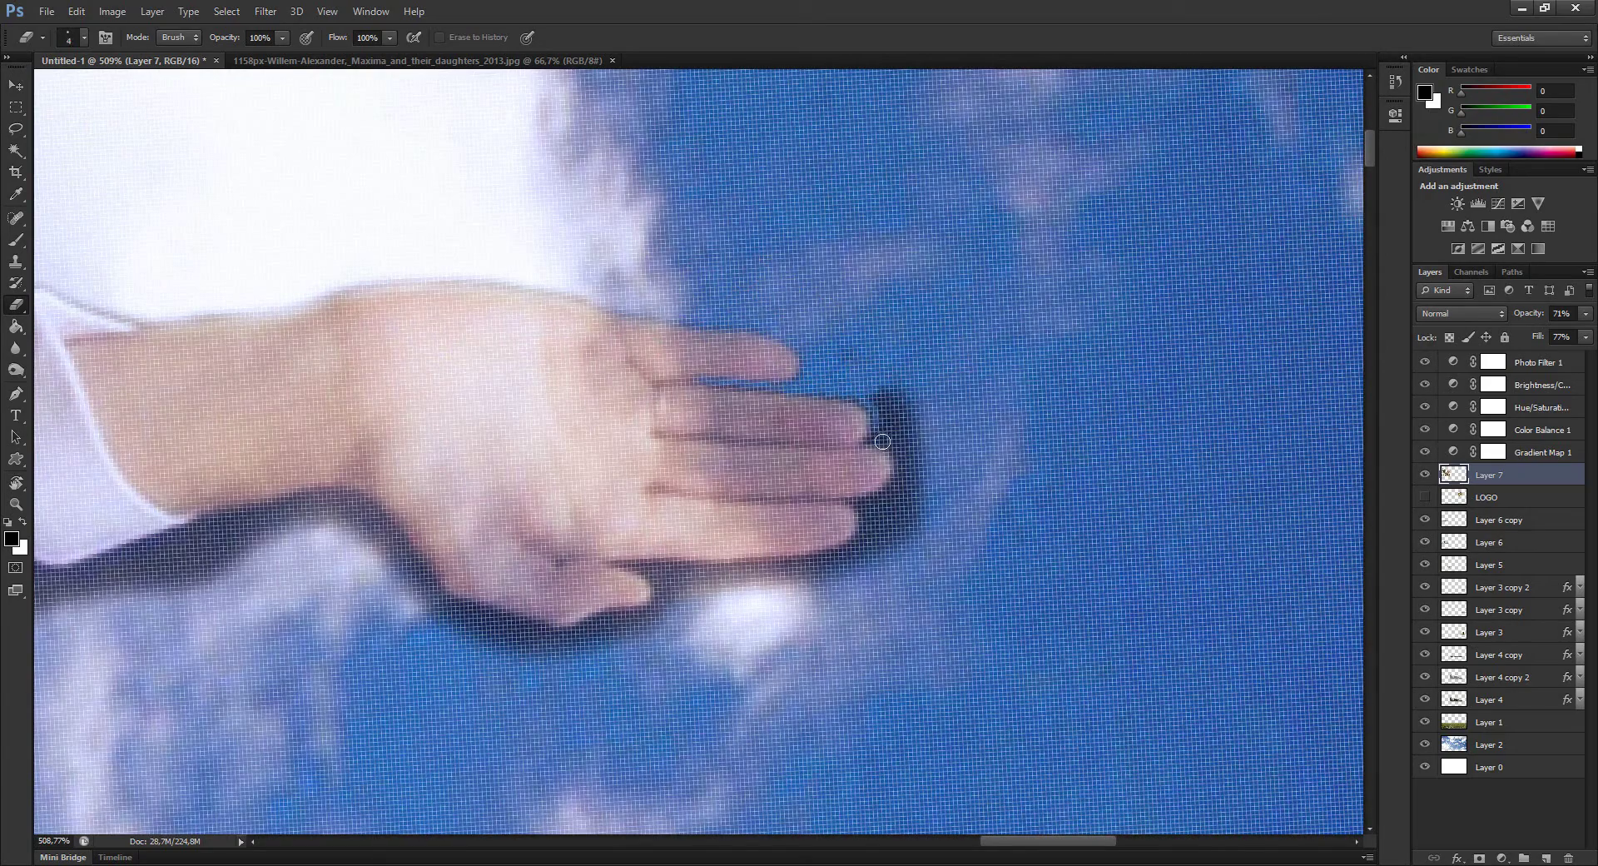
scroll(911, 527, down, 5)
scroll(989, 378, left, 3)
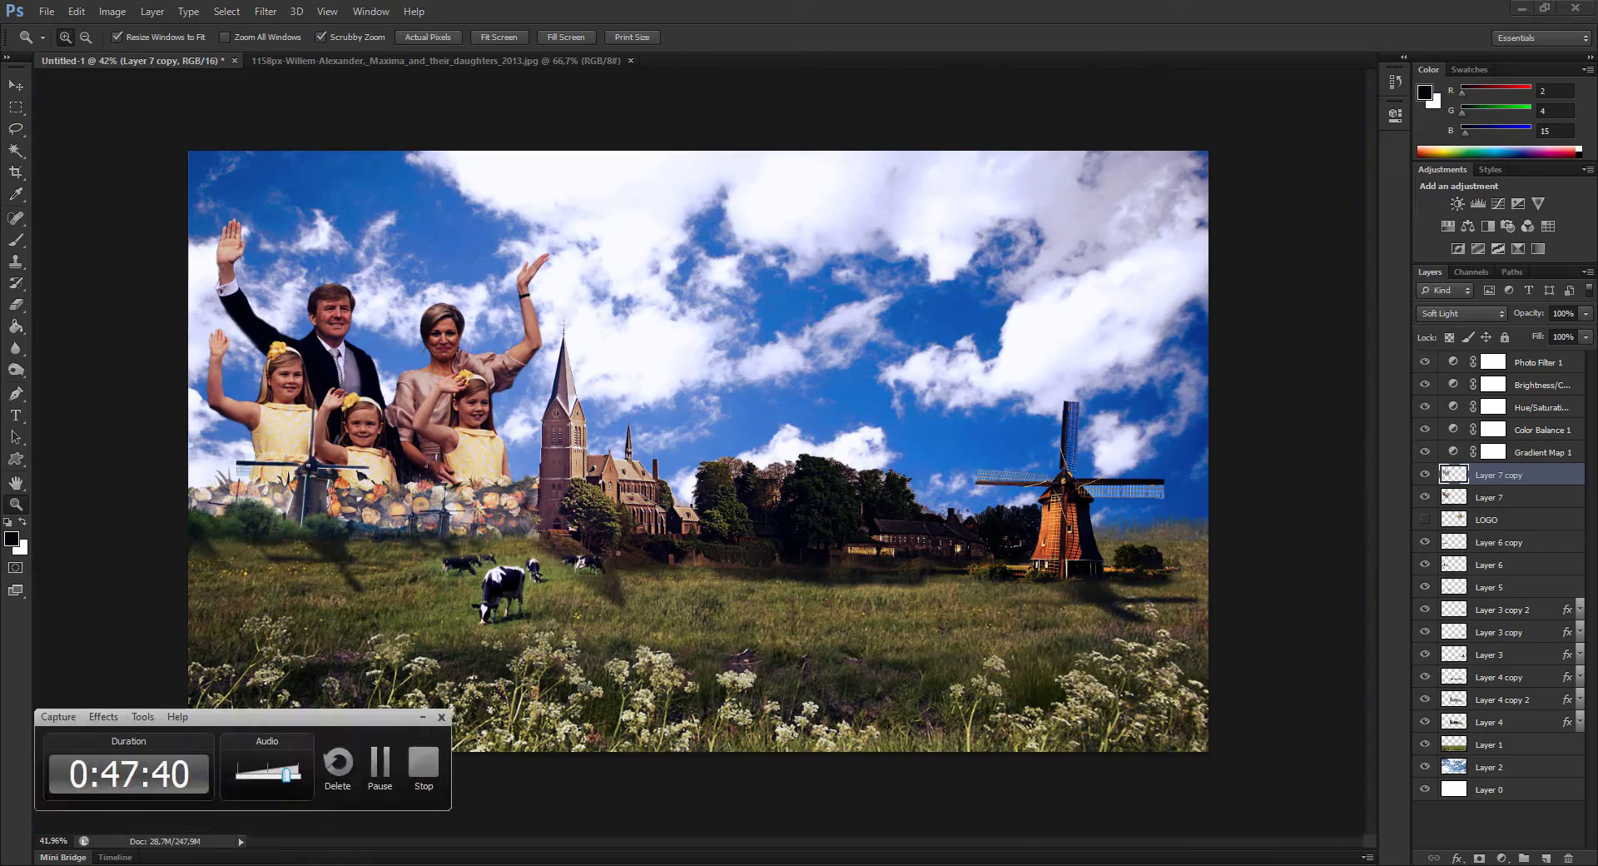
- Open the waving queen photo and drag it into the composite's upper-right sky
key(ctrl+o)
scroll(832, 458, down, 3)
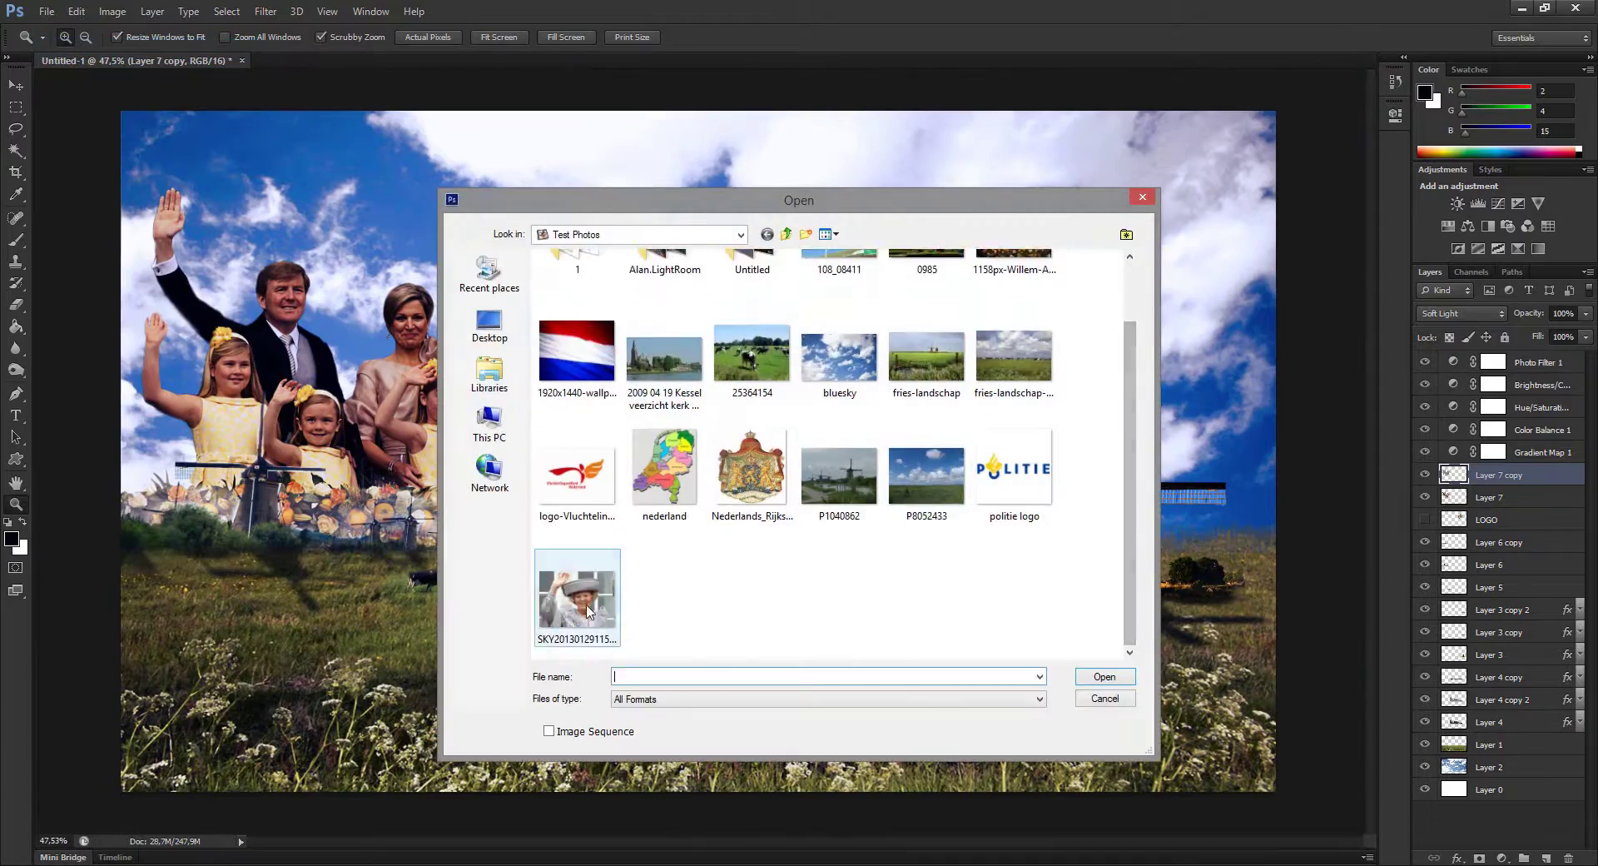
double_click(574, 578)
mouse_move(699, 466)
mouse_down()
mouse_move(1053, 363)
mouse_move(1097, 316)
mouse_up()
scroll(1053, 362, up, 3)
scroll(951, 420, down, 2)
key(v)
mouse_move(961, 373)
mouse_down()
mouse_move(1036, 327)
mouse_move(1037, 307)
mouse_up()
click(459, 61)
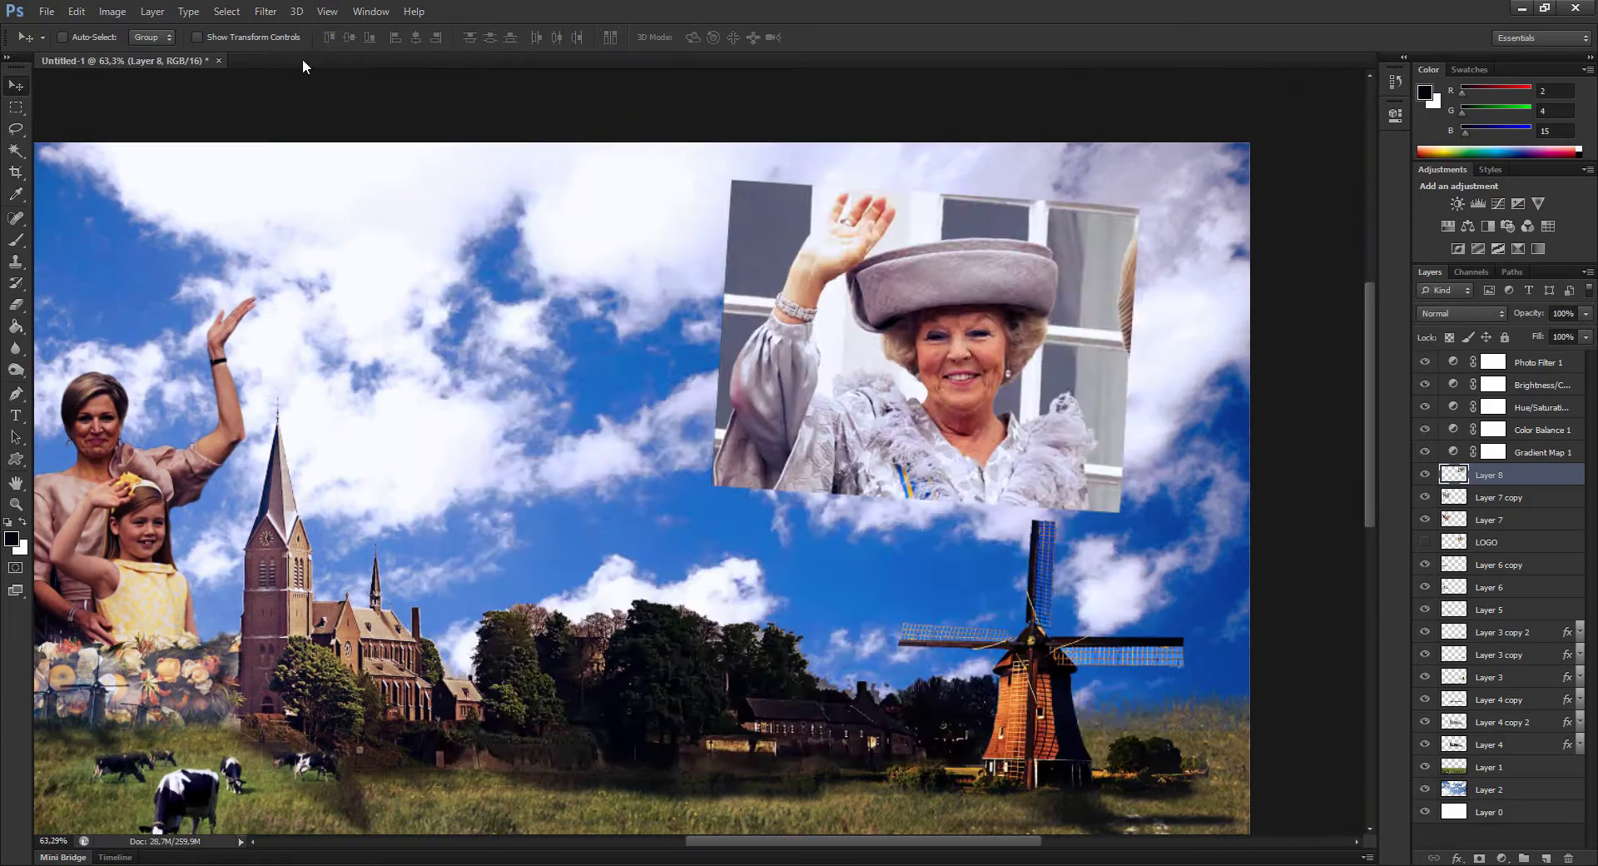
click(47, 10)
- Unhide the LOGO coat of arms, stack it above the queen photo and shrink it
click(66, 42)
click(1107, 714)
click(1425, 542)
drag(1537, 504, 1536, 476)
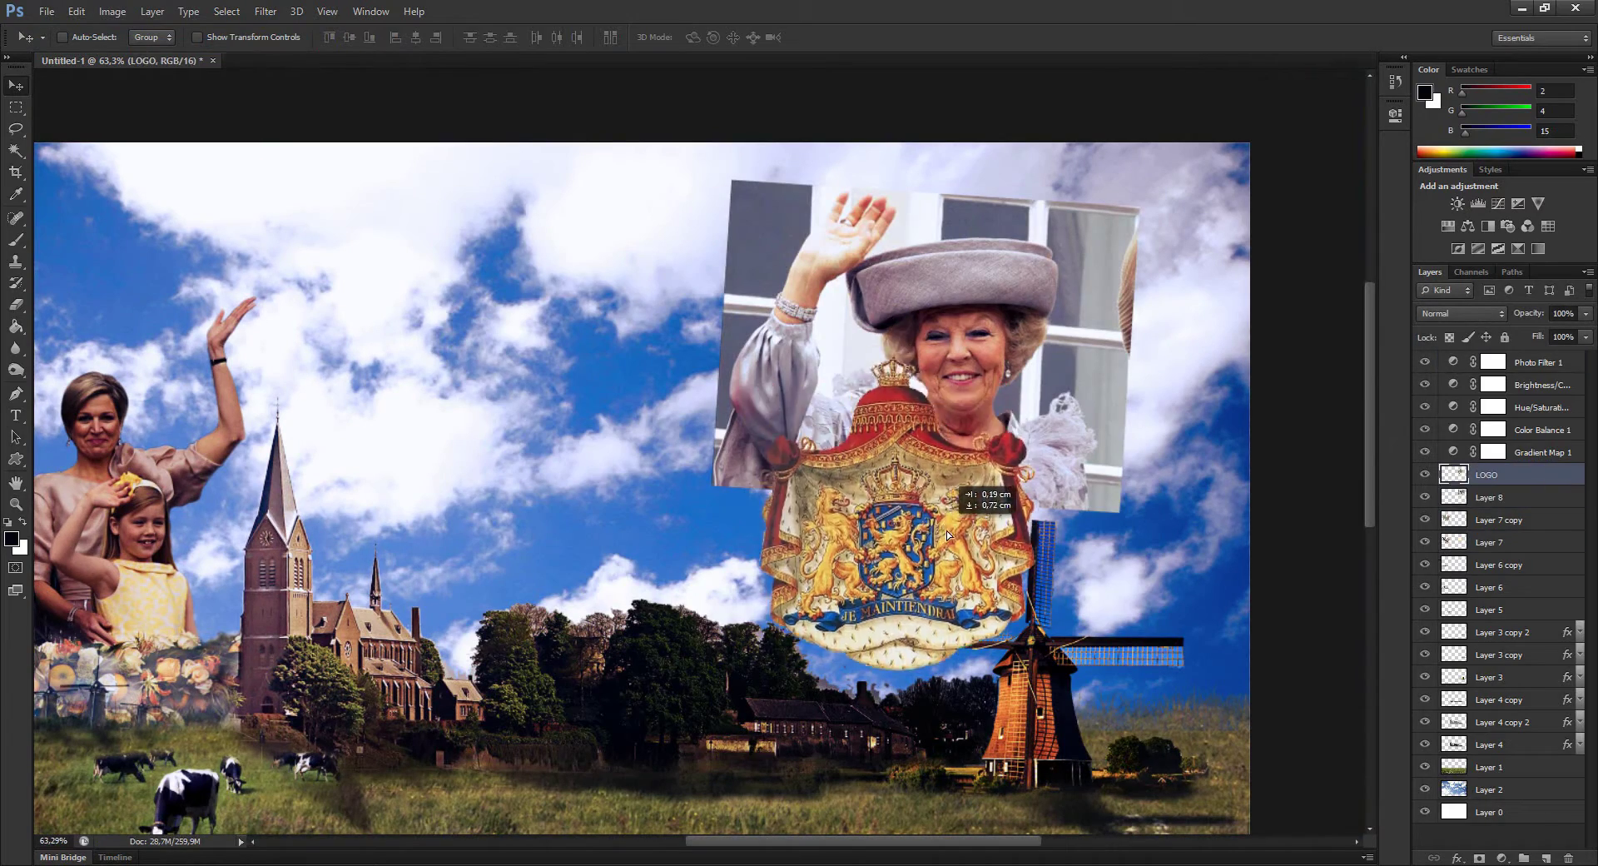
drag(882, 499, 892, 514)
key(ctrl+t)
mouse_move(1047, 304)
mouse_down()
mouse_move(970, 433)
mouse_move(1036, 404)
mouse_up()
key(Return)
key(ctrl+t)
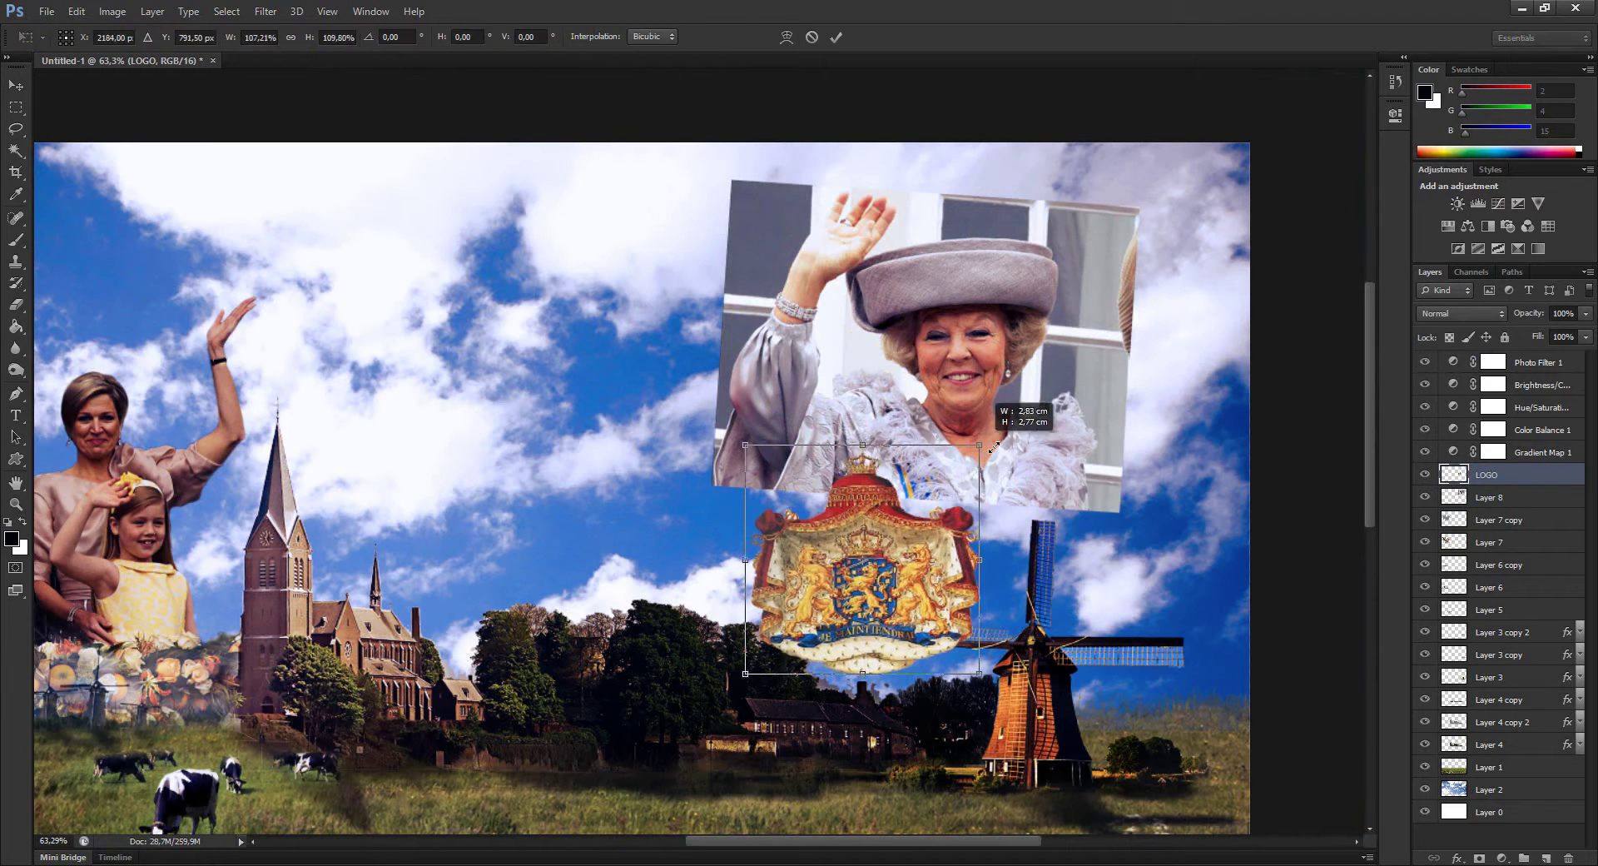
key(Return)
- Place the coat of arms below her face, then shrink, move and slightly tilt the queen photo
drag(908, 541, 907, 508)
drag(974, 387, 957, 366)
key(ctrl+t)
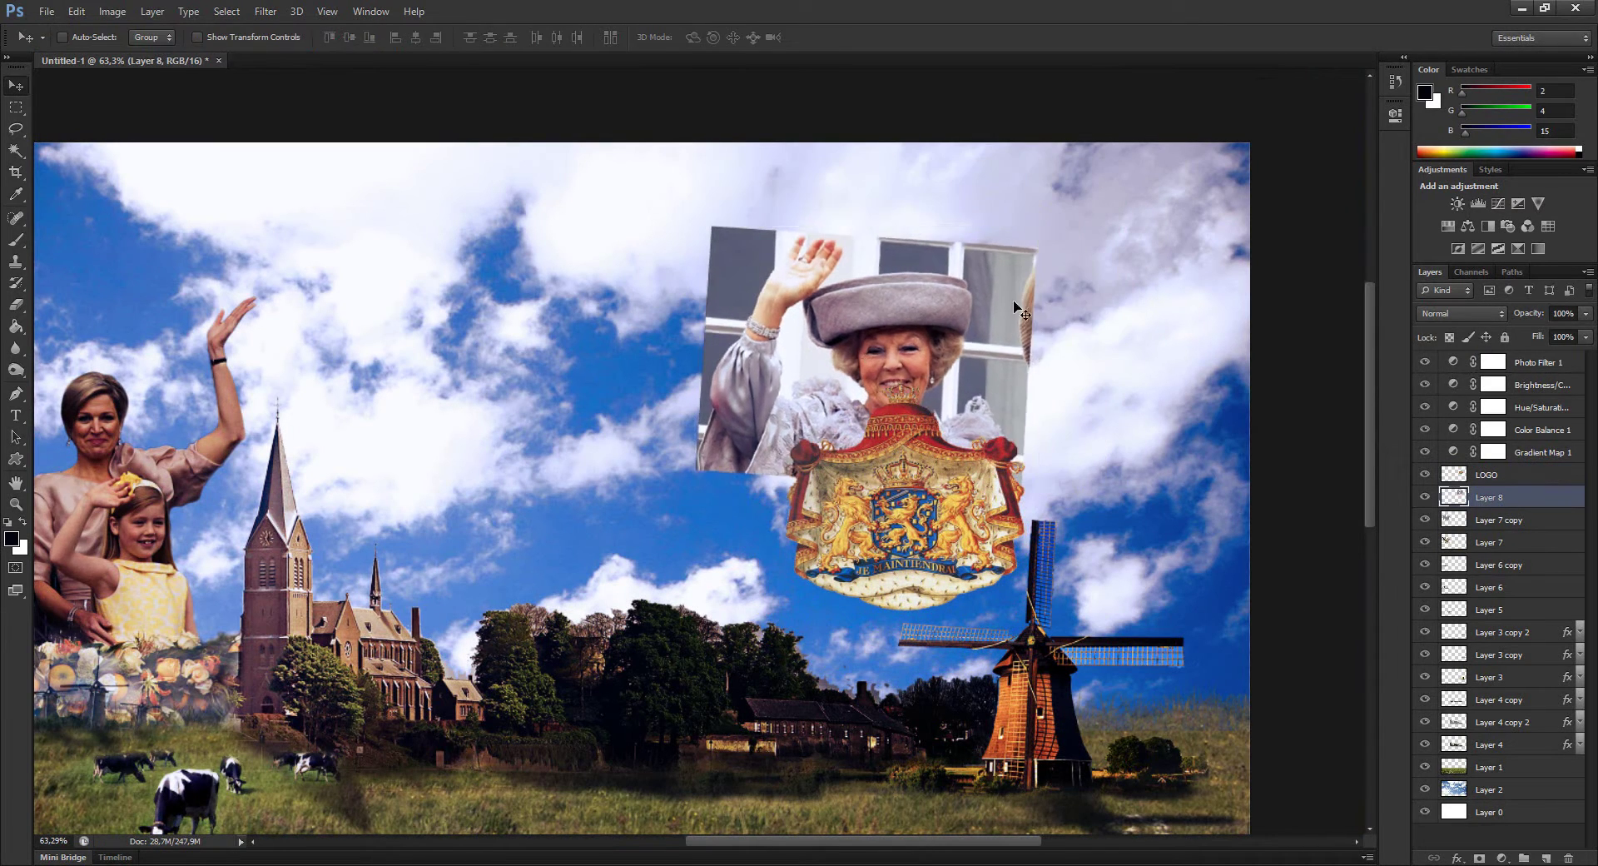
drag(1116, 333, 1056, 330)
key(Return)
drag(1031, 366, 1037, 376)
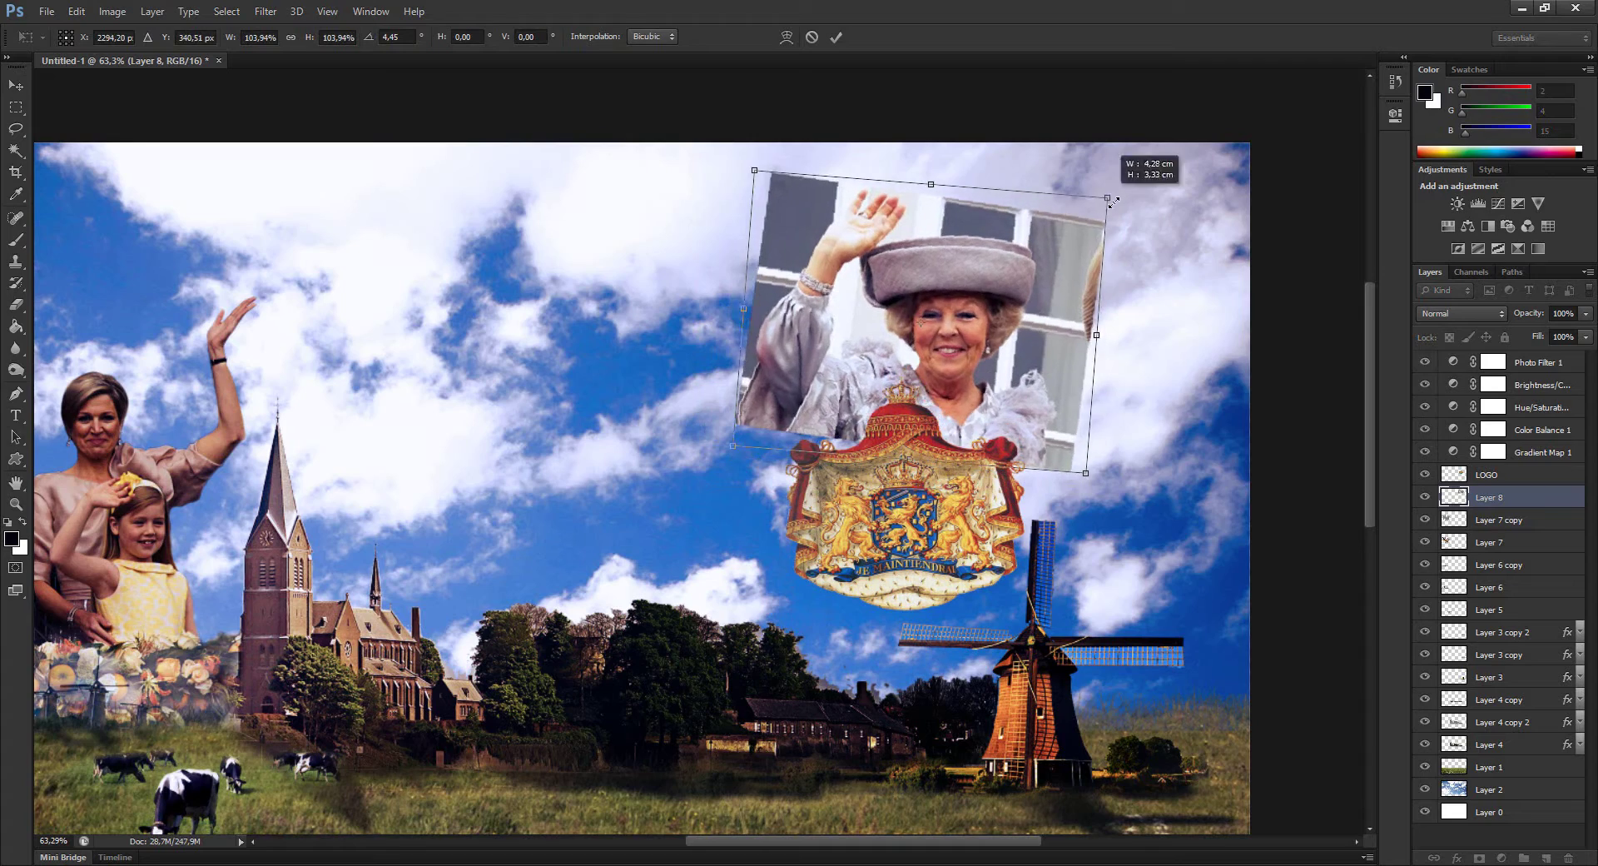
key(Return)
- Apply High Pass to the queen photo copy and blend it as Soft Light
click(266, 11)
click(424, 324)
key(Return)
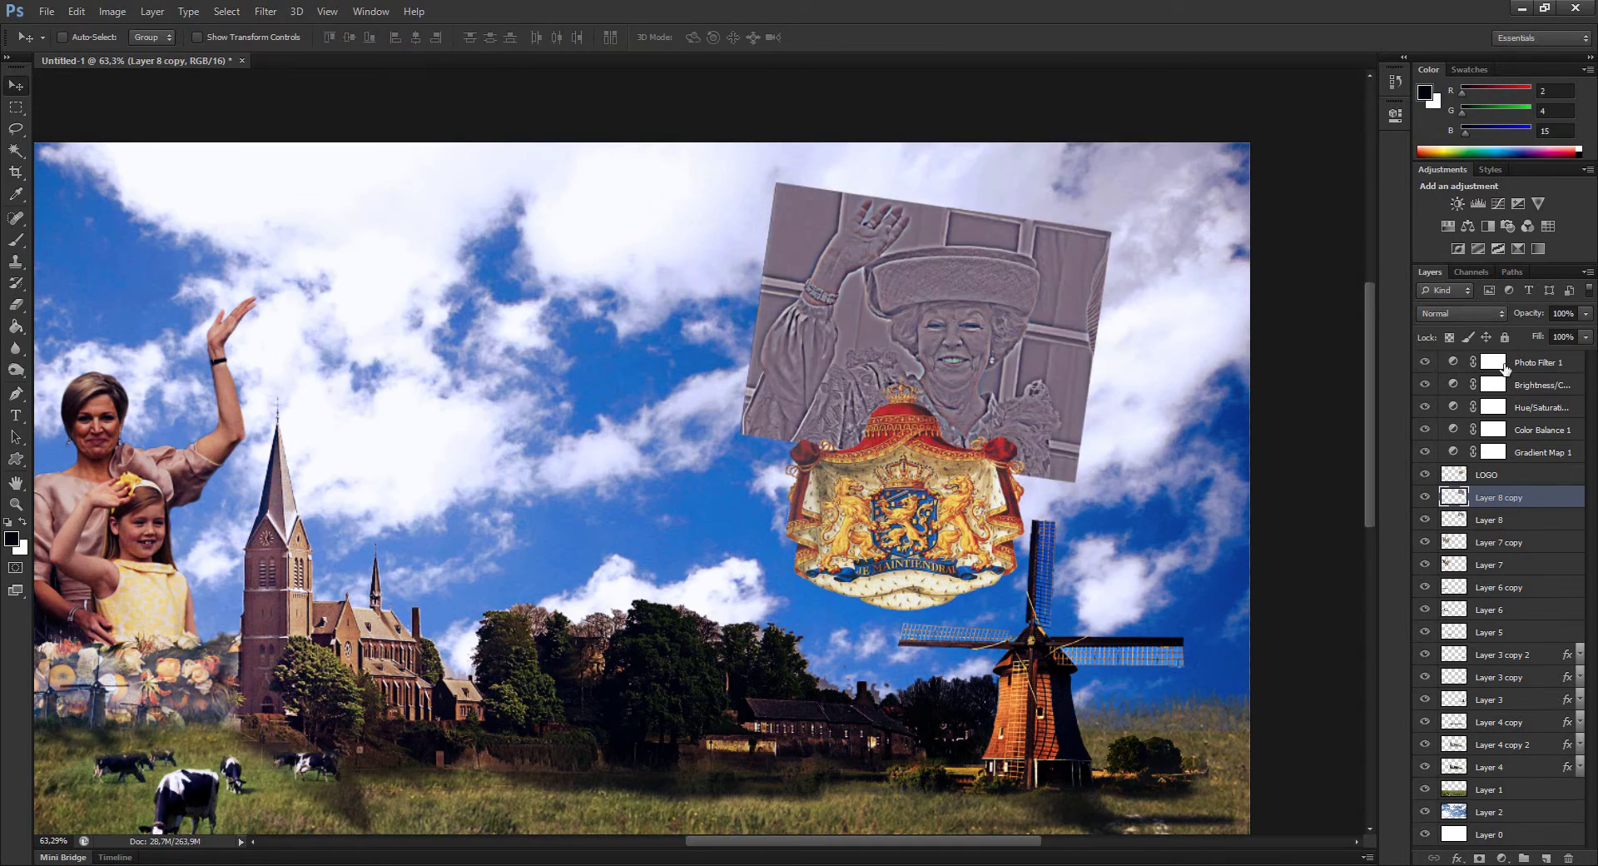
key(shift+alt+f)
key(z)
drag(1036, 488, 1082, 491)
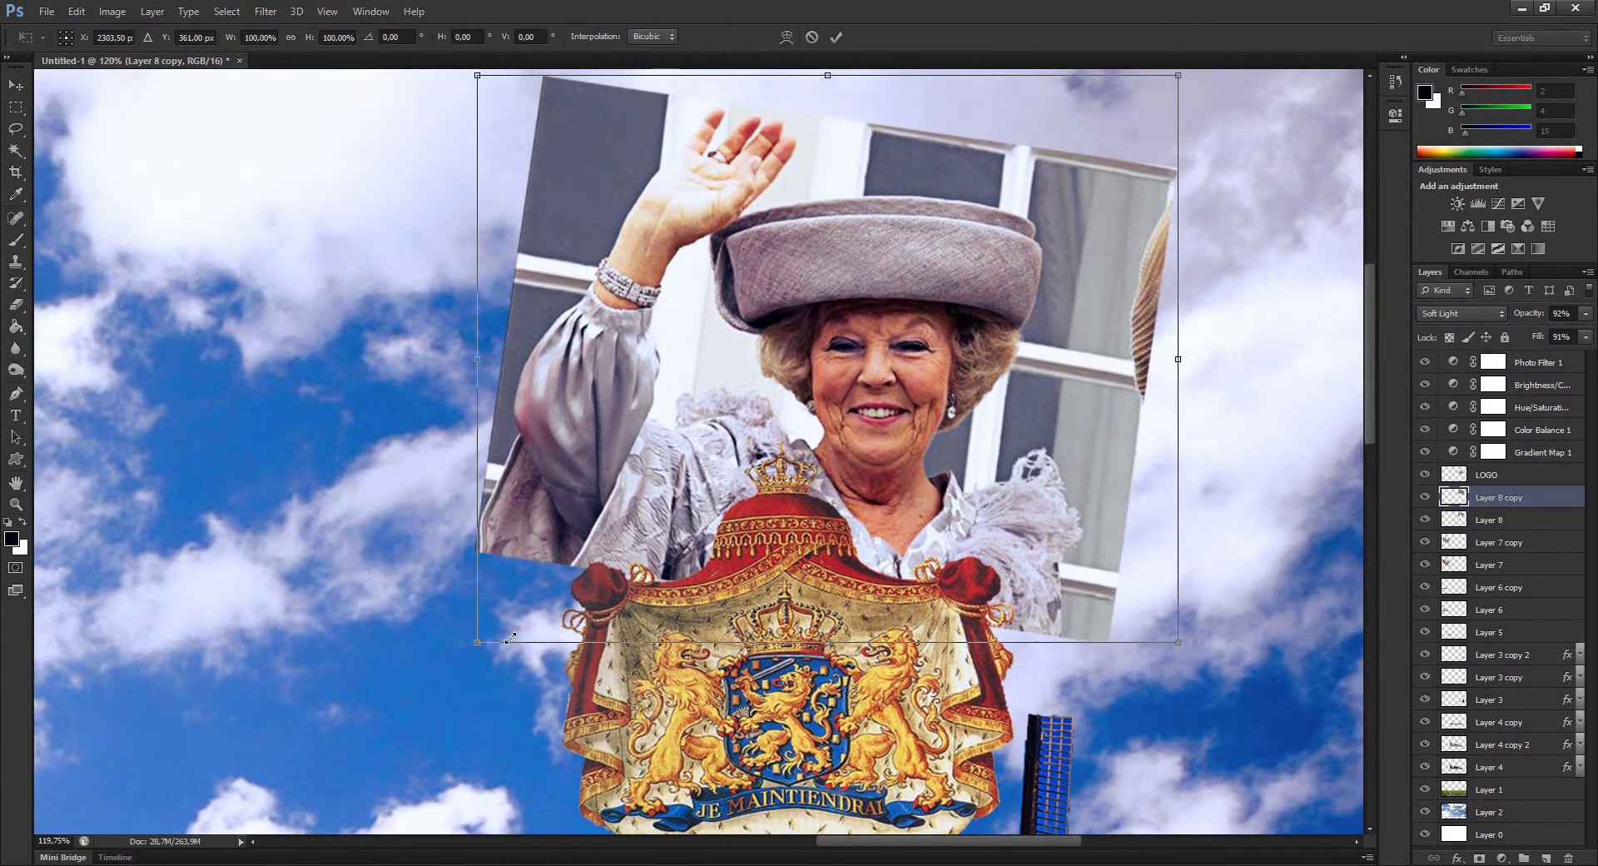
- Shrink both queen photo layers together and nudge them up and left
key(ctrl+t)
drag(472, 71, 511, 147)
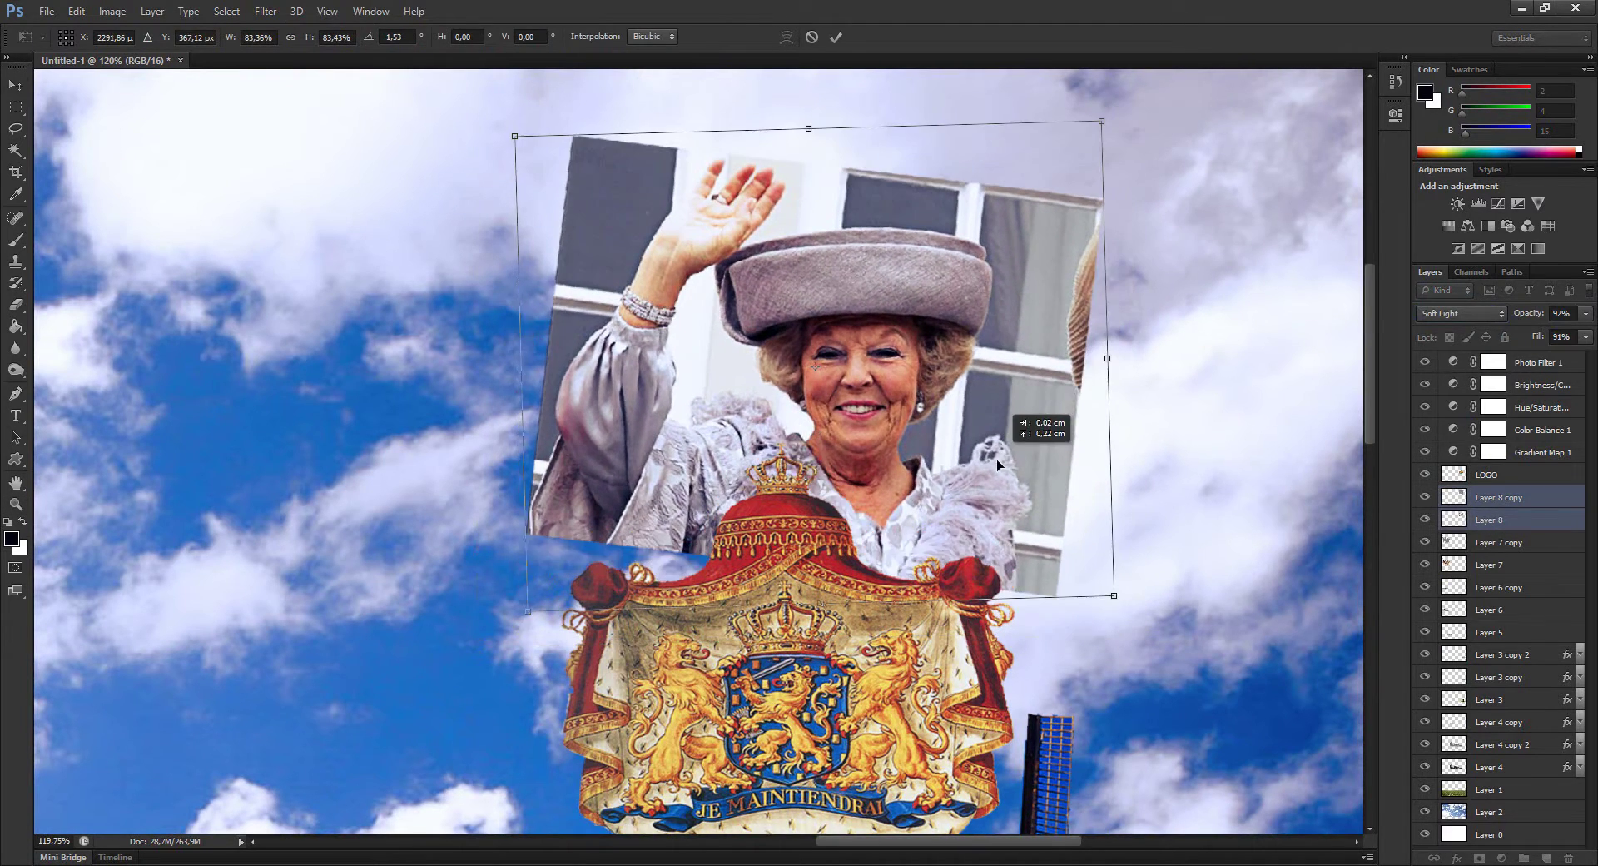
drag(1009, 499, 996, 495)
key(Return)
key(z)
- Duplicate the LOGO layer, apply High Pass to the copy and set it to Soft Light
key(ctrl+j)
click(265, 12)
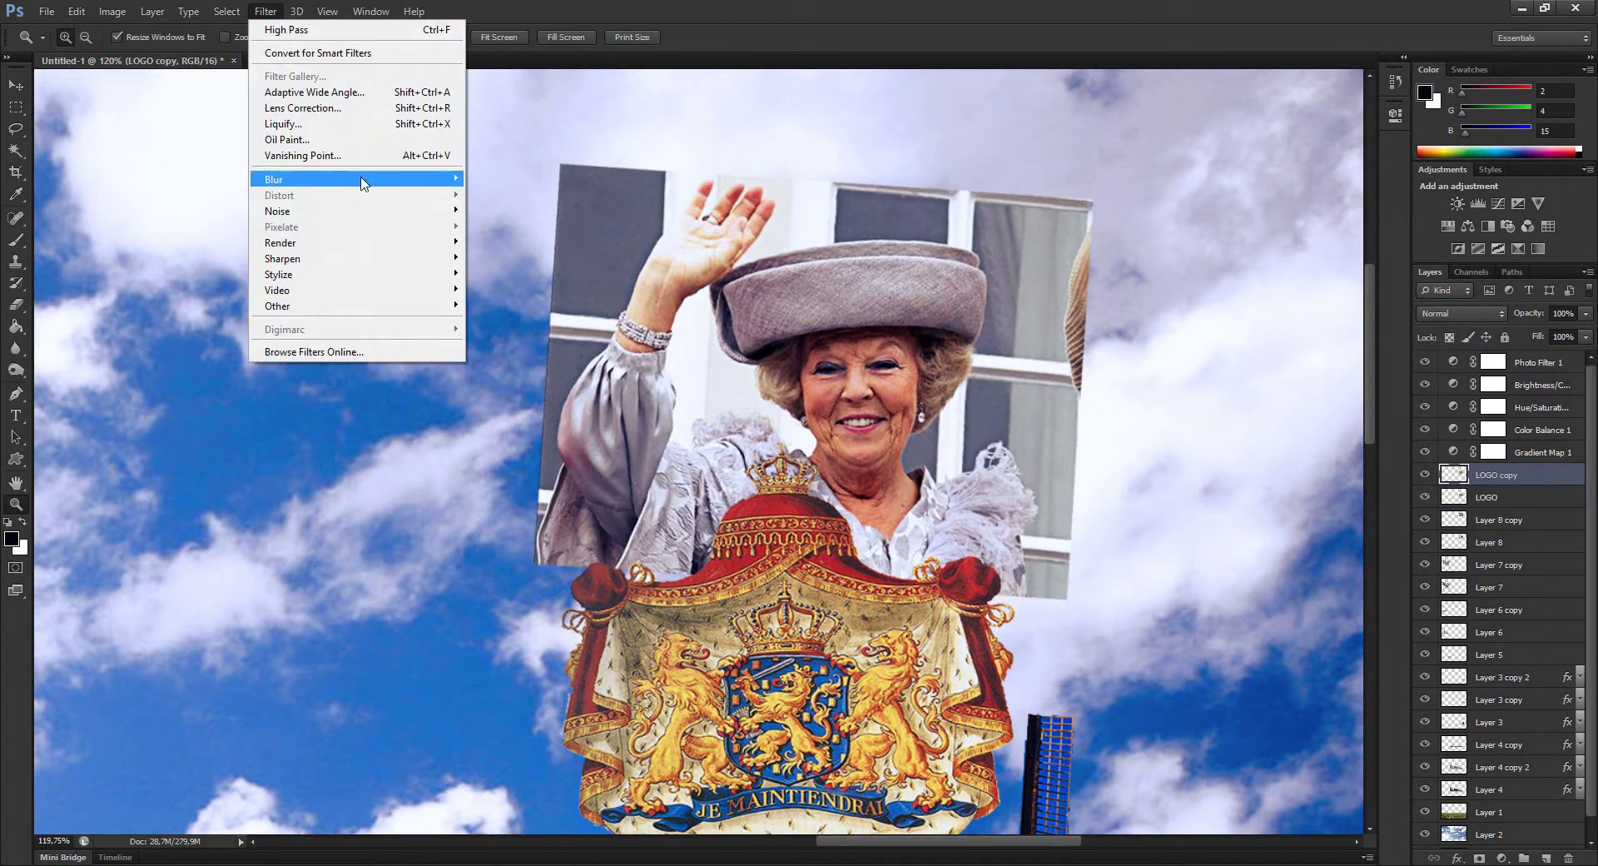
click(499, 421)
key(Return)
key(alt+shift+f)
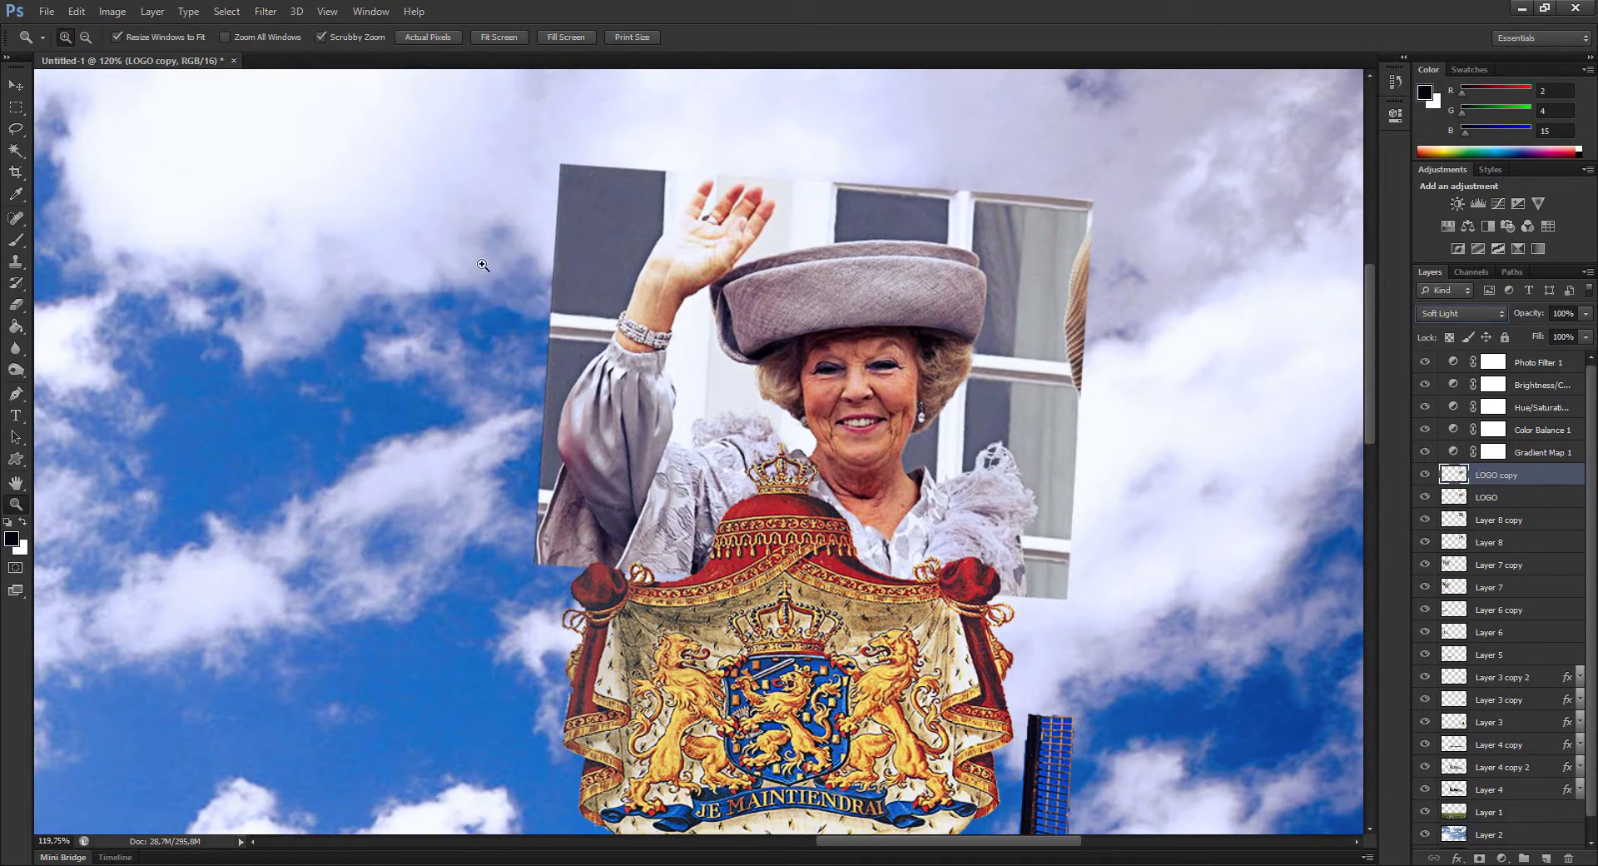
click(1468, 500)
- Merge the queen photo with its sharpening copy and erase the grey block behind her hand
mouse_move(793, 480)
mouse_down()
mouse_move(889, 564)
mouse_move(1174, 580)
mouse_up()
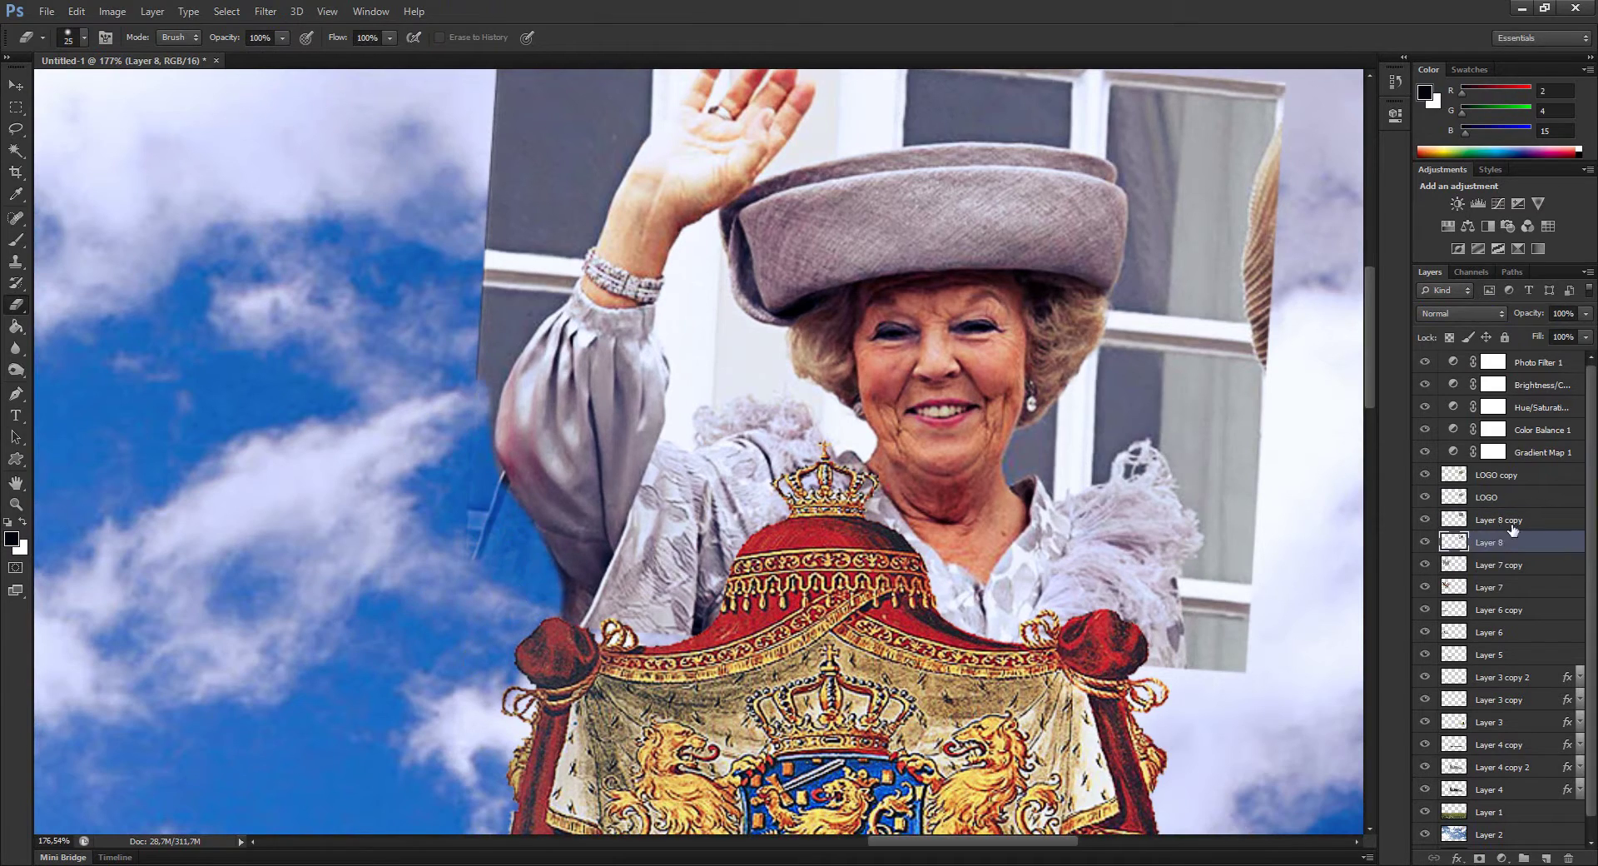
key(Delete)
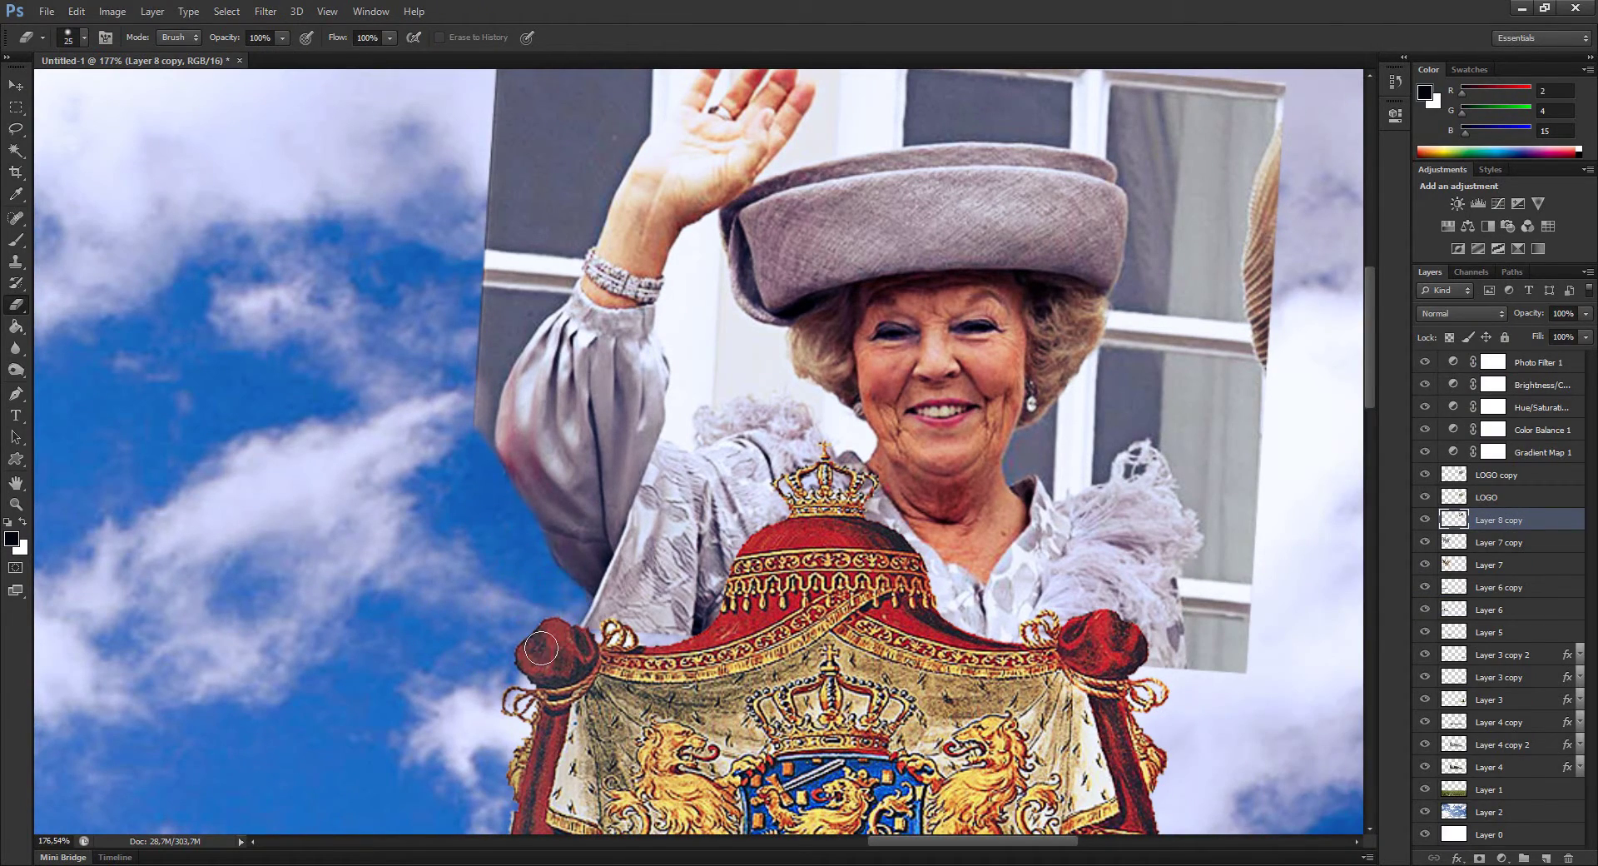
drag(541, 648, 783, 484)
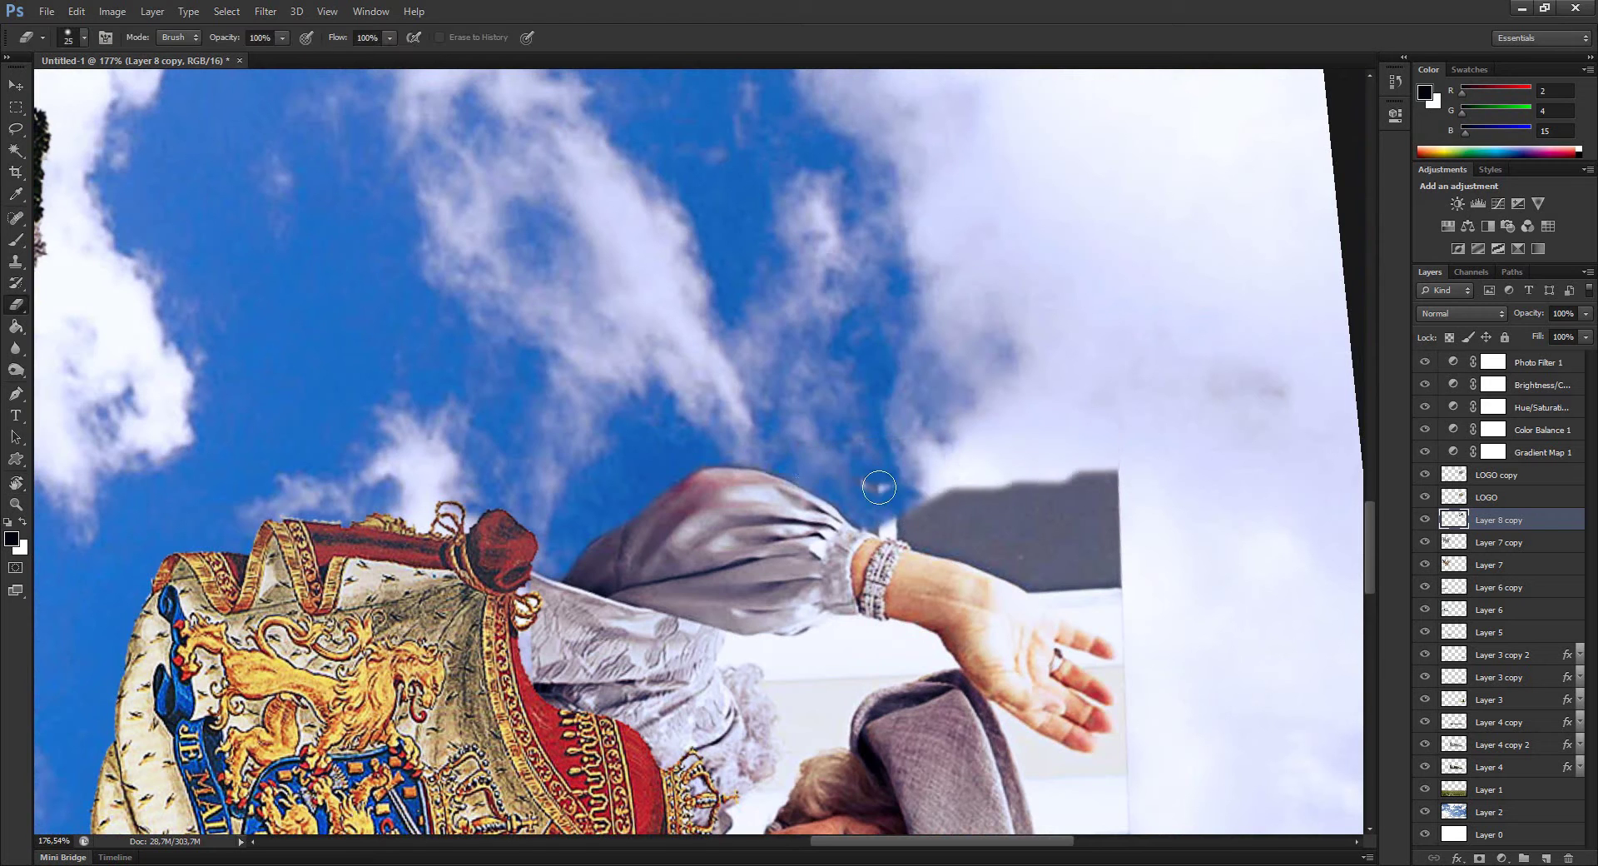
drag(879, 487, 1090, 587)
key(bracketleft)
key(bracketleft)
key(bracketleft)
scroll(1091, 587, up, 5)
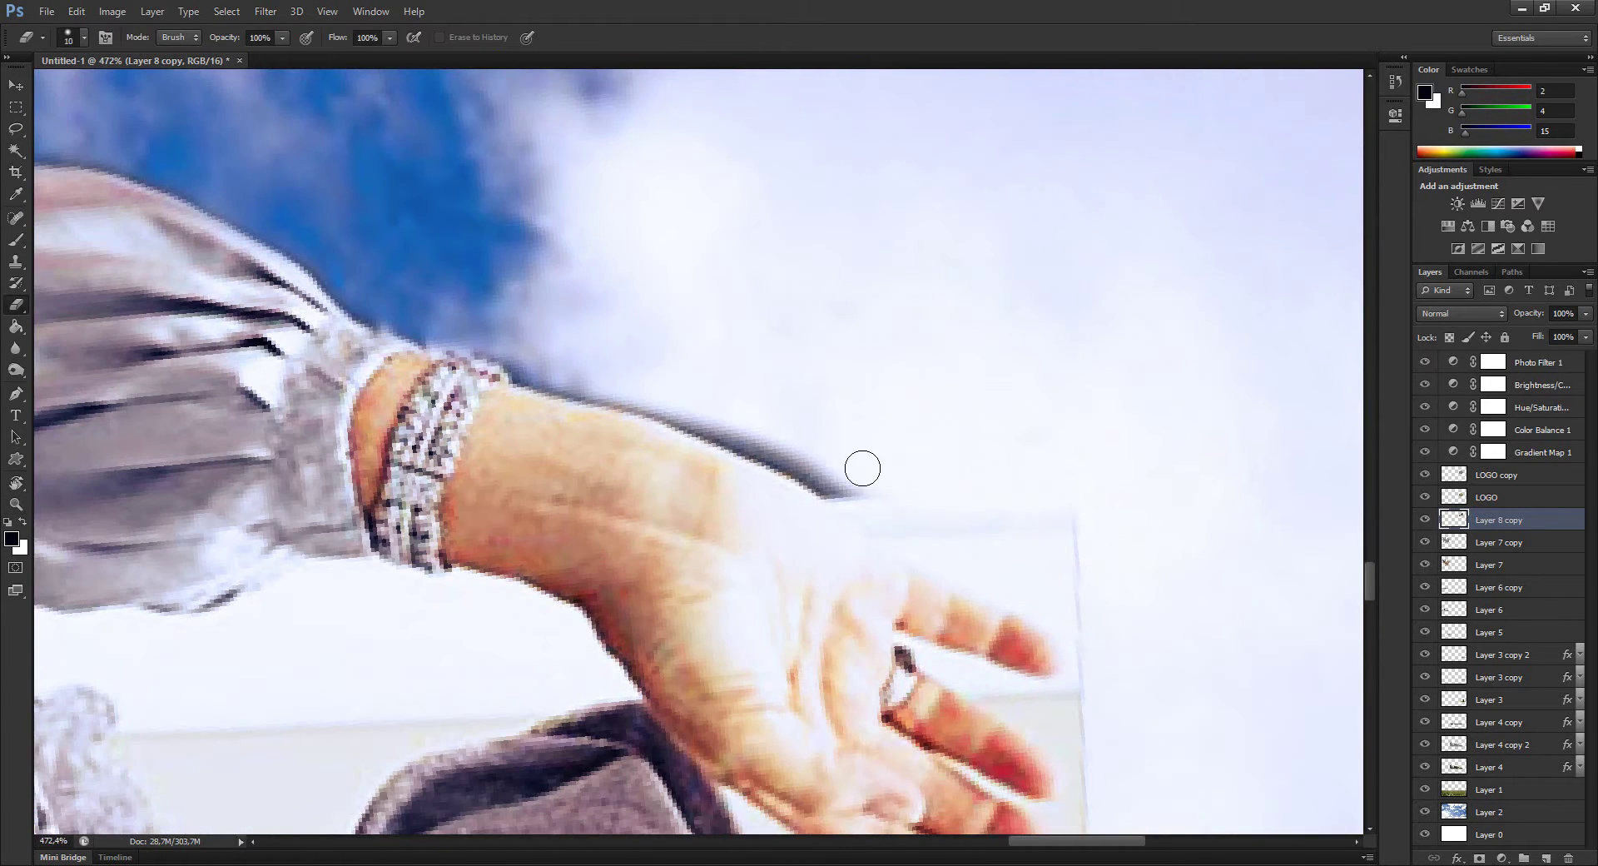
scroll(1055, 550, down, 1)
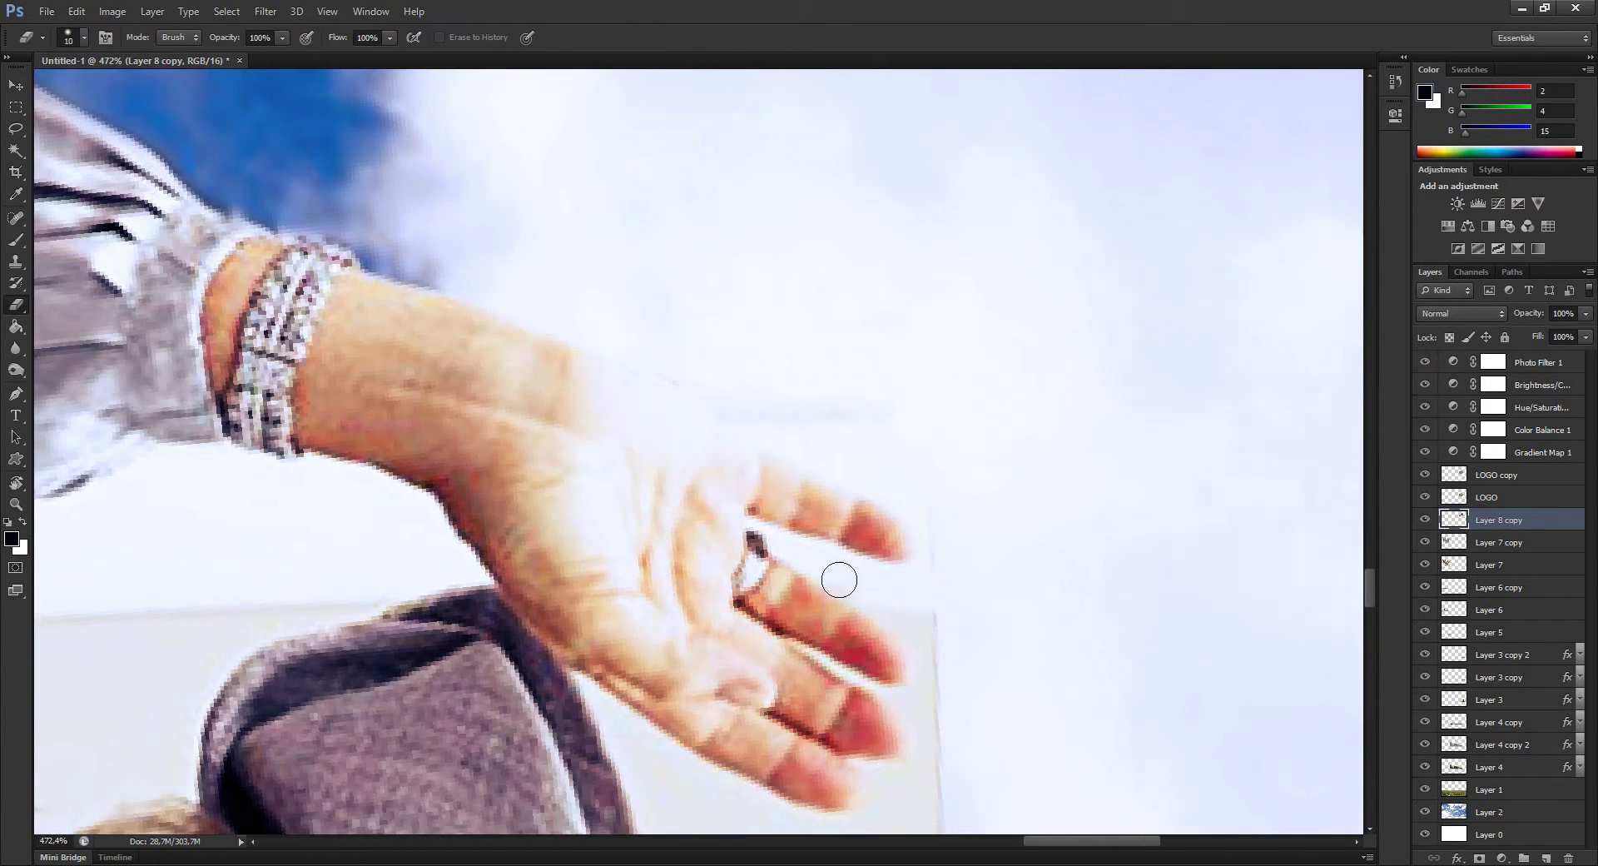
scroll(838, 574, down, 1)
scroll(974, 657, down, 1)
scroll(1052, 652, down, 1)
- Erase the grey window shading beside the queen's shoulder
key(z)
scroll(978, 504, down, 2)
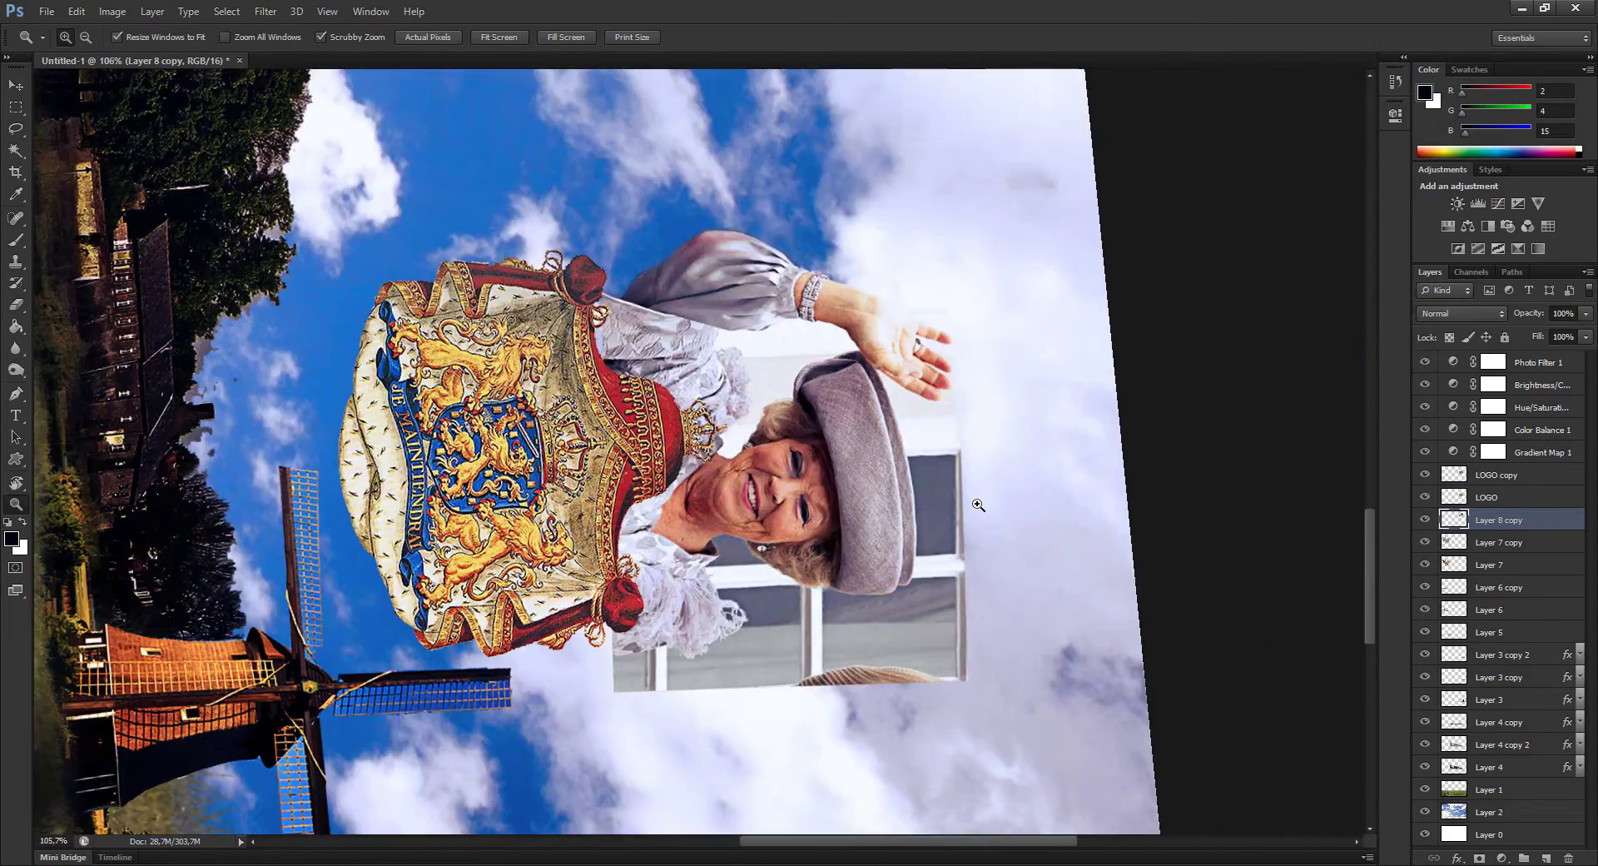
scroll(974, 507, up, 4)
key(e)
right_click(835, 436)
key(Escape)
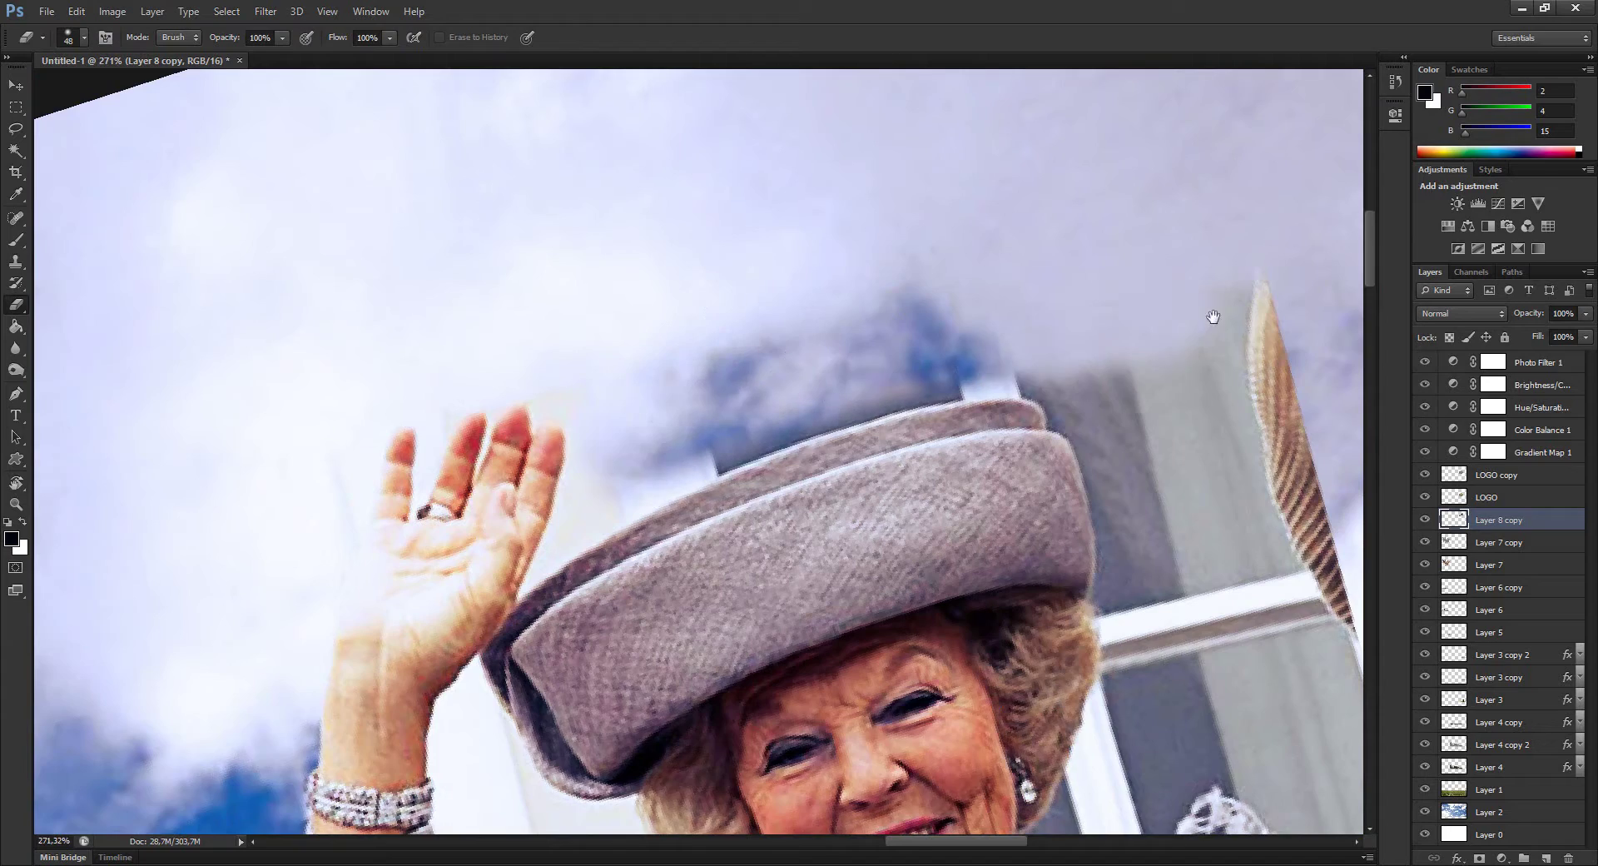
drag(1212, 314, 850, 282)
drag(1129, 748, 1055, 310)
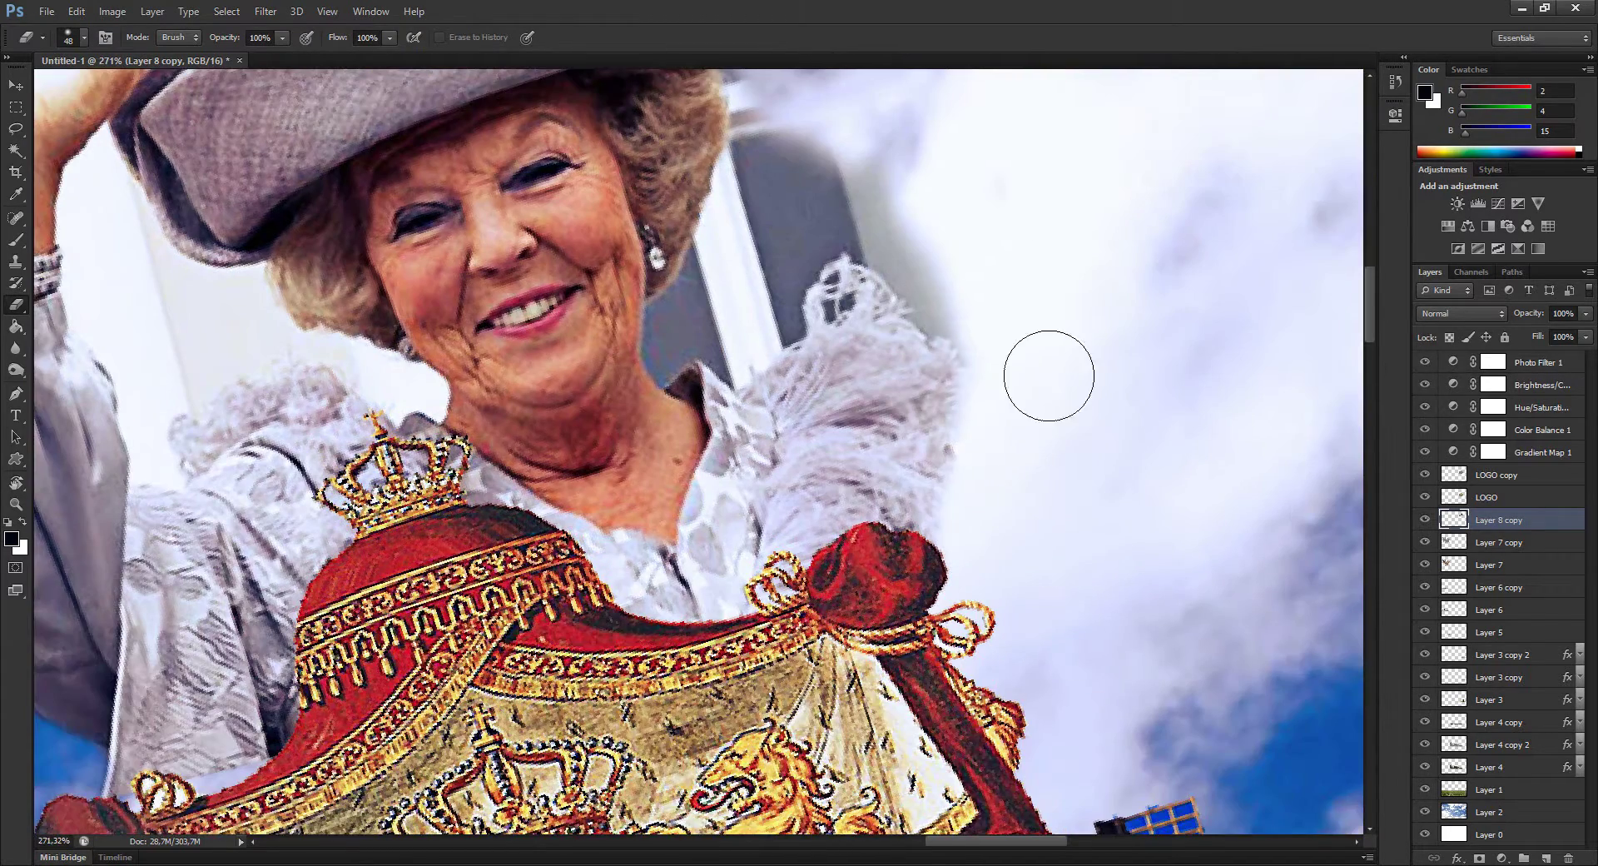
drag(829, 226, 803, 197)
- Shrink the brush and rotate and zoom the view around the hat and hair edges
key(bracketleft)
key(bracketleft)
key(bracketleft)
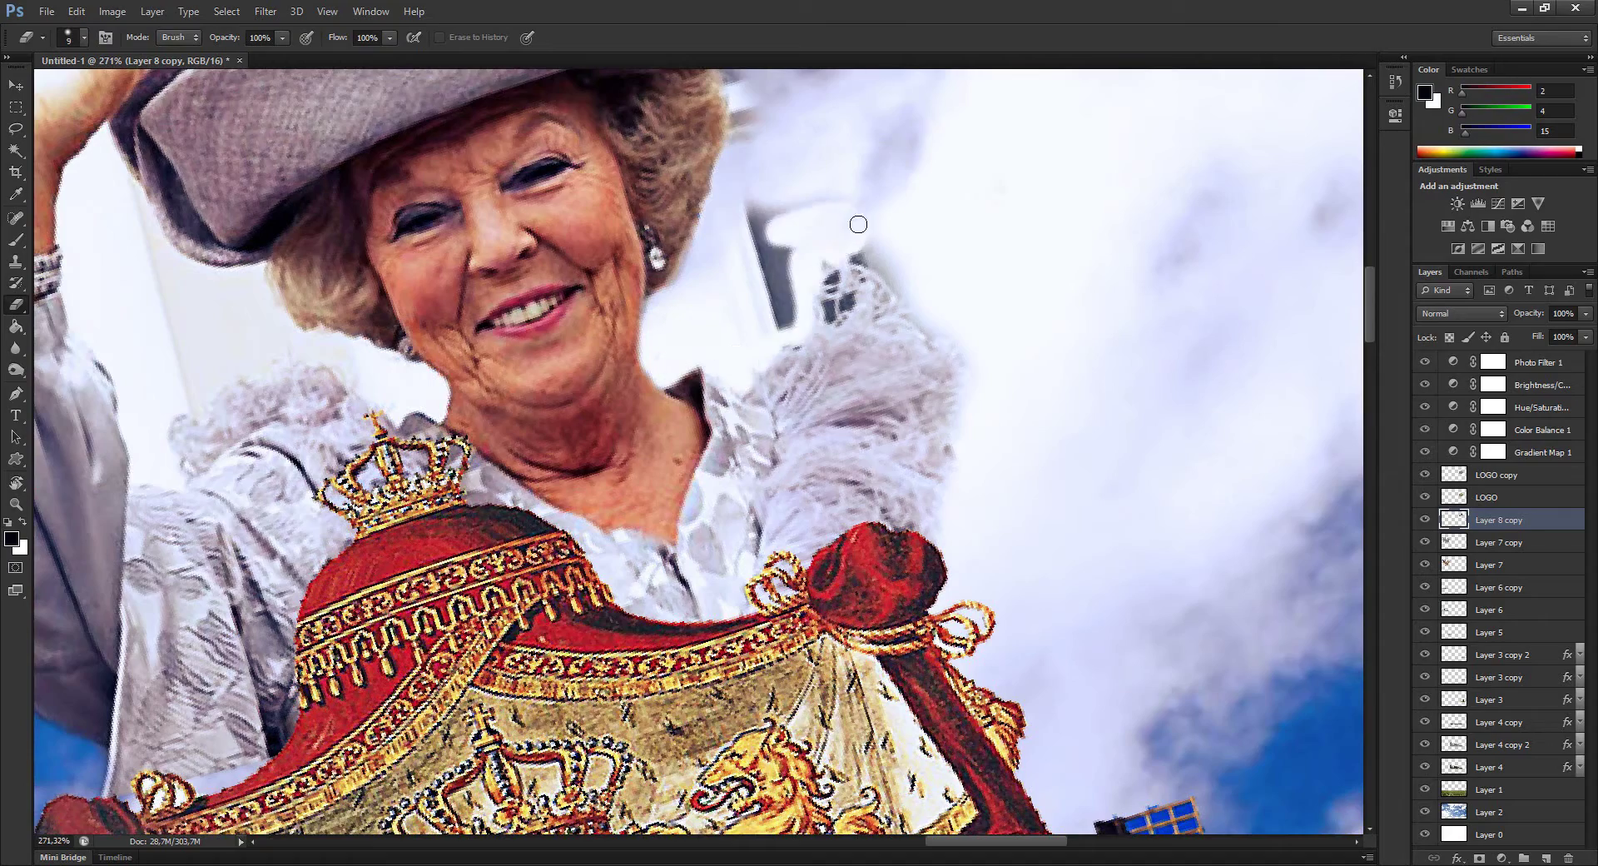
mouse_move(1005, 392)
mouse_down()
mouse_move(930, 366)
mouse_move(887, 310)
mouse_up()
right_click(887, 309)
key(Escape)
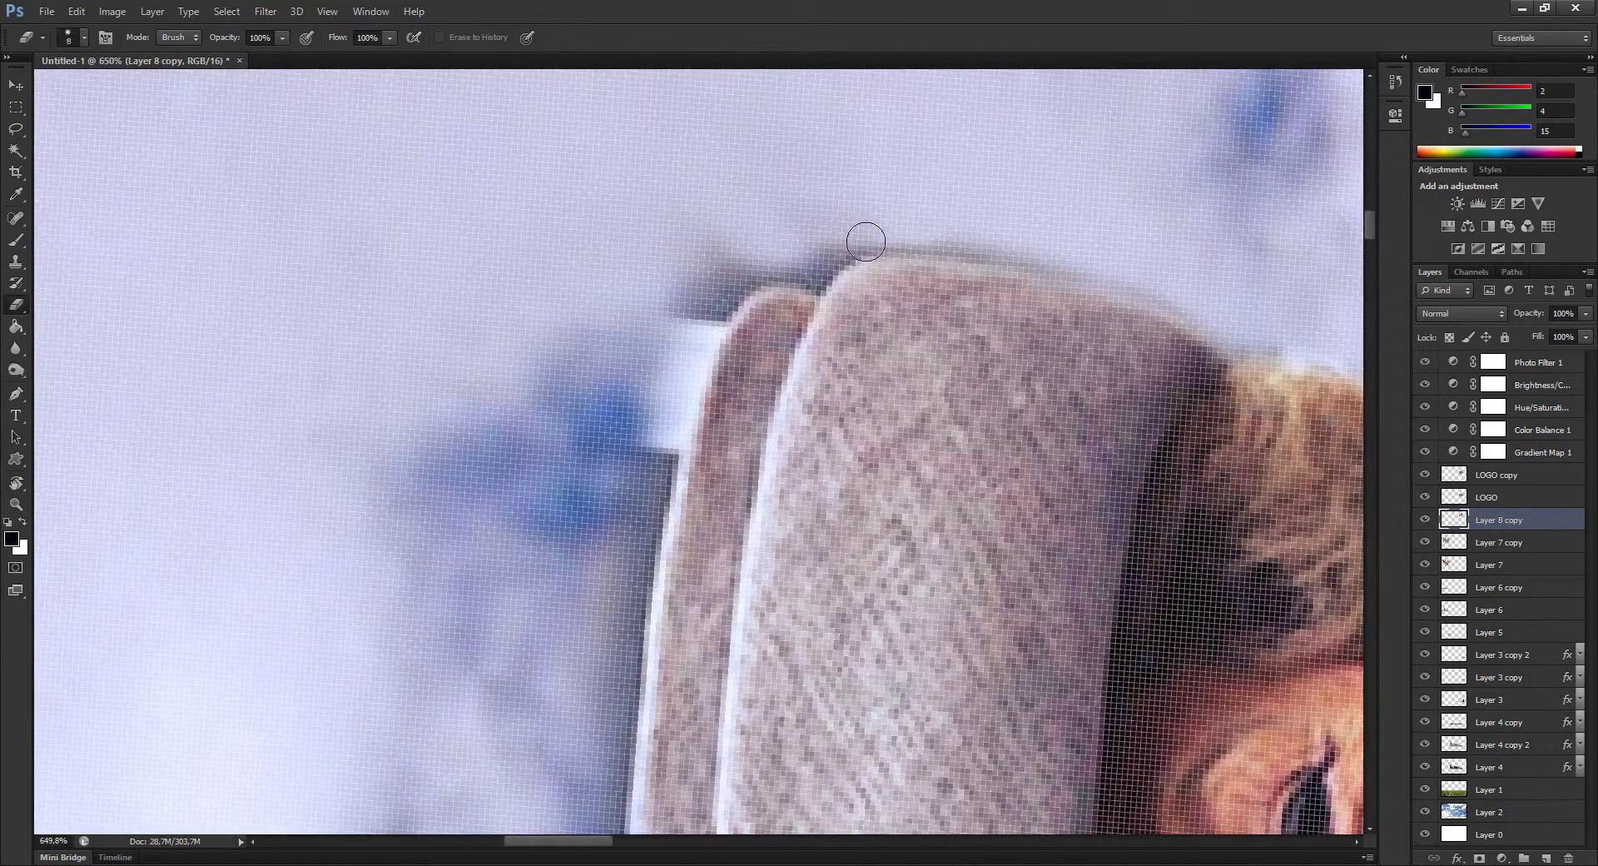
key(r)
mouse_move(756, 291)
mouse_down()
mouse_move(1035, 191)
mouse_move(654, 257)
mouse_up()
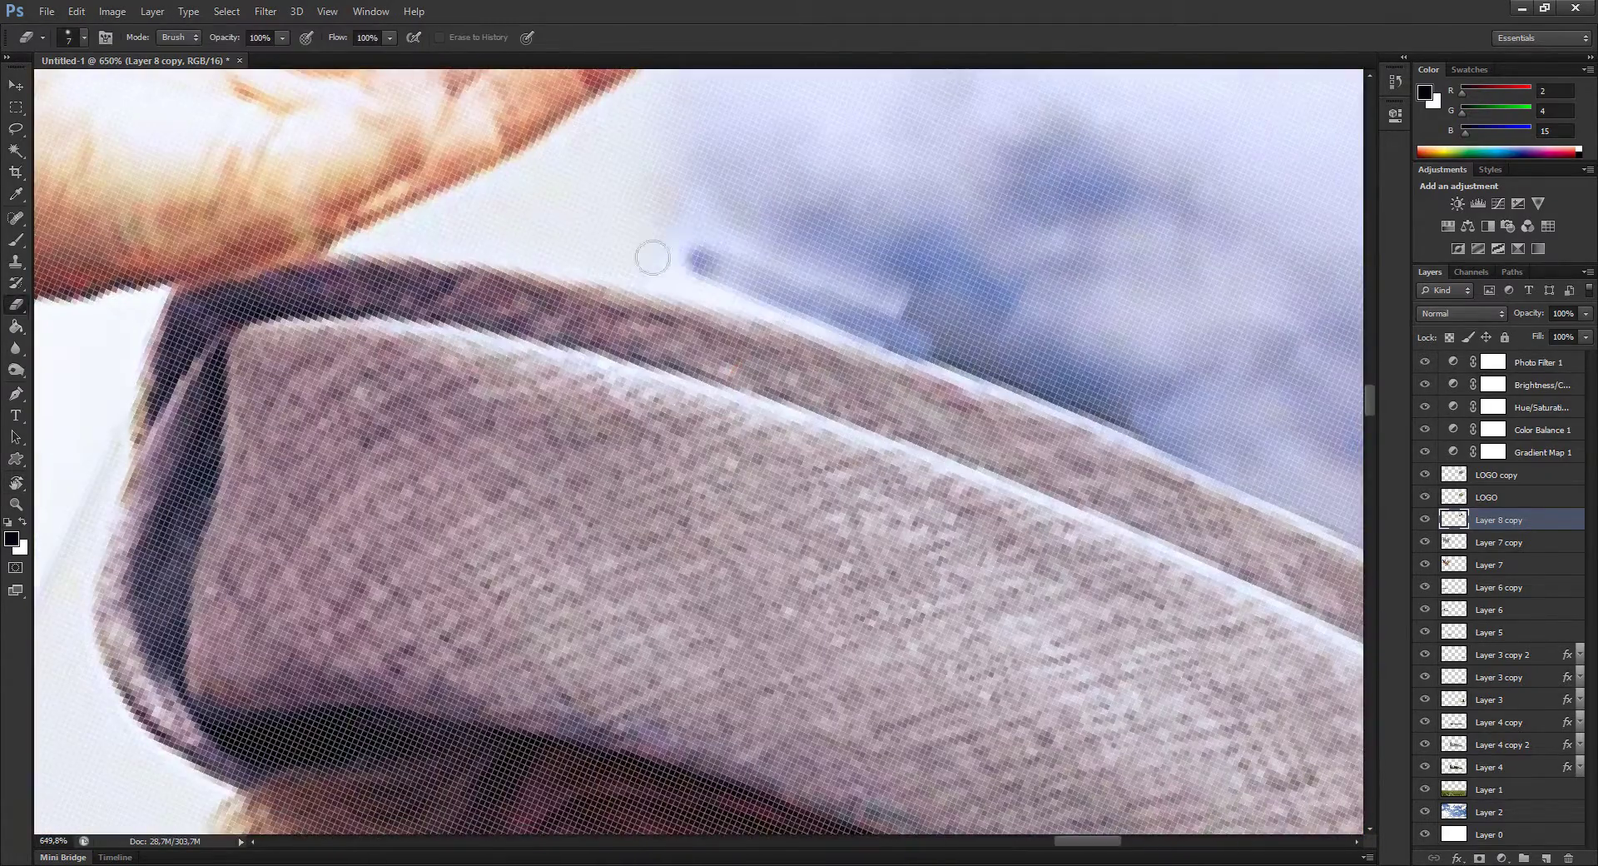
key(z)
drag(883, 298, 676, 516)
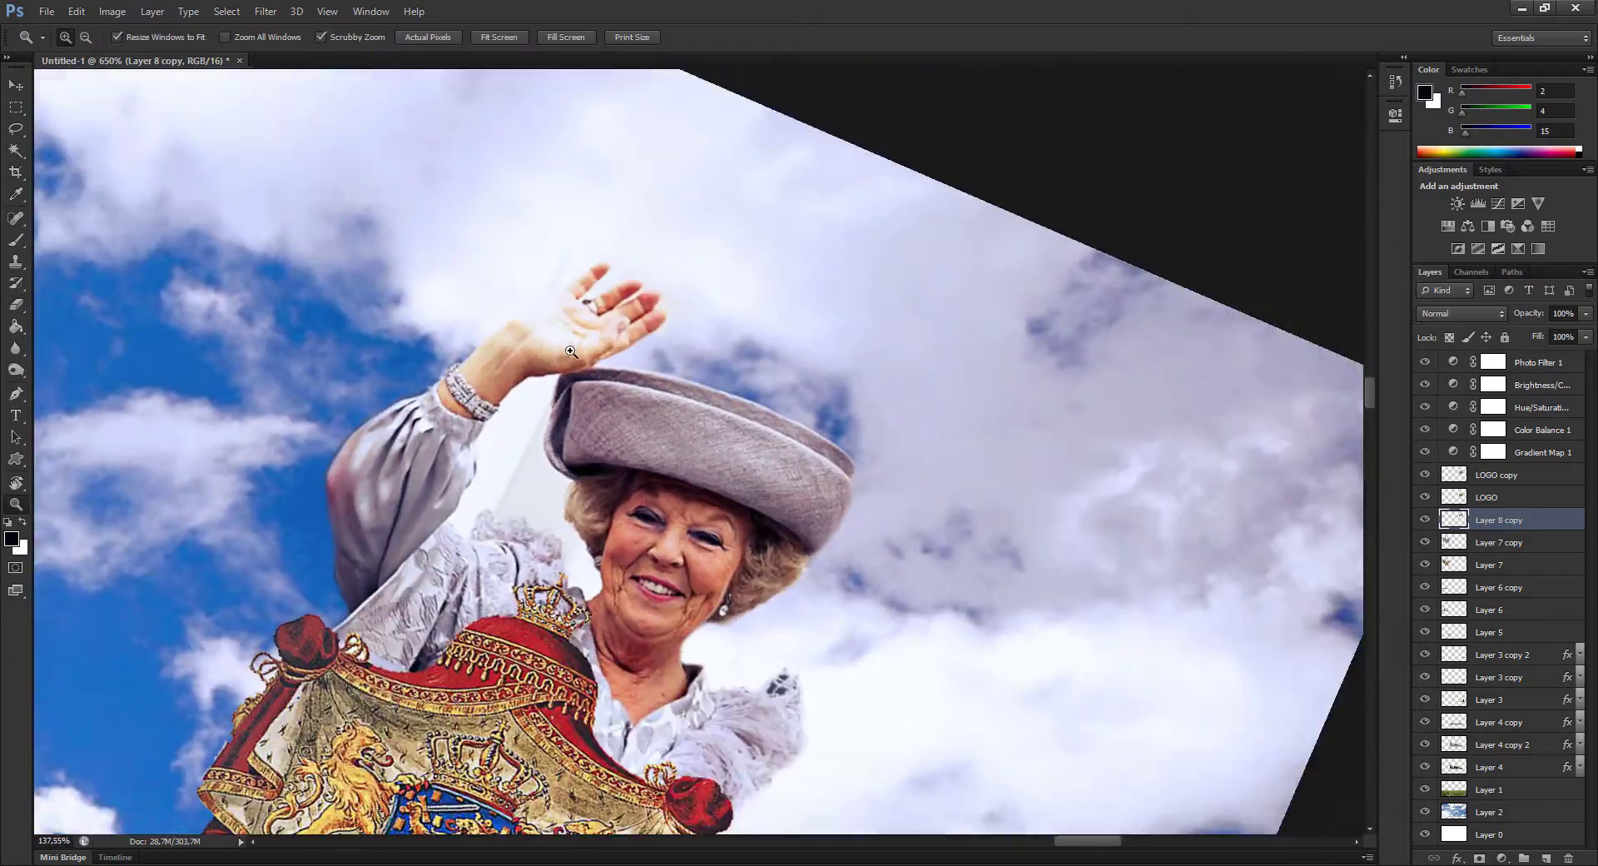
scroll(564, 530, up, 3)
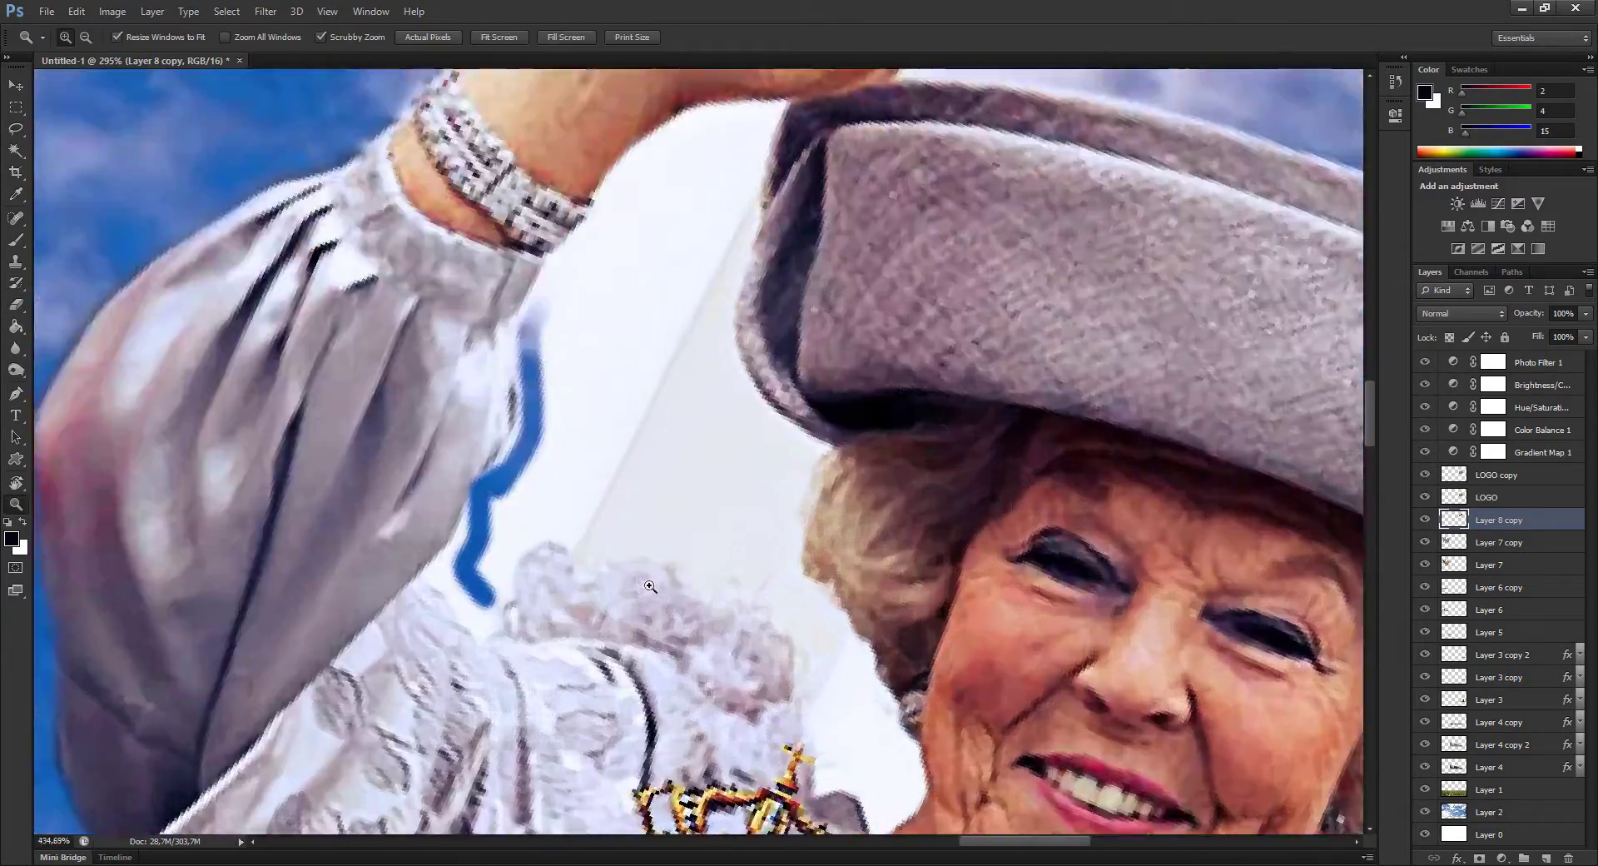
drag(565, 529, 420, 421)
mouse_move(748, 372)
mouse_down()
mouse_move(592, 420)
mouse_move(710, 460)
mouse_up()
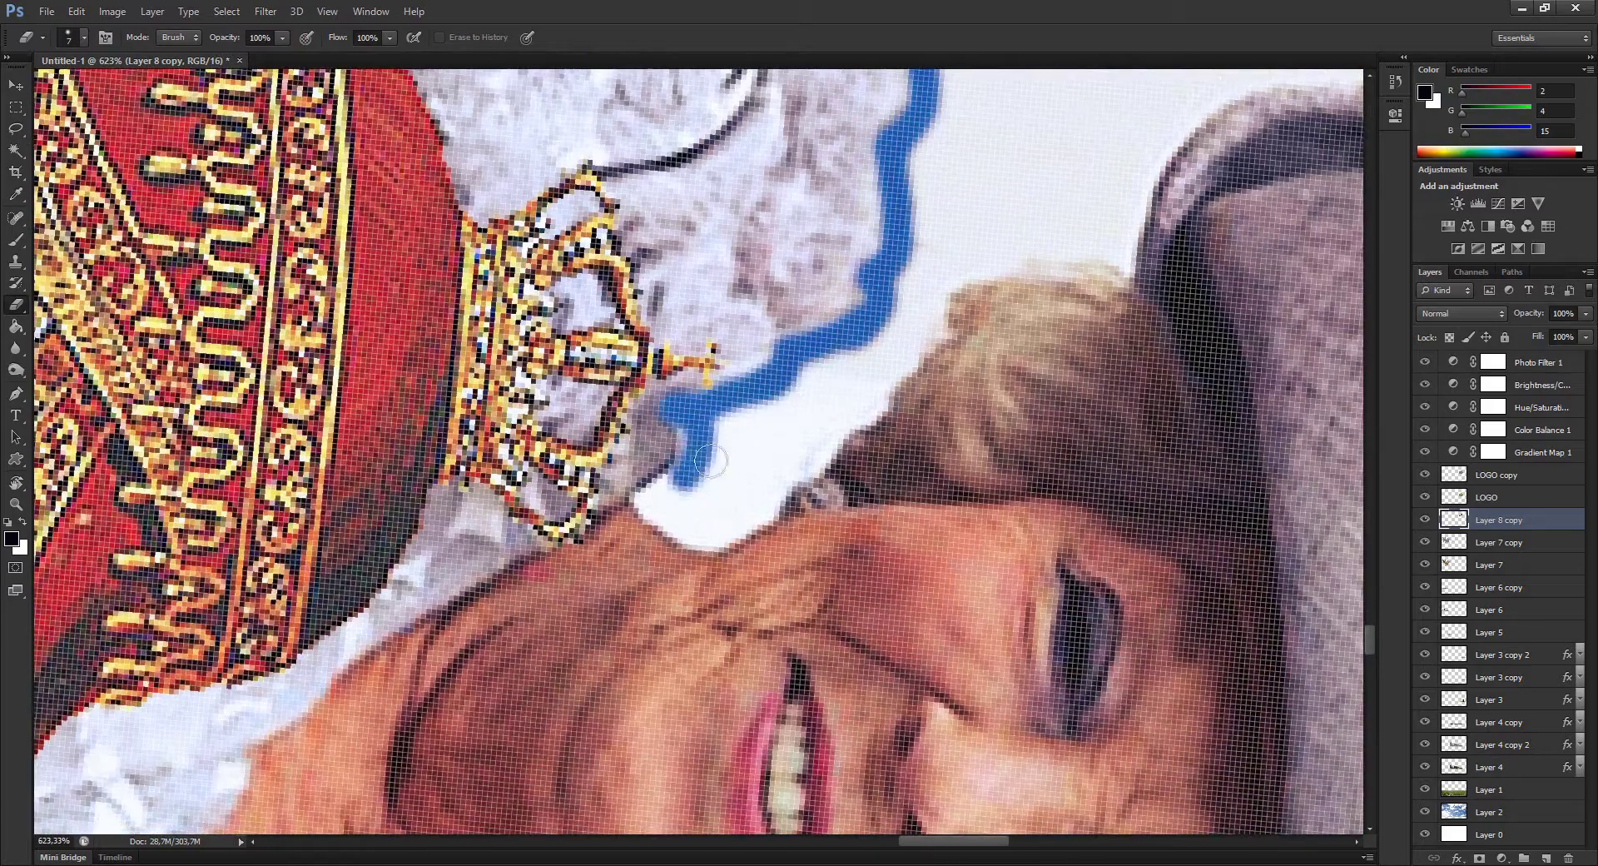
- Paint sky blue over the white gaps beside the hair and around the raised arm
drag(743, 551, 874, 439)
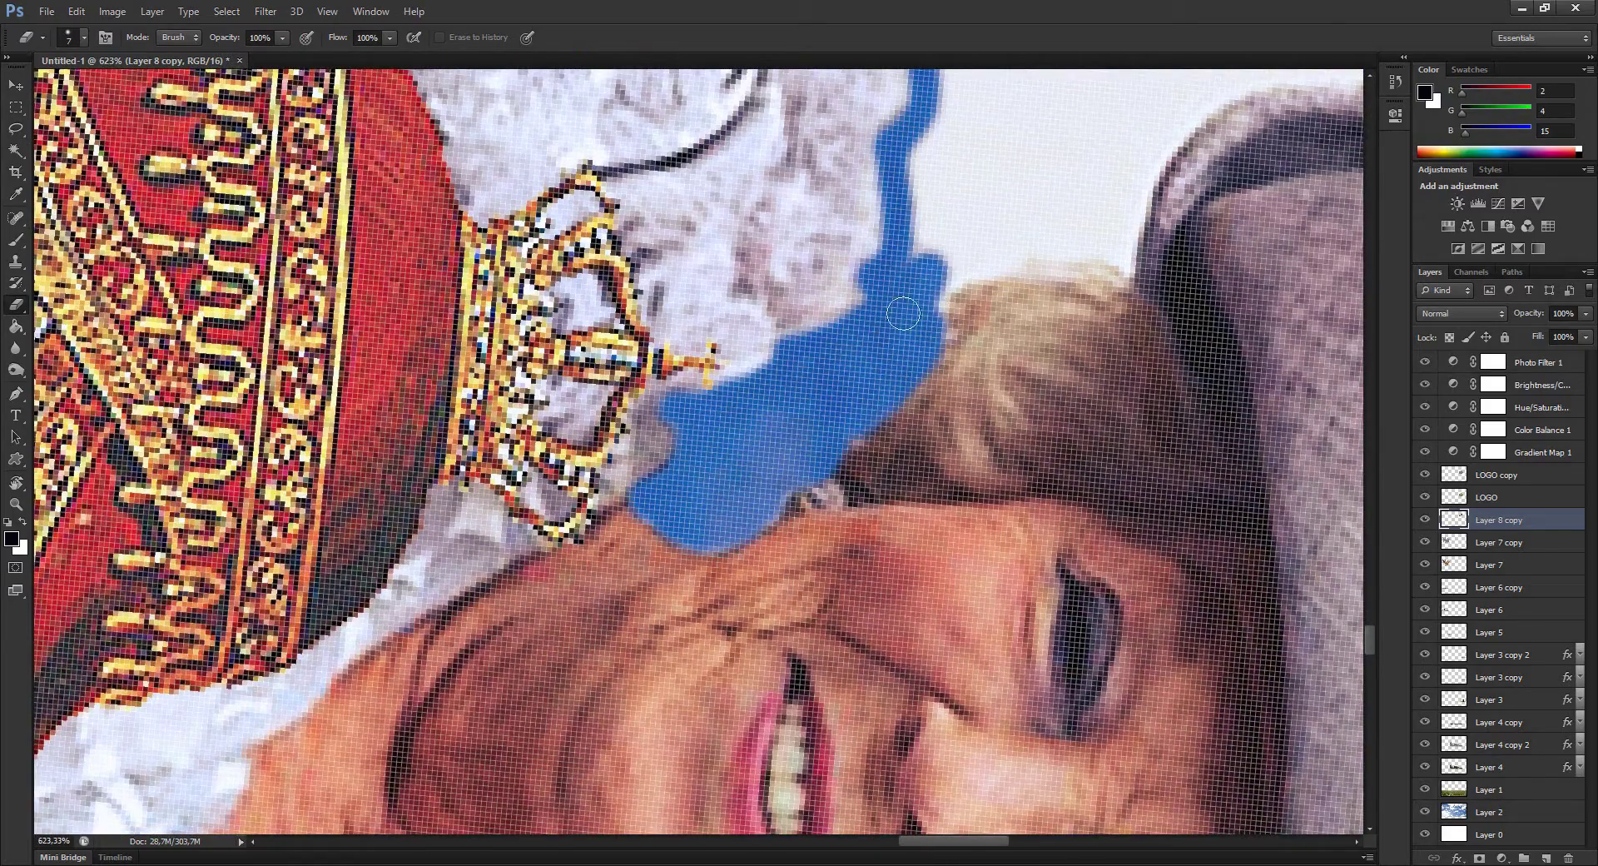
drag(903, 314, 1082, 208)
drag(799, 454, 729, 299)
mouse_move(662, 388)
mouse_down()
mouse_move(816, 392)
mouse_move(616, 583)
mouse_move(549, 433)
mouse_move(665, 417)
mouse_move(795, 485)
mouse_move(761, 418)
mouse_up()
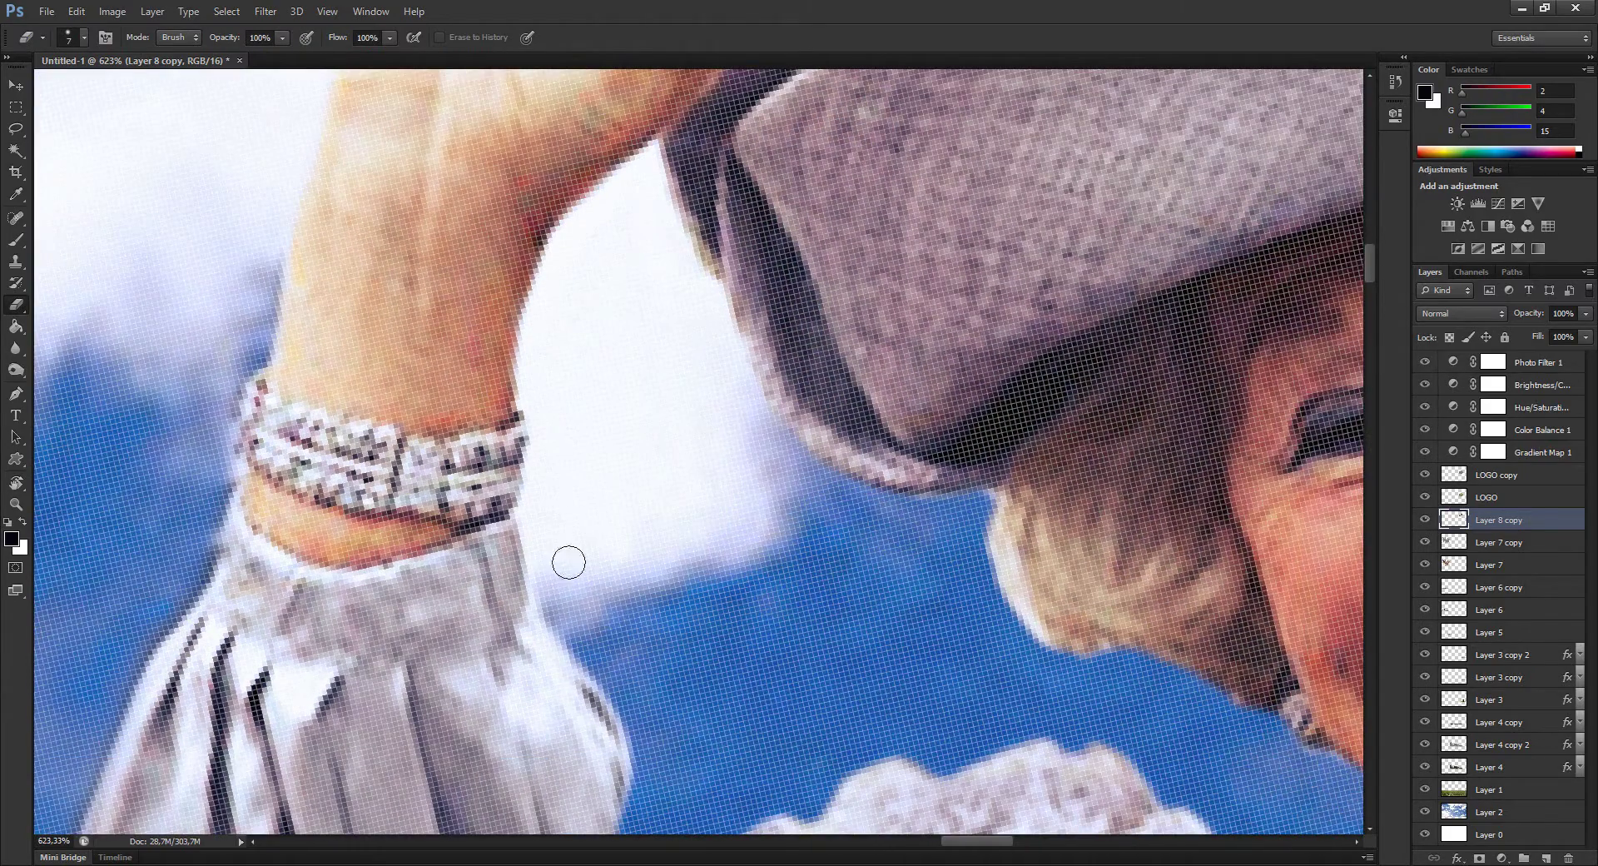
scroll(666, 444, down, 10)
- Select the LOGO, LOGO copy and Layer 8 copy layers, nudge them right, and open nederland.jpg
key(z)
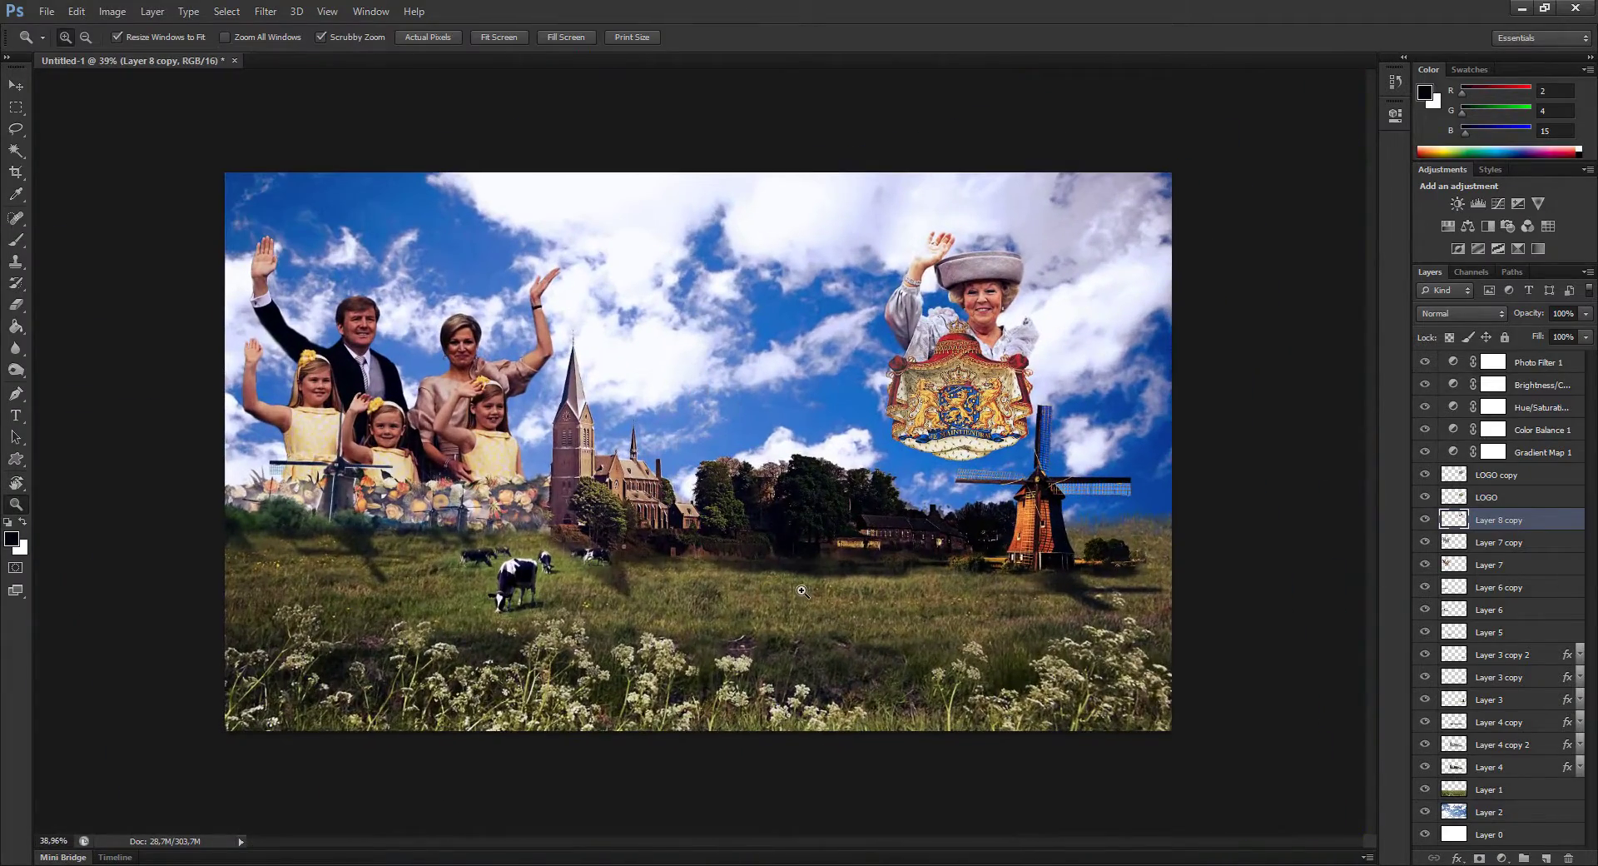
click(802, 590)
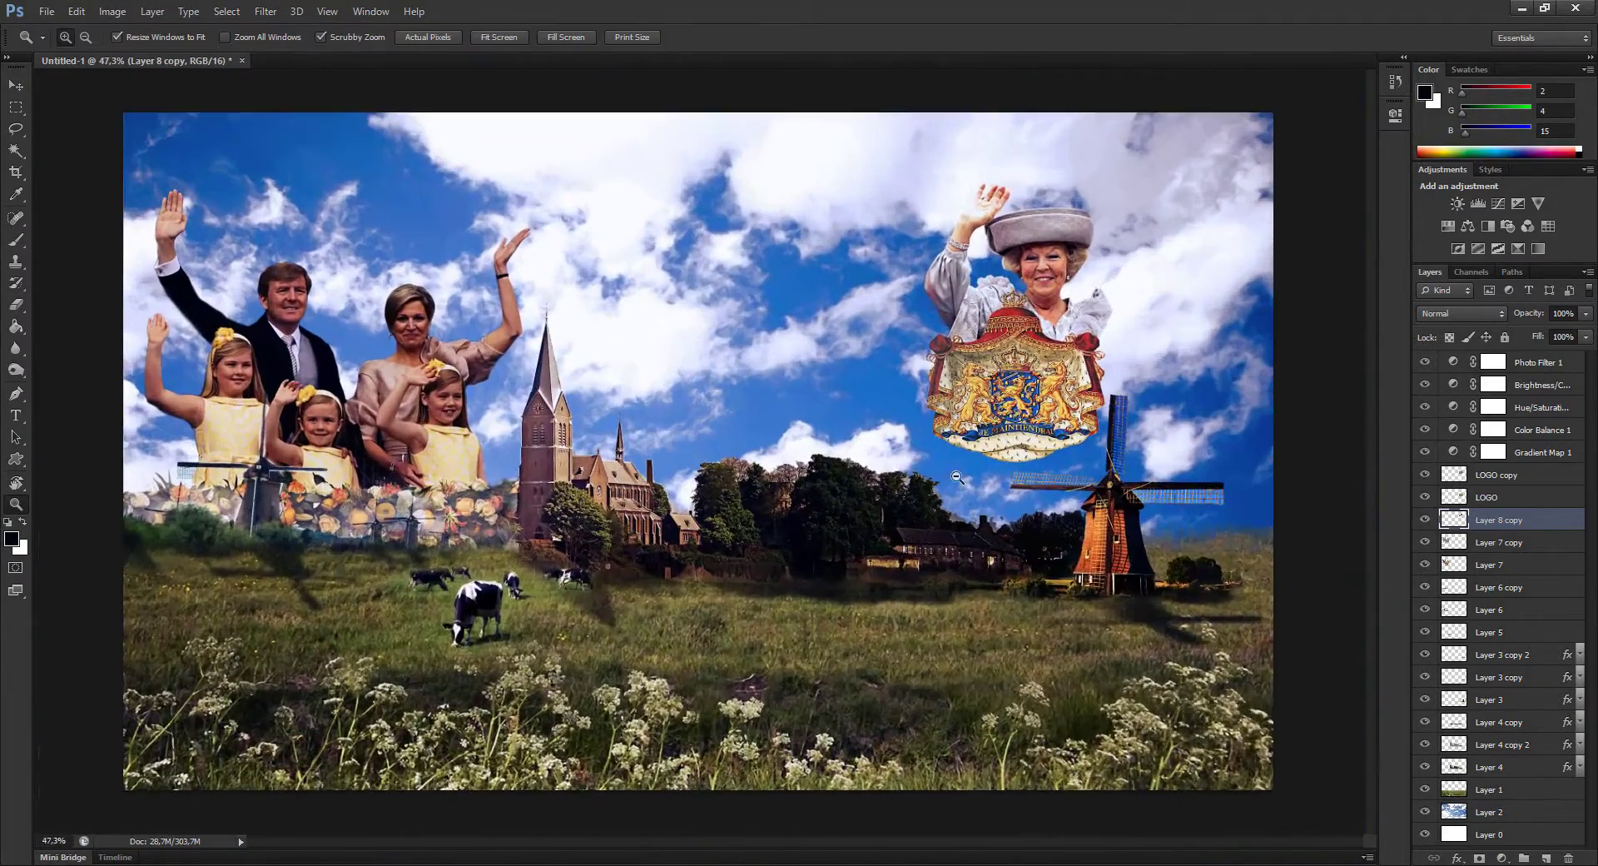
shift+click(1496, 474)
key(ctrl+t)
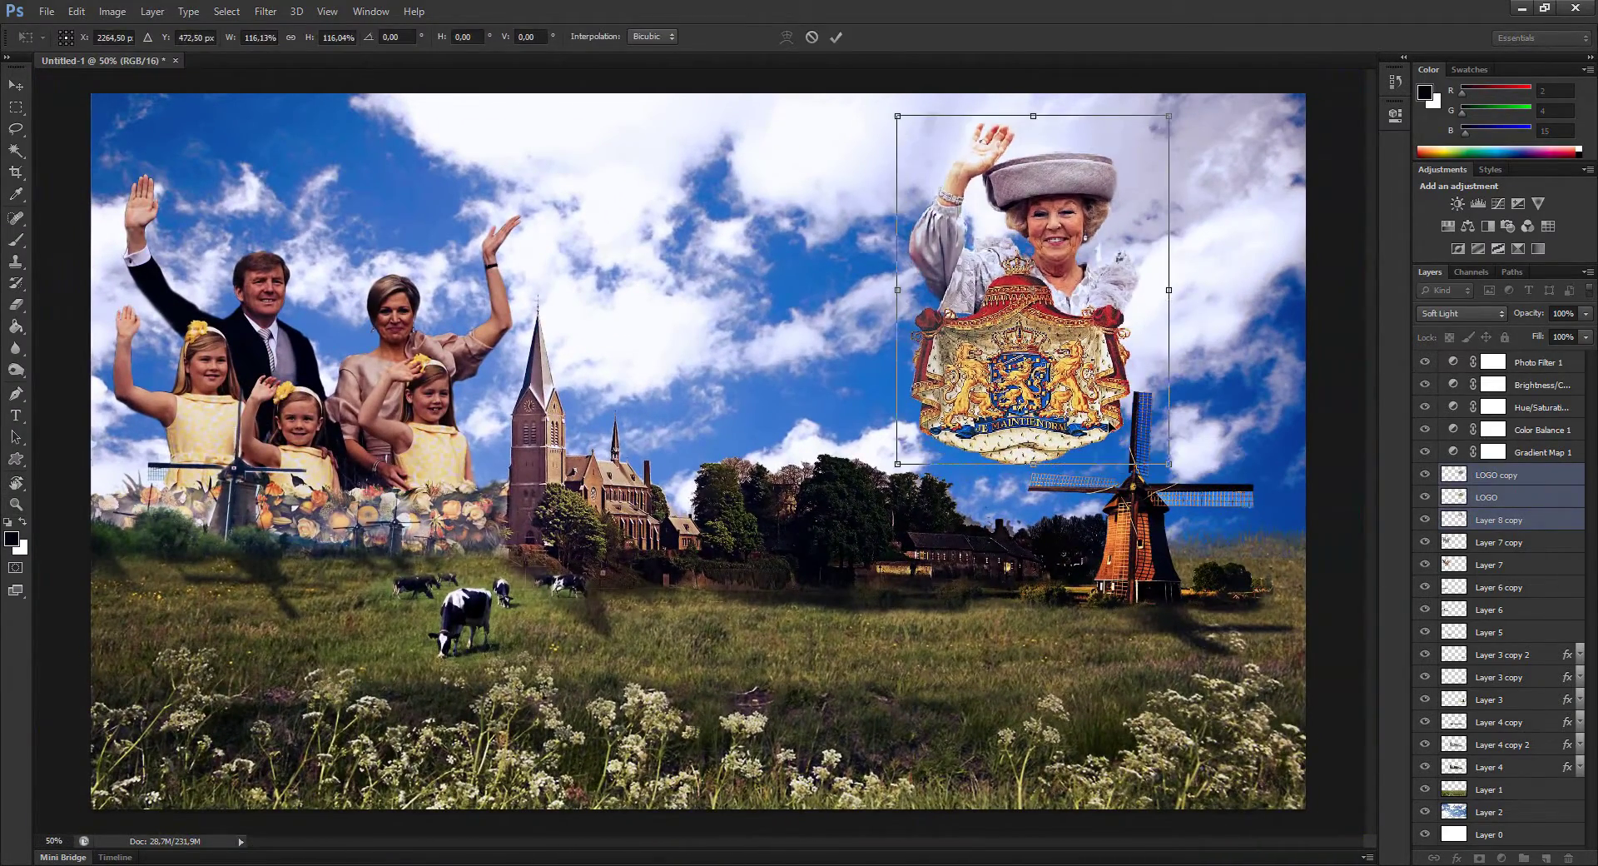
key(Return)
scroll(798, 425, up, 3)
scroll(798, 426, down, 4)
scroll(852, 460, down, 1)
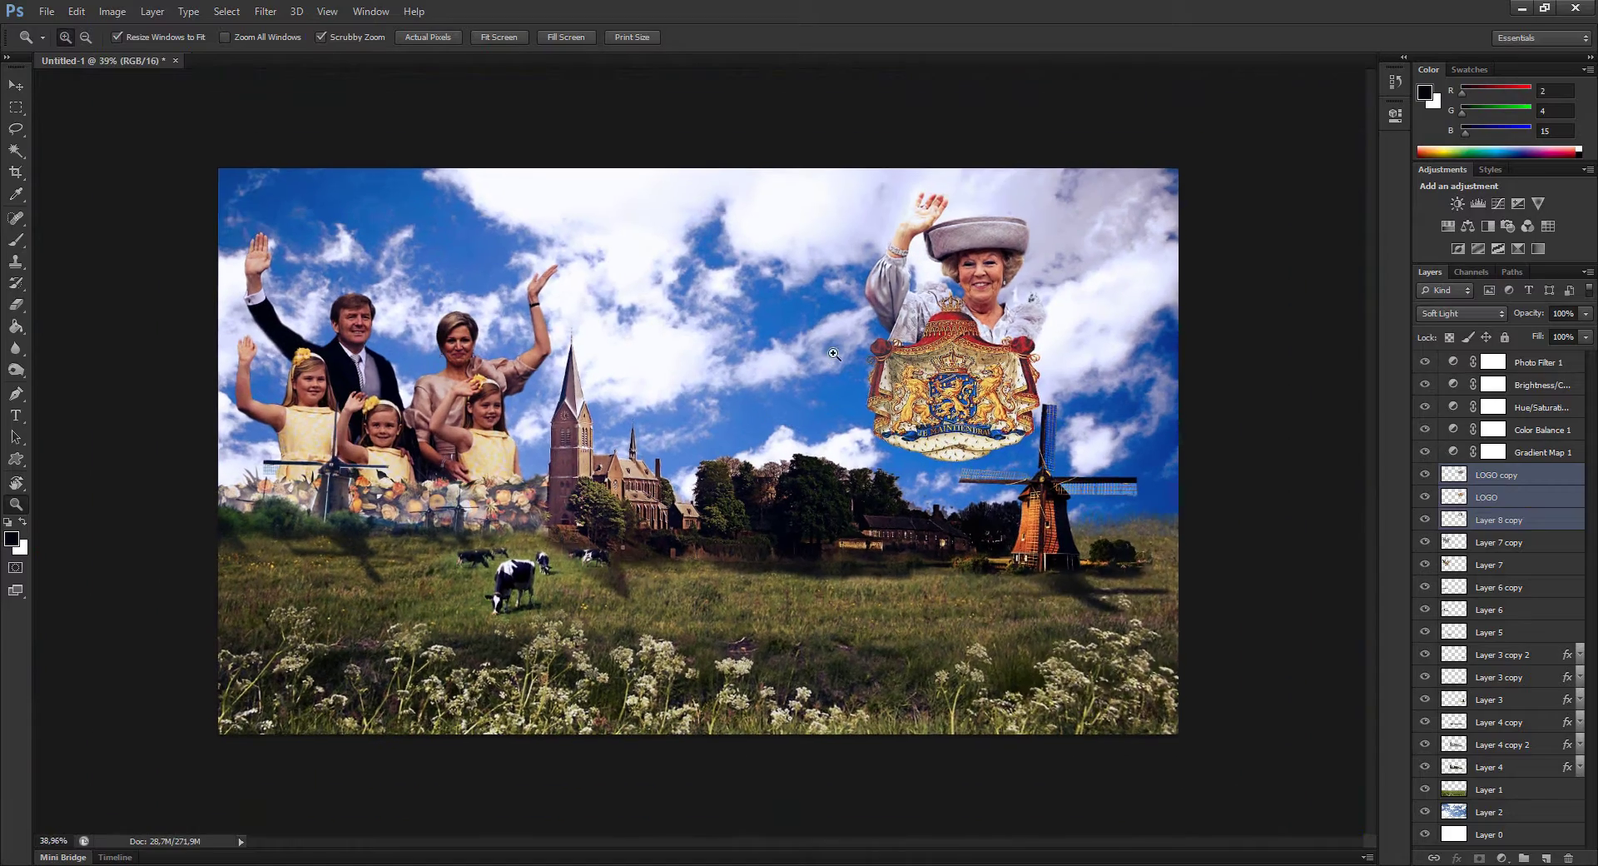
scroll(852, 459, up, 1)
key(ctrl+t)
drag(1078, 440, 1045, 436)
key(Return)
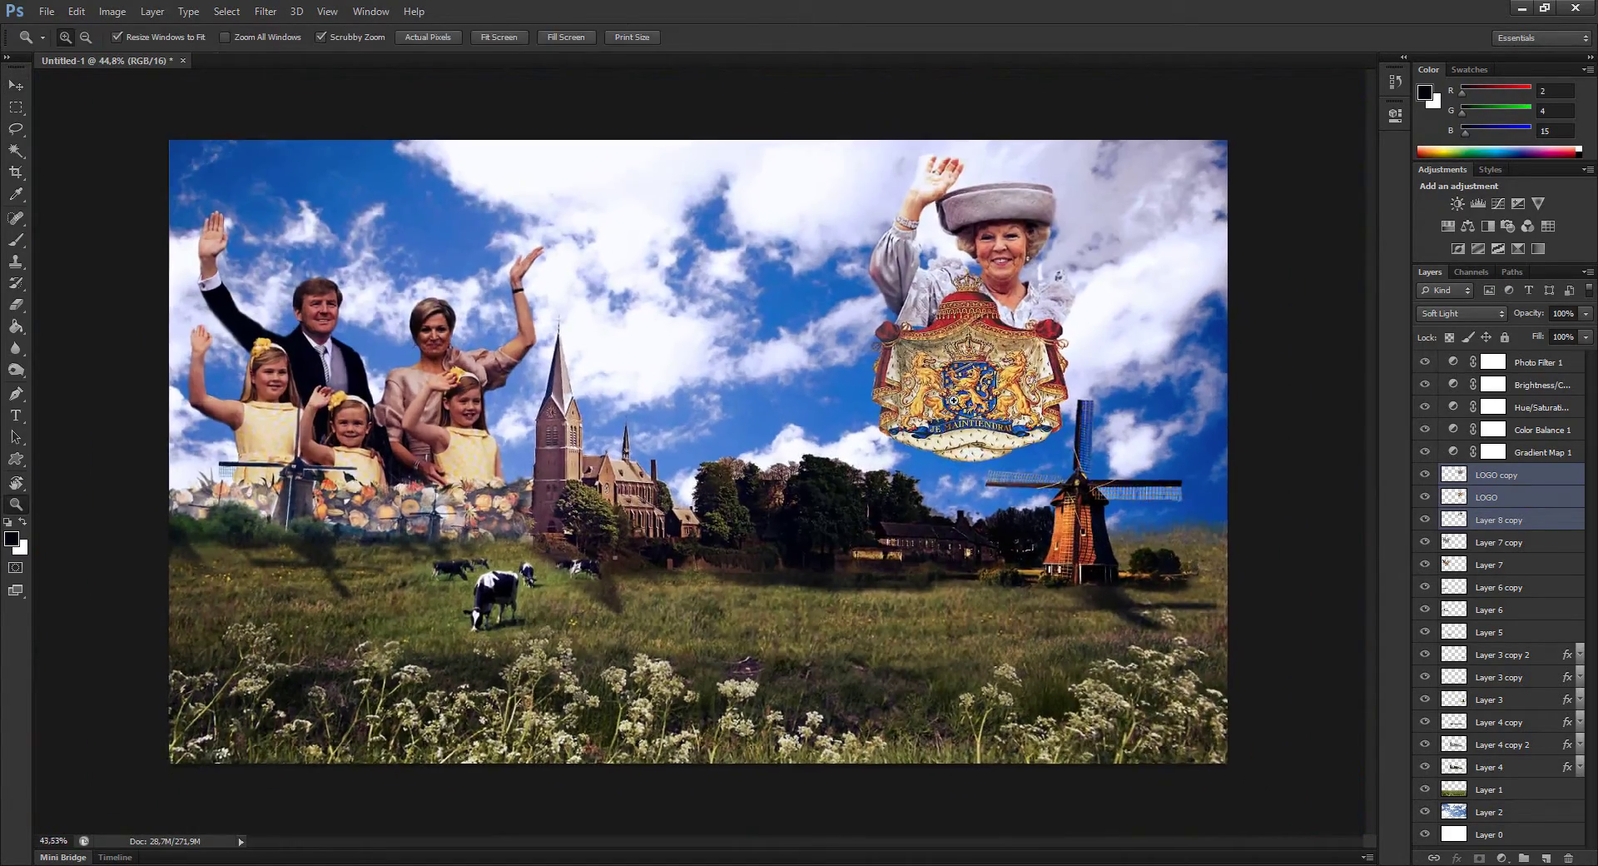
click(46, 11)
click(52, 39)
- Bring in the nederland.jpg map, then paste the 108_08411.jpg flag photo scaled beside the church
double_click(680, 558)
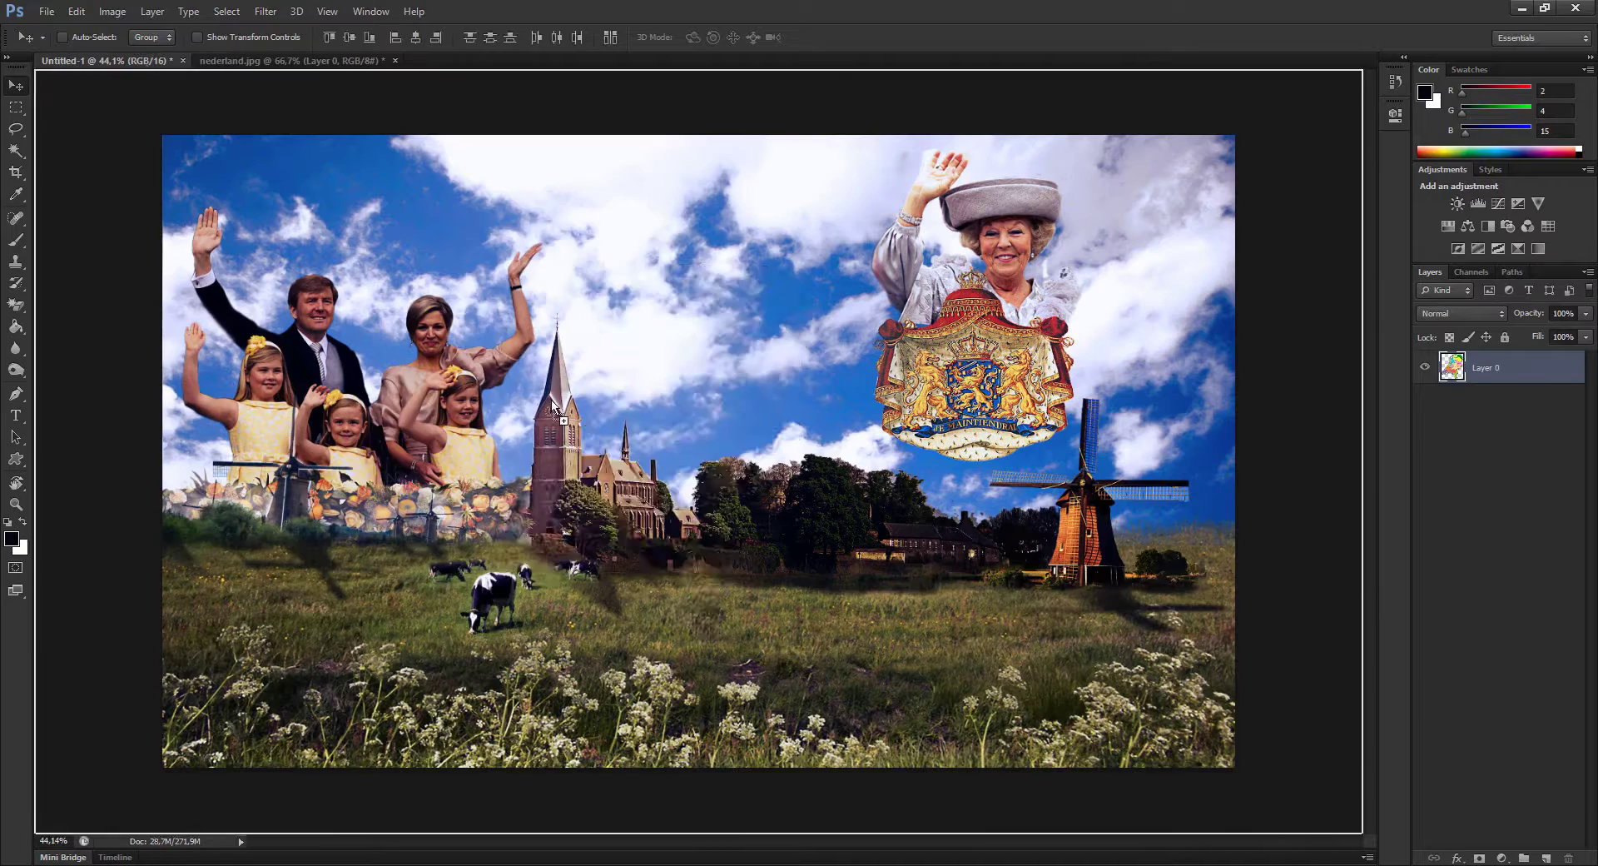
mouse_move(682, 399)
mouse_down()
mouse_move(701, 480)
mouse_move(1159, 406)
mouse_move(328, 613)
mouse_up()
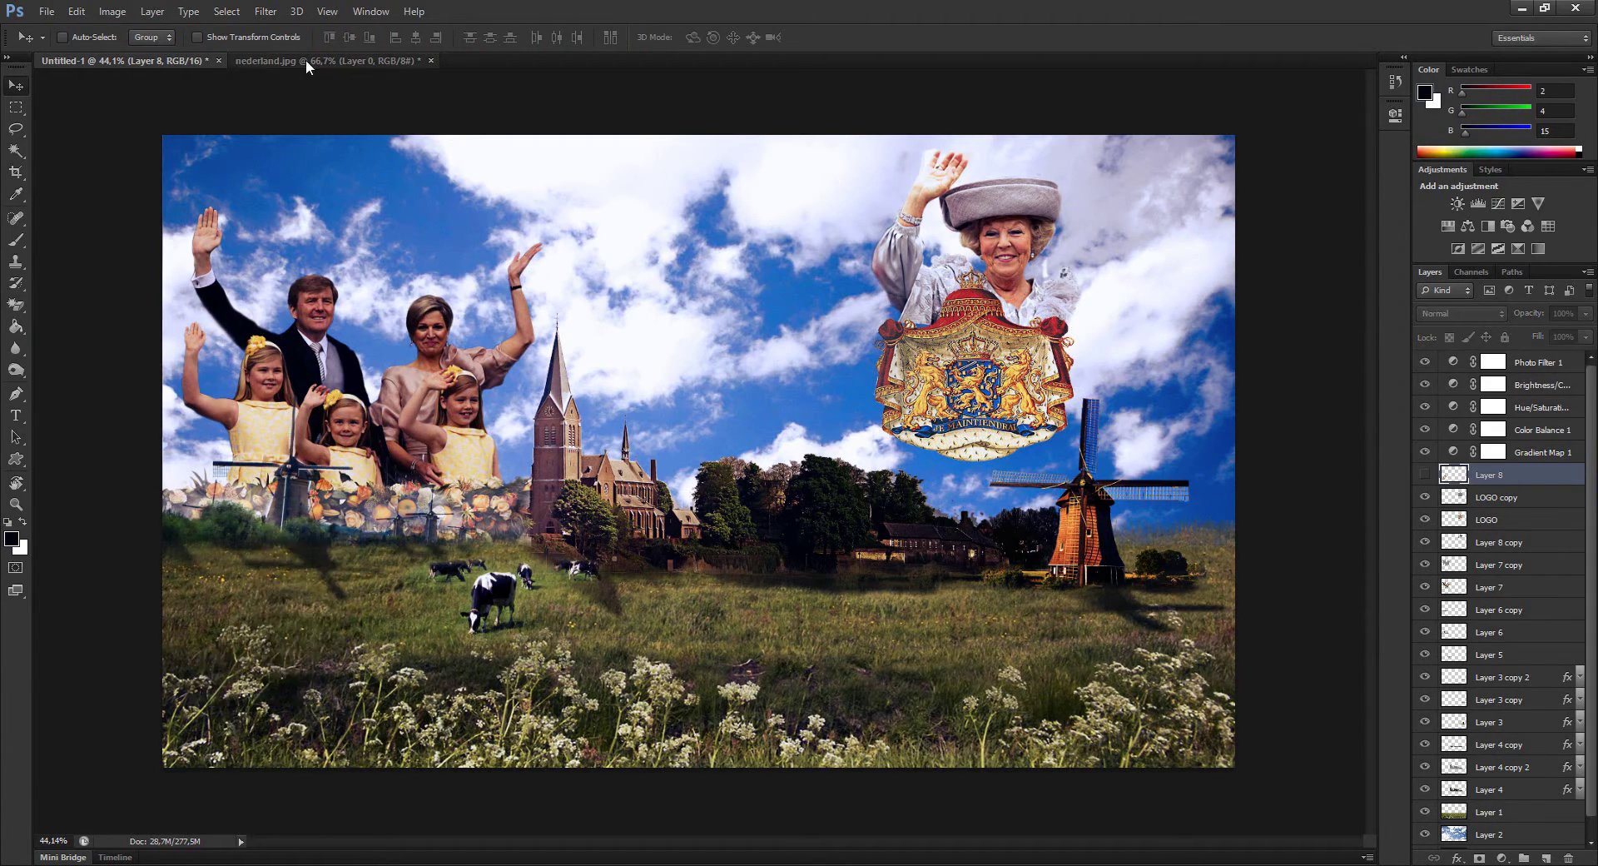
click(47, 11)
double_click(574, 427)
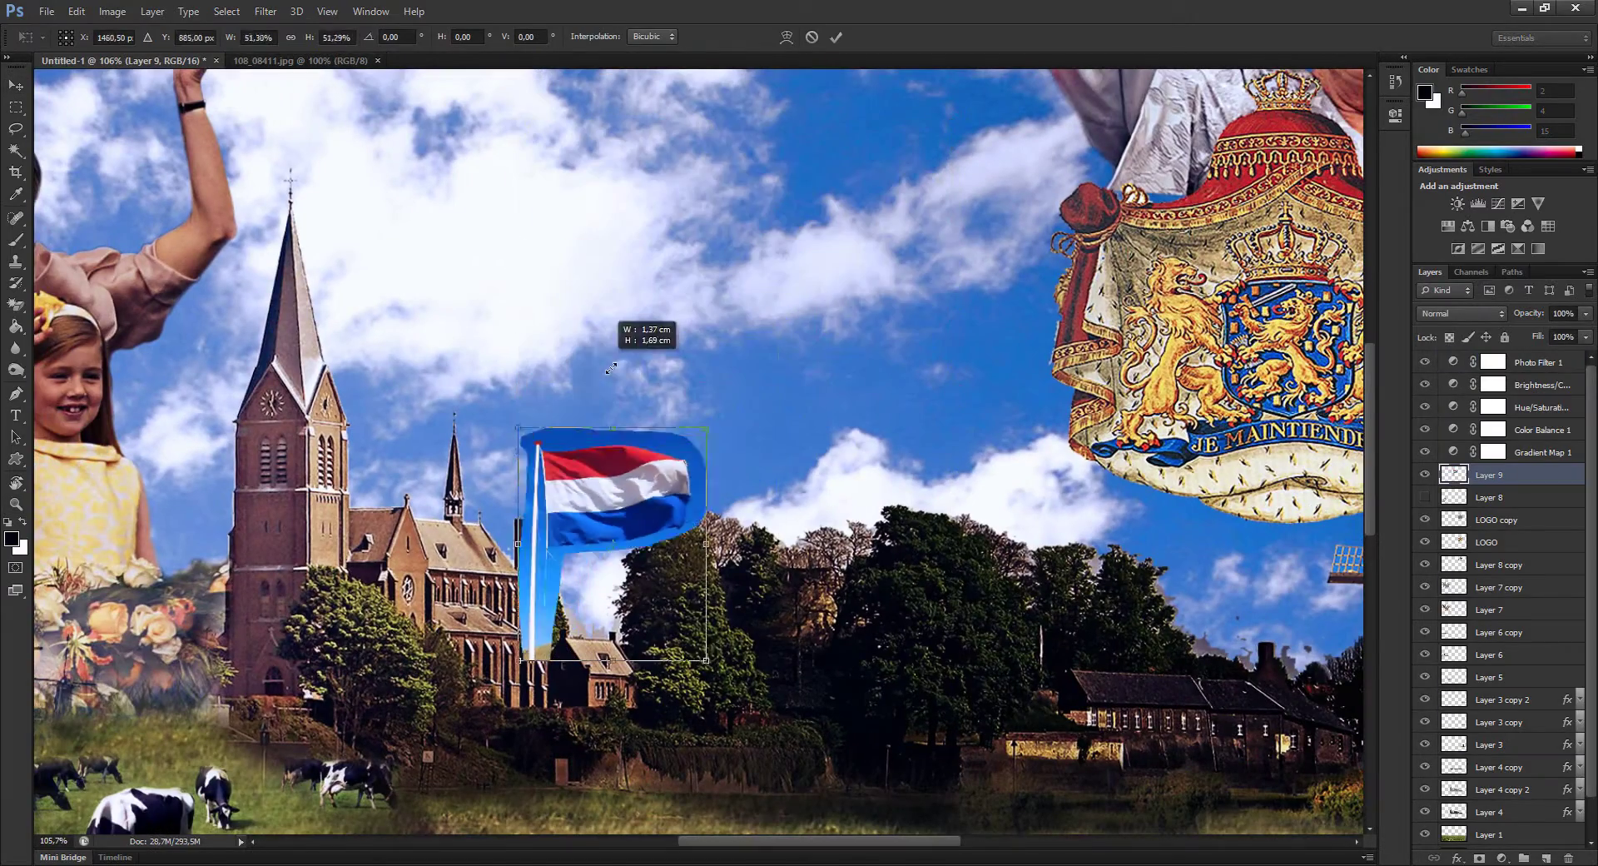
mouse_move(611, 367)
mouse_down()
mouse_move(607, 594)
mouse_move(641, 594)
mouse_up()
- Position the flag beside the church and Magic Eraser the sky around it
key(v)
drag(666, 524, 700, 542)
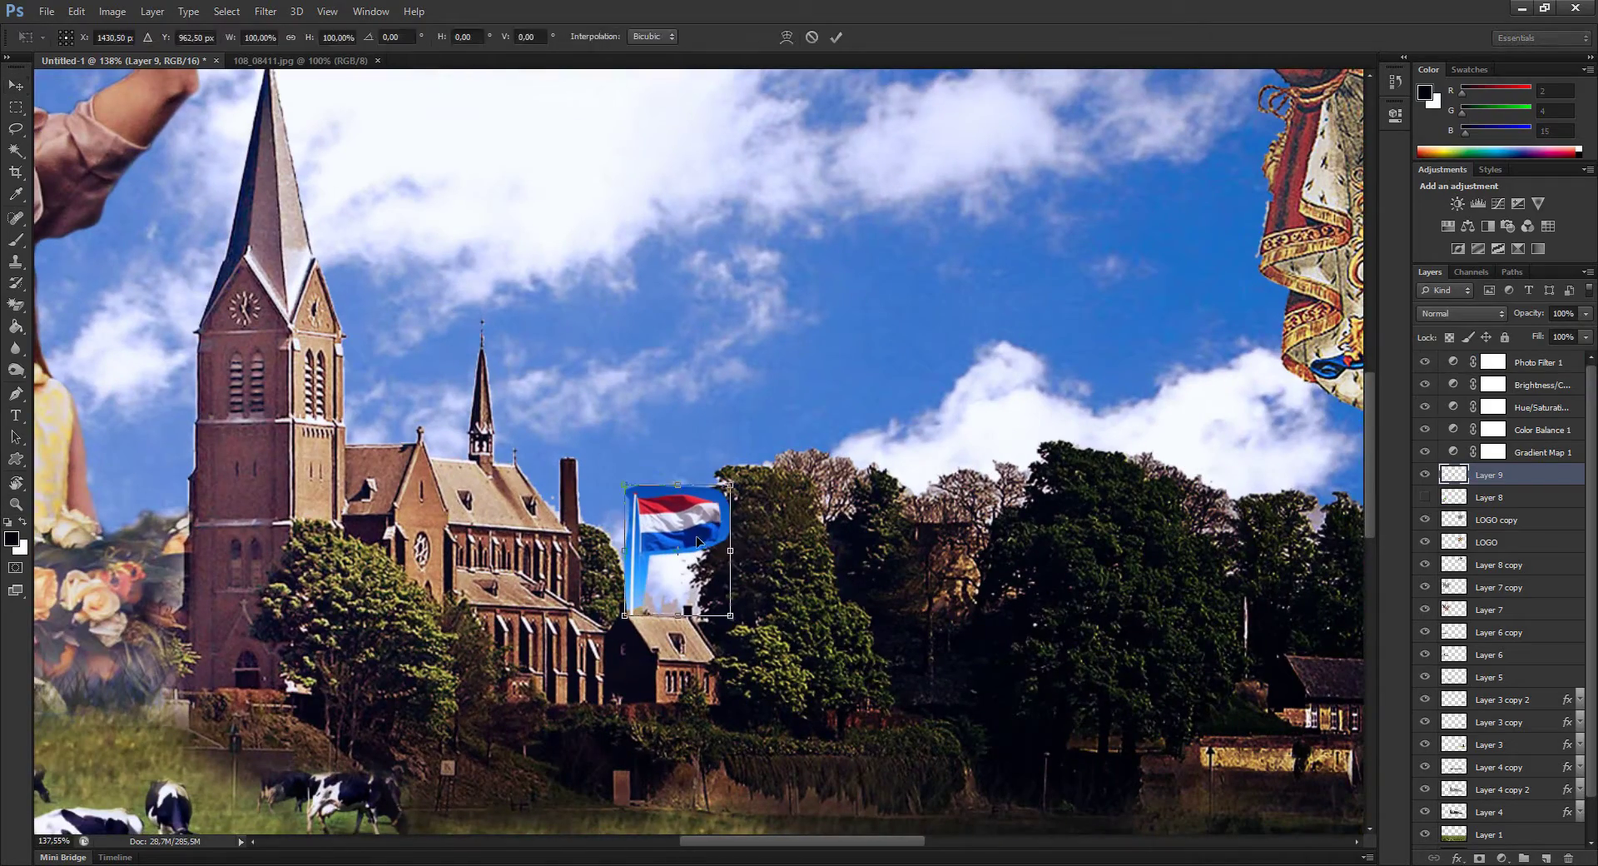
key(Return)
key(e)
click(666, 375)
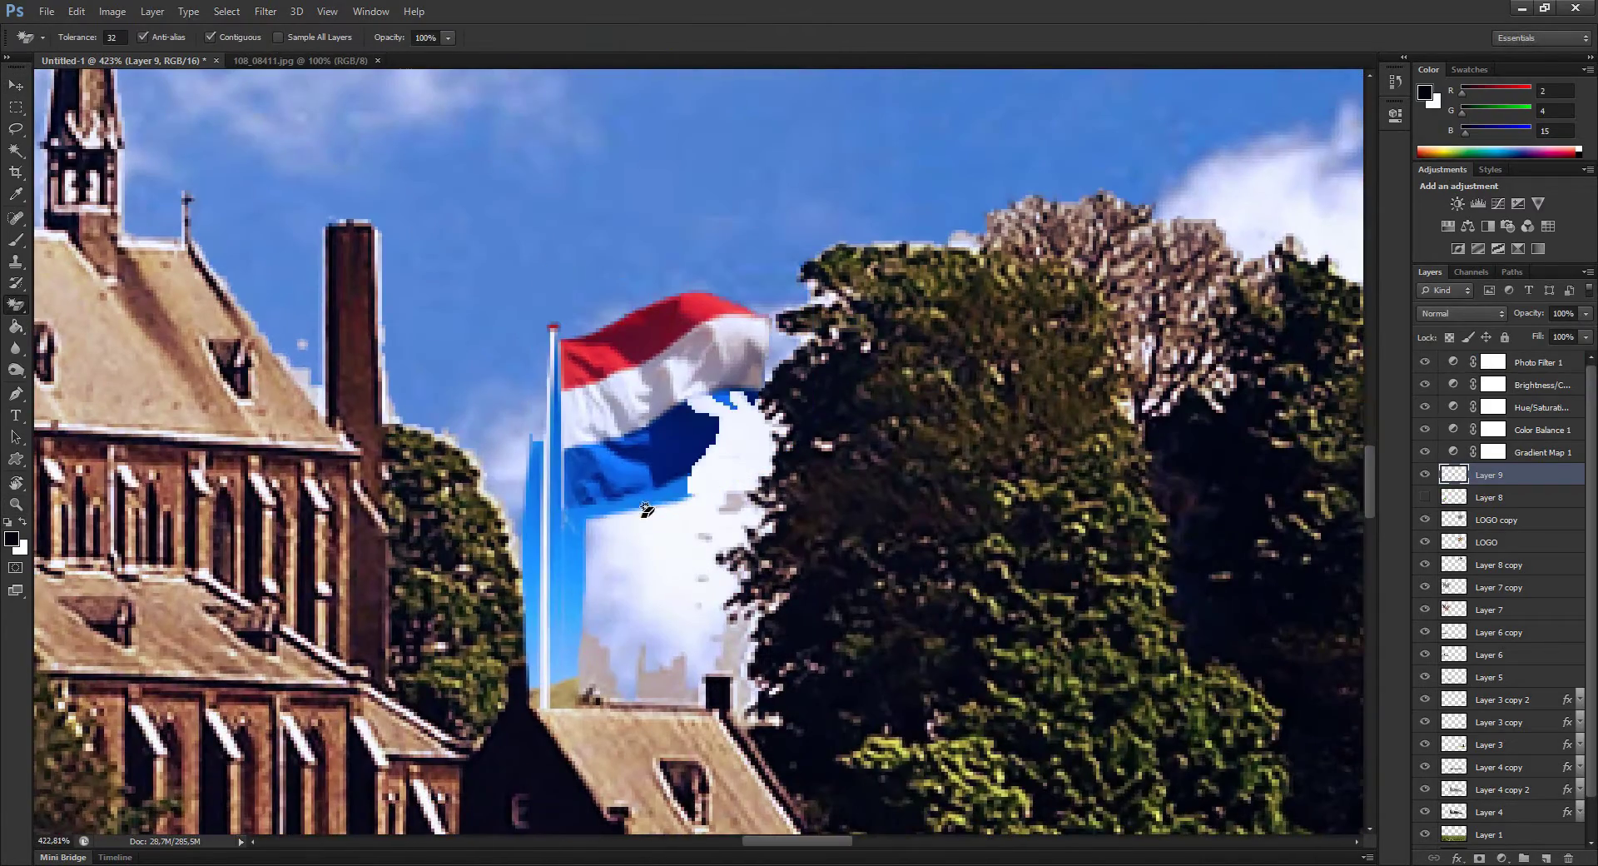
click(571, 664)
scroll(613, 556, right, 3)
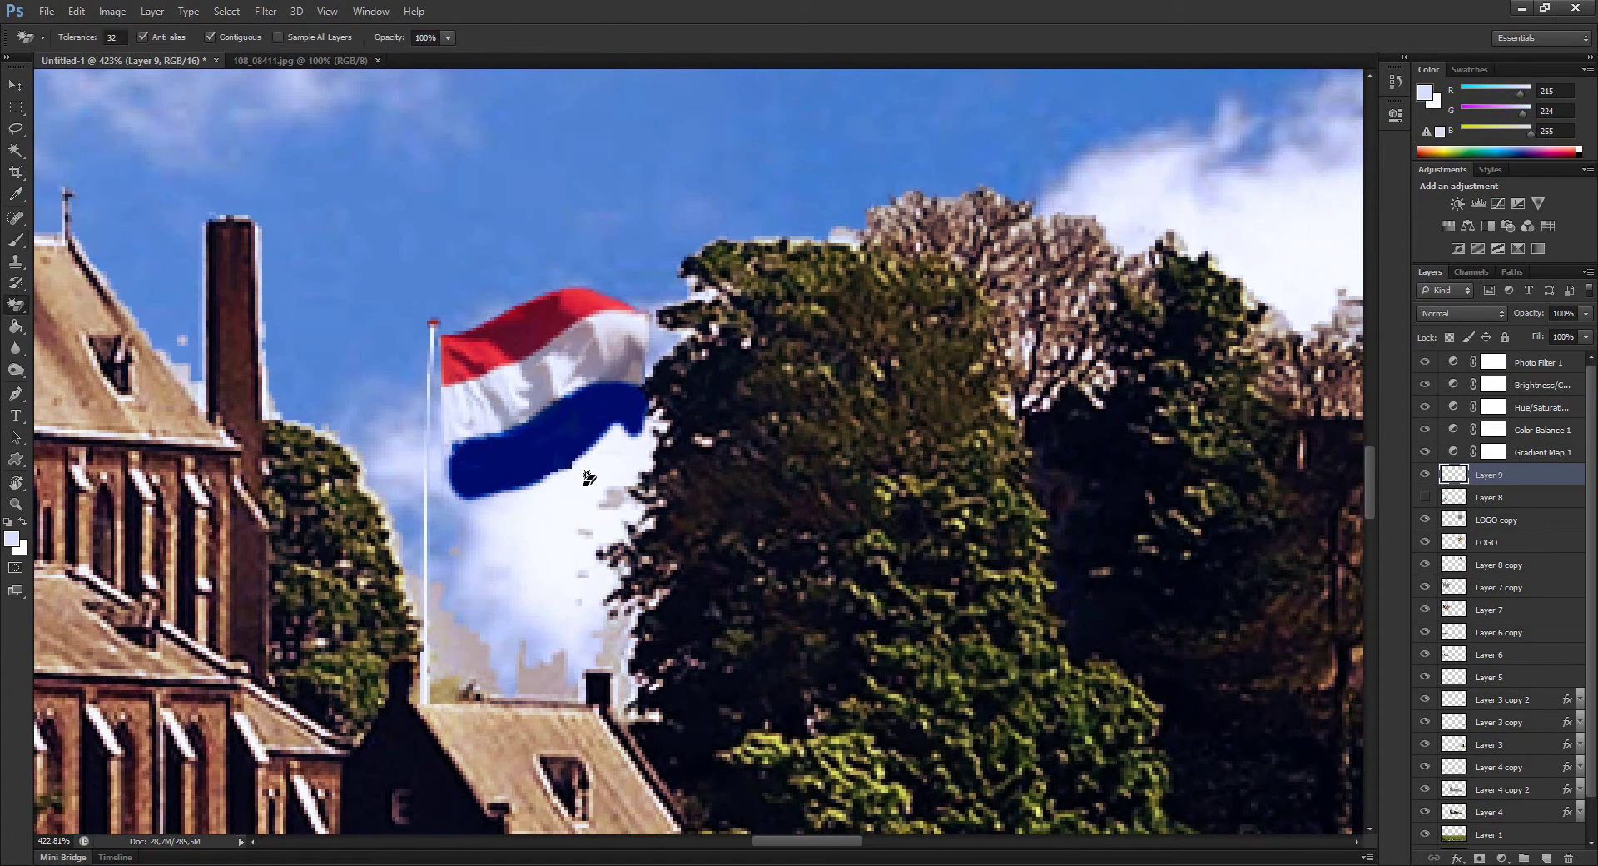
- Shrink the flag layer to about 87% size
key(ctrl+0)
key(ctrl+t)
drag(918, 358, 900, 381)
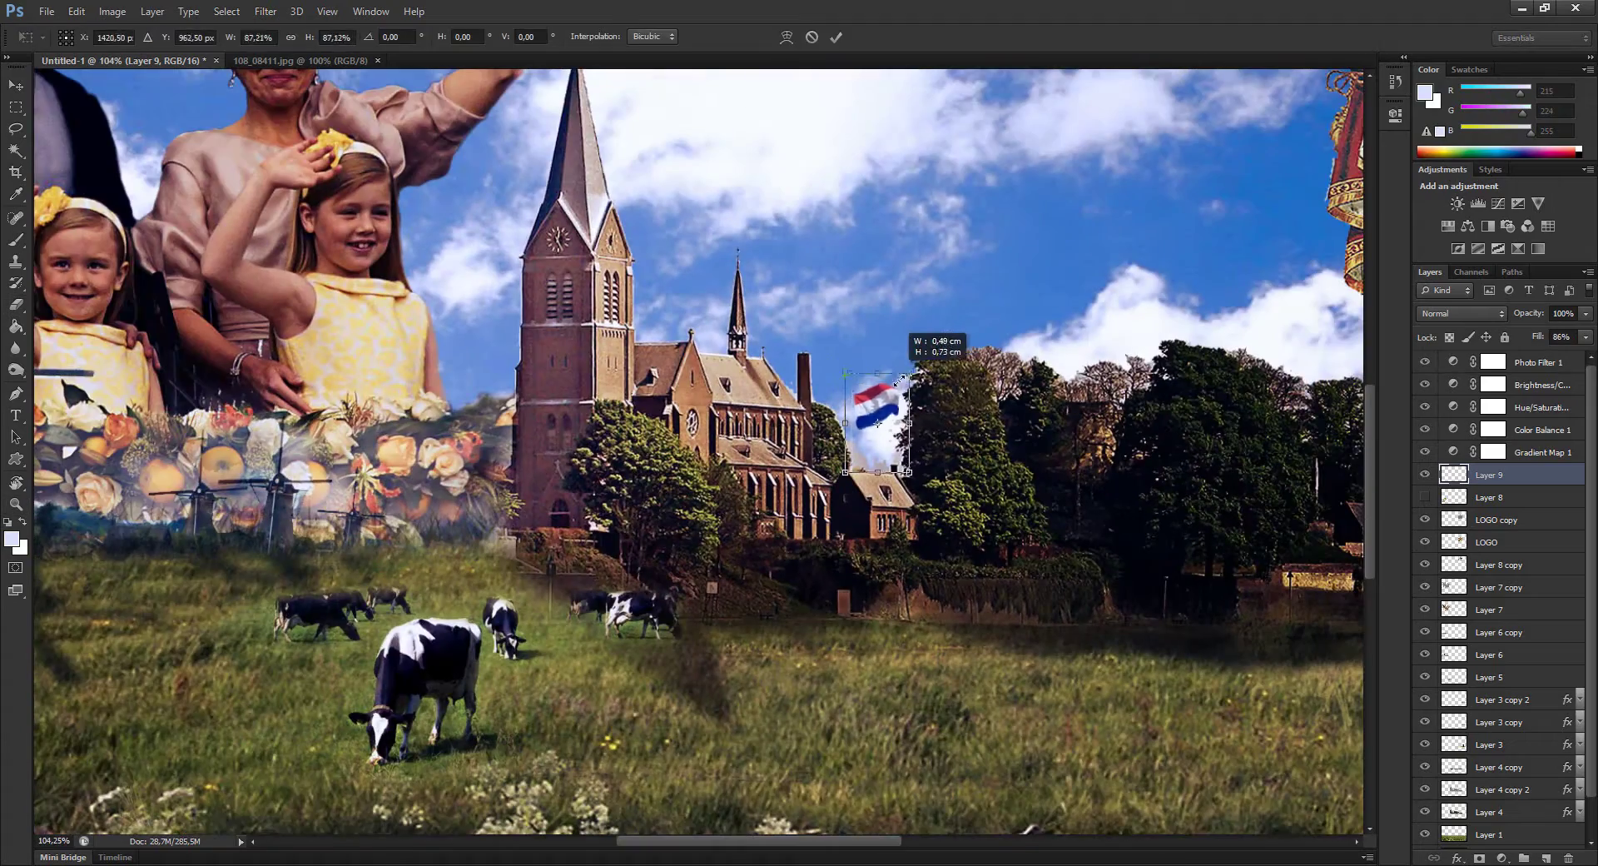
key(Return)
key(z)
- Add a darkened copy of the flag, flipped beneath it at 67% fill
key(ctrl+u)
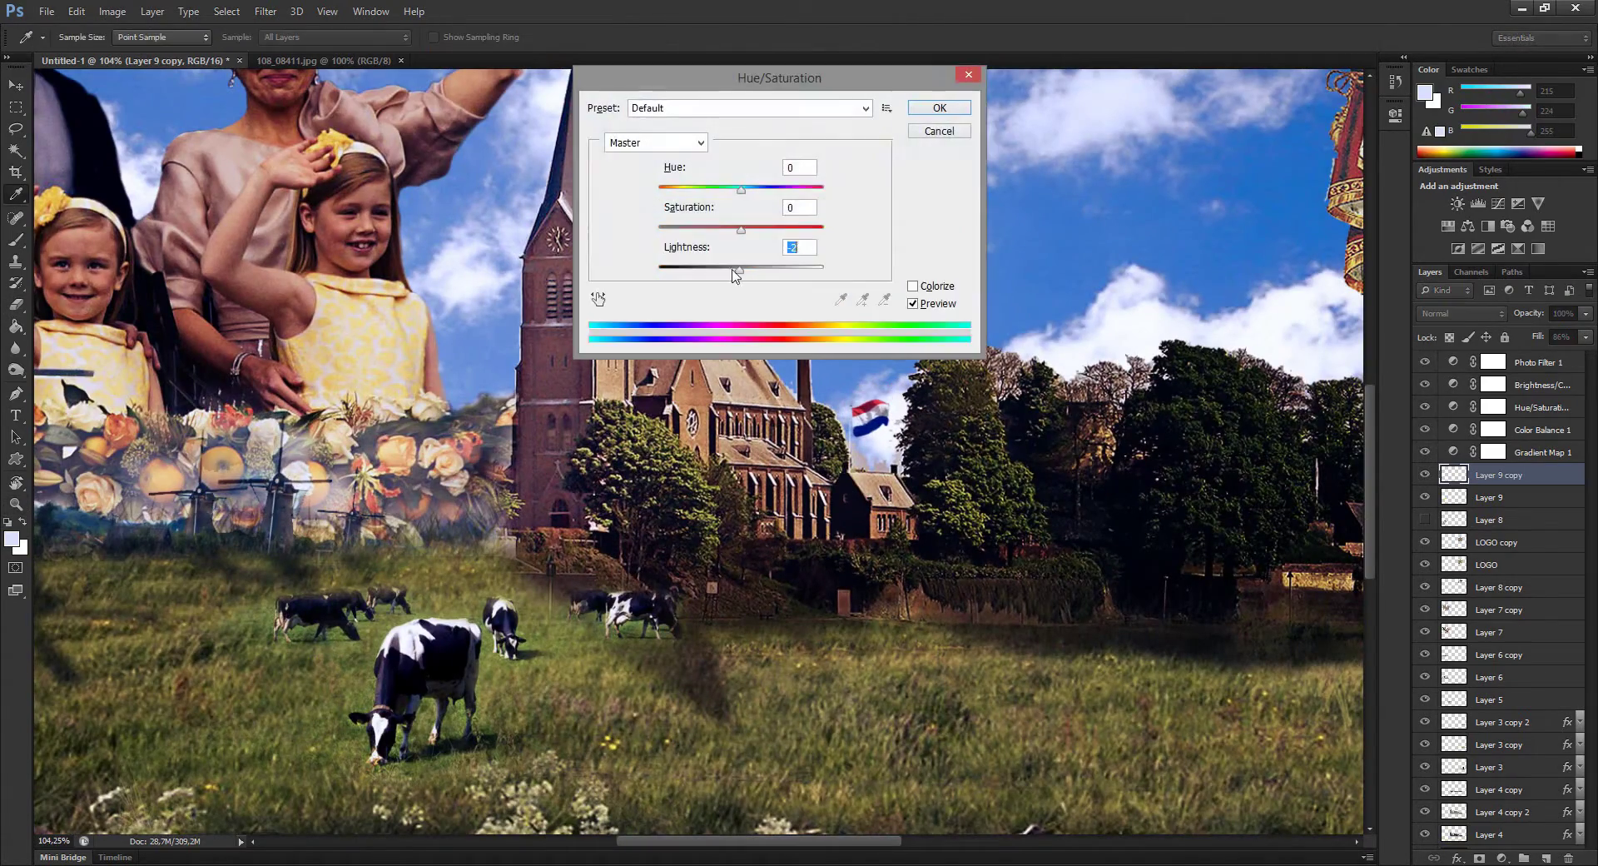
key(Return)
click(935, 443)
key(ctrl+t)
drag(843, 514, 843, 538)
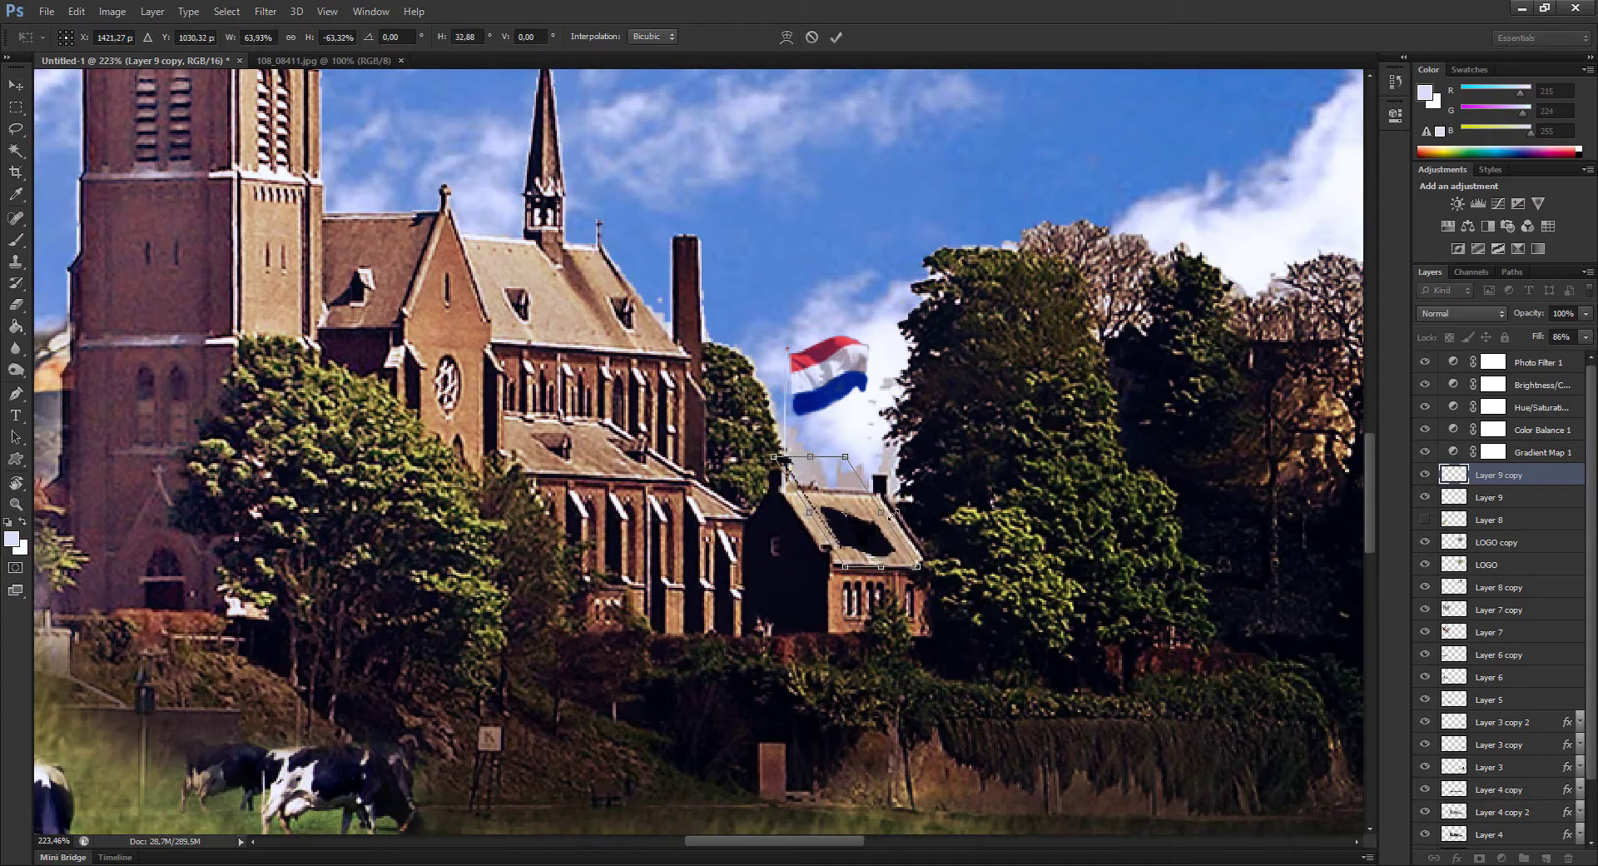
key(Return)
drag(1547, 336, 1537, 325)
- Flatten the image into one Background layer, discarding hidden layers
drag(999, 500, 666, 516)
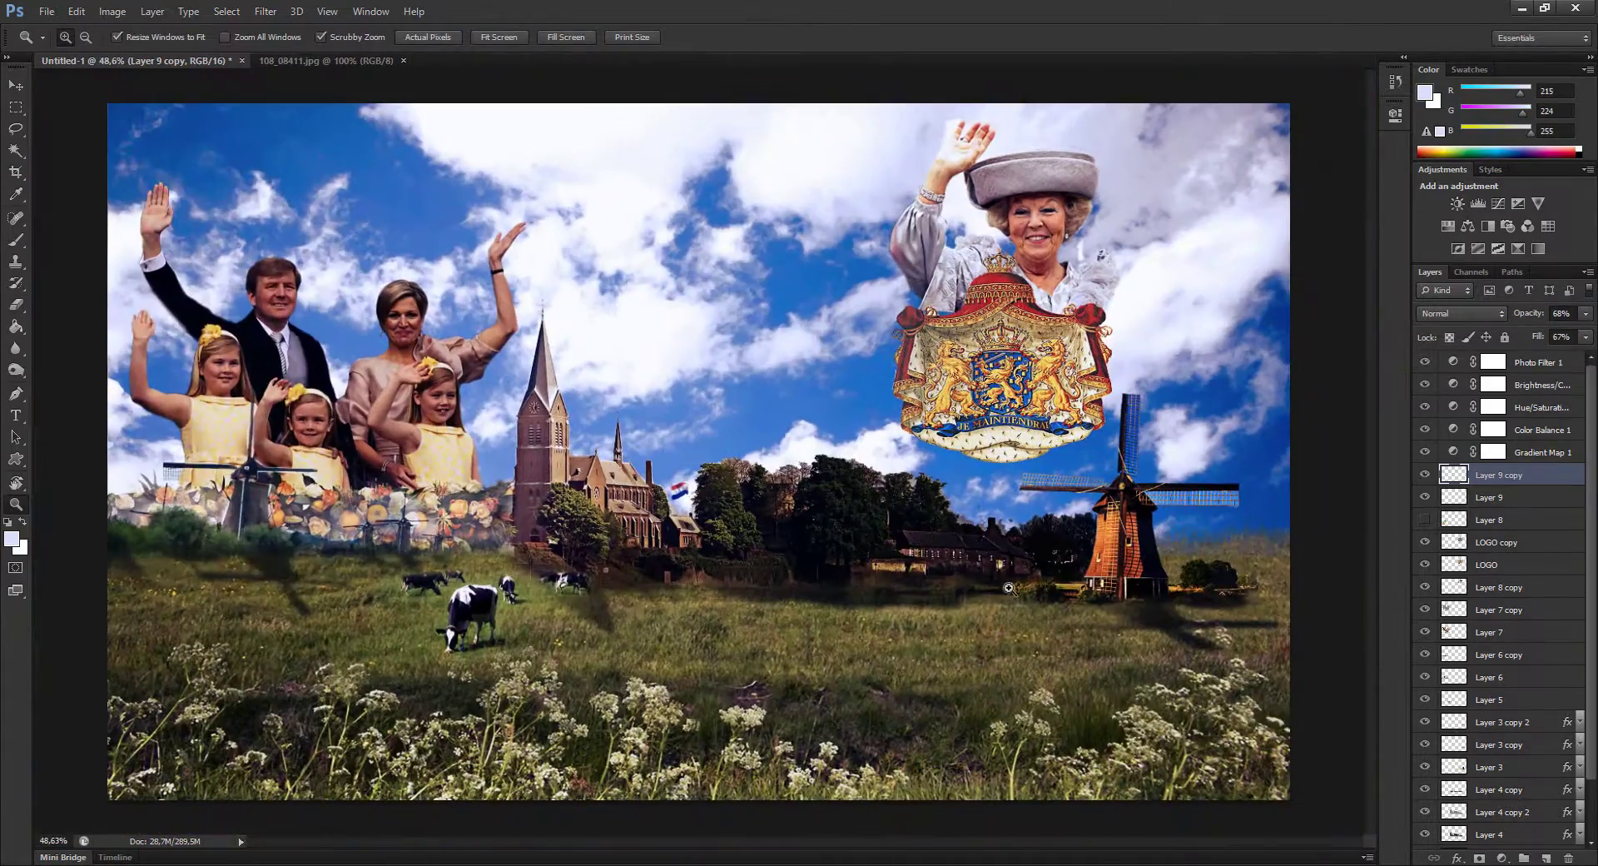
click(153, 11)
click(208, 575)
key(Return)
- Blur a duplicate of the background and blend it in Soft Light at reduced opacity and 57% fill
key(ctrl+j)
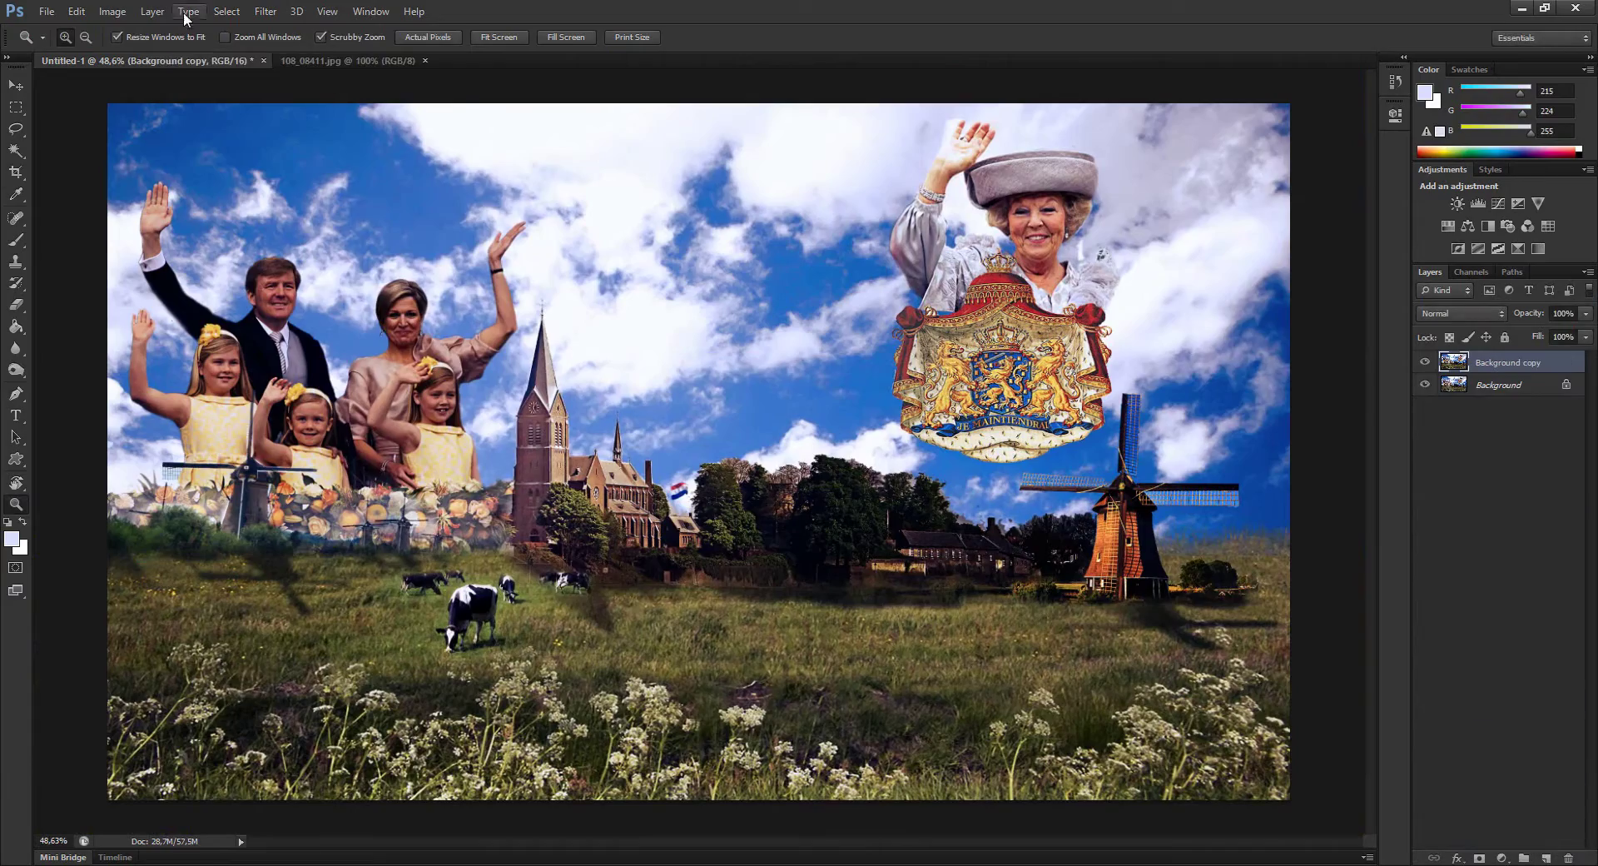
click(265, 10)
click(292, 25)
key(Return)
click(1462, 313)
click(1450, 452)
key(shift+alt+f)
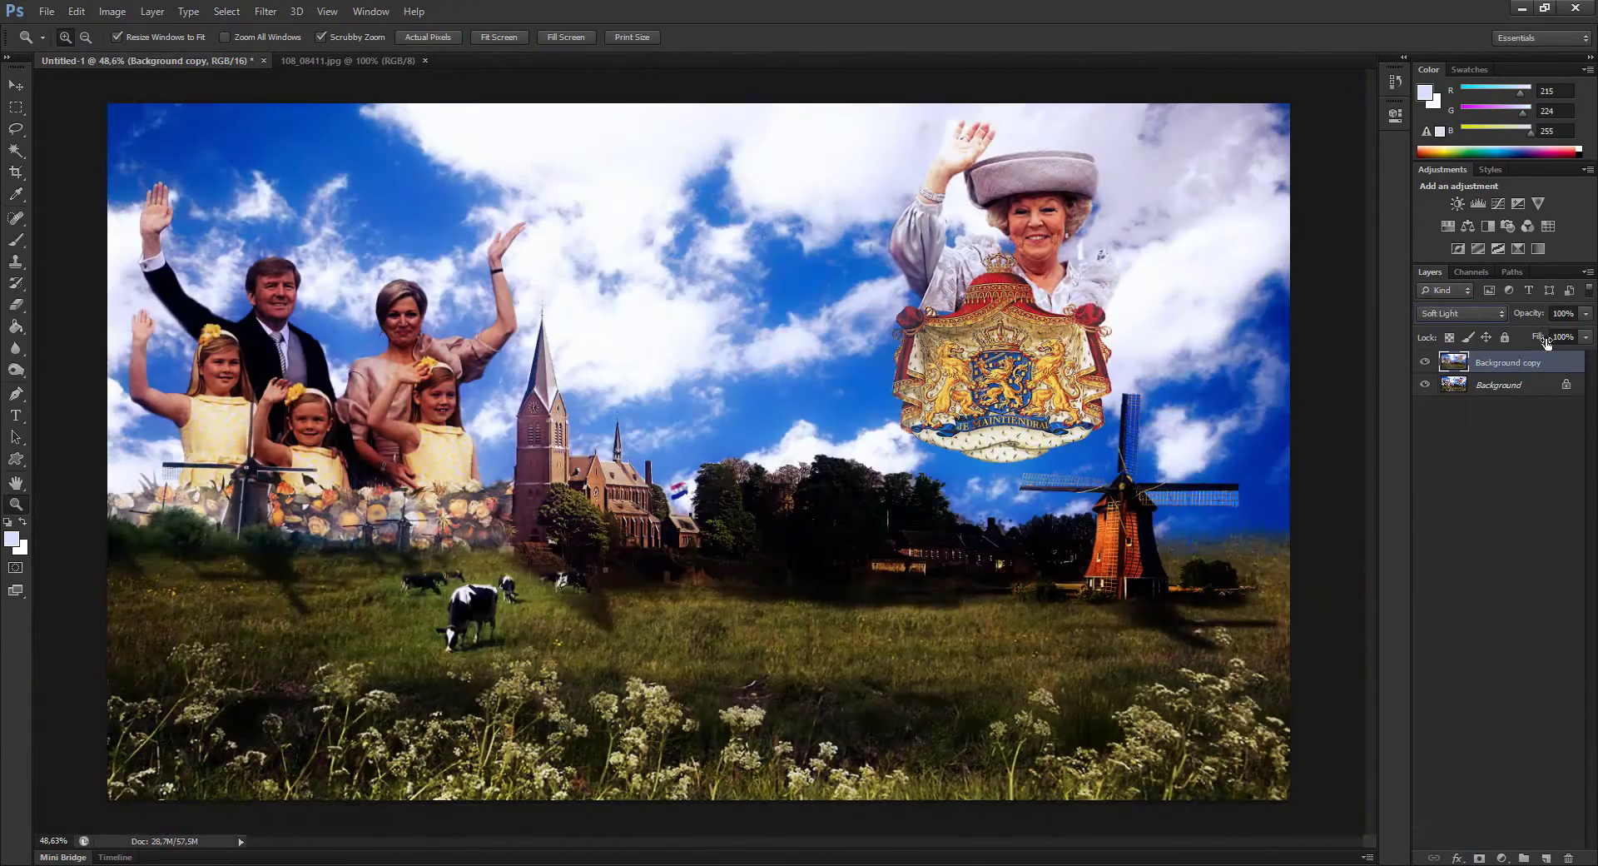
drag(1538, 336, 1524, 337)
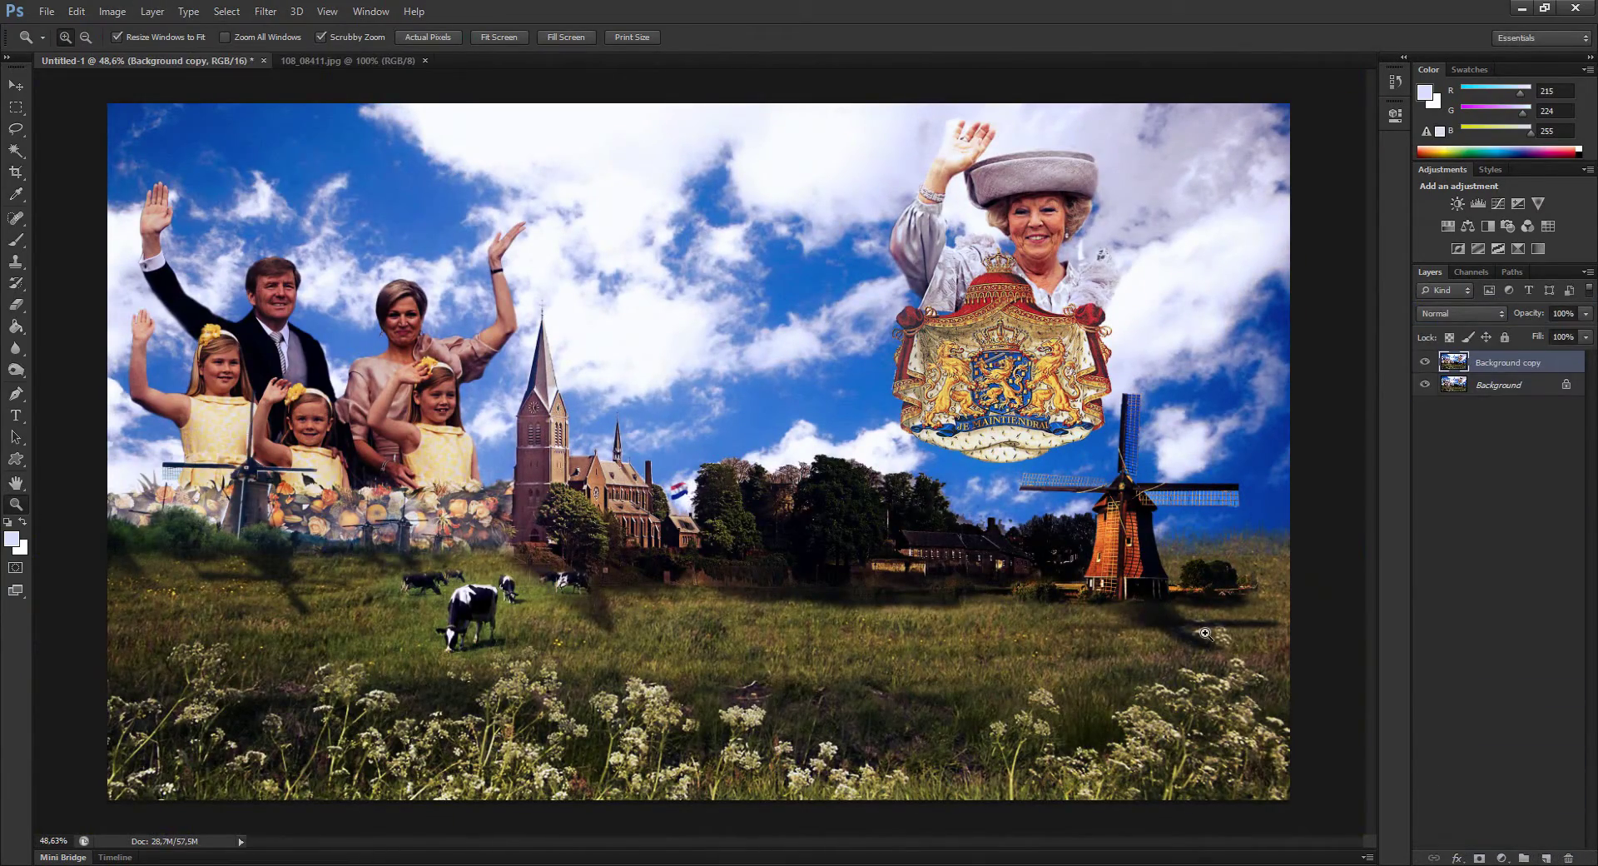
- Switch the blurred copy to Exclusion mode and fade its opacity and fill
click(265, 11)
click(1490, 313)
click(1465, 445)
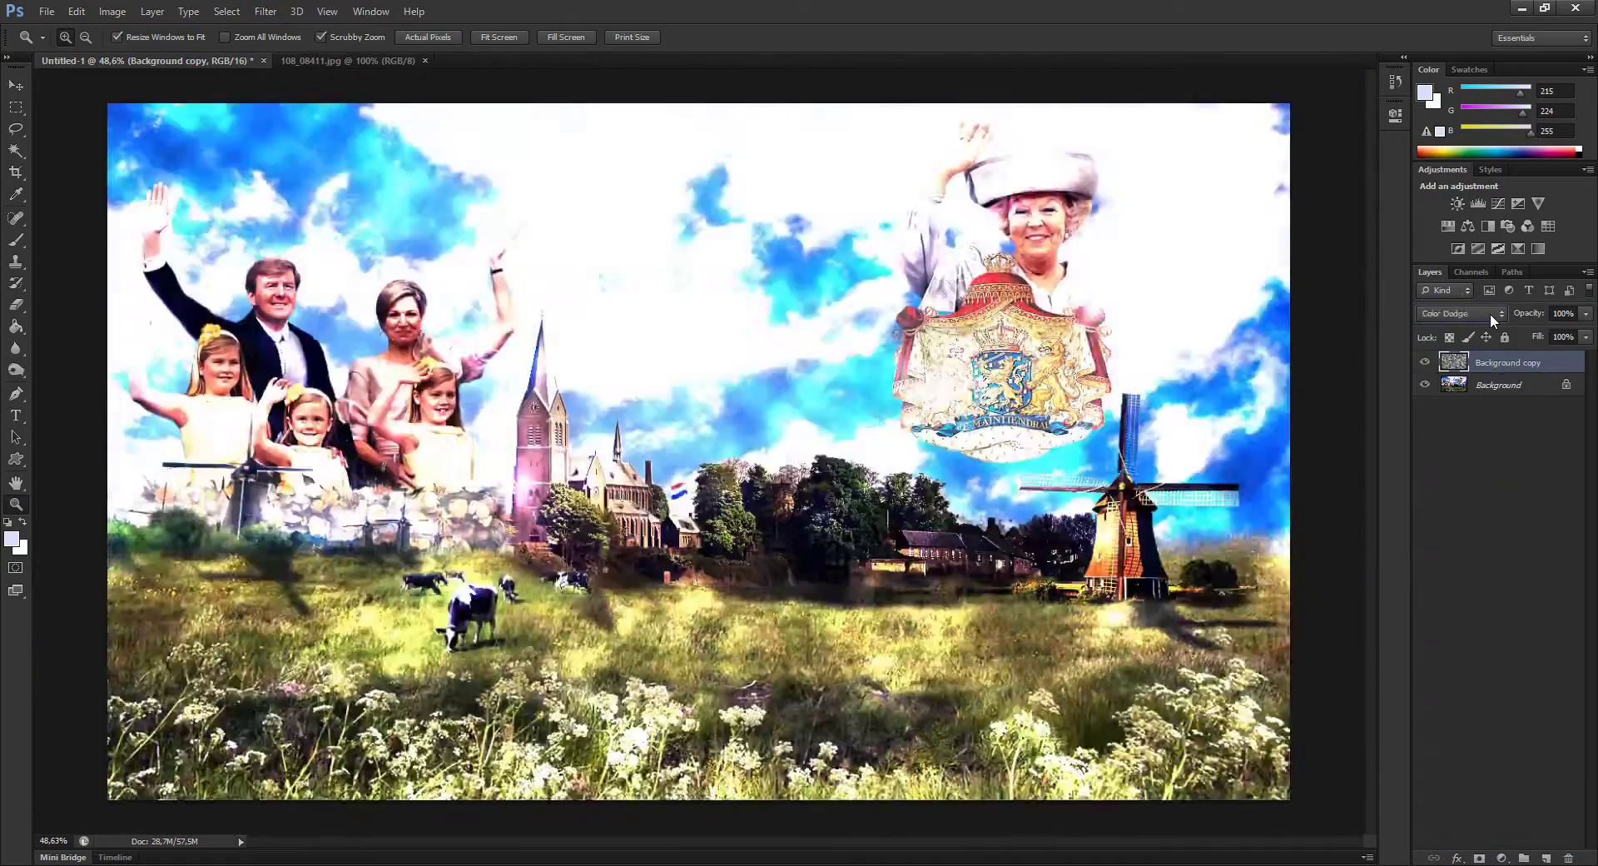
scroll(1490, 313, down, 10)
scroll(1490, 313, up, 12)
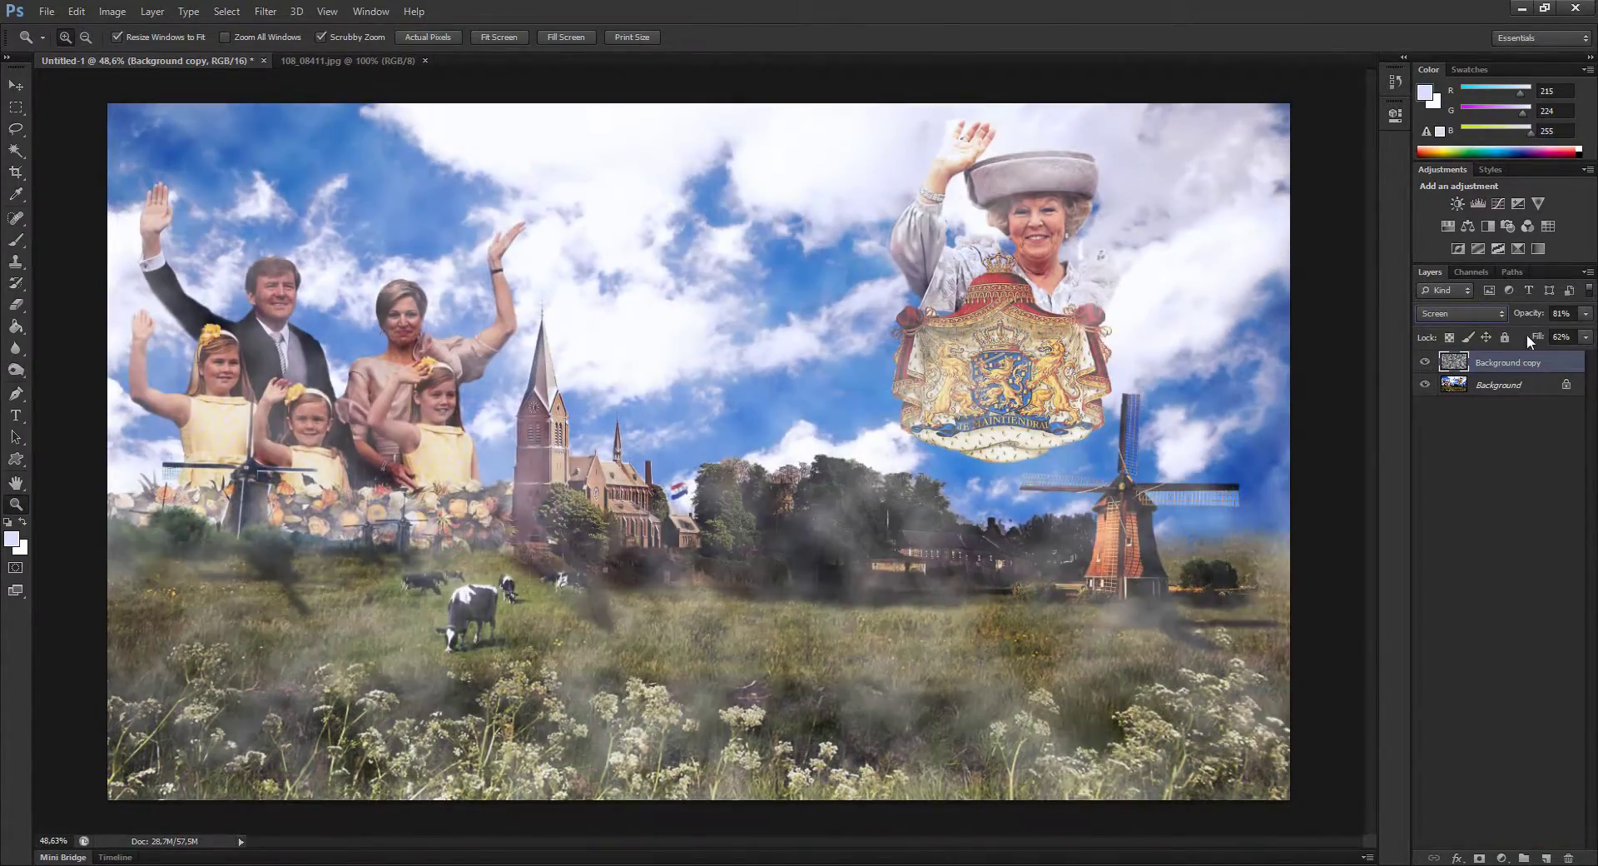
drag(1527, 337, 1545, 337)
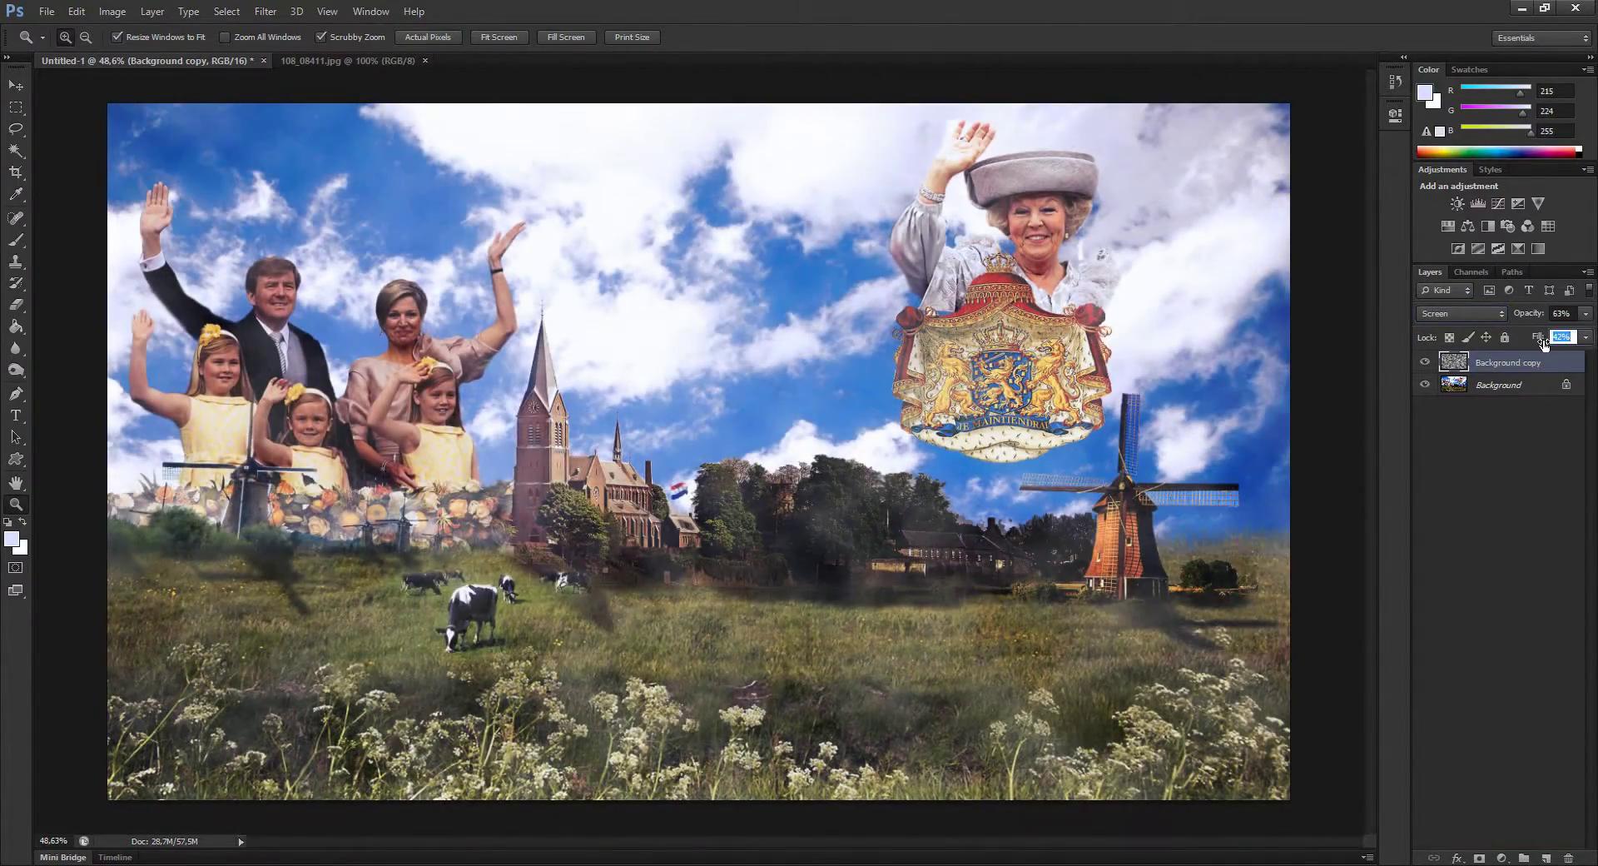
- Merge the layers into Background copy and apply a Photo Filter to the composite
click(152, 12)
click(219, 421)
click(112, 11)
click(417, 193)
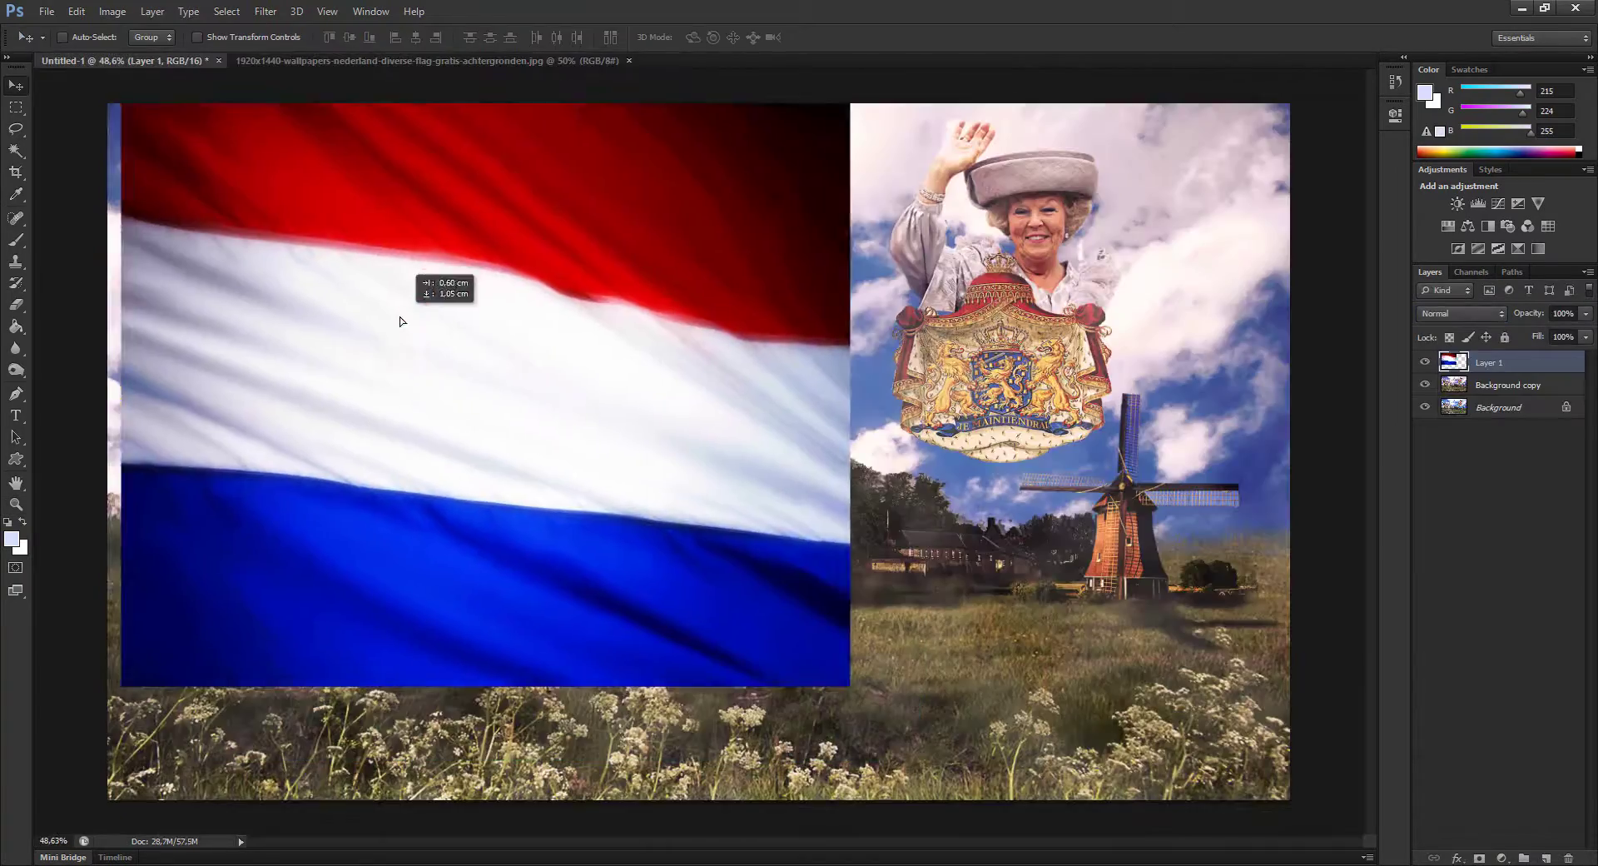
- Stretch the flag layer to cover the whole canvas
key(ctrl+t)
drag(850, 395, 1291, 395)
drag(713, 456, 664, 421)
drag(1115, 638, 1132, 638)
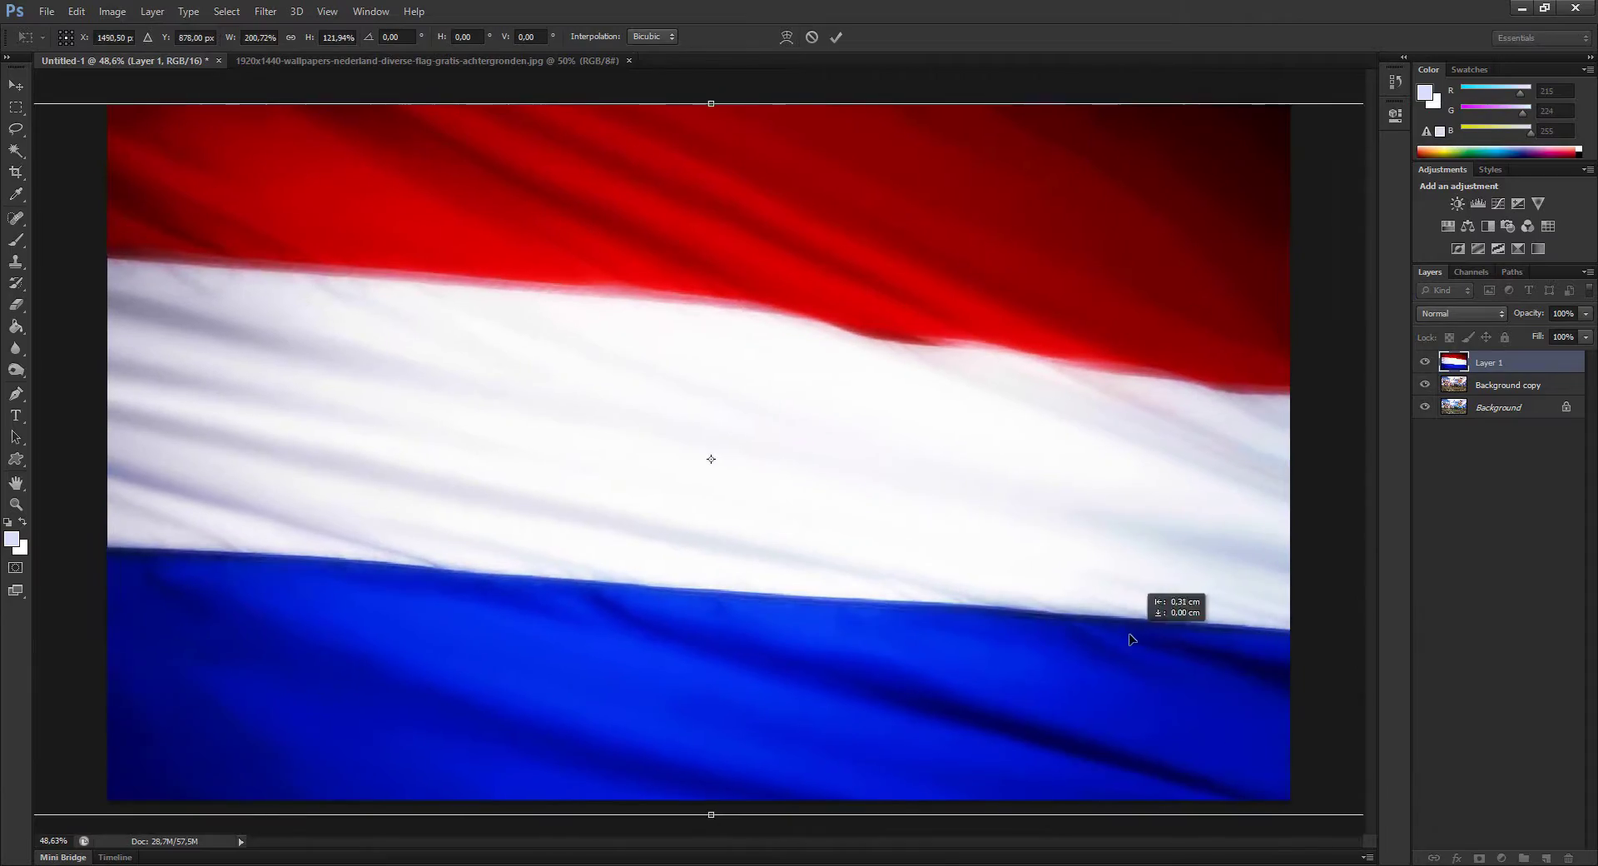
key(Return)
- Keep the flag layer in Normal blending at 36% opacity and 26% fill
scroll(1476, 316, down, 5)
scroll(1476, 317, down, 10)
scroll(1477, 317, down, 8)
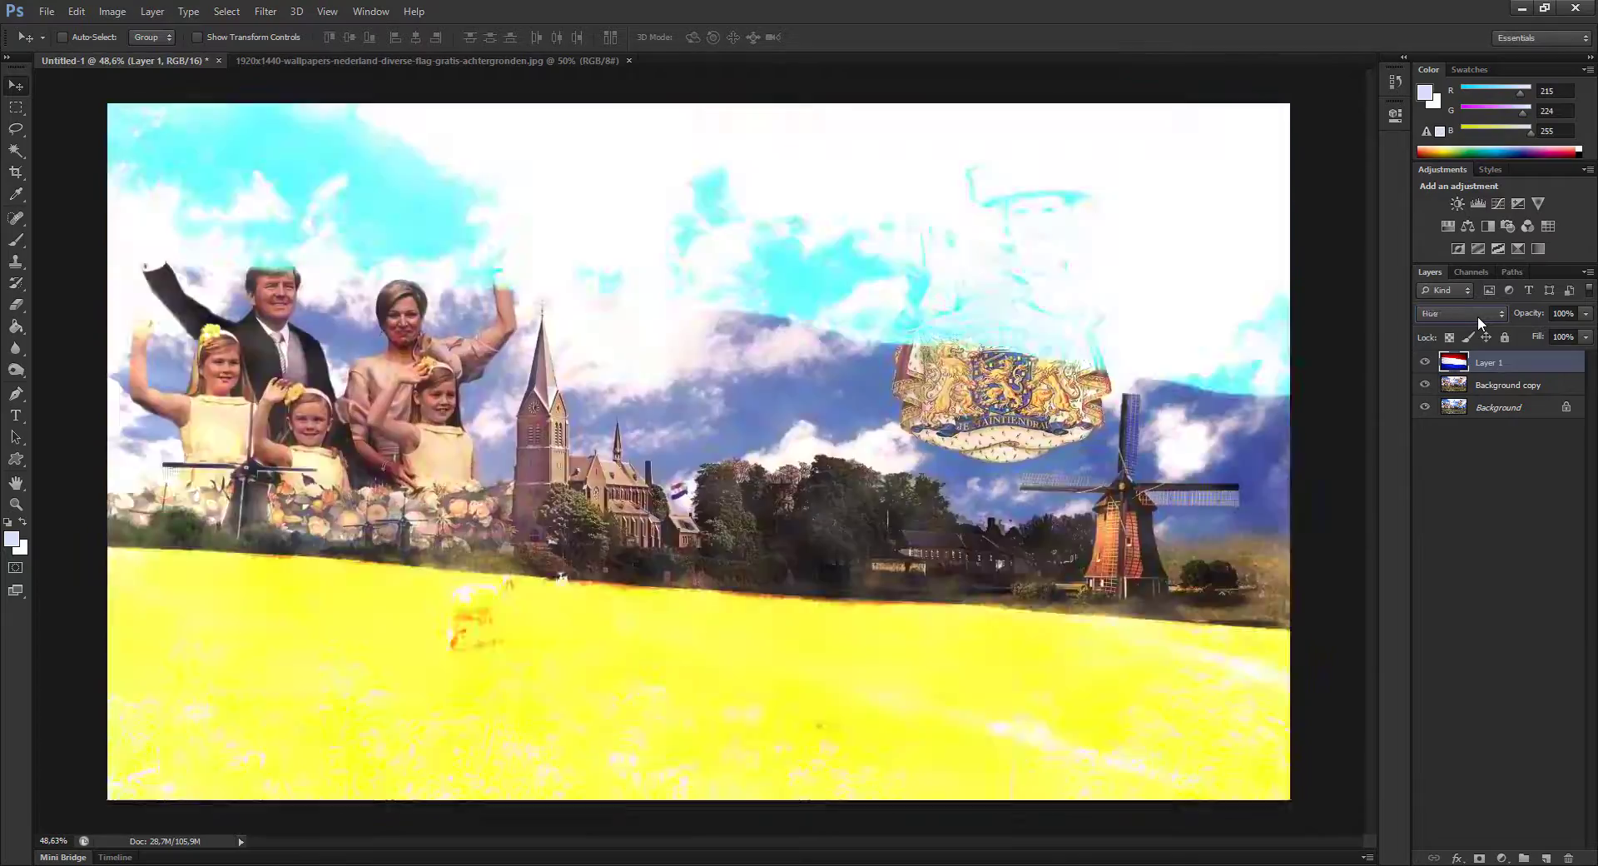
click(1476, 317)
mouse_move(1528, 313)
mouse_down()
mouse_move(1490, 313)
mouse_move(1537, 337)
mouse_up()
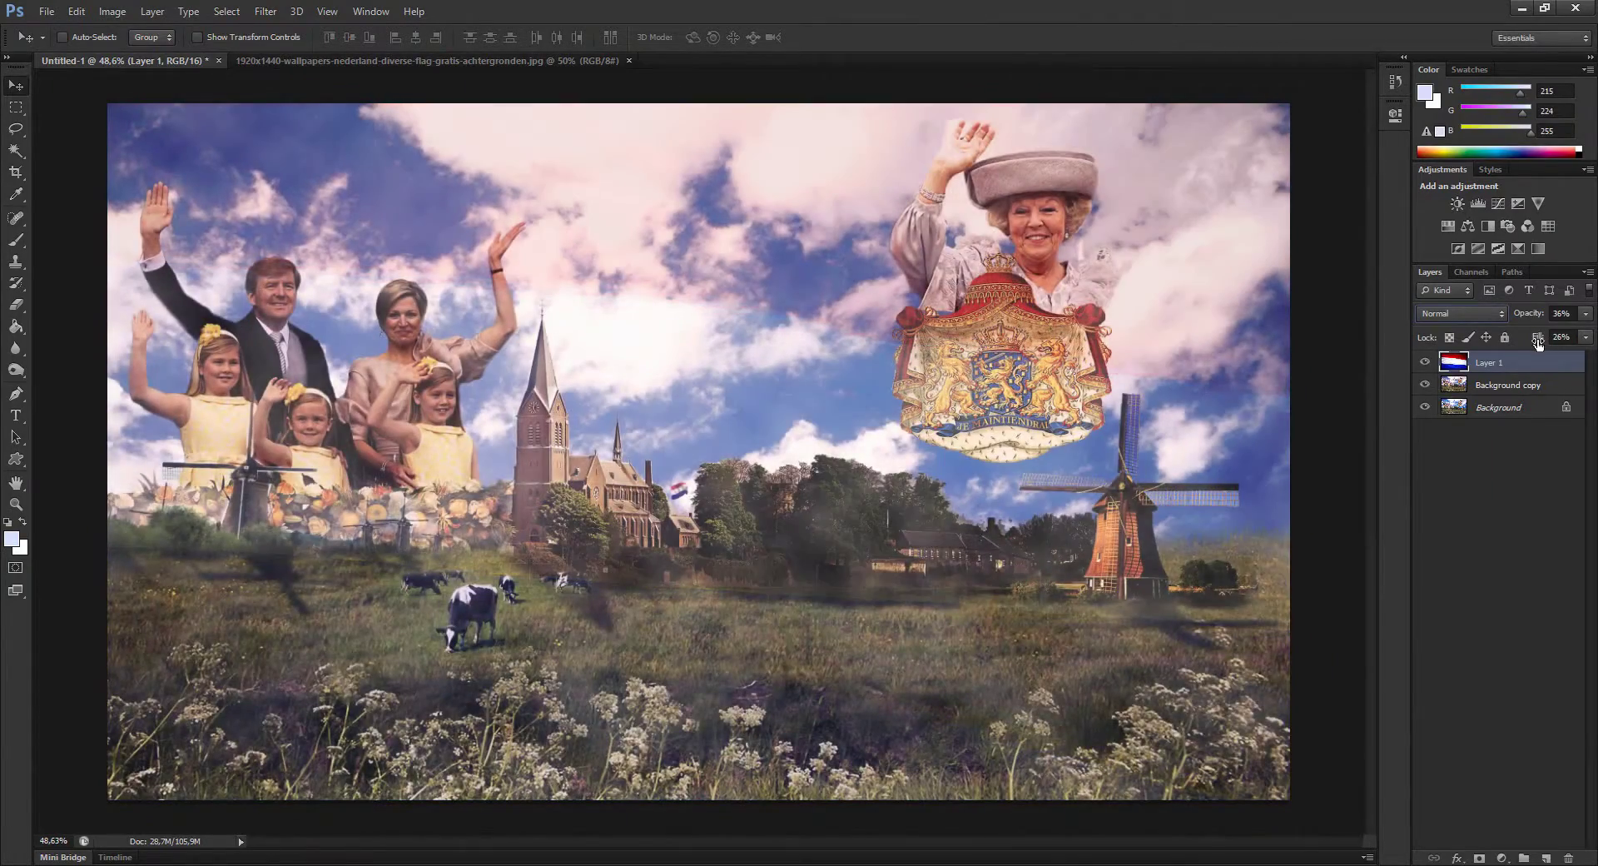